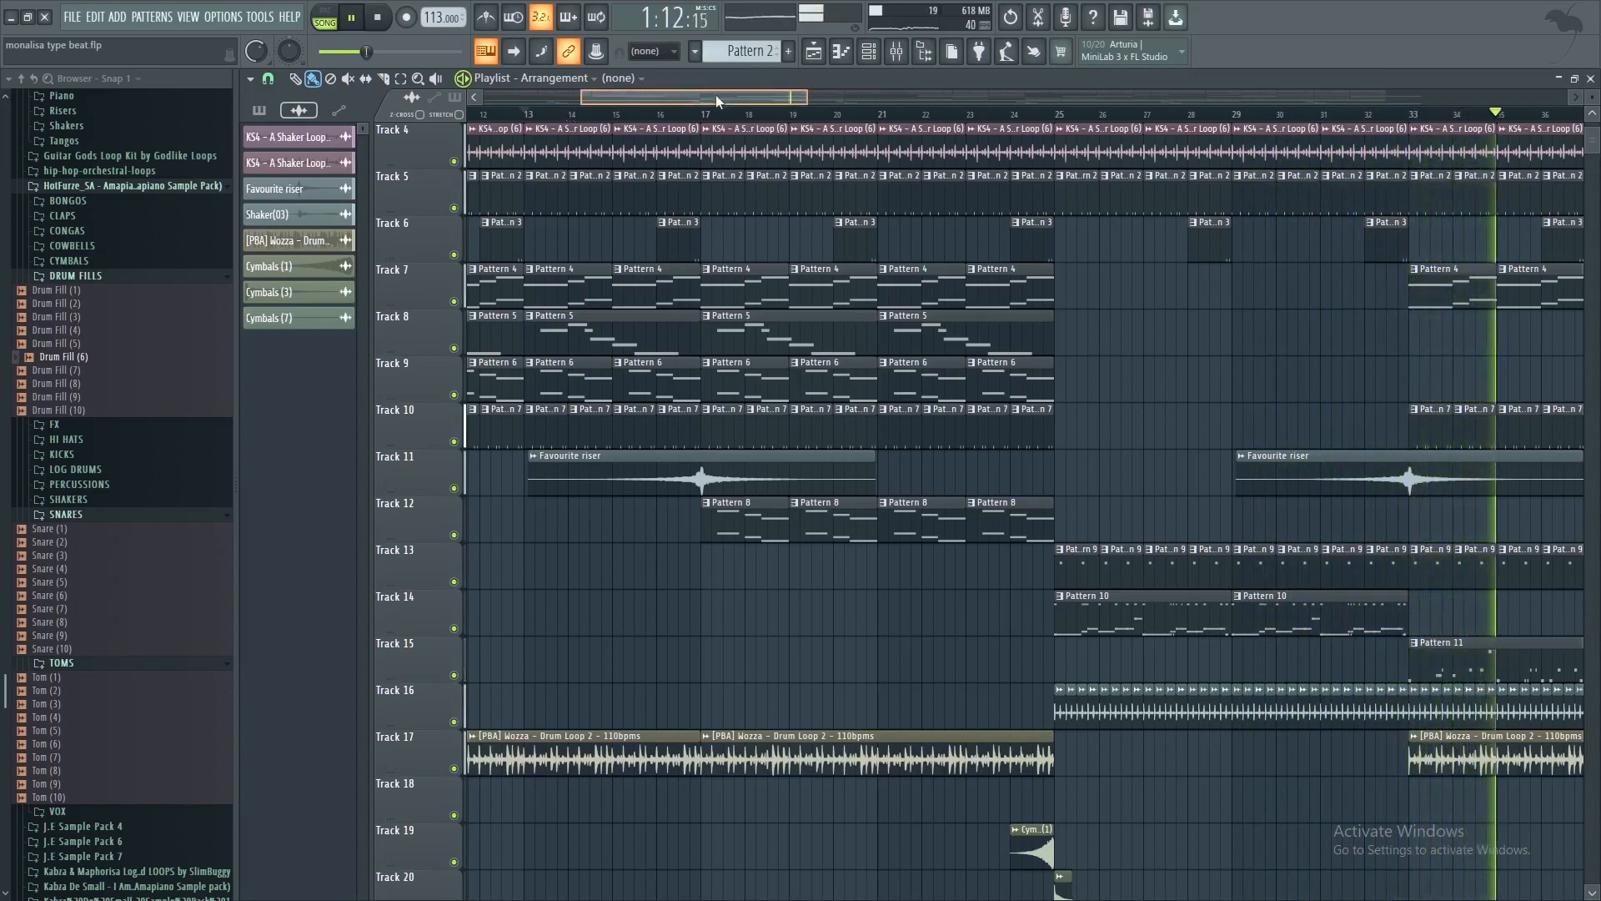
# Stop playback and bring the start of the arrangement and its first tracks into view
pyautogui.moveTo(716, 94); pyautogui.dragTo(517, 92)
pyautogui.press('space')
pyautogui.scroll(3, 642, 156)
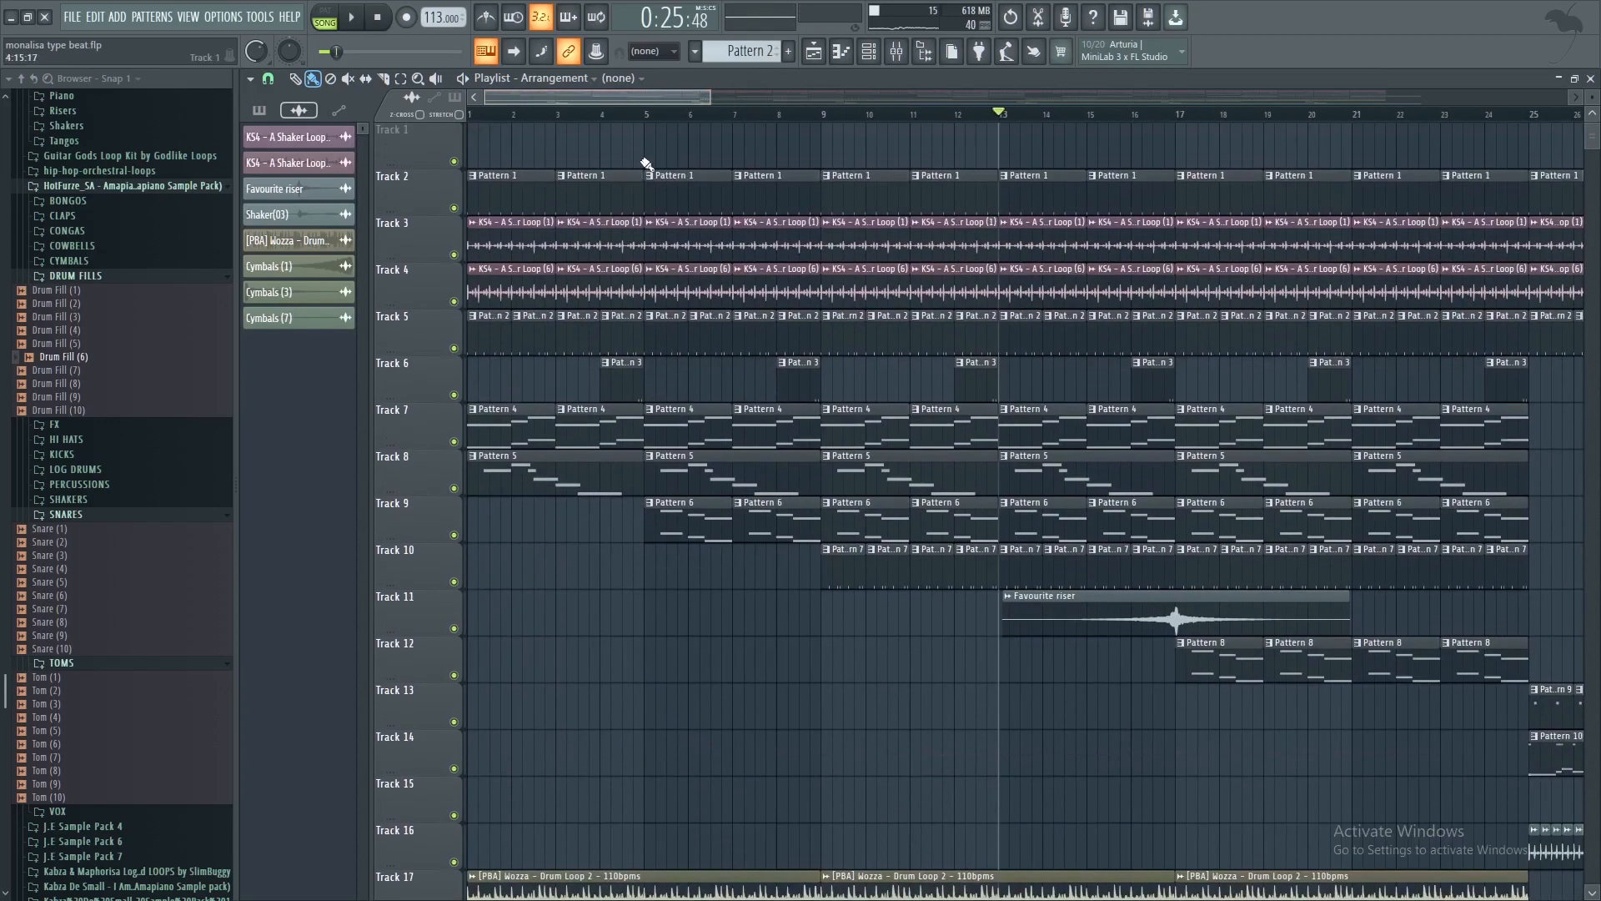
# Open Pattern 1 from Track 2 in the channel rack and inspect the KS4 - Kick (11) sampler settings
pyautogui.doubleClick(516, 208)
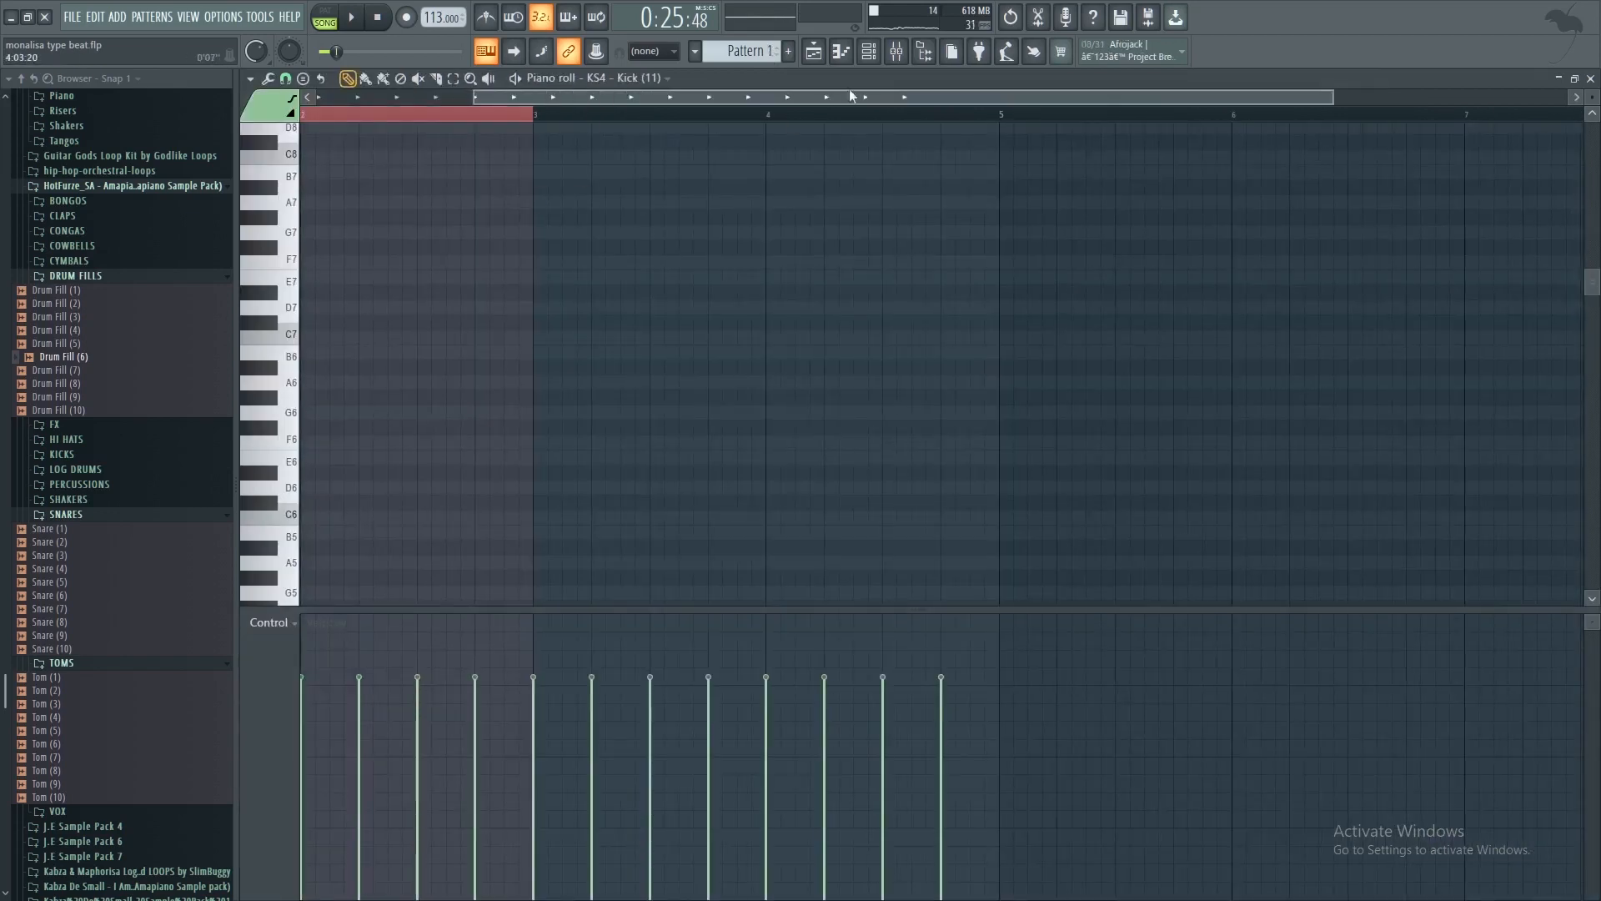
pyautogui.click(877, 57)
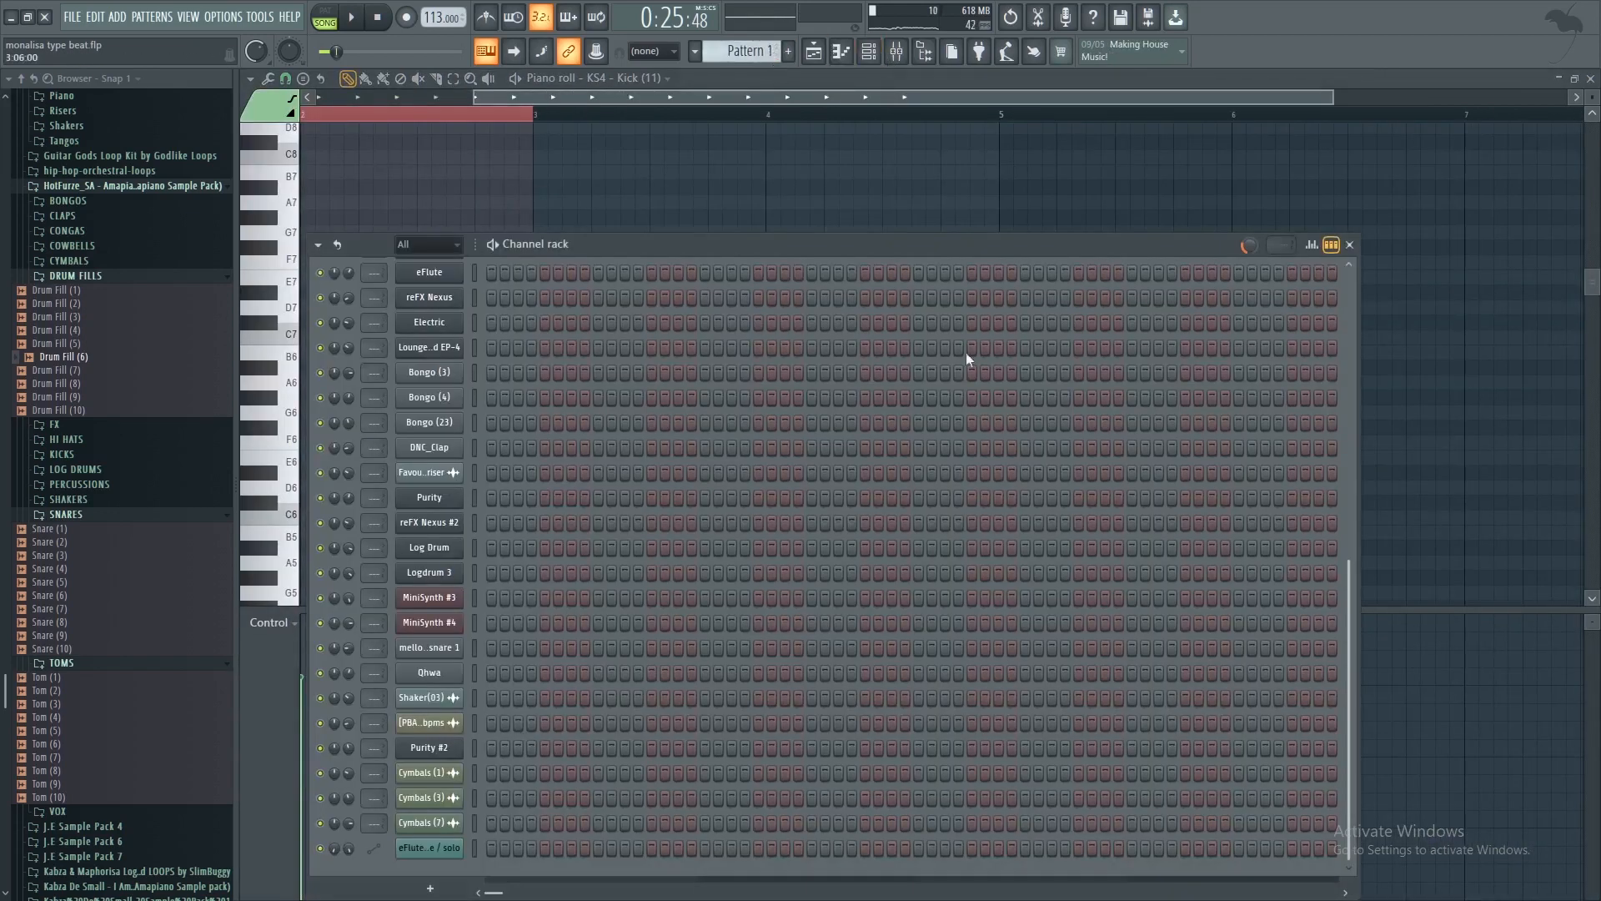
pyautogui.scroll(-5, 928, 363)
pyautogui.scroll(4, 928, 364)
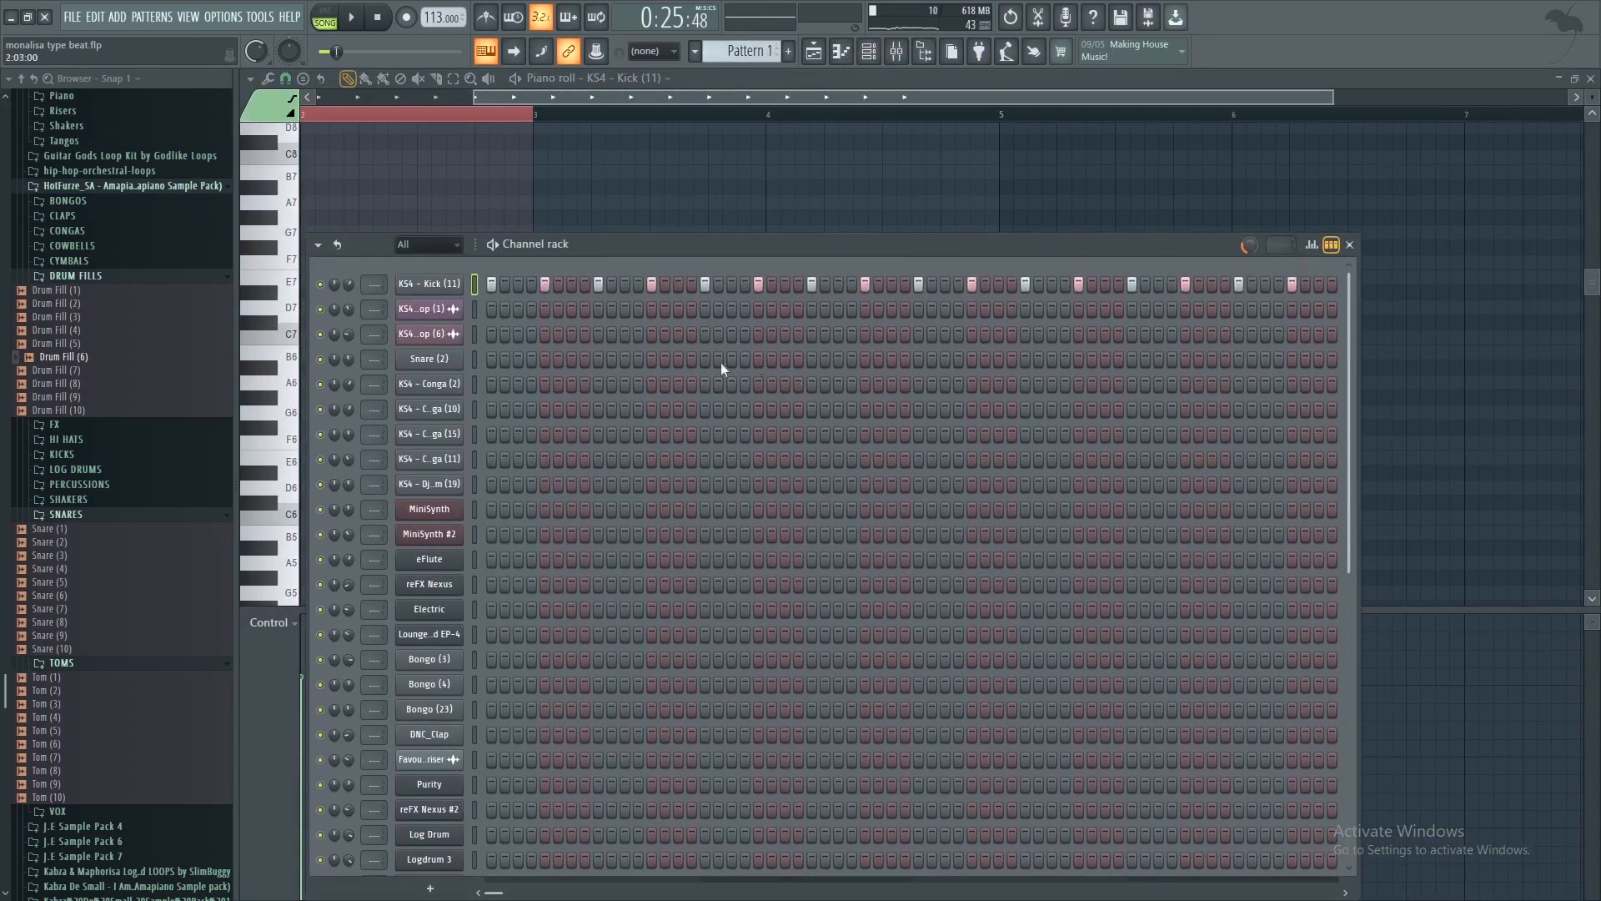
pyautogui.click(437, 289)
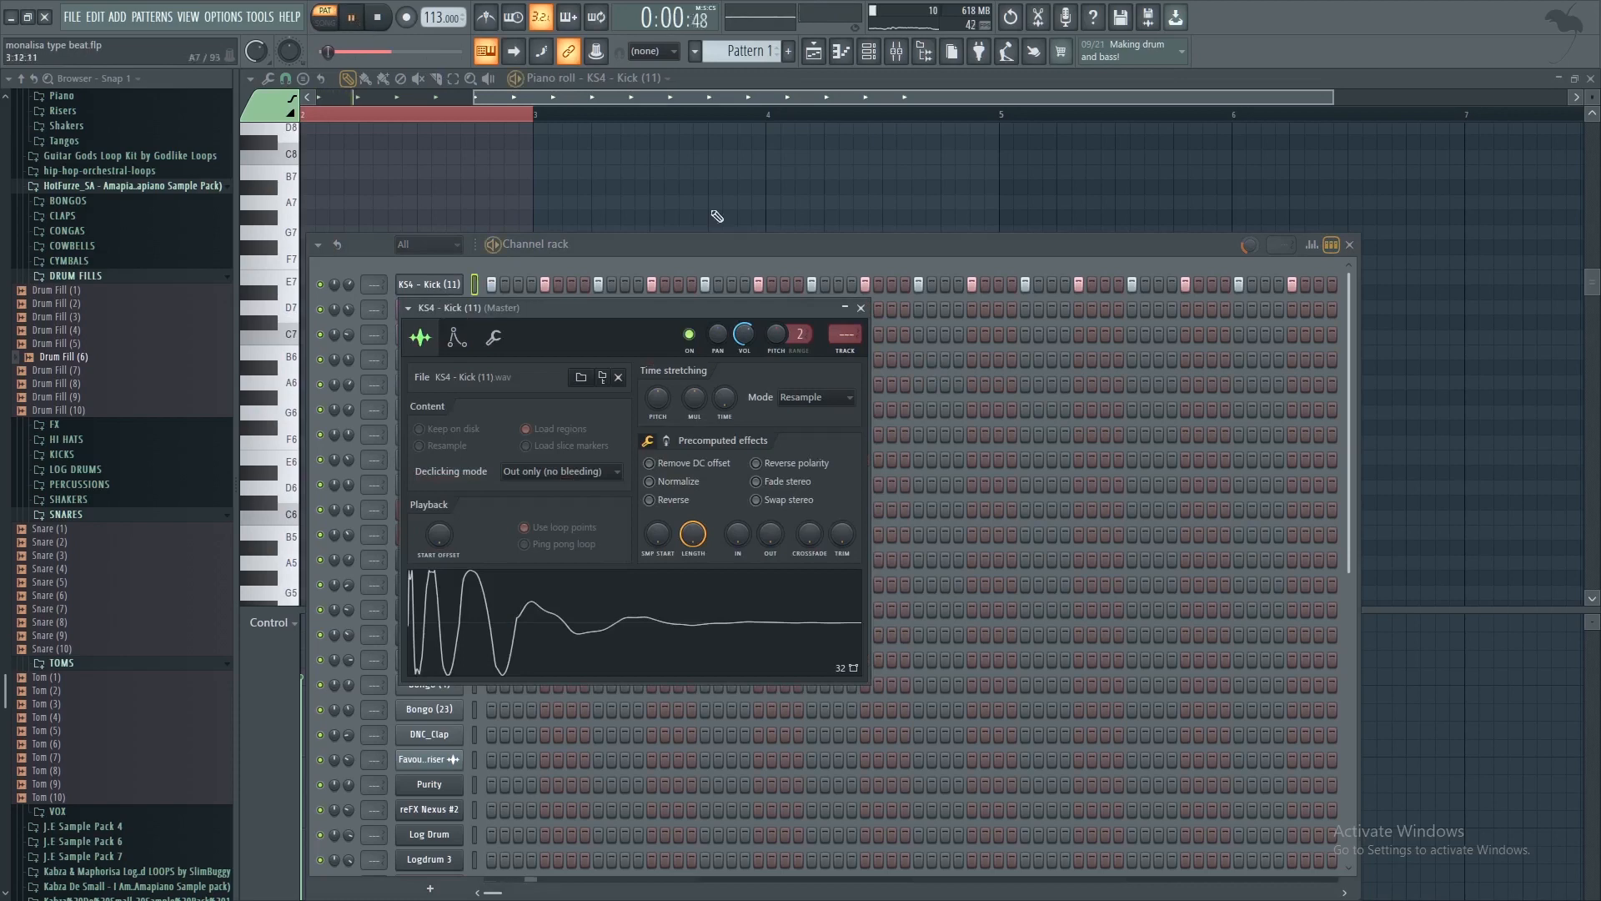
pyautogui.click(861, 310)
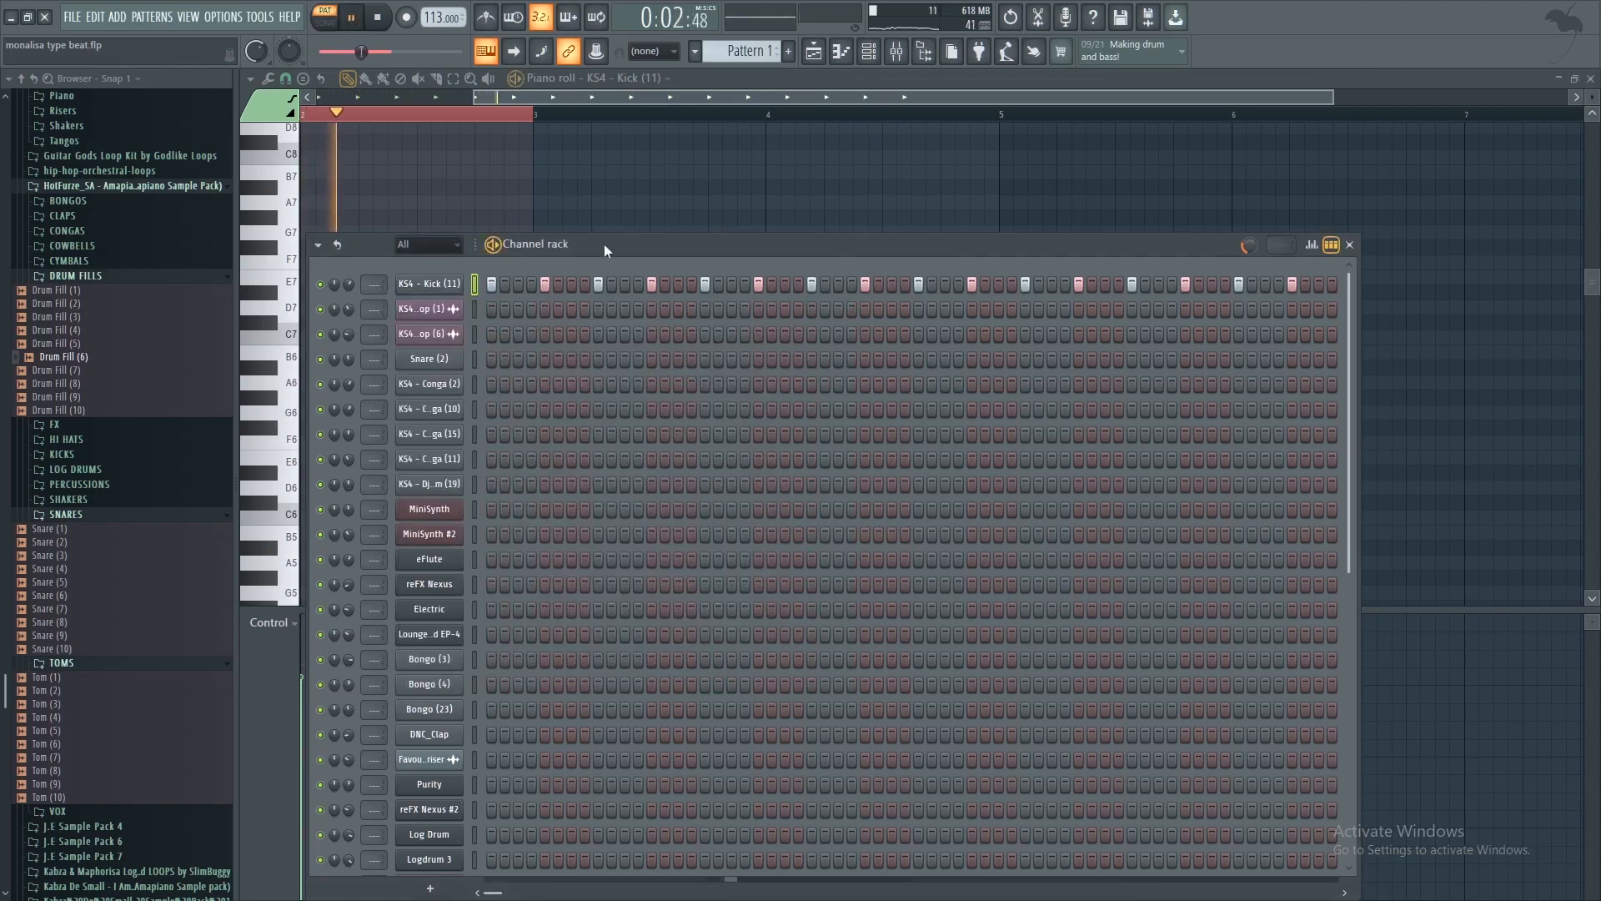
# Inspect the Fruity parametric EQ 2 curve on the master mixer track
pyautogui.click(878, 53)
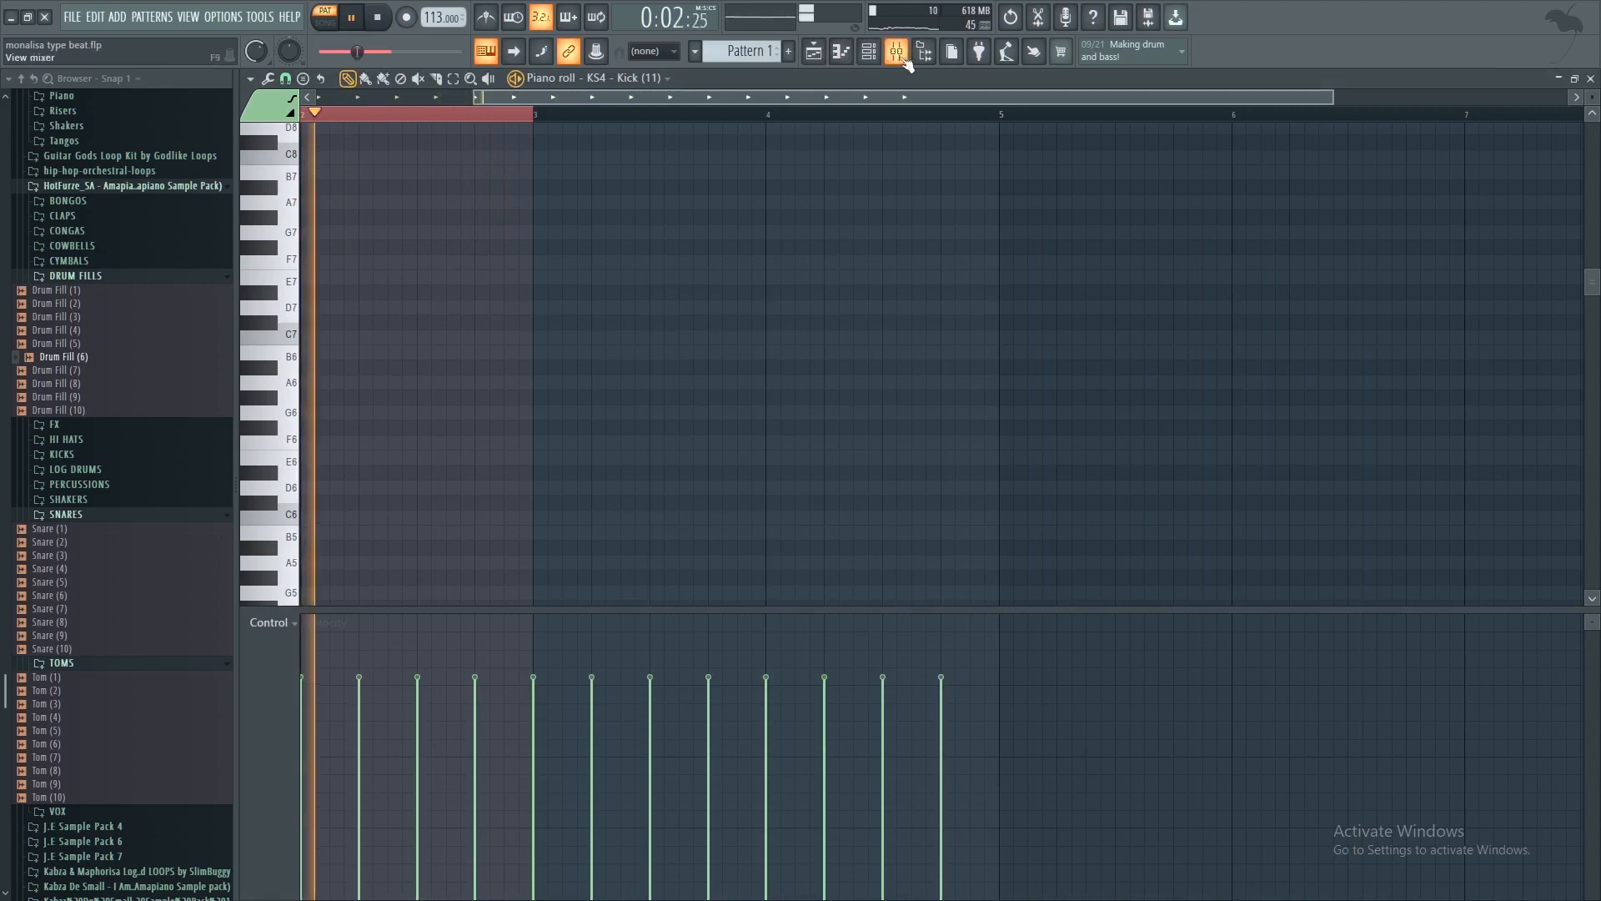
pyautogui.click(896, 55)
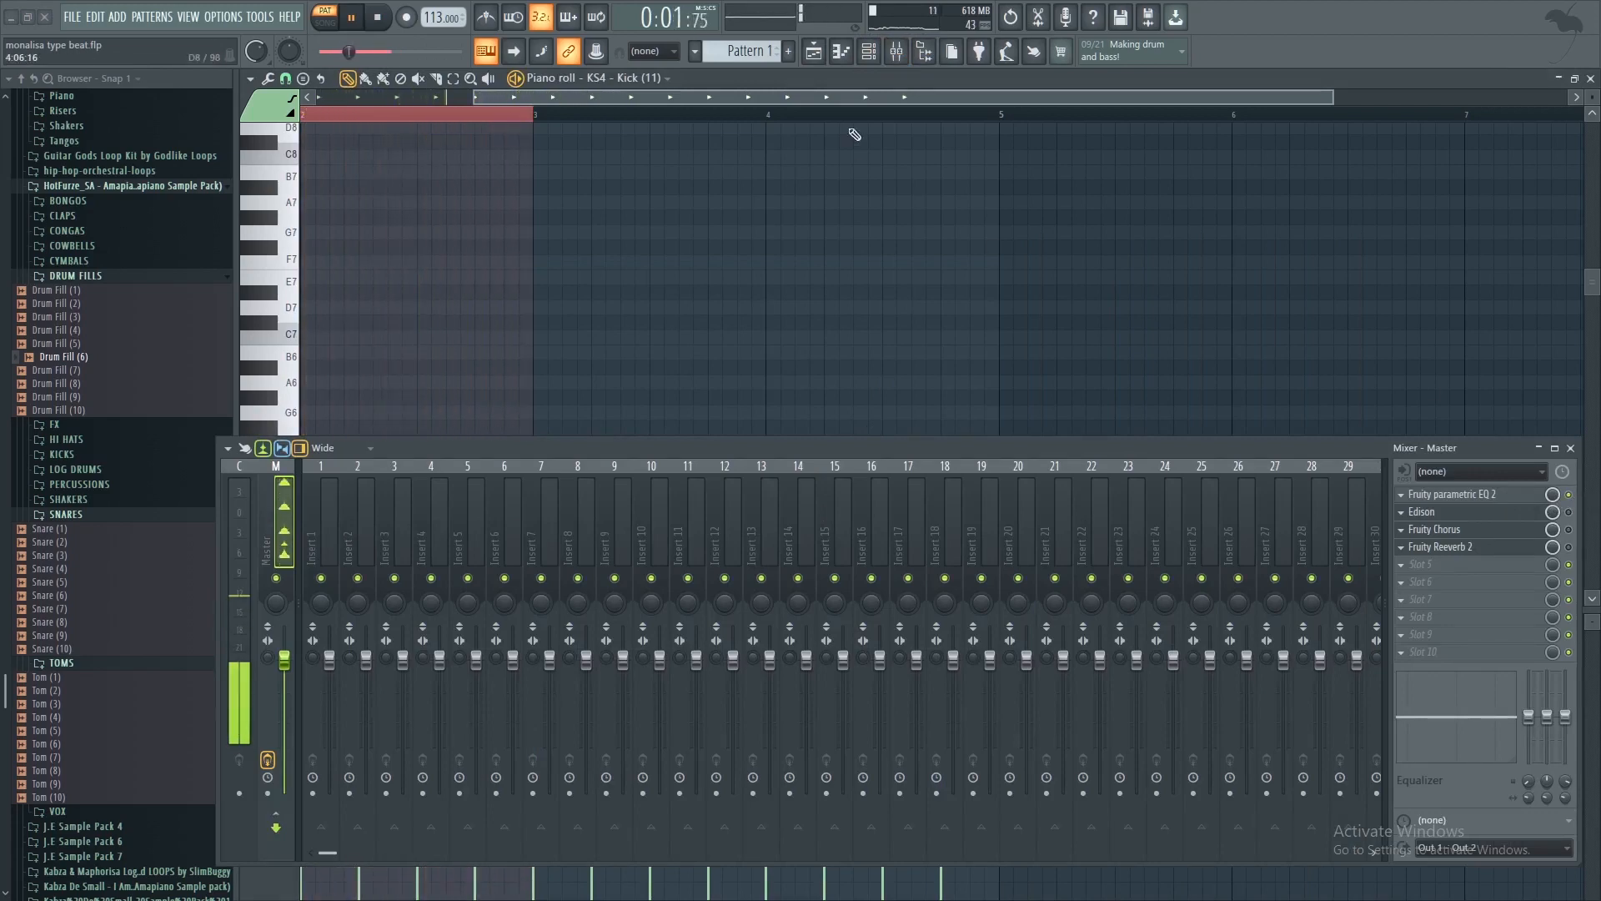
pyautogui.click(1476, 495)
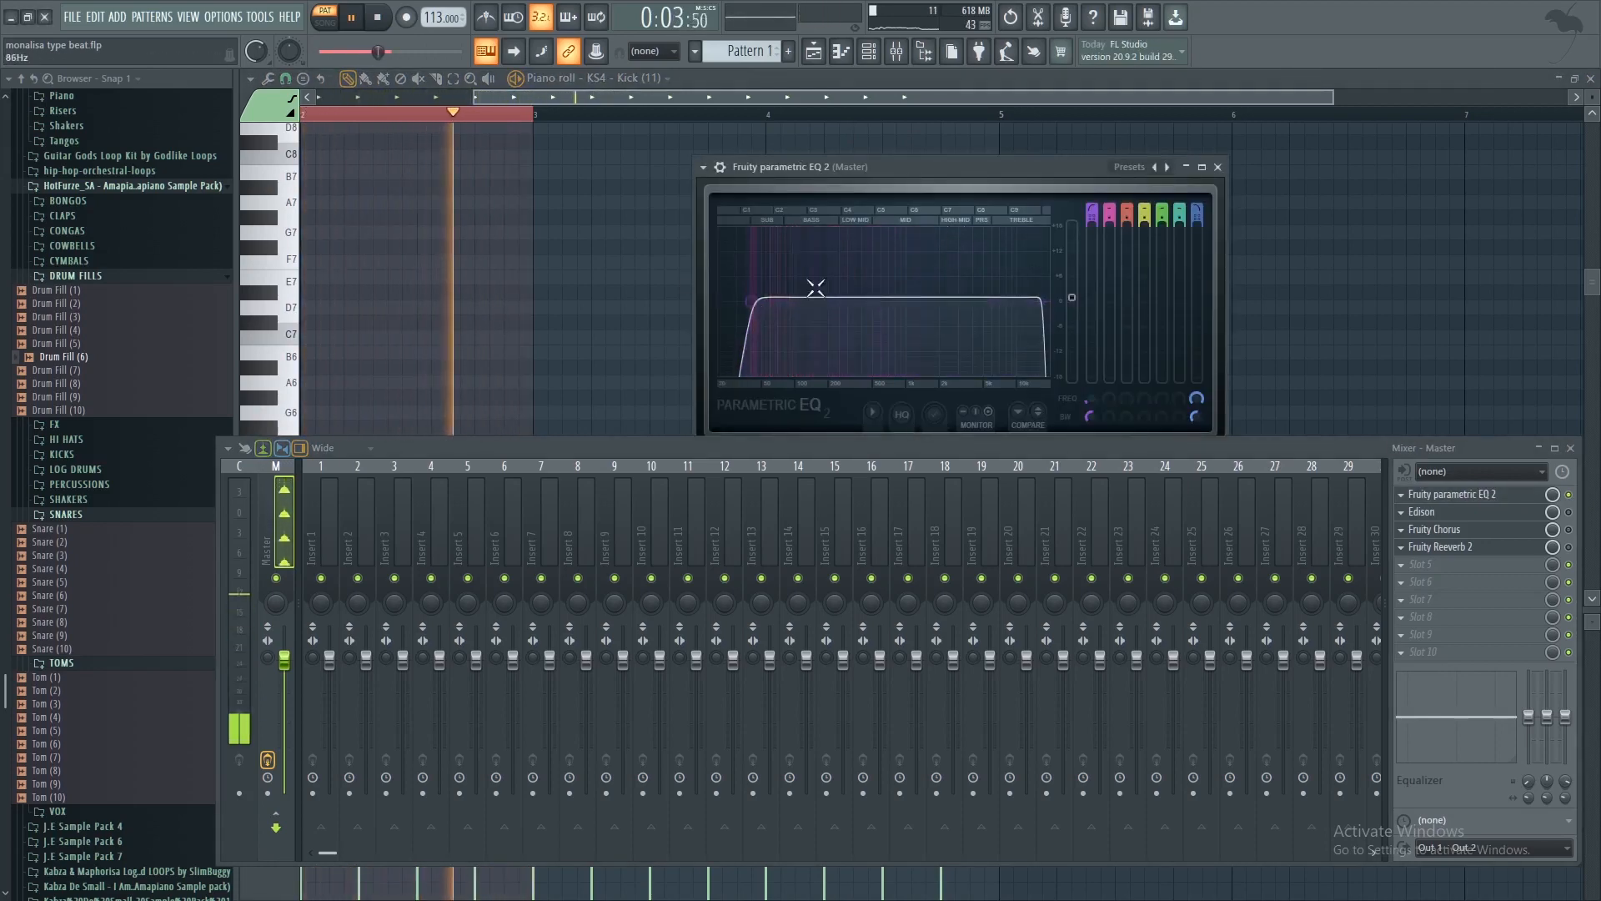
pyautogui.click(1217, 167)
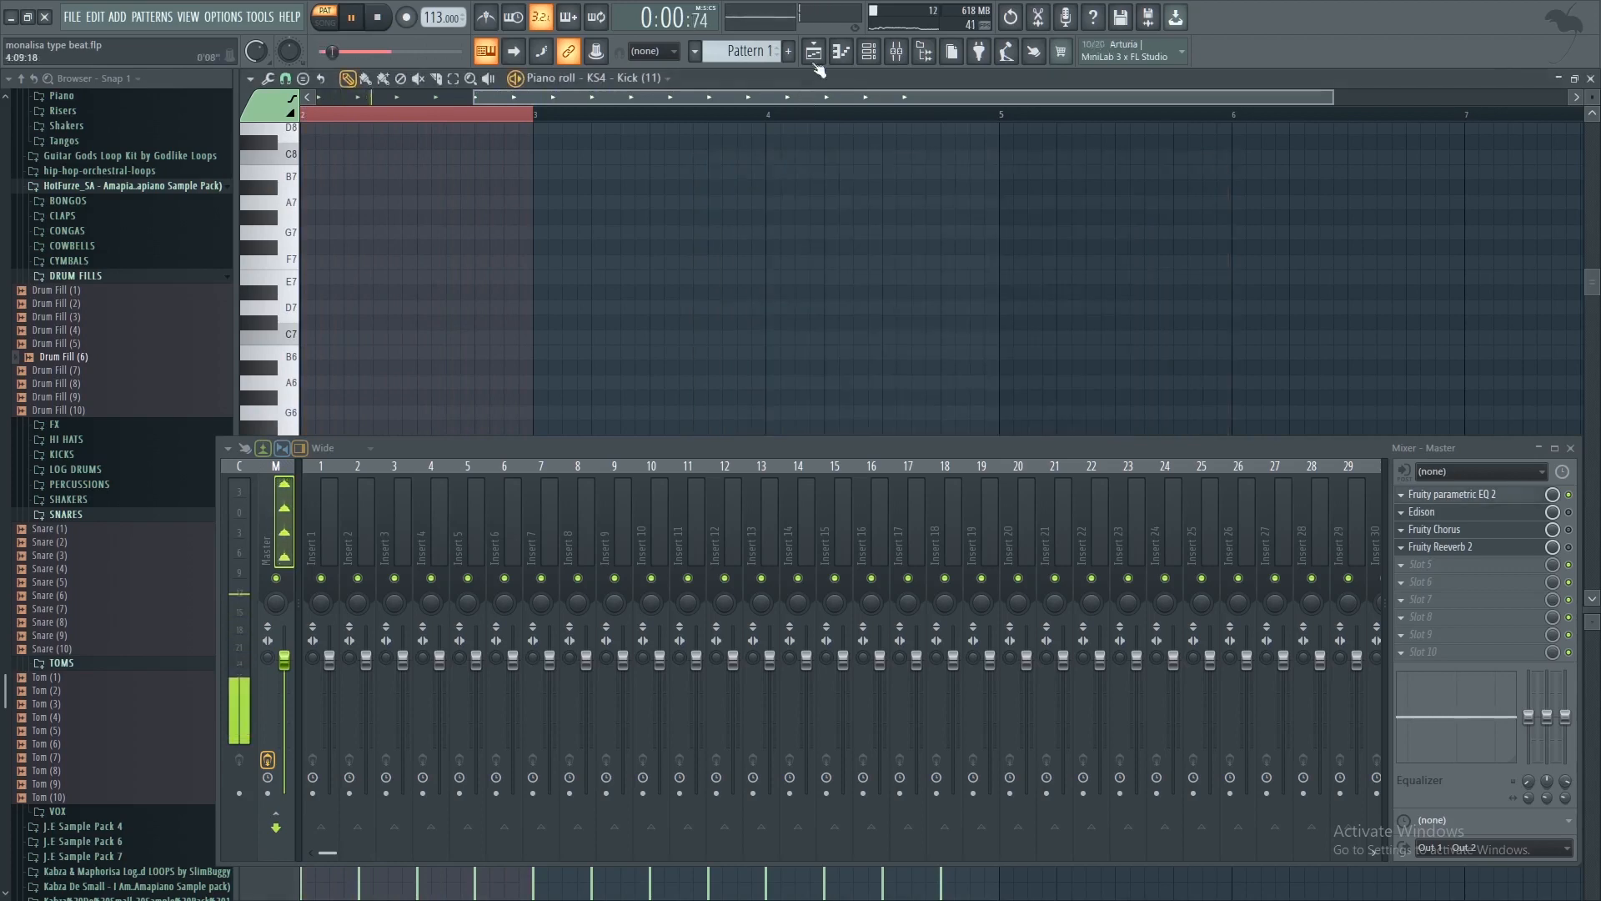
# Return to the playlist and show the sampler settings of the KS4 - A Shaker Loop (1) clip, moving the mixer clear
pyautogui.click(871, 55)
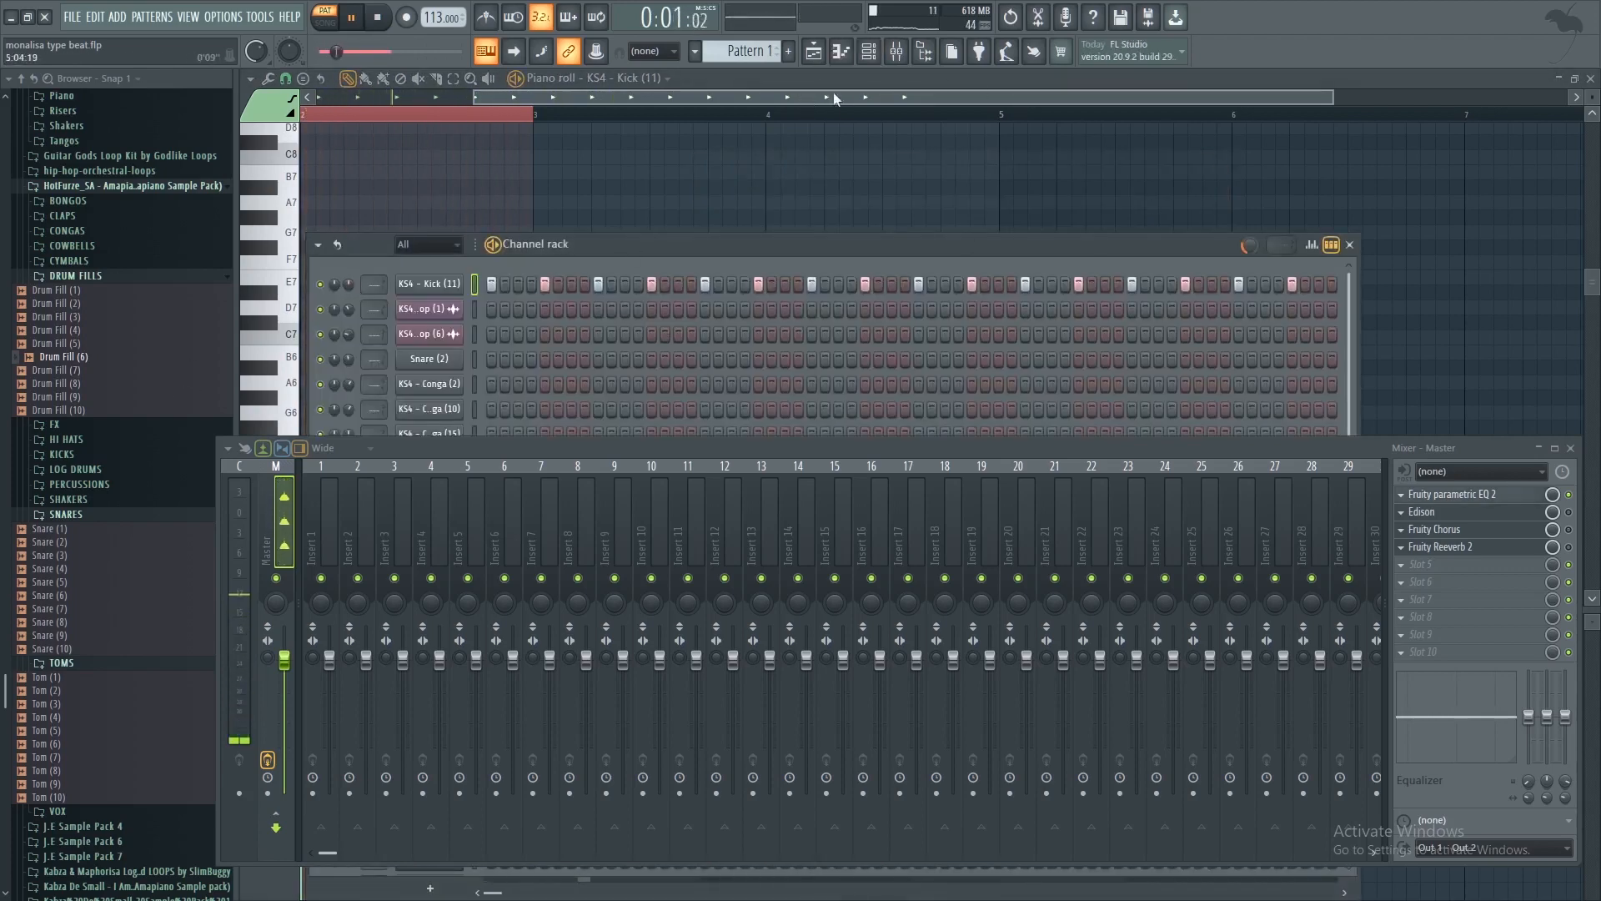
pyautogui.click(817, 57)
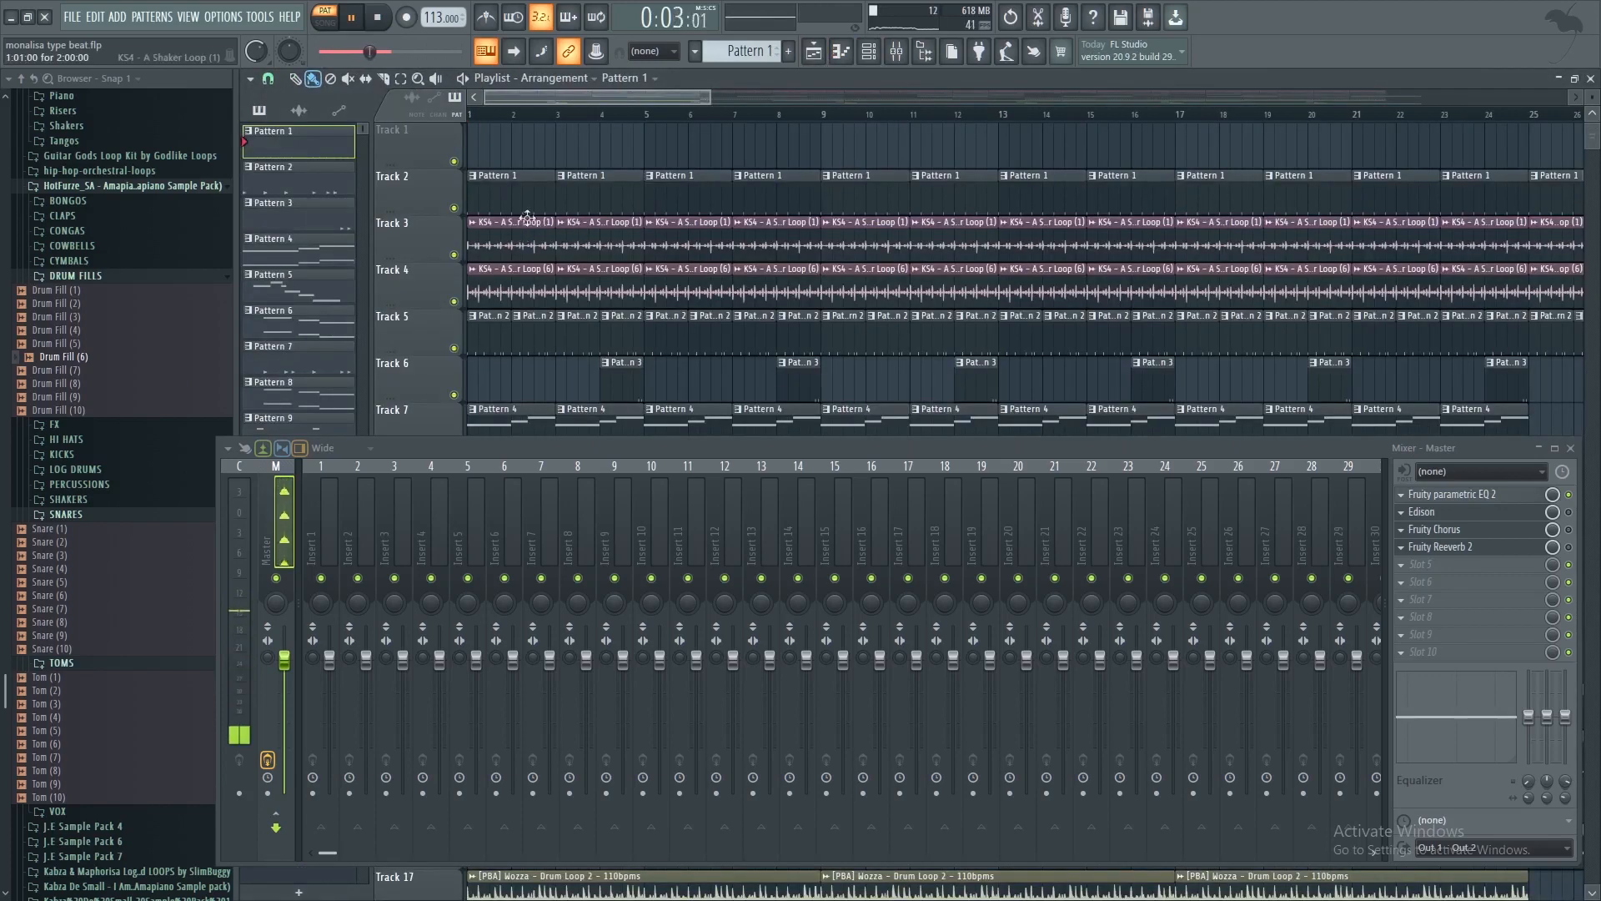
pyautogui.doubleClick(485, 243)
pyautogui.moveTo(903, 450); pyautogui.dragTo(869, 765)
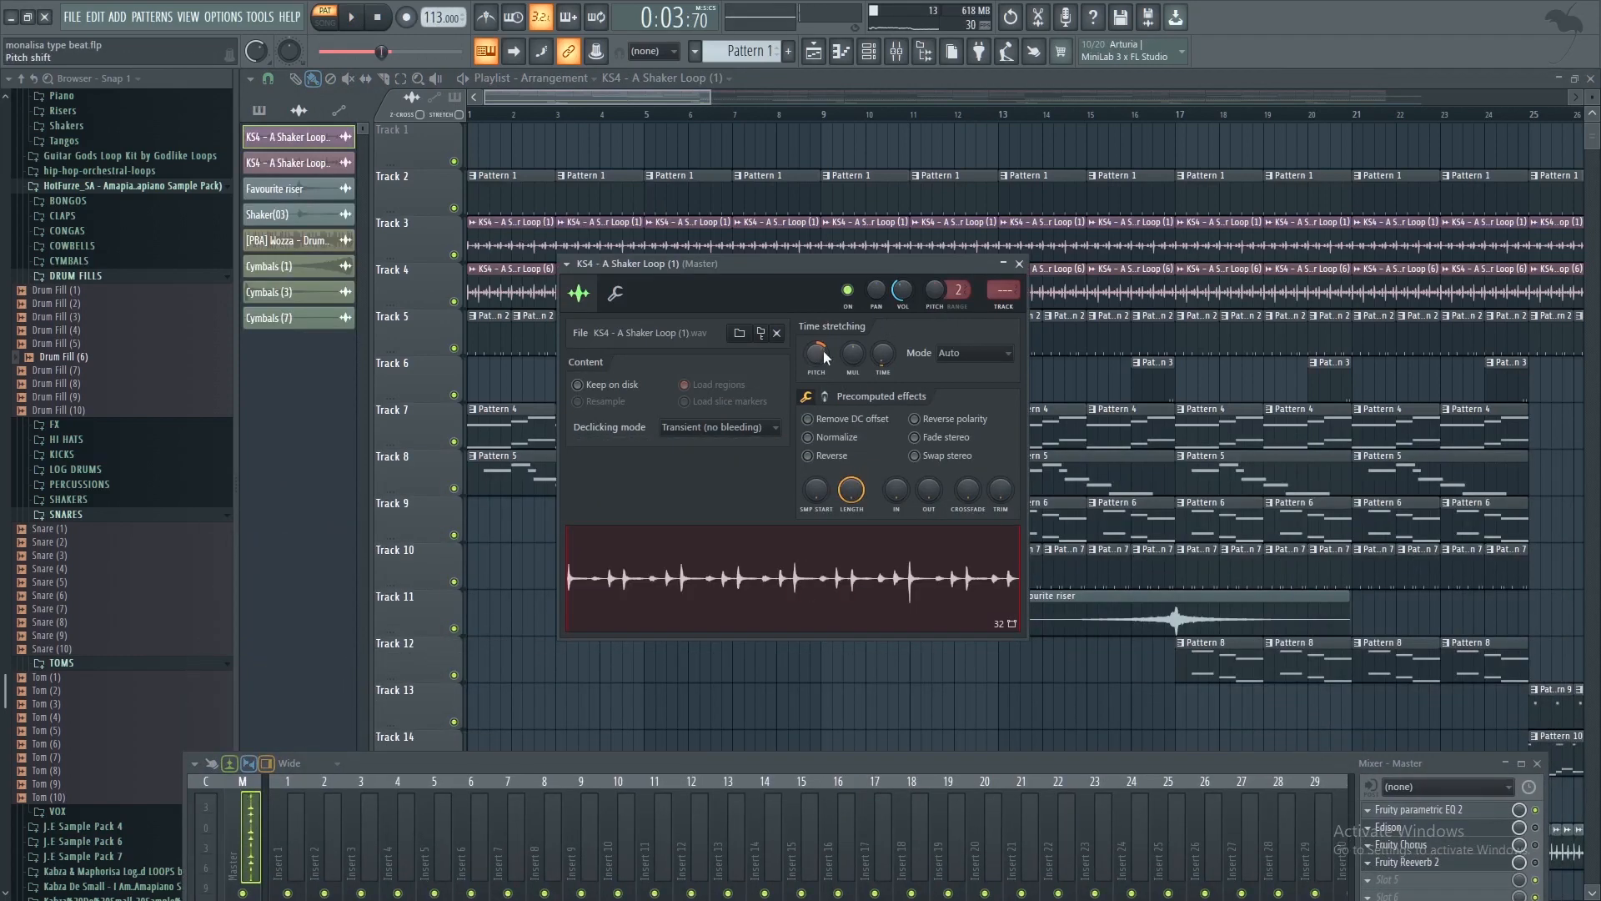
pyautogui.scroll(3, 717, 124)
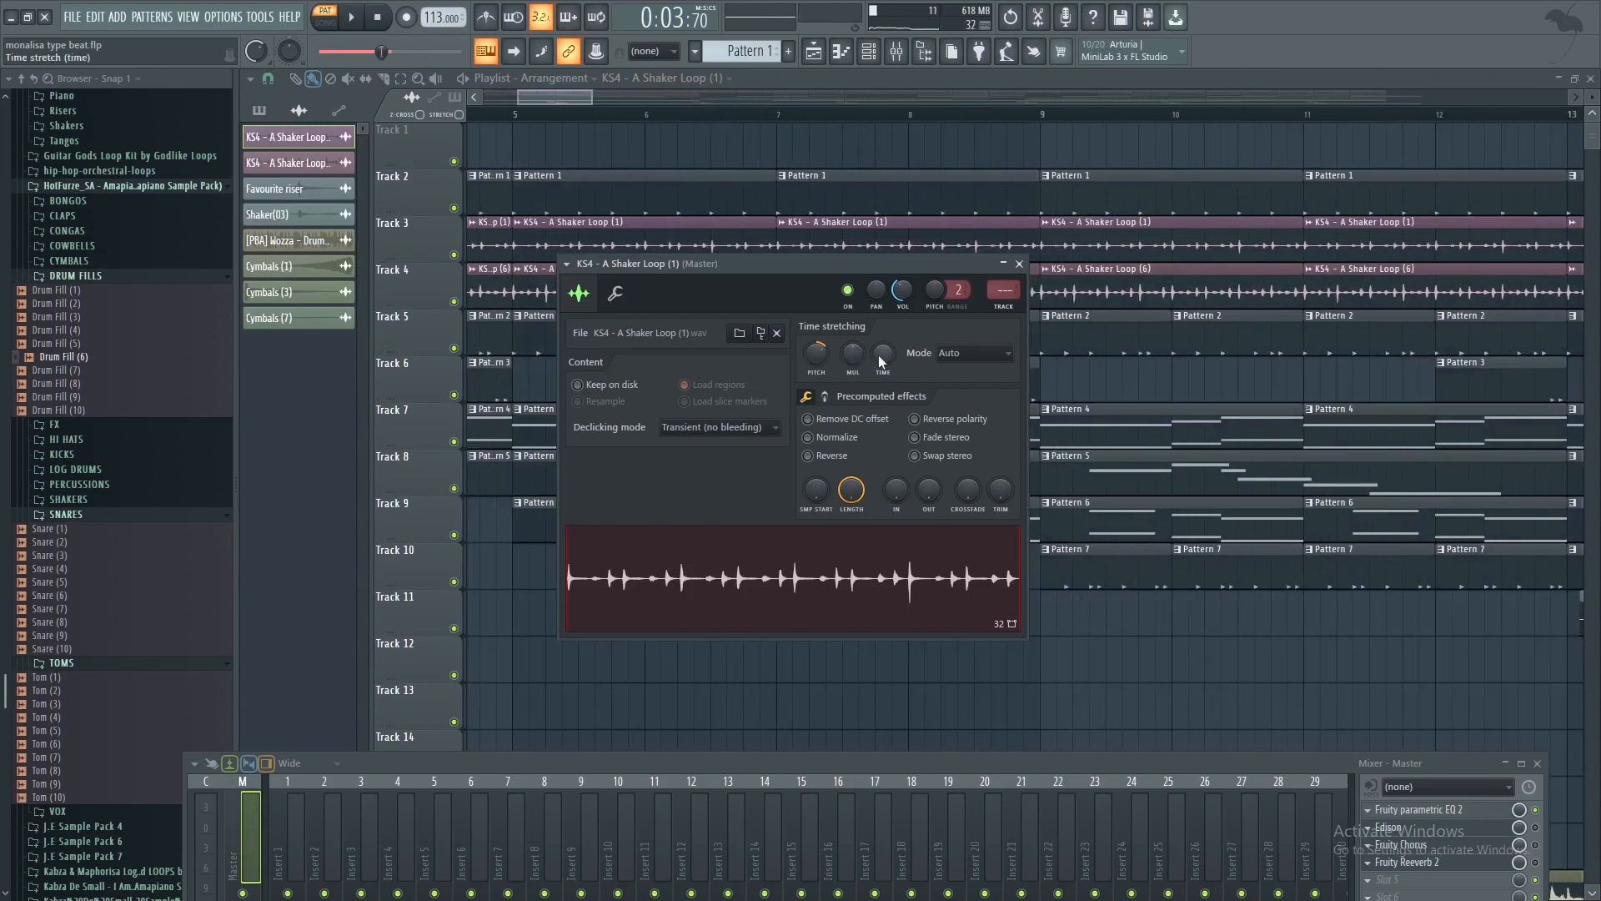
# Copy Shaker Loop (1)'s pitch shift, reset it for comparison, and paste the 67% value back
pyautogui.rightClick(829, 354)
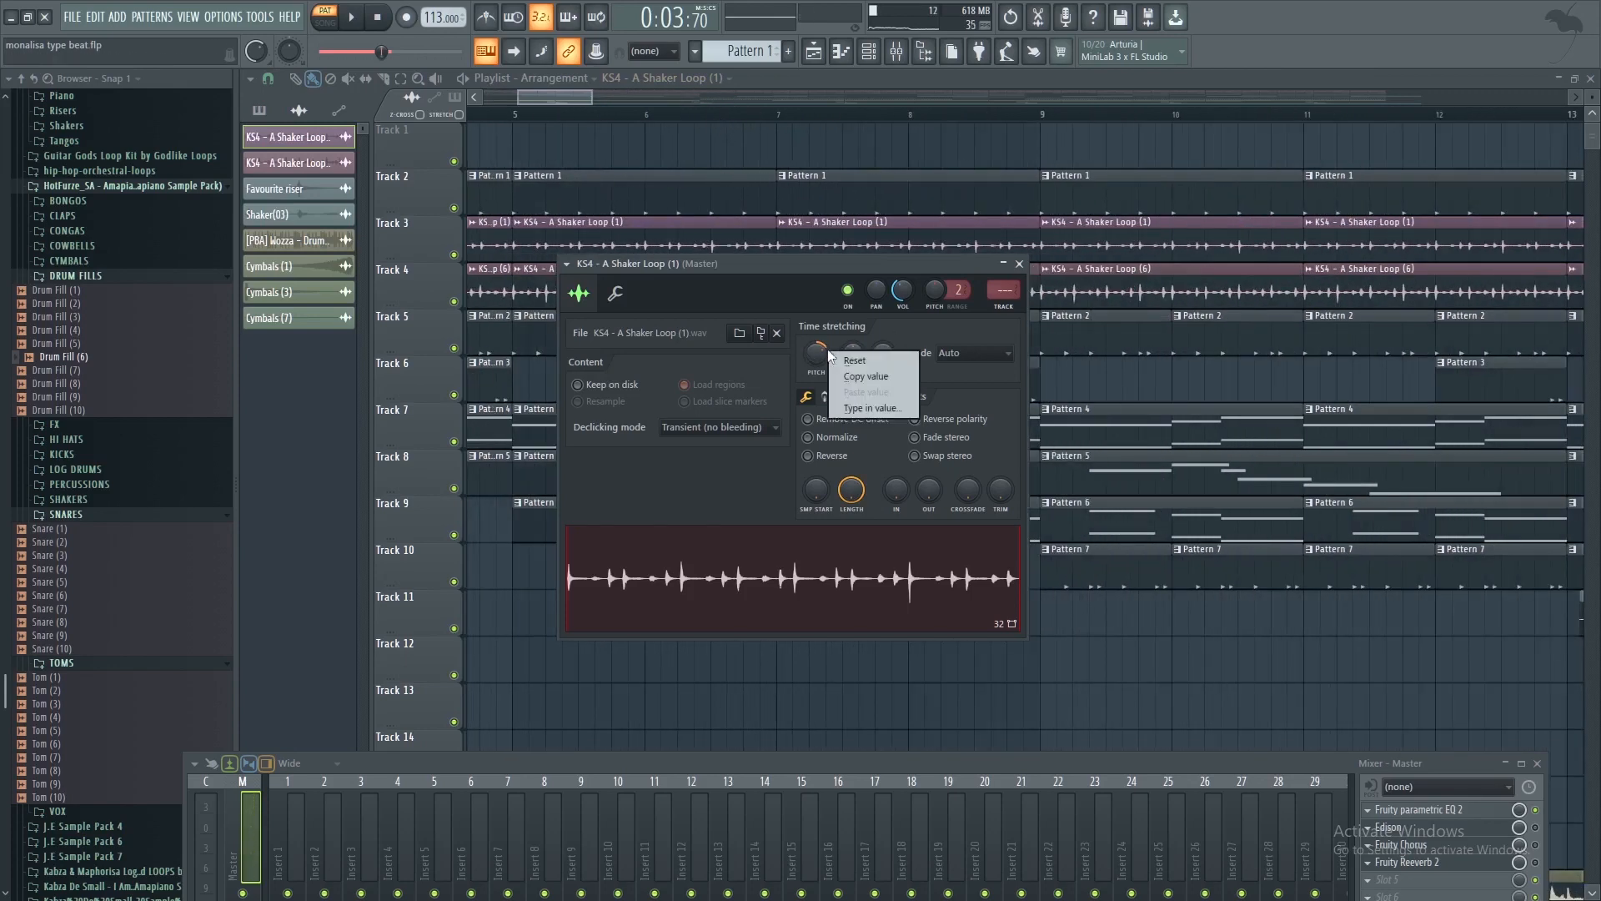
pyautogui.click(863, 377)
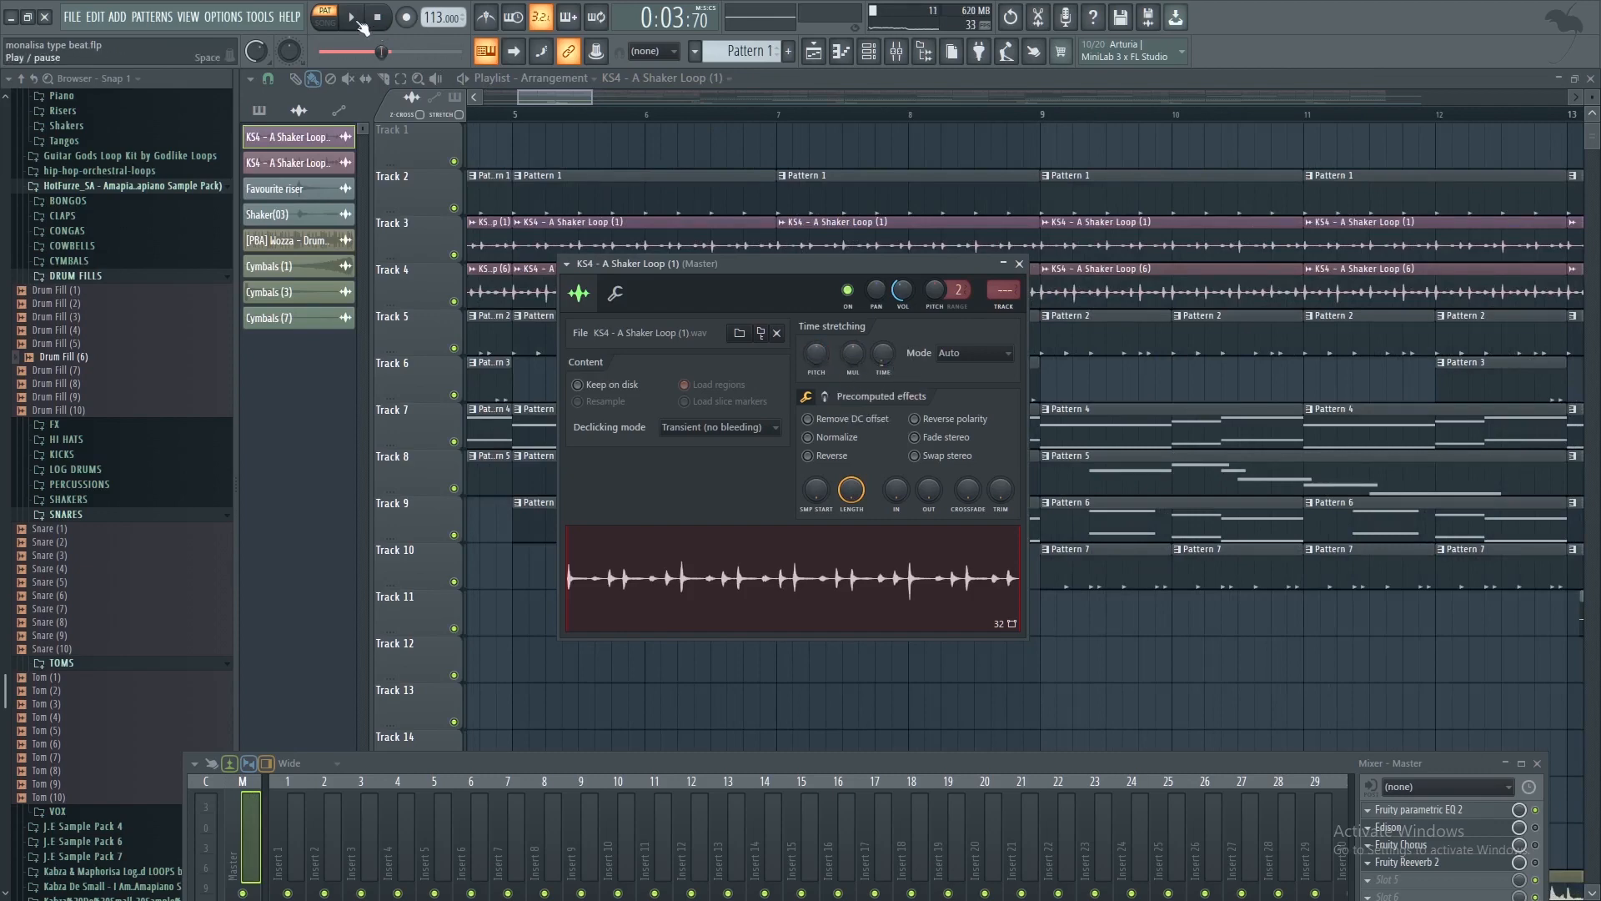
pyautogui.rightClick(821, 358)
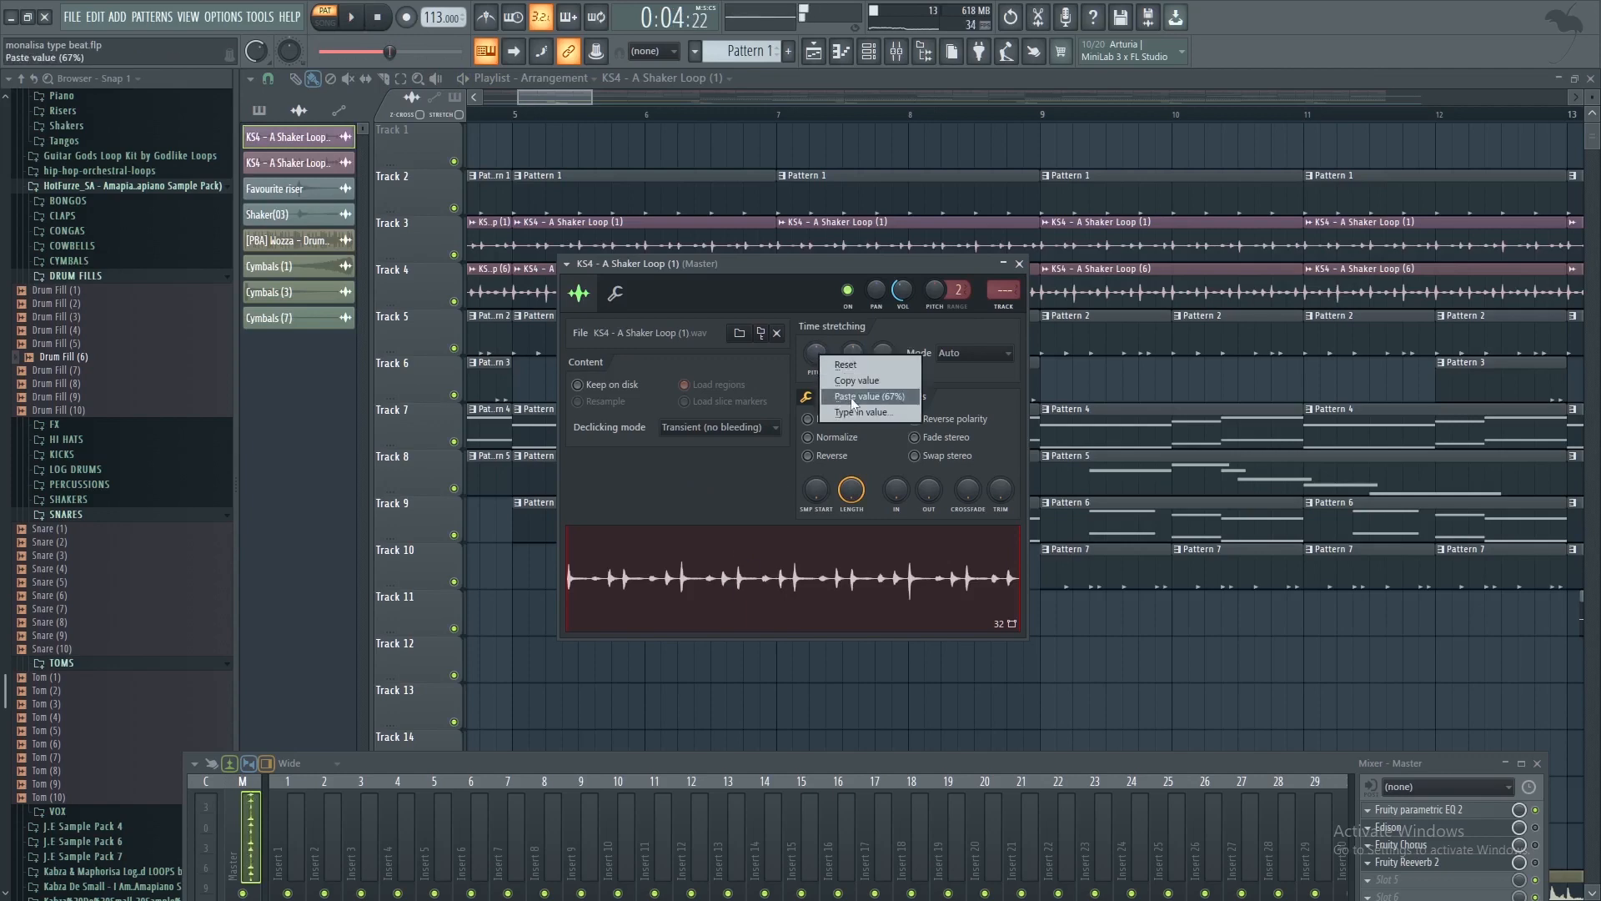
pyautogui.click(850, 396)
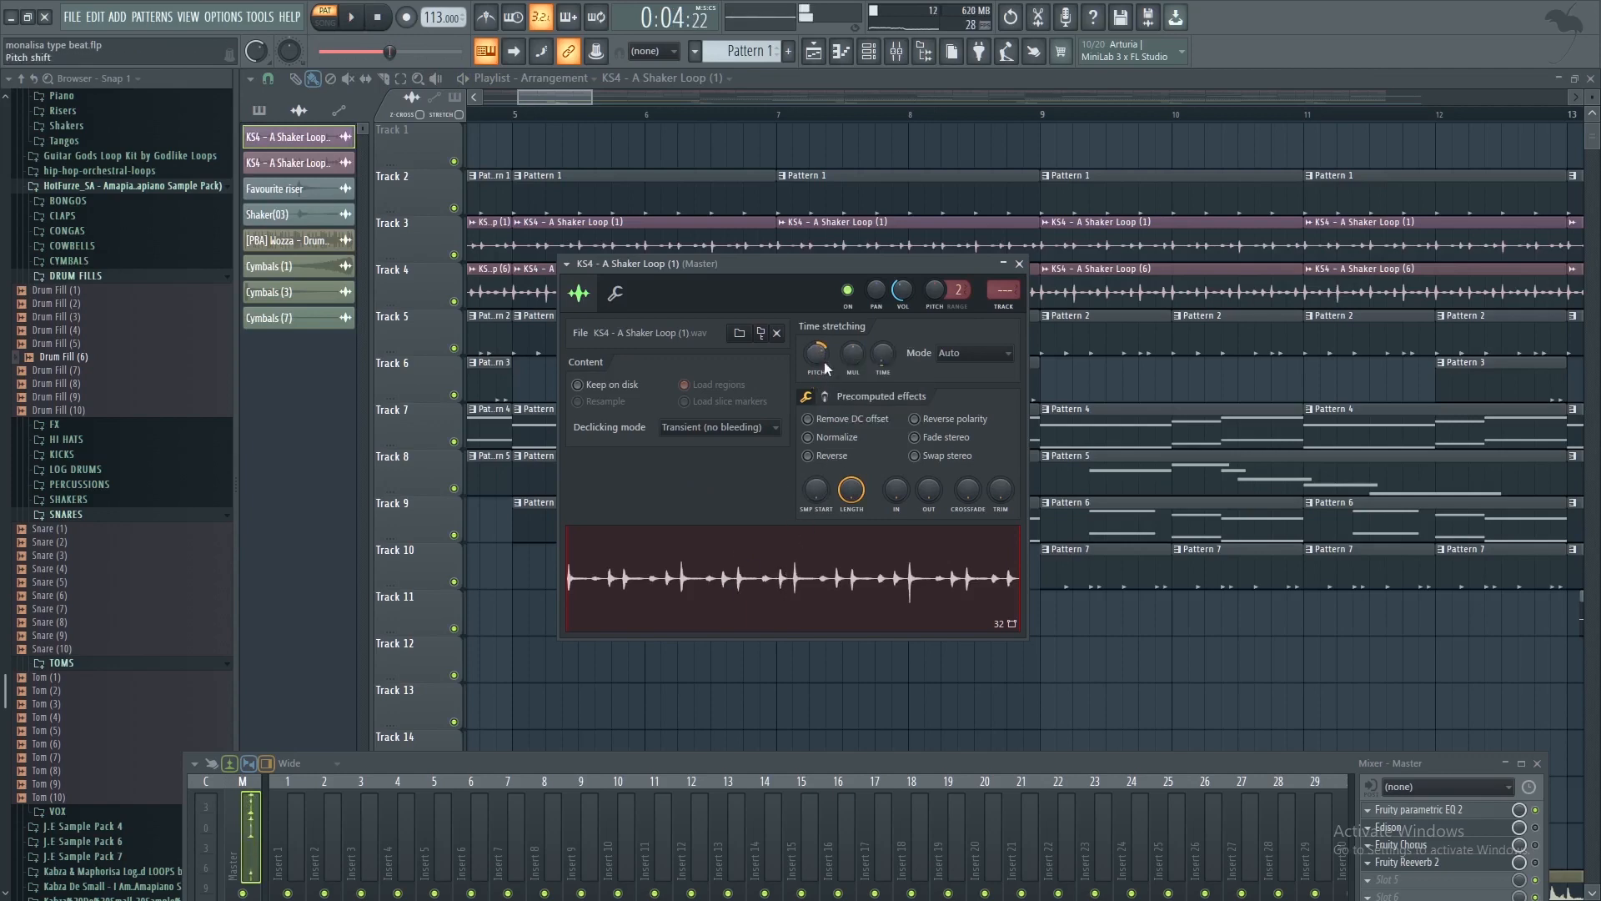
pyautogui.click(1019, 265)
# Inspect the sampler settings of the KS4 - A Shaker Loop (6) clip on Track 4
pyautogui.doubleClick(715, 290)
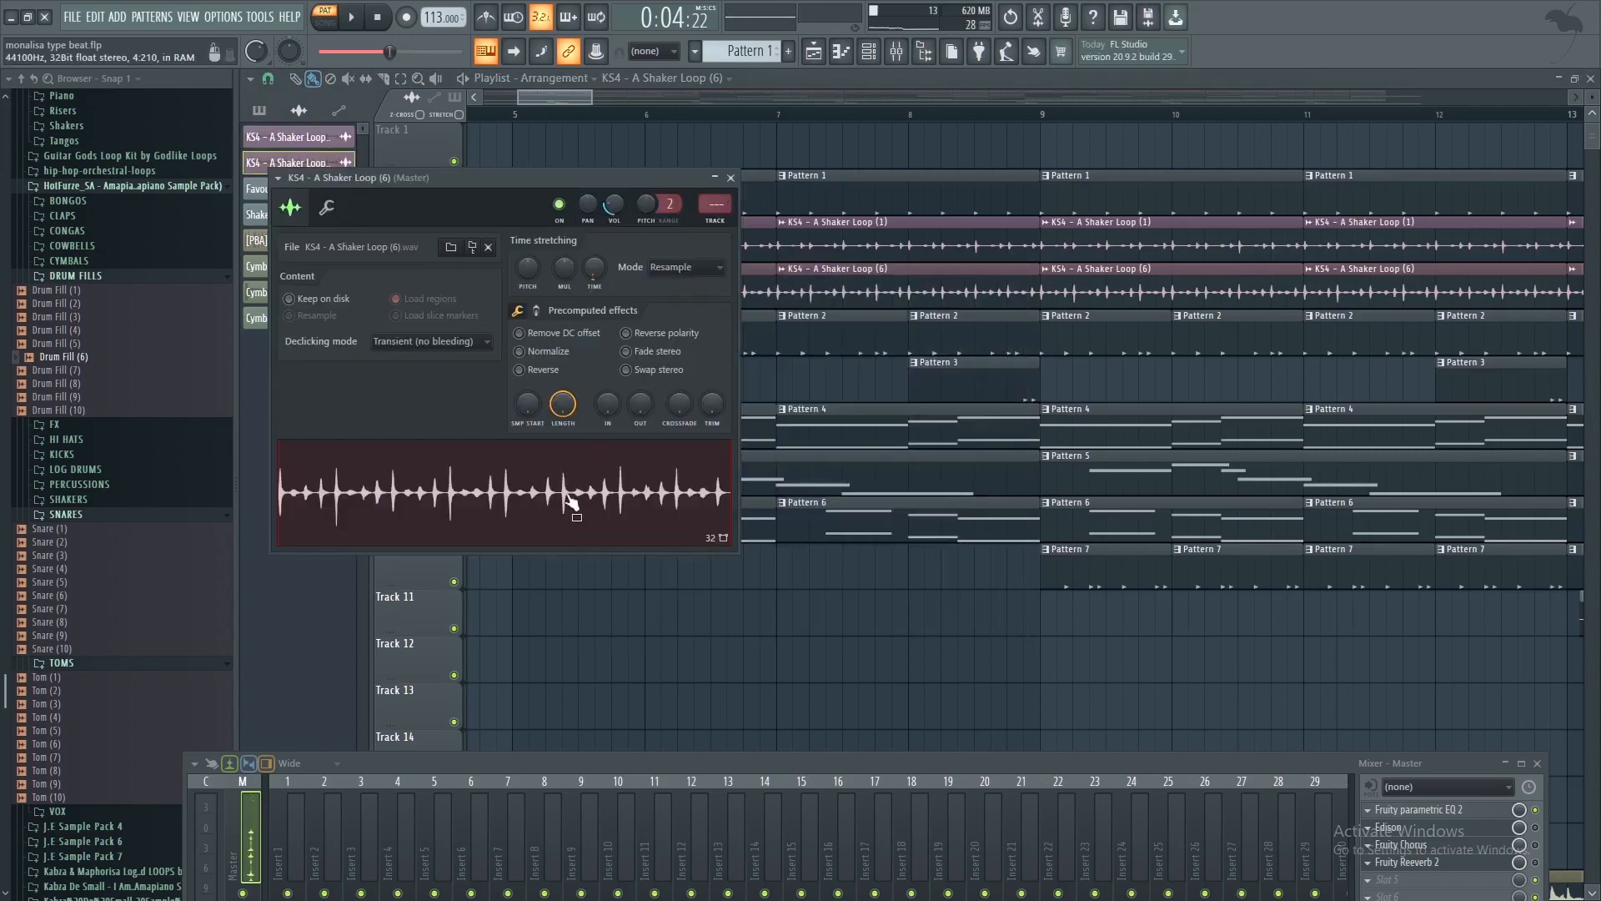
pyautogui.moveTo(534, 185); pyautogui.dragTo(1073, 318)
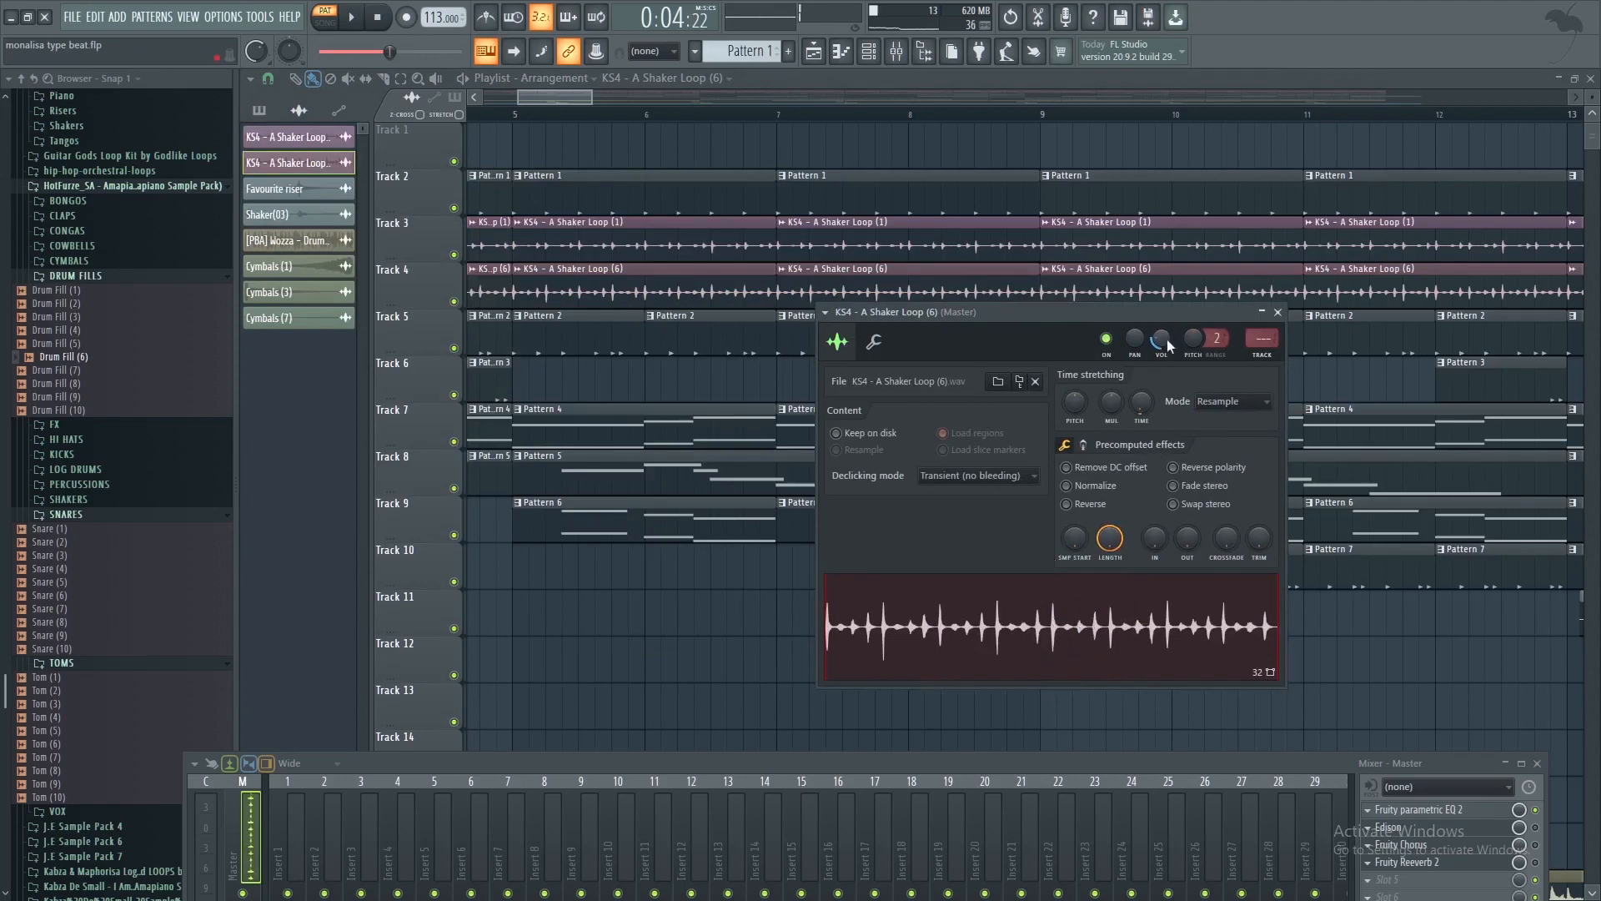
pyautogui.click(1276, 312)
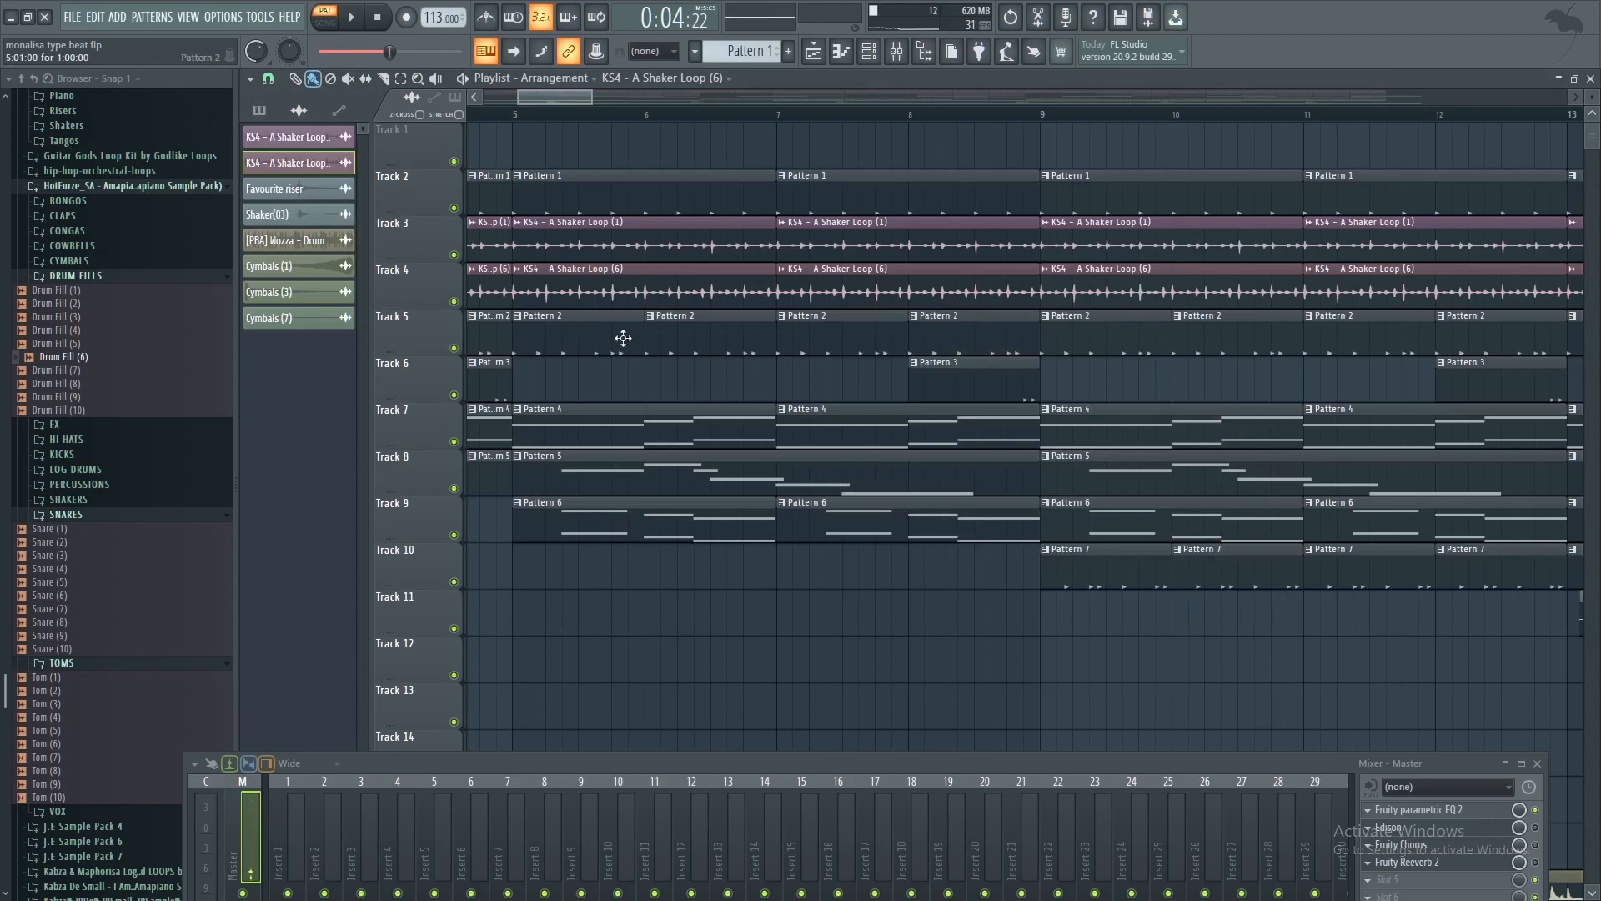
# Open Pattern 2 from Track 5 in the channel rack and audition it
pyautogui.doubleClick(623, 338)
pyautogui.click(872, 59)
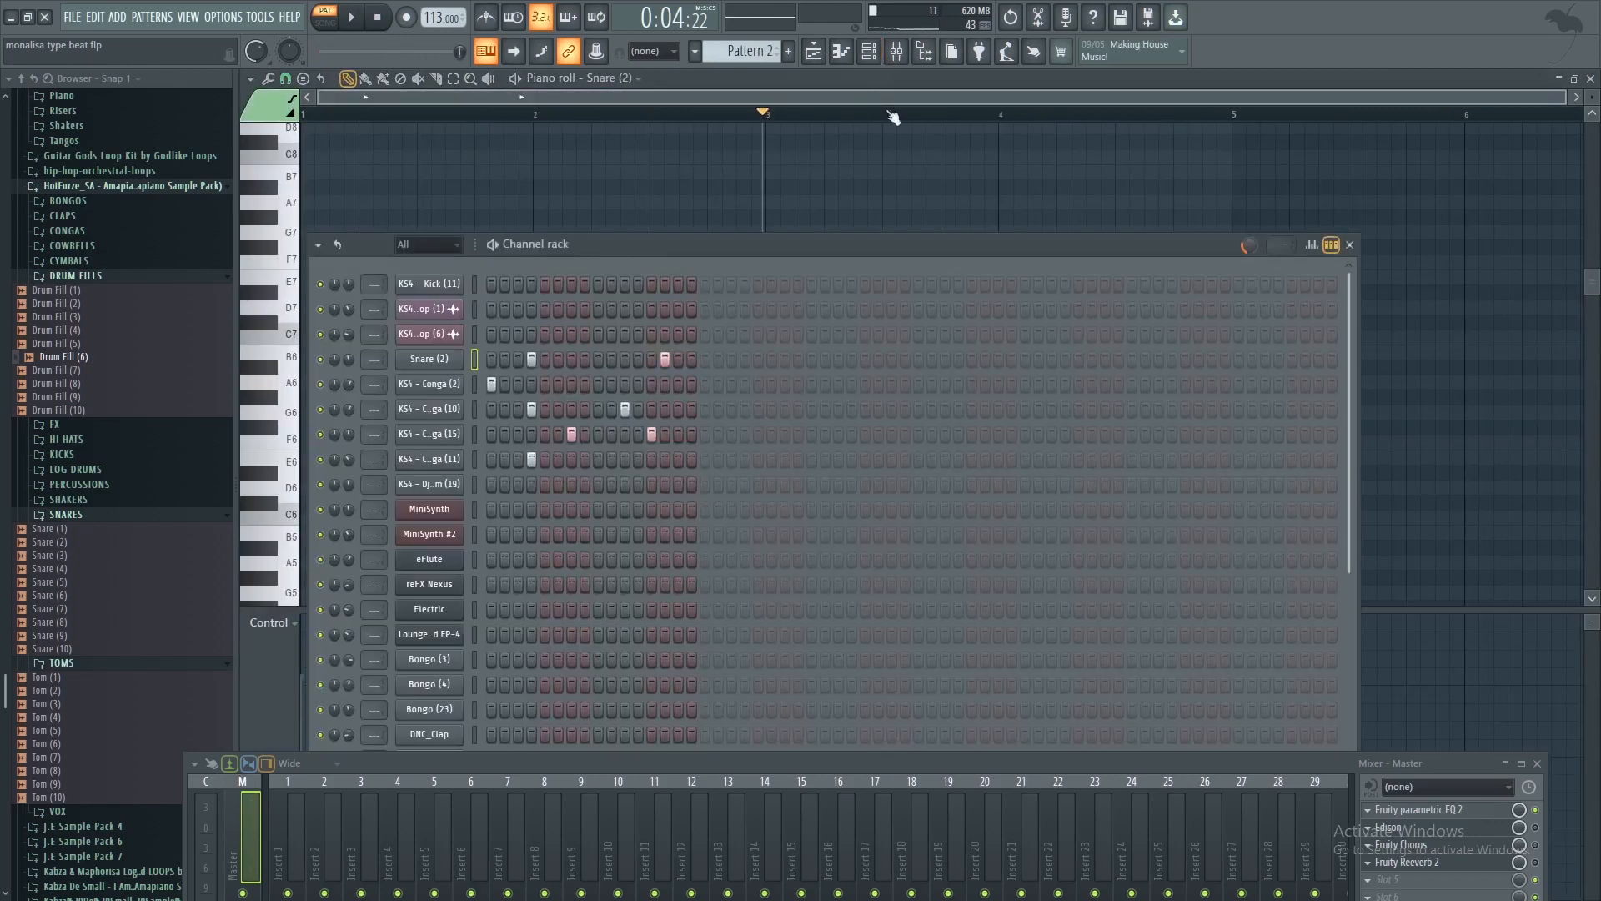
pyautogui.click(352, 20)
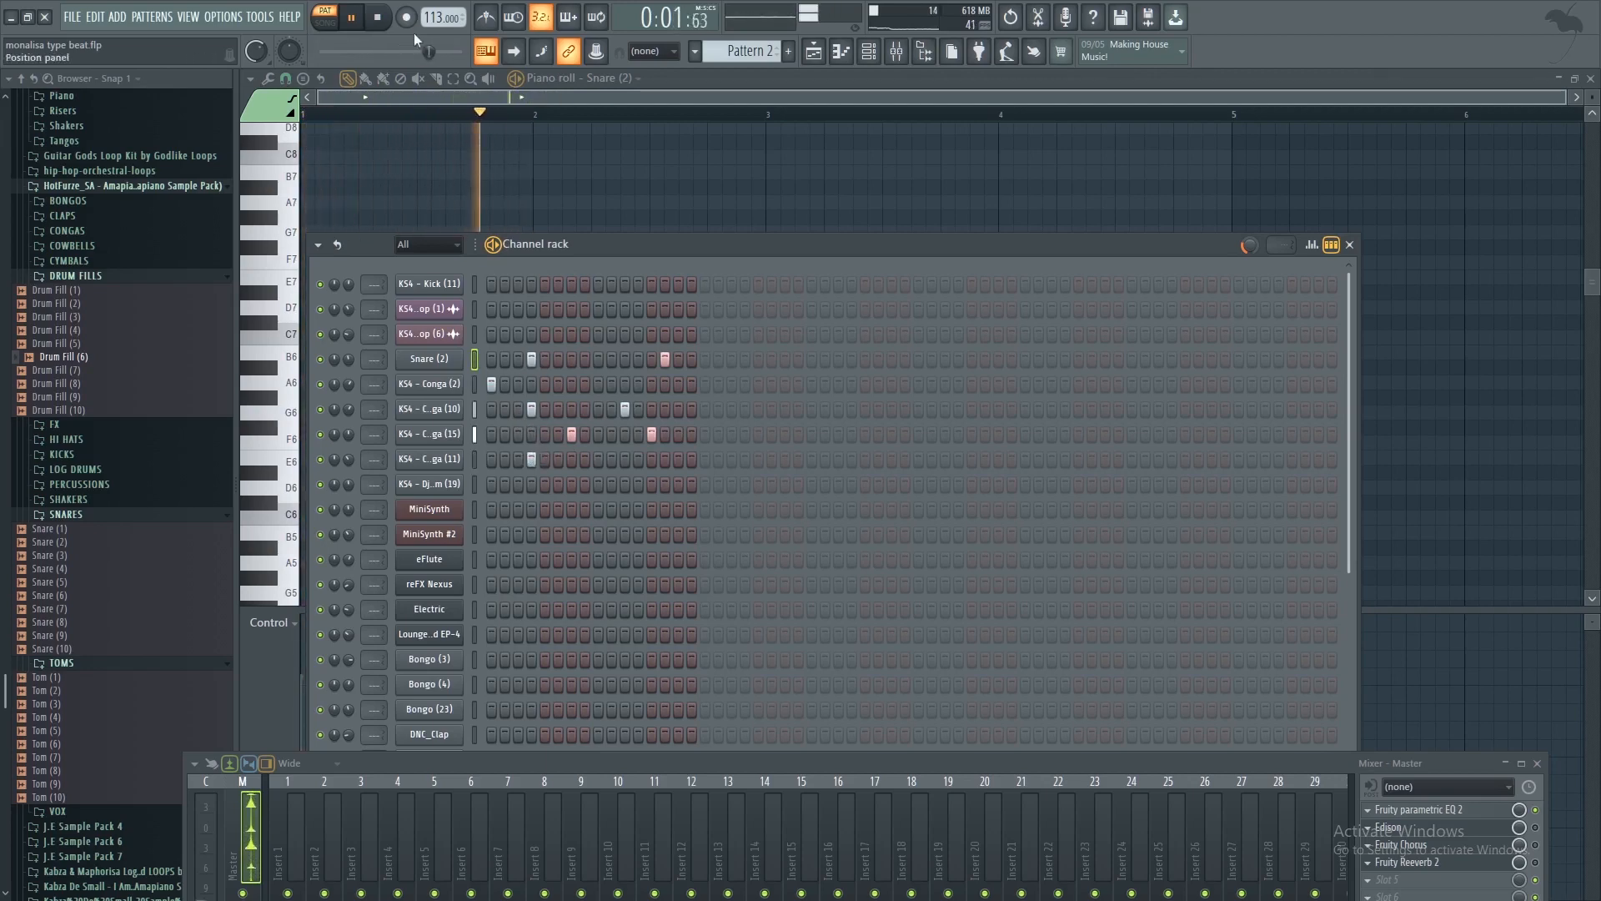
pyautogui.click(379, 17)
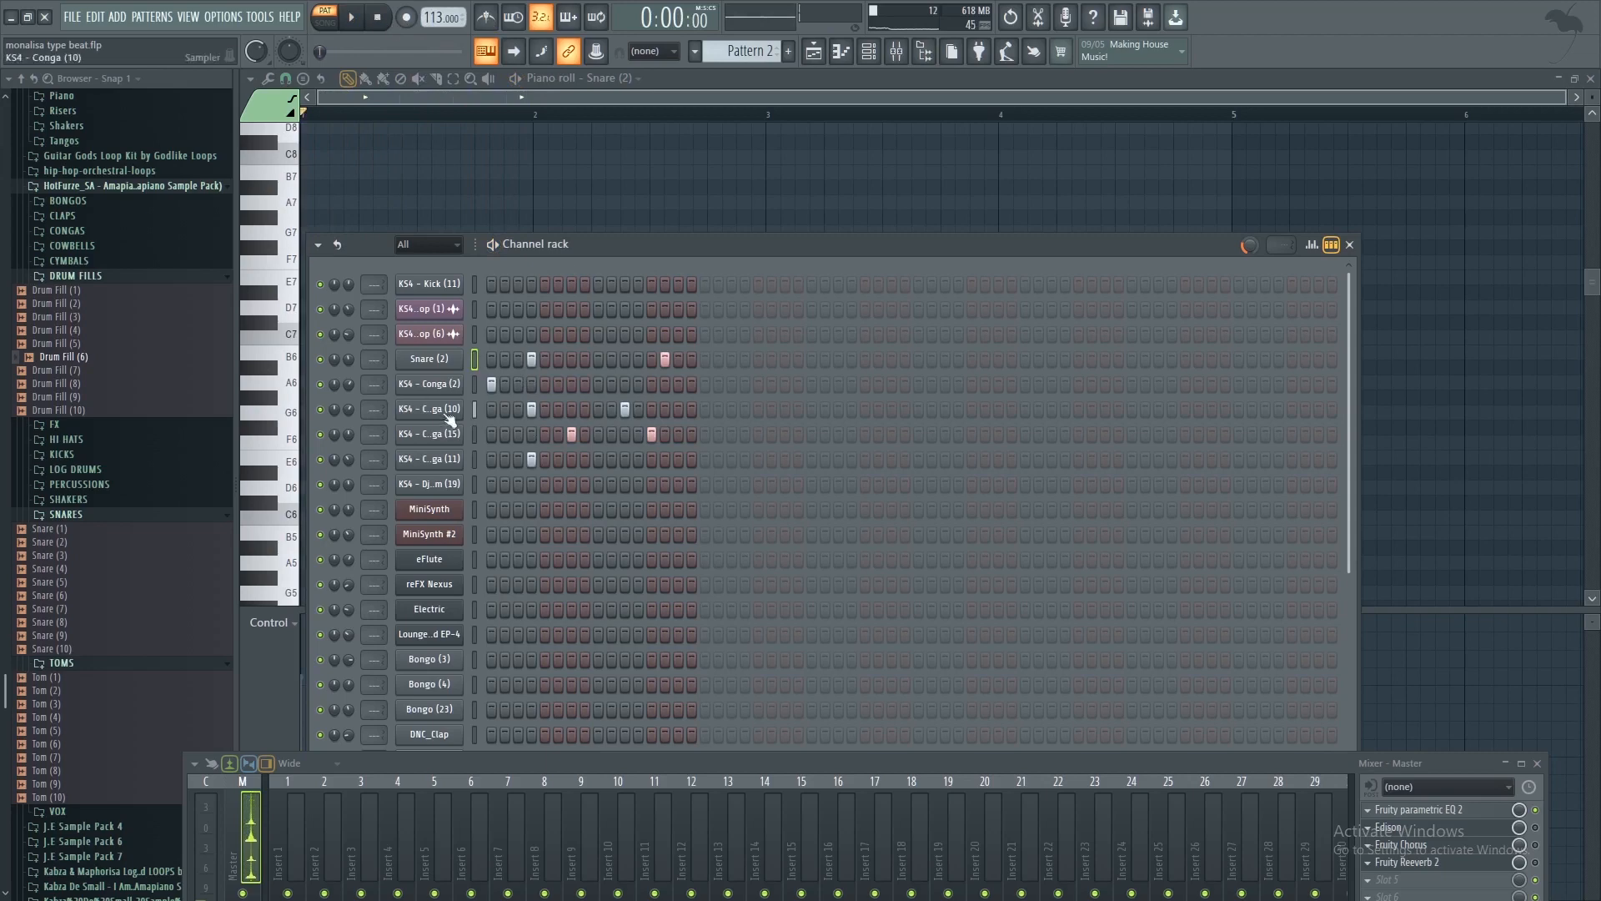
# Inspect the sampler settings of the Snare (2) and KS4 - Conga (2) channels
pyautogui.click(430, 365)
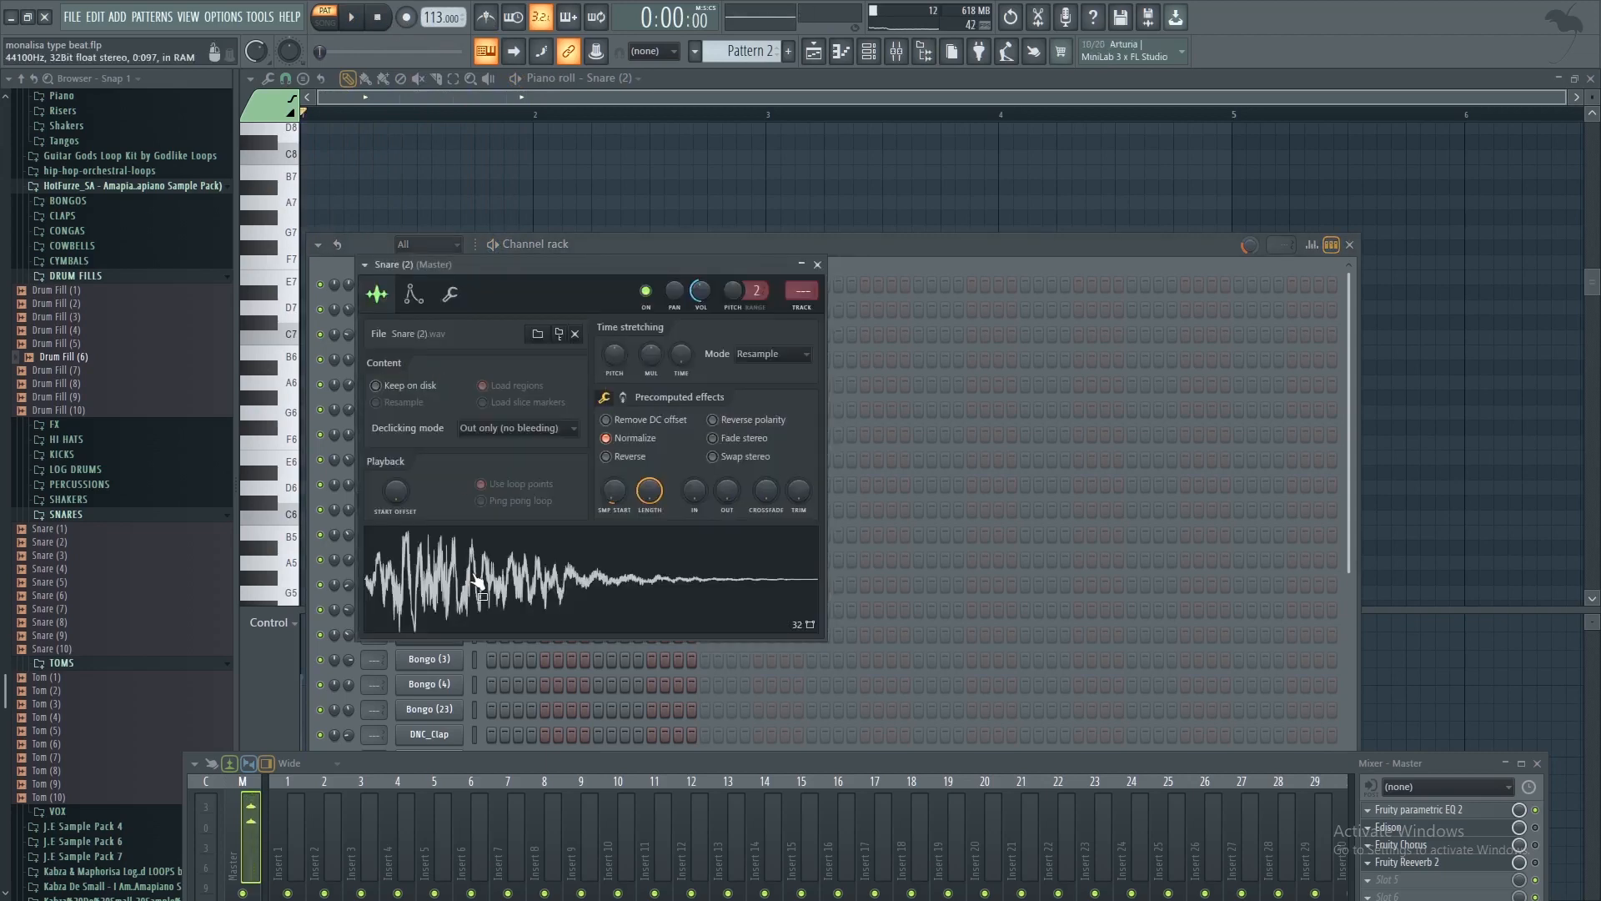
pyautogui.click(818, 266)
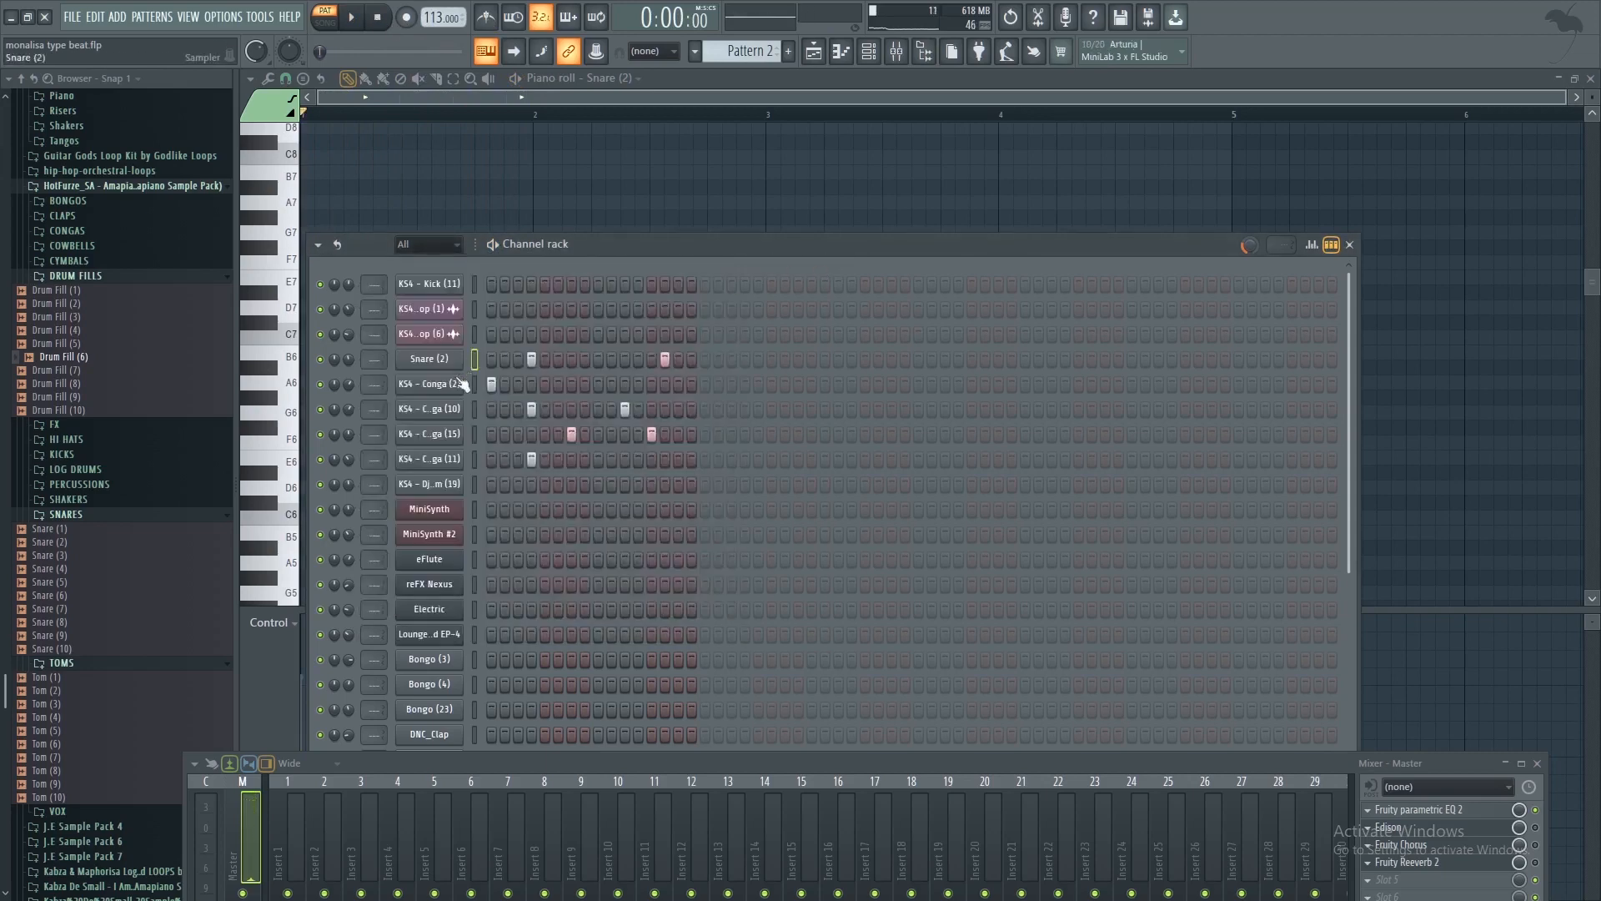
pyautogui.click(438, 386)
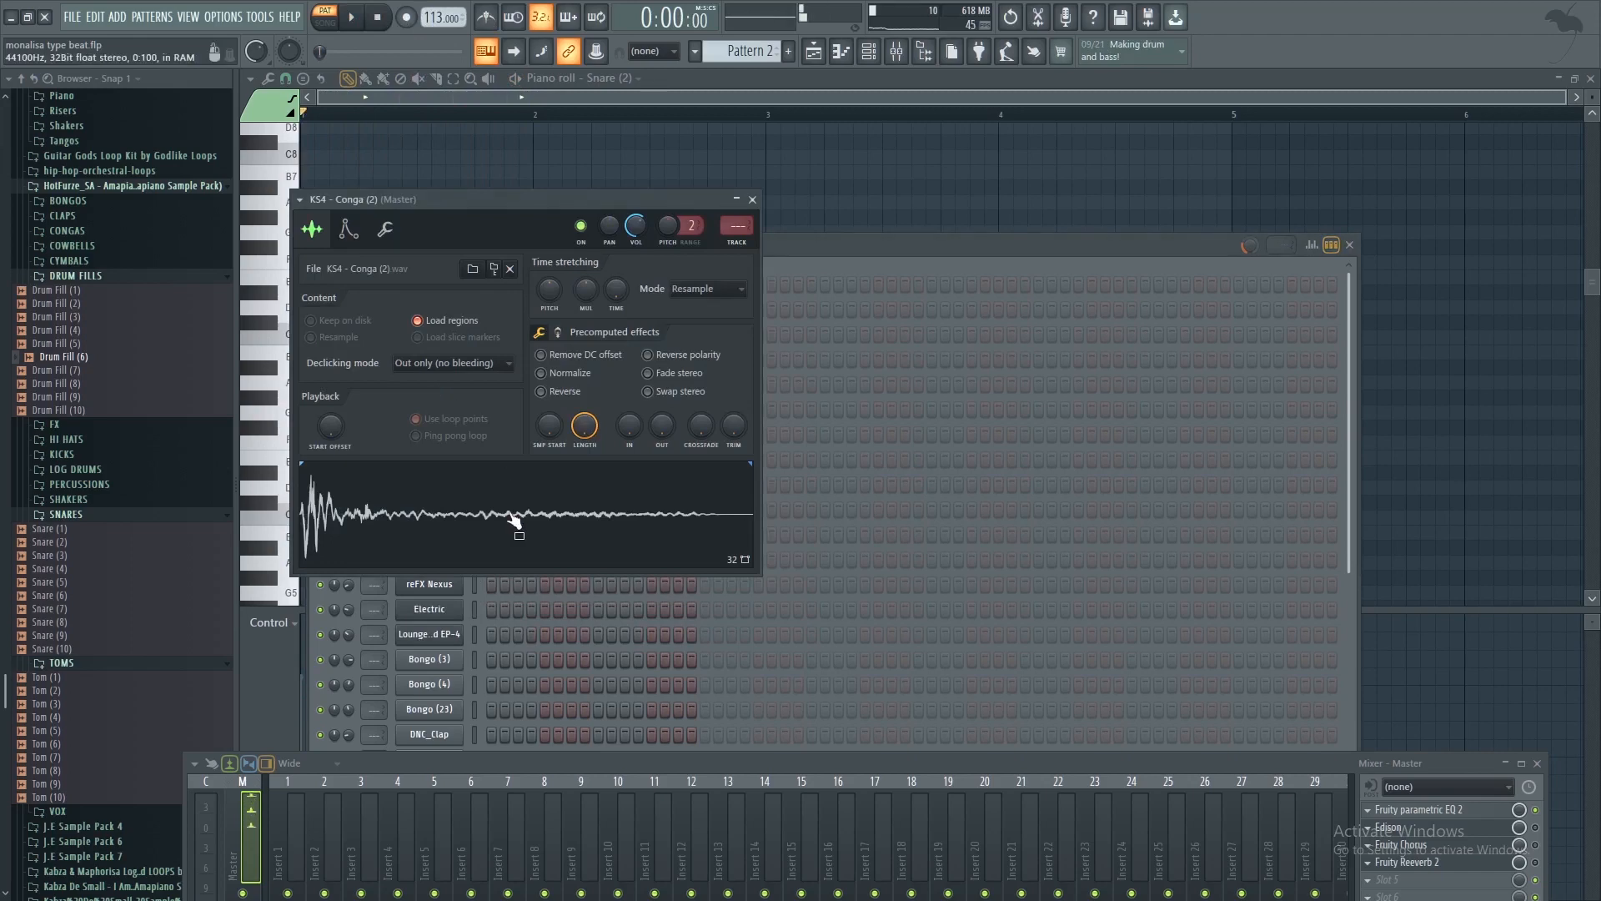
pyautogui.click(753, 201)
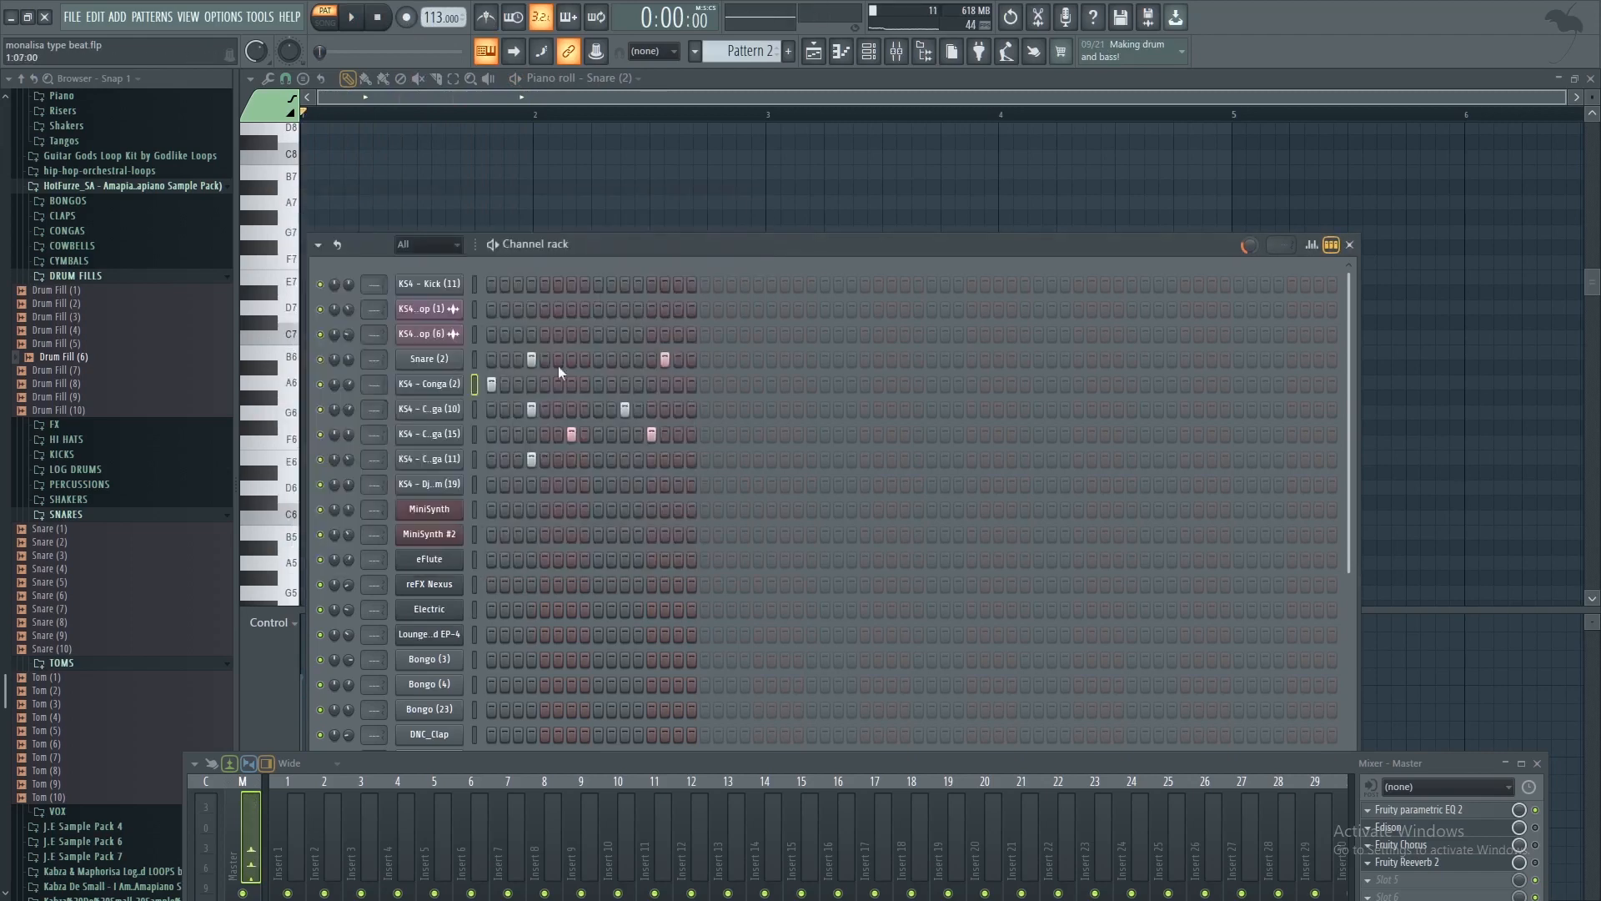
# Inspect the KS4 - Conga (10), (15) and (11) sampler settings and play Pattern 2 again
pyautogui.click(437, 409)
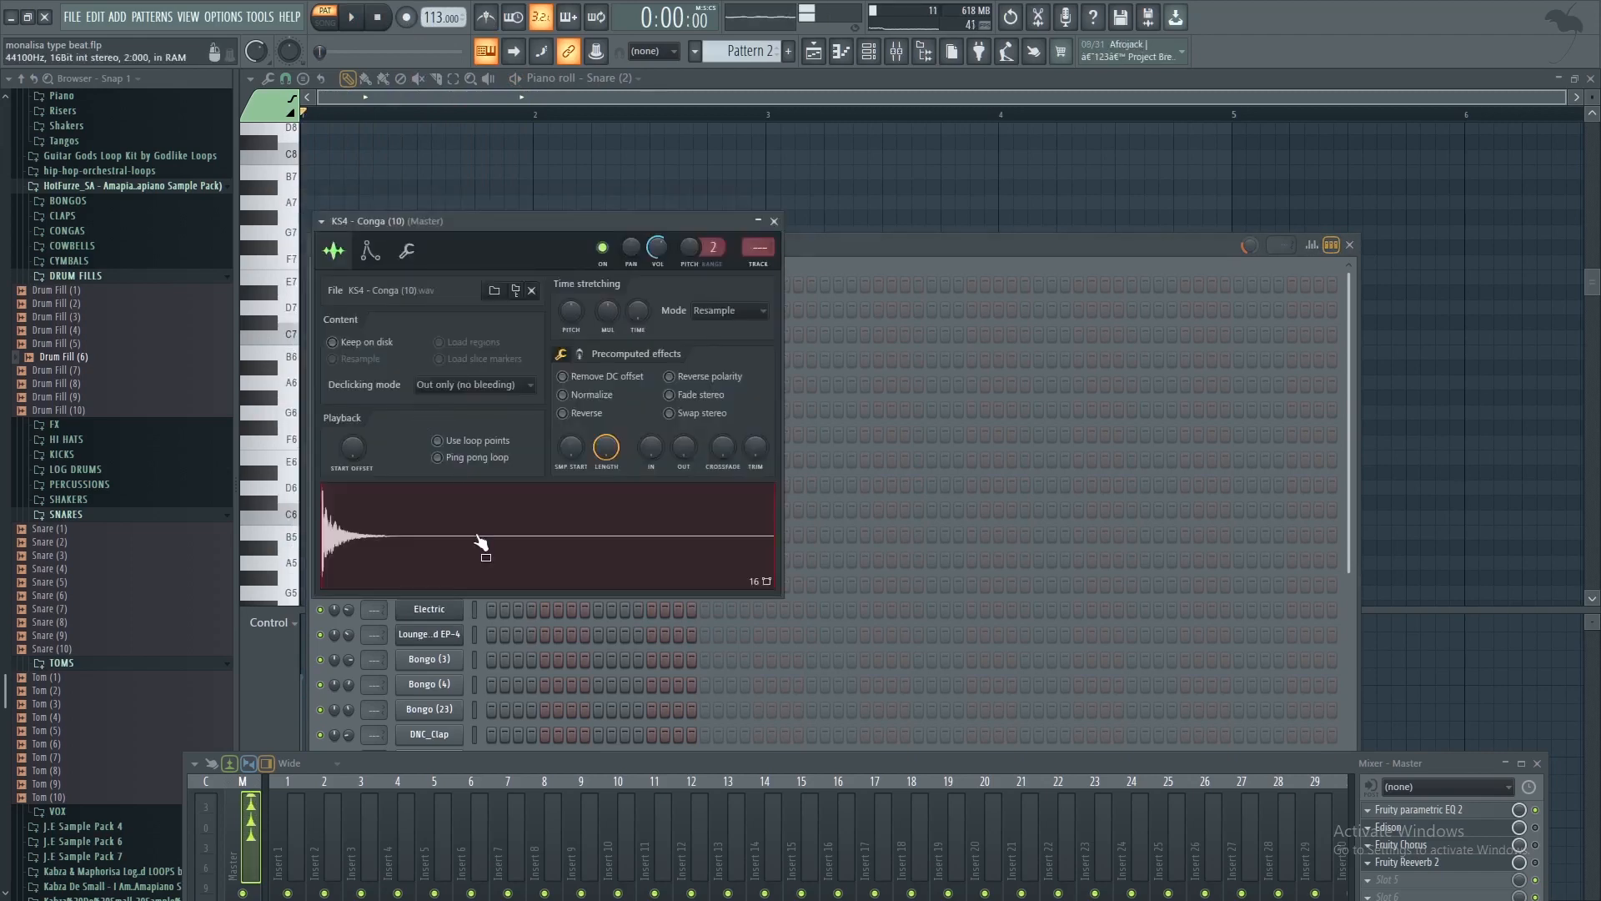
pyautogui.click(774, 221)
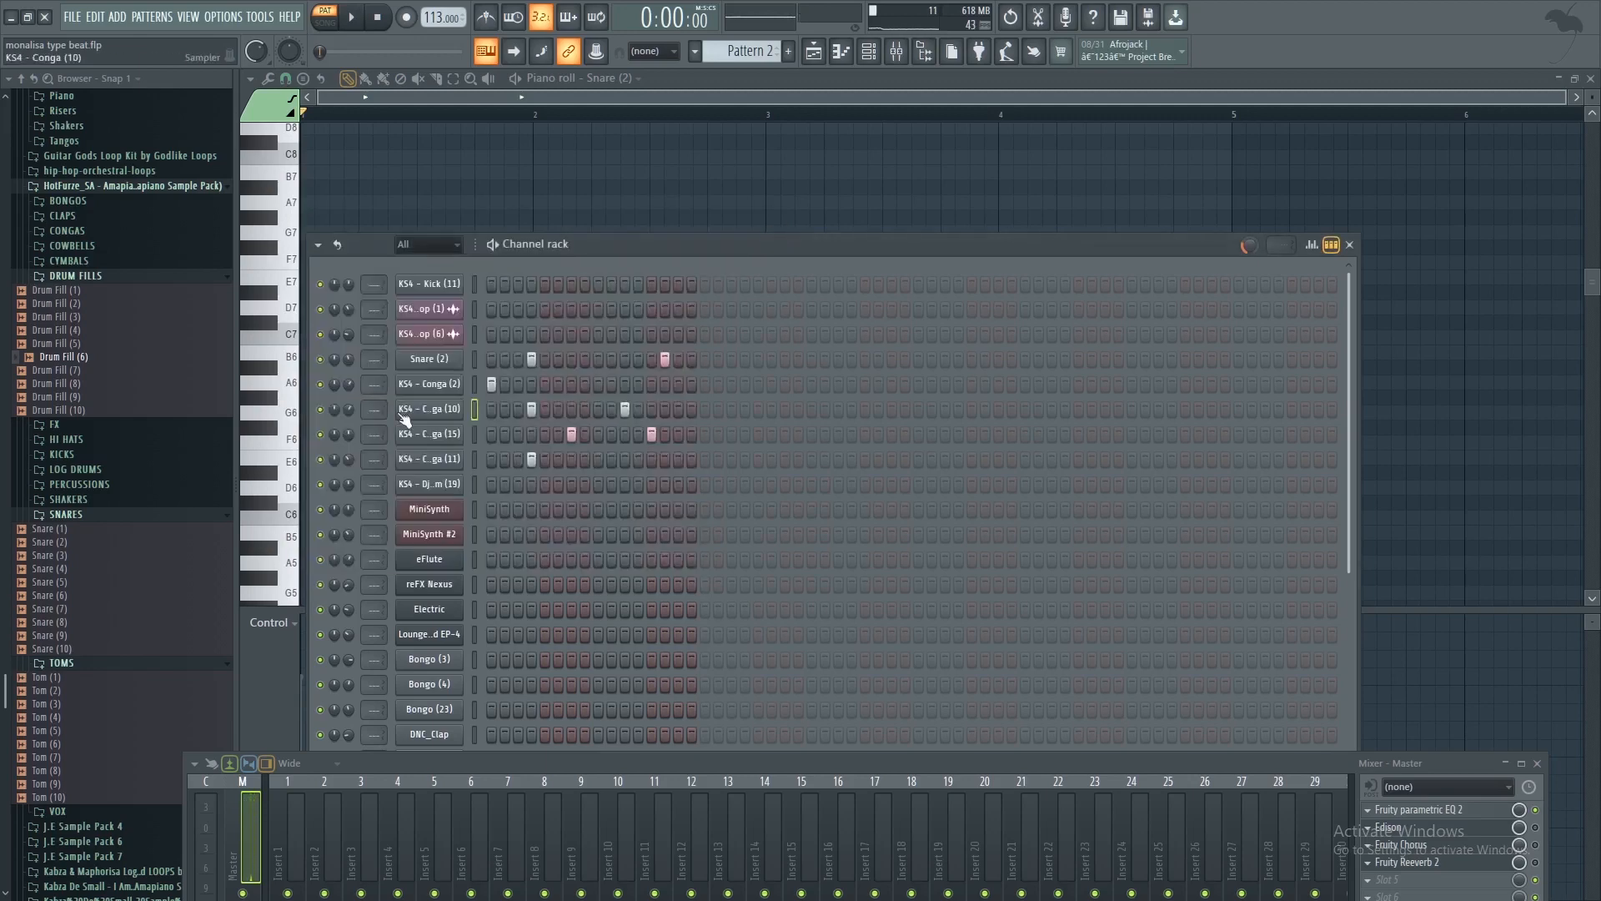
pyautogui.click(419, 435)
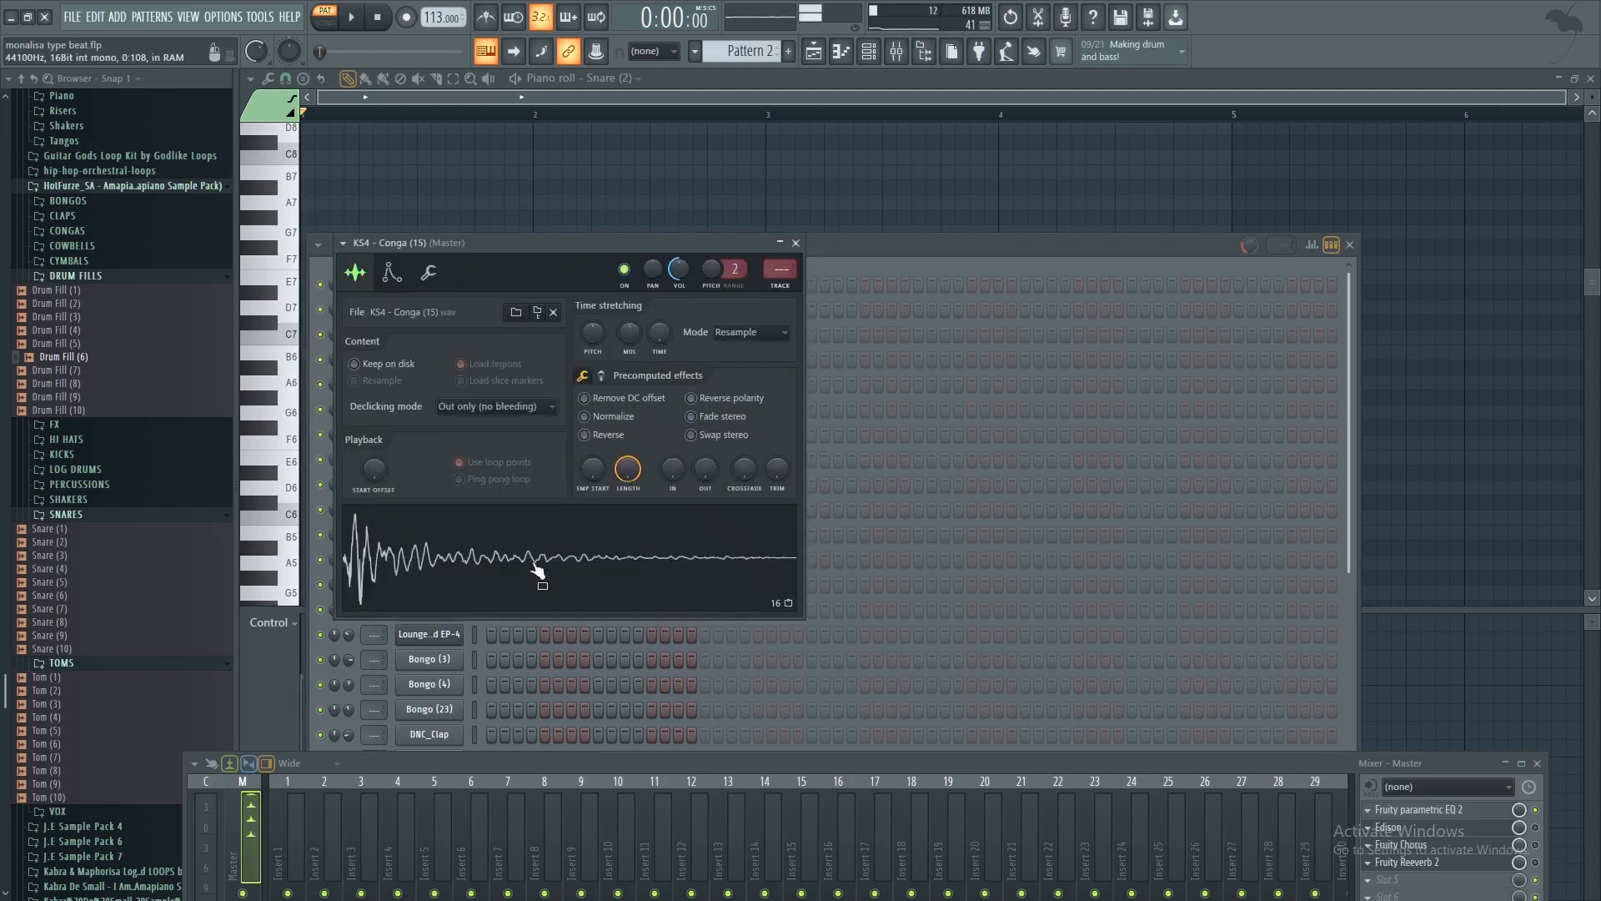
pyautogui.click(797, 243)
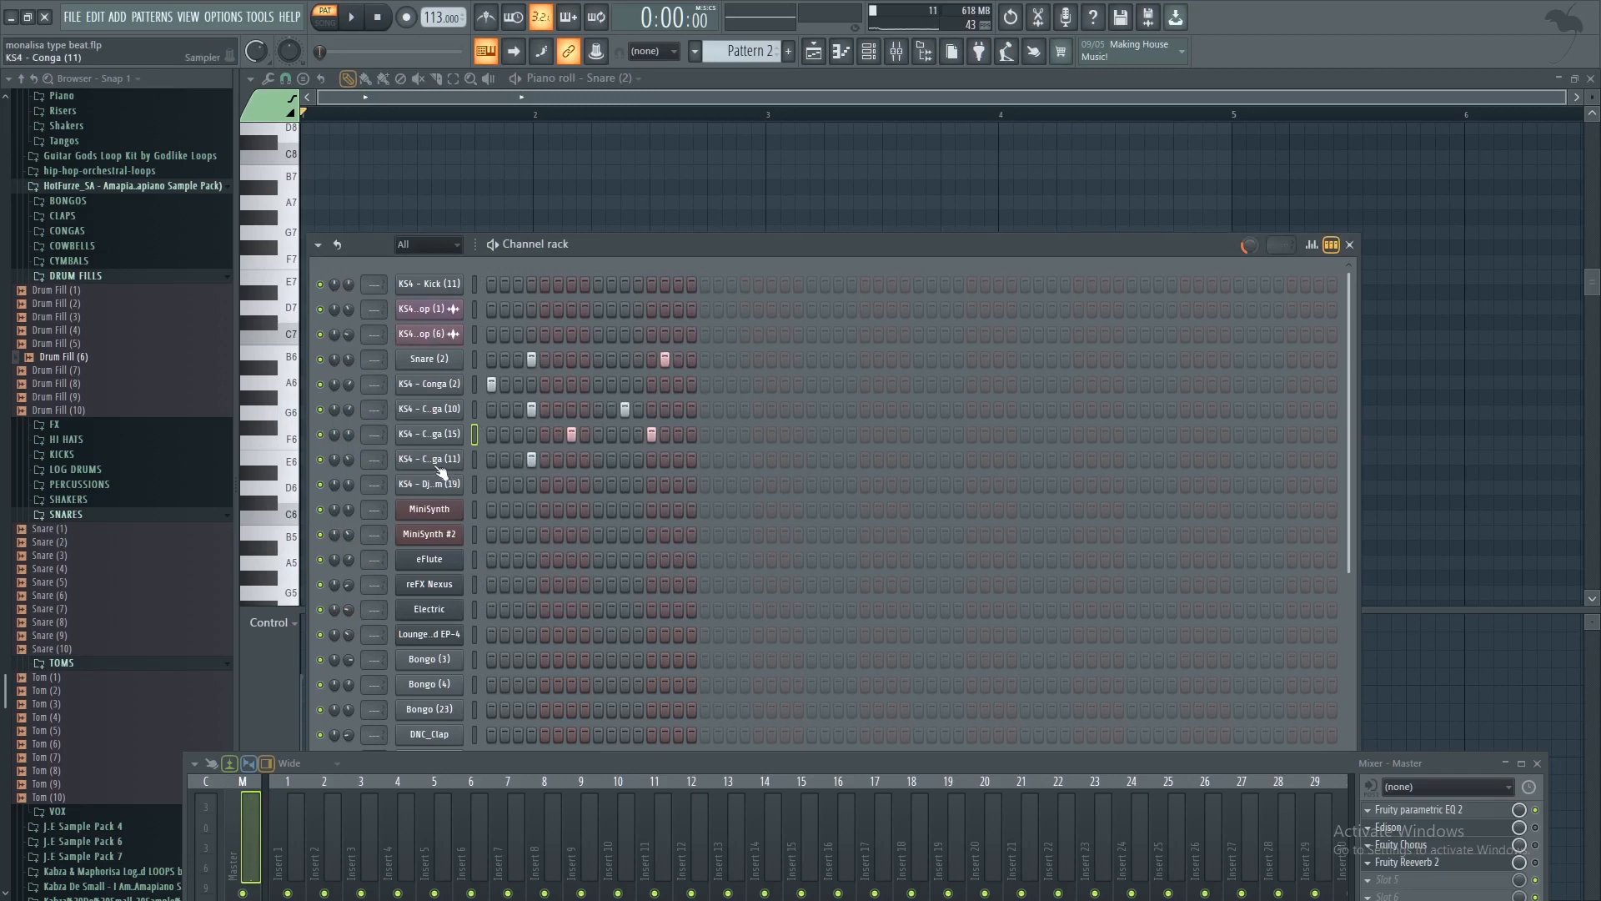
pyautogui.click(437, 462)
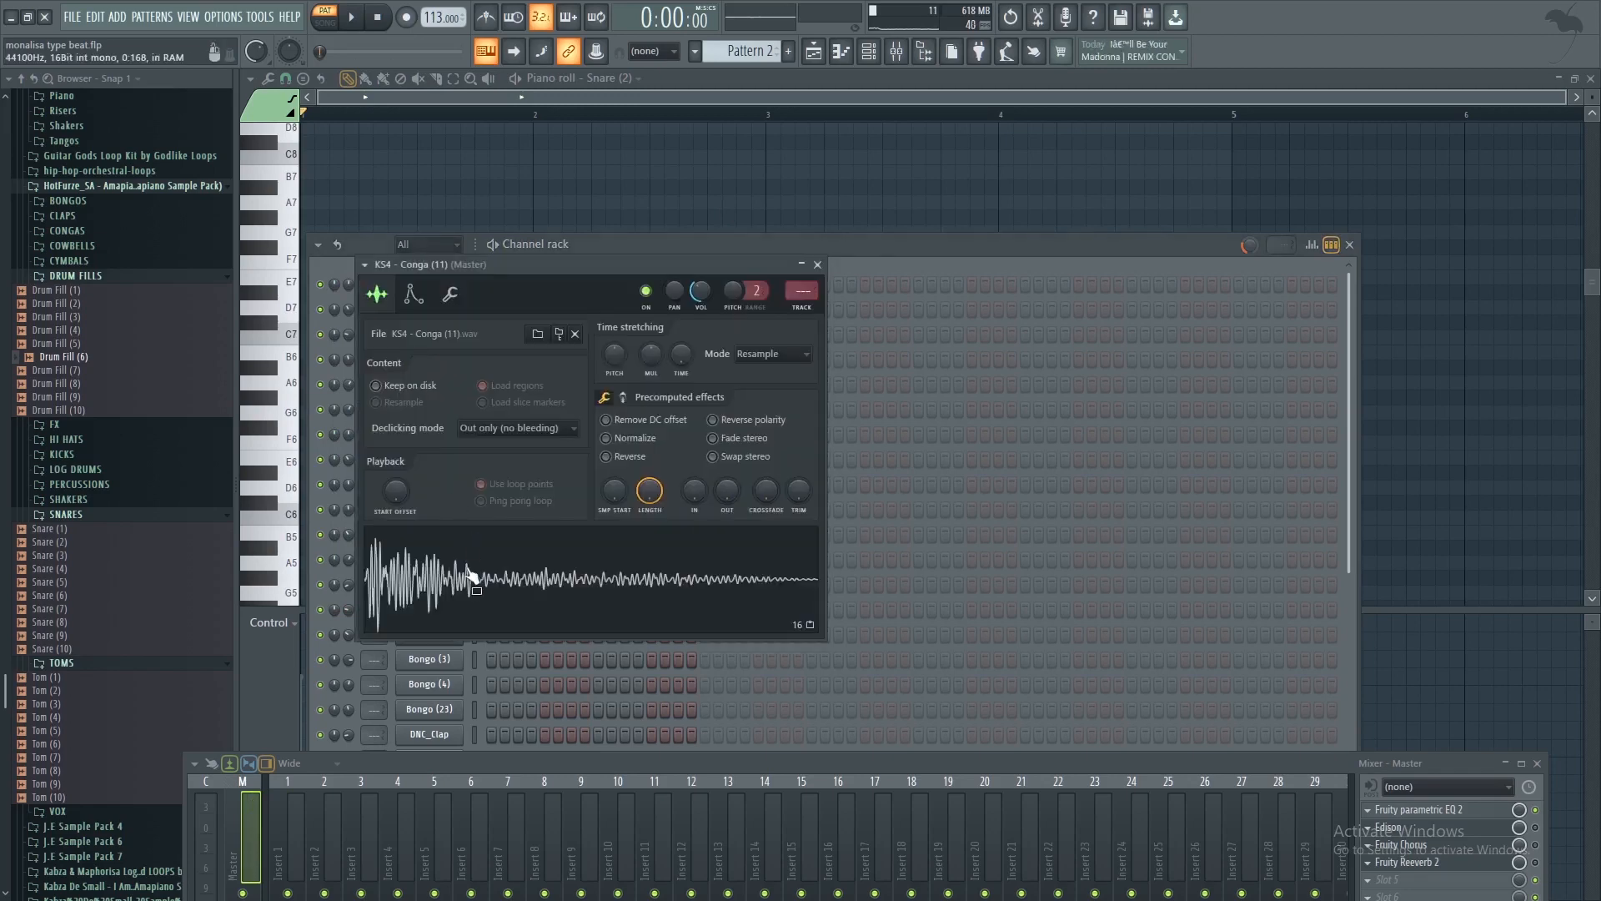
pyautogui.click(817, 265)
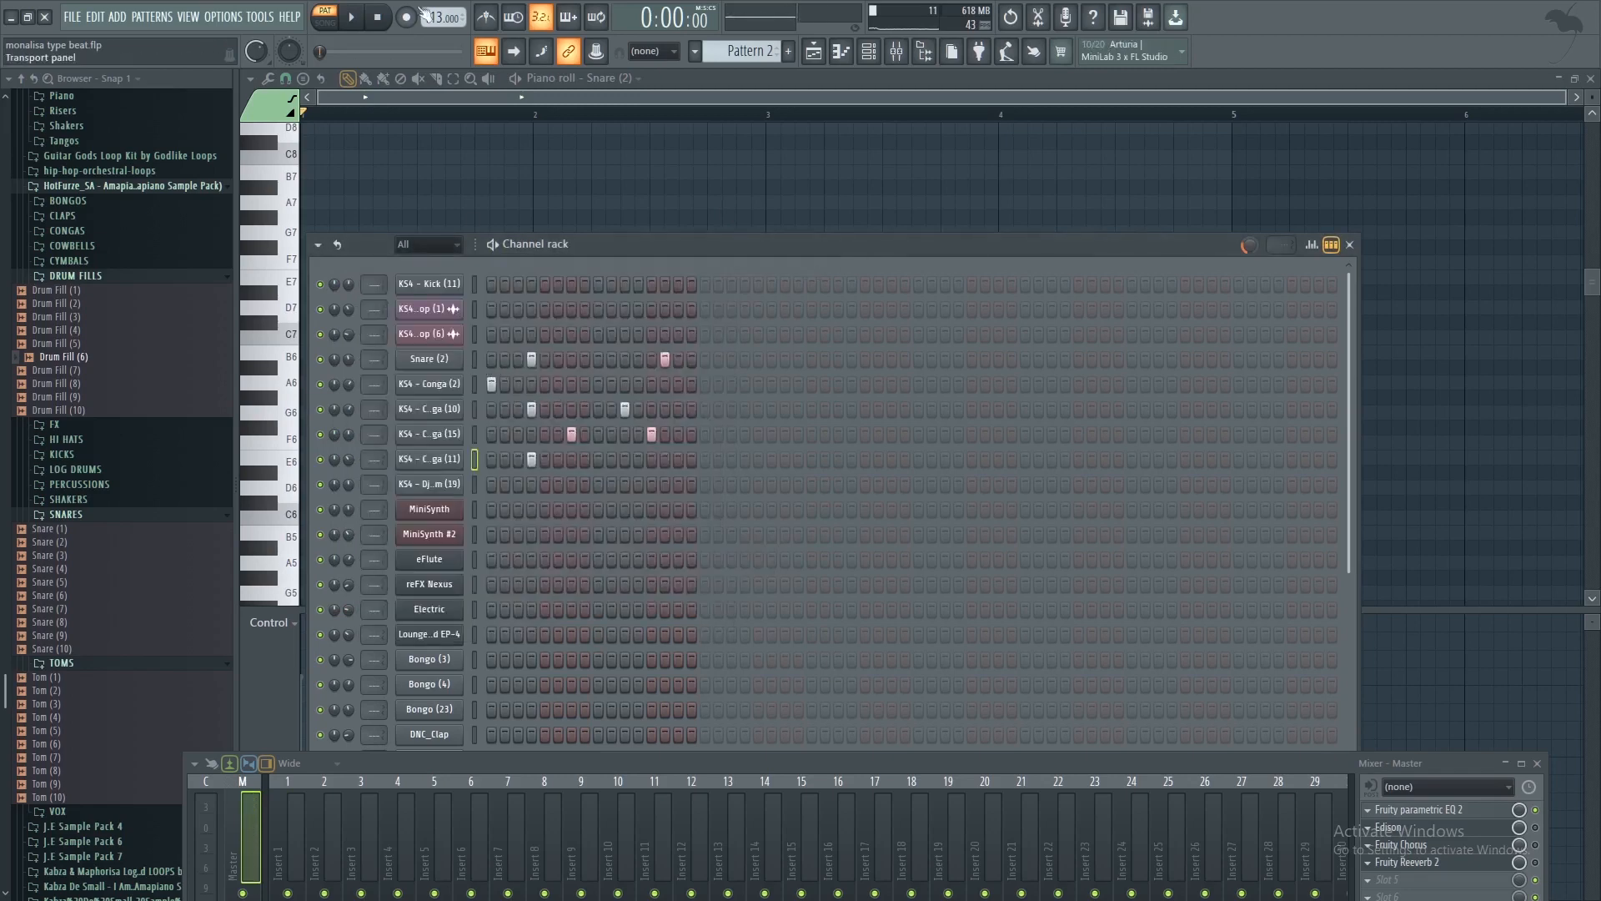
pyautogui.click(358, 19)
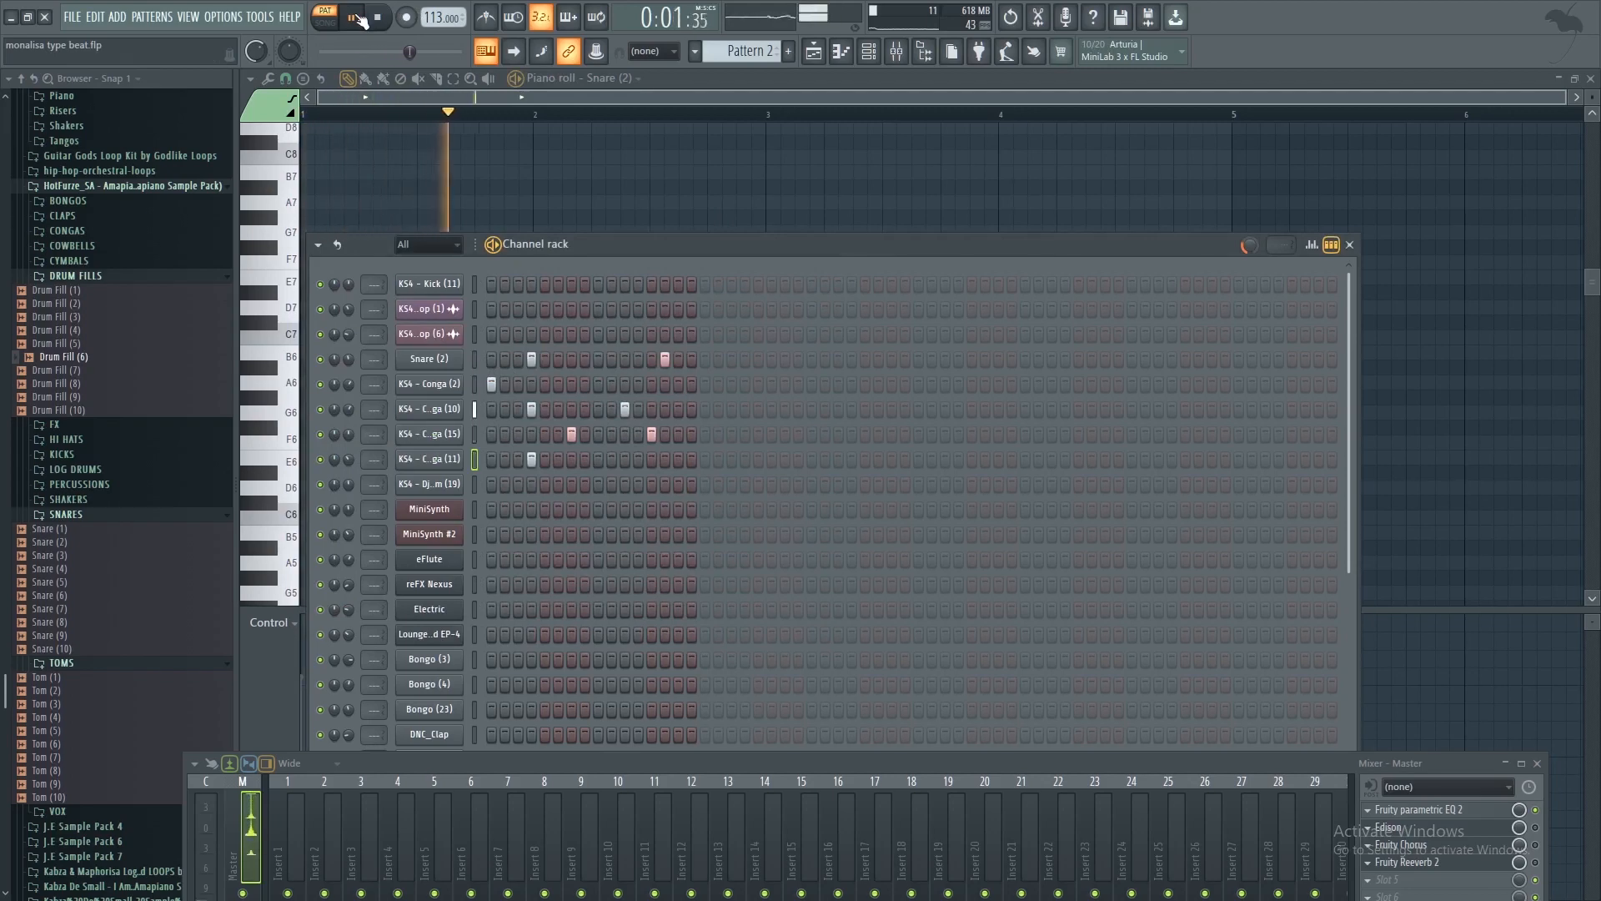
# Stop the pattern playback and move the mixer and channel rack apart to expose the full channel list
pyautogui.click(359, 18)
pyautogui.moveTo(728, 768); pyautogui.dragTo(688, 898)
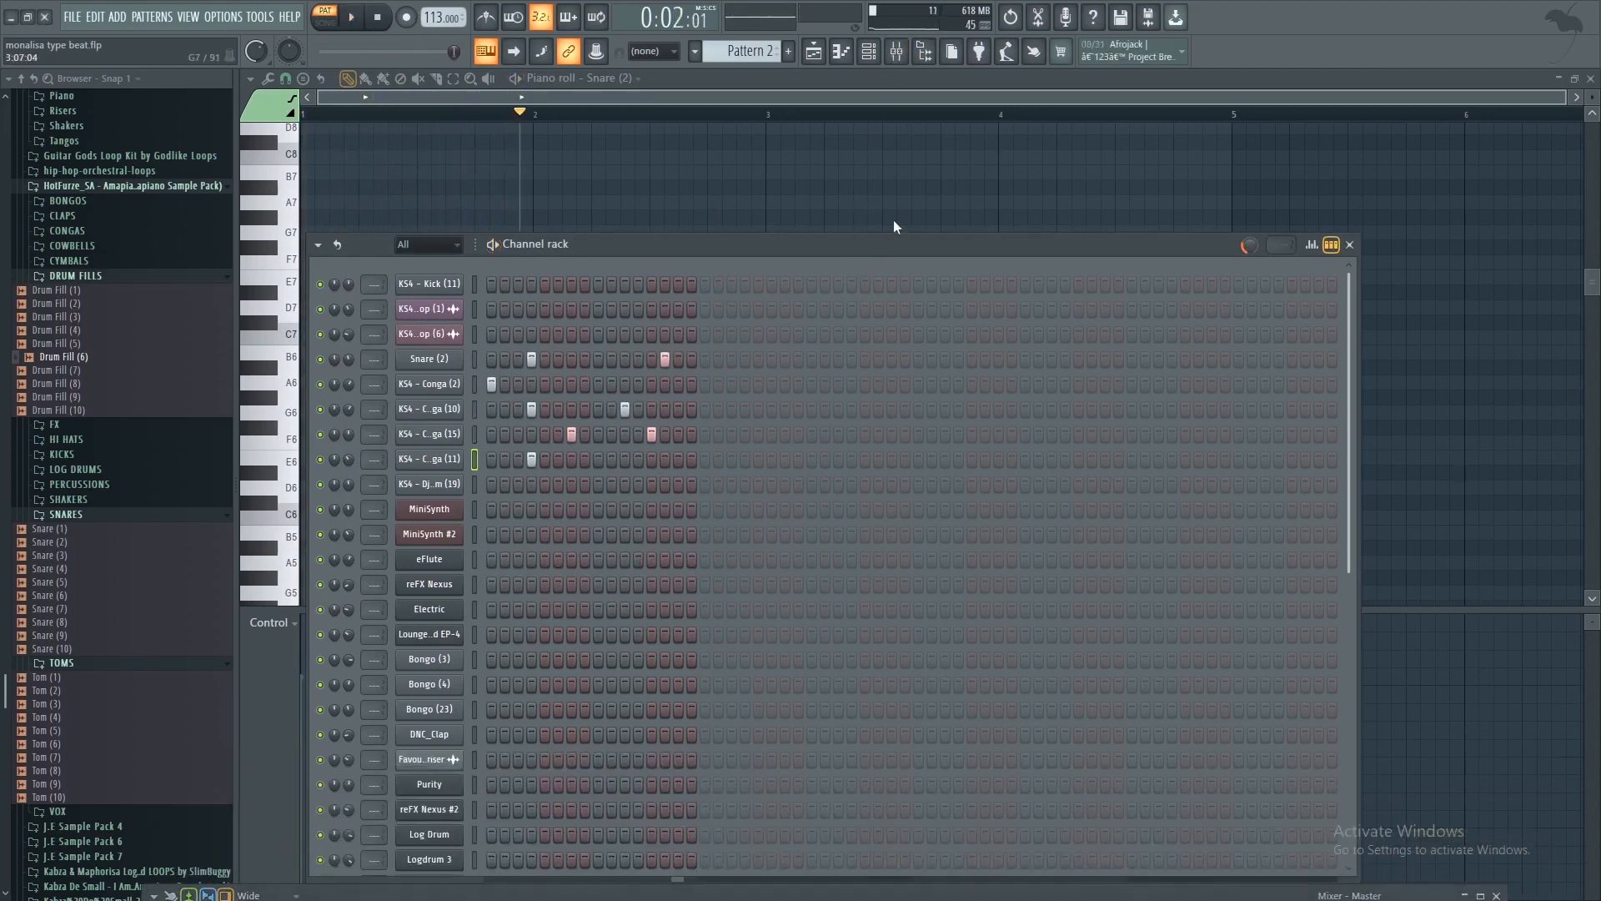
pyautogui.moveTo(893, 245); pyautogui.dragTo(973, 122)
# Inspect the sampler settings of the Qhwa channel in Pattern 2
pyautogui.scroll(-5, 879, 404)
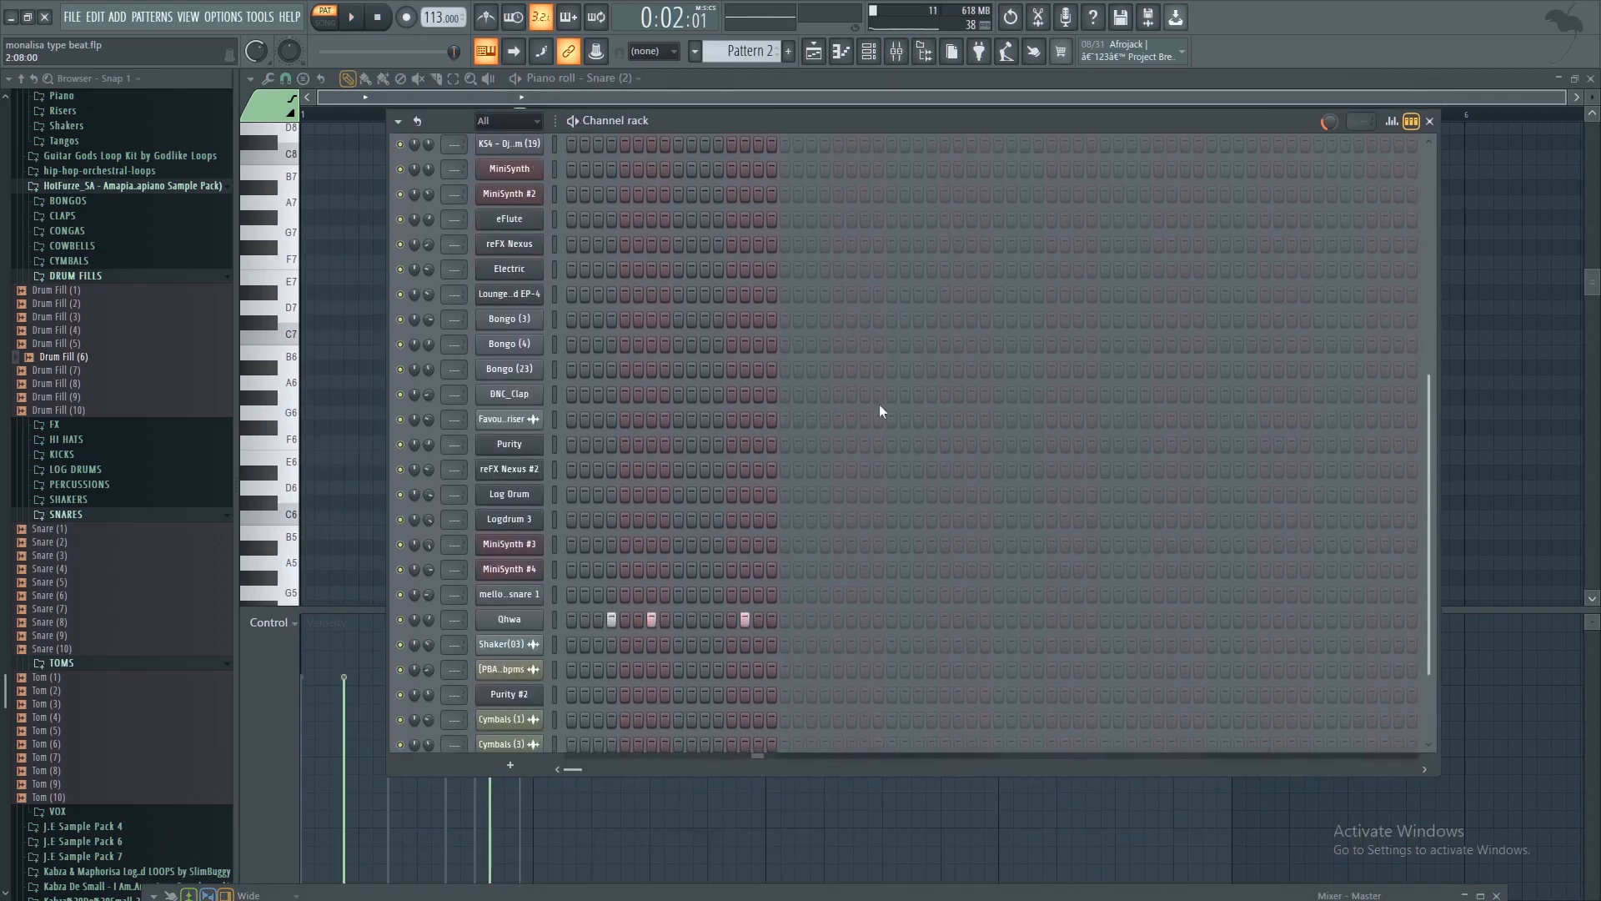
pyautogui.click(509, 553)
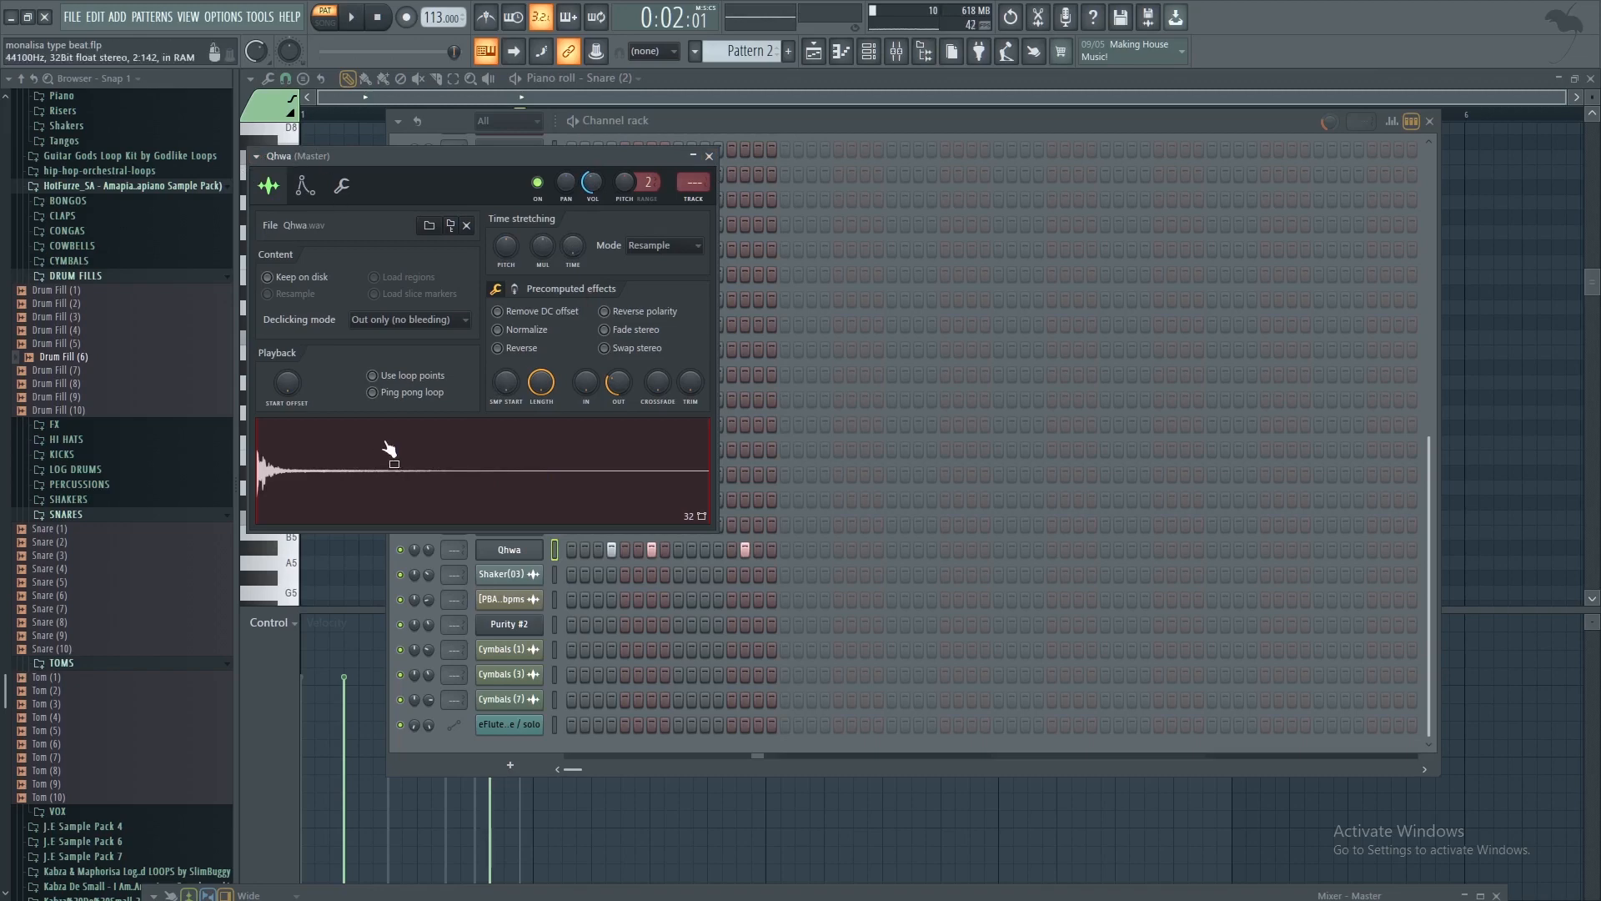
pyautogui.click(709, 159)
# Audition Pattern 2 in the channel rack with the Qhwa and conga hits in view
pyautogui.scroll(3, 826, 242)
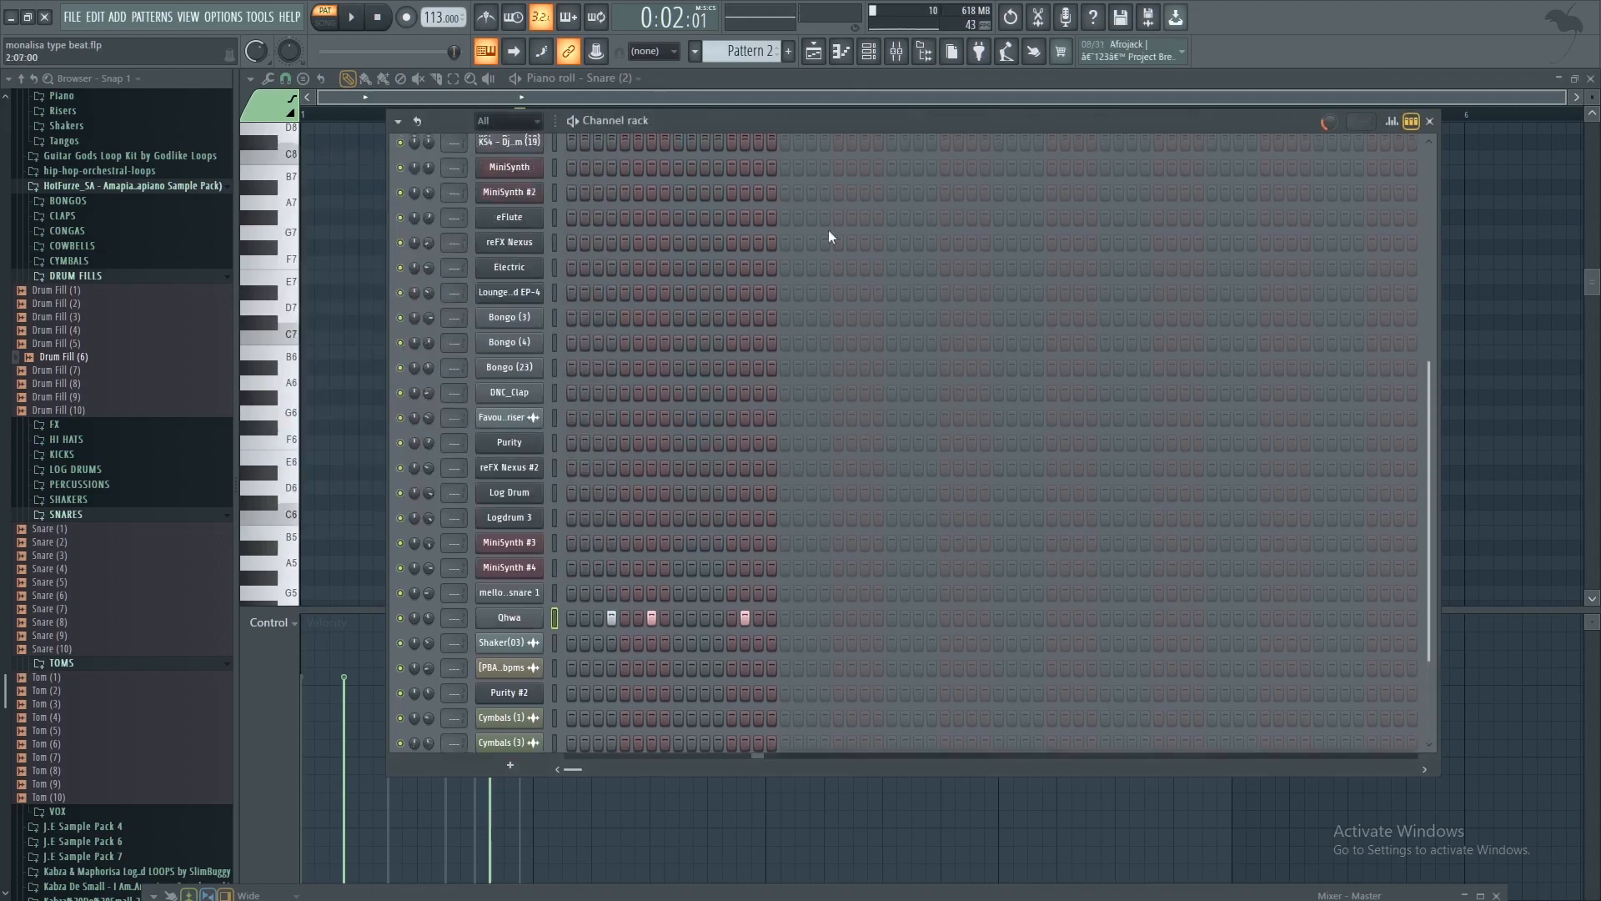
pyautogui.click(351, 17)
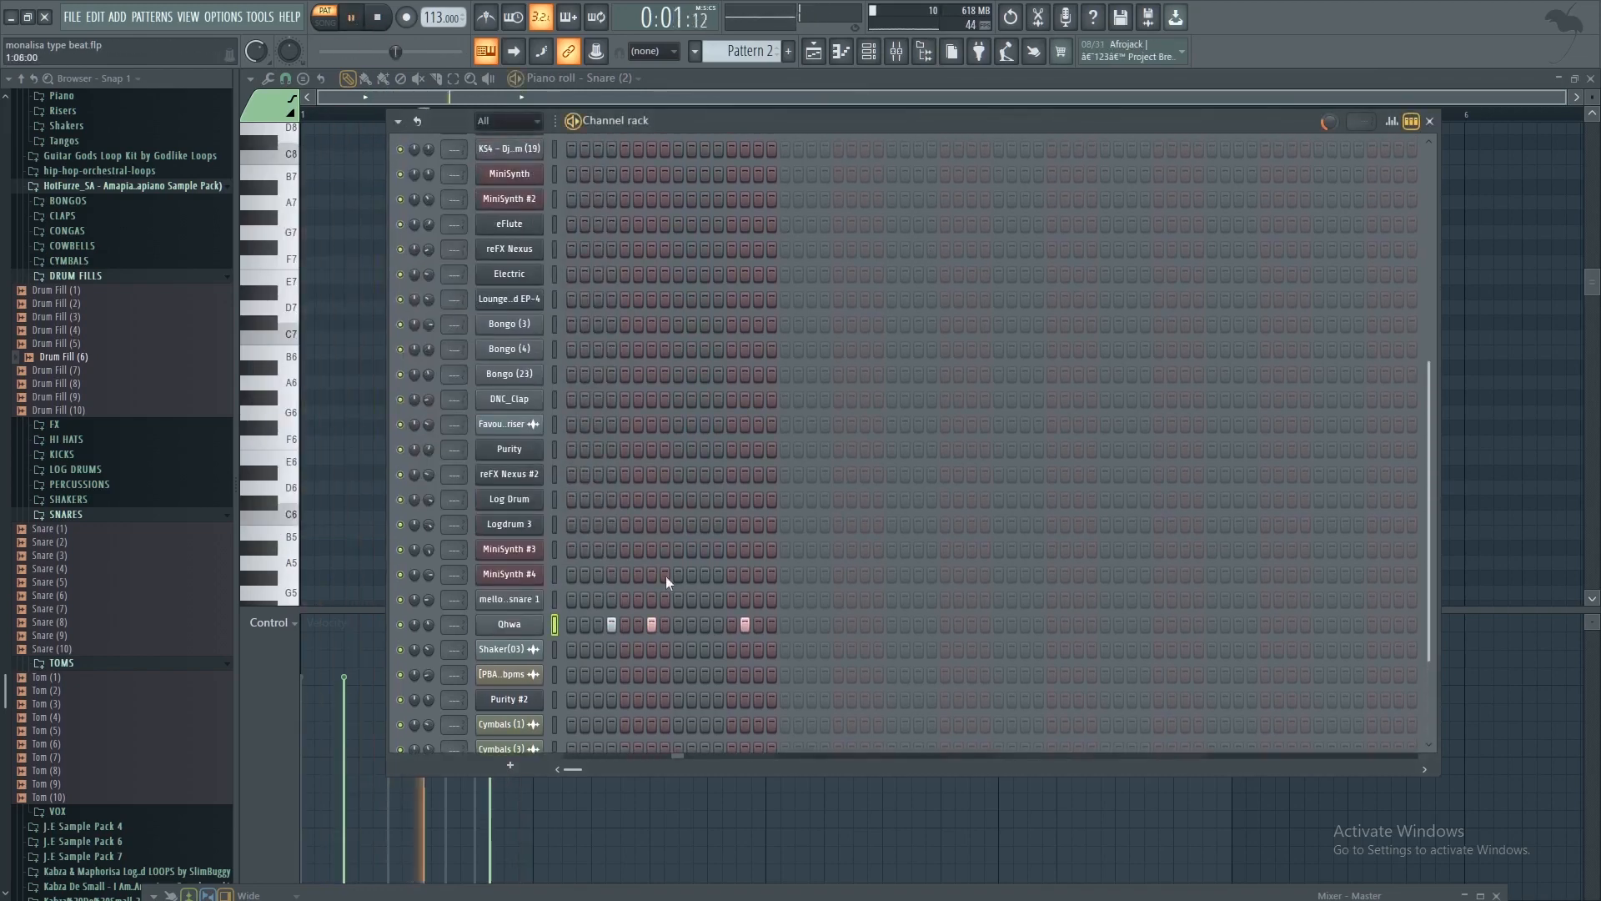
pyautogui.scroll(2, 748, 463)
pyautogui.scroll(2, 748, 460)
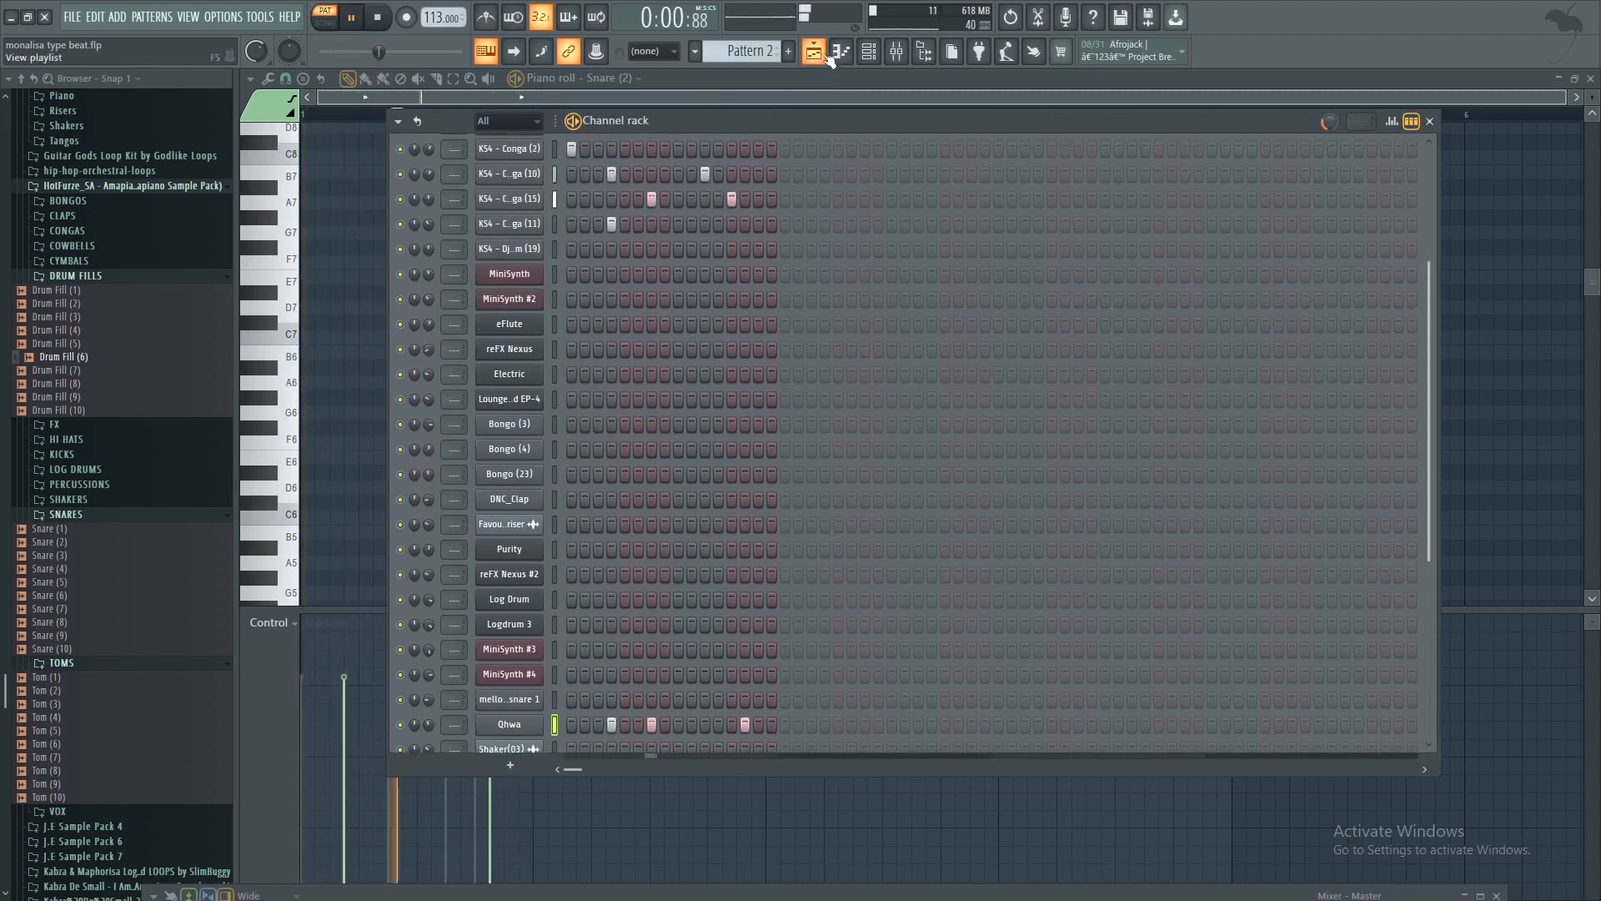
pyautogui.press('space')
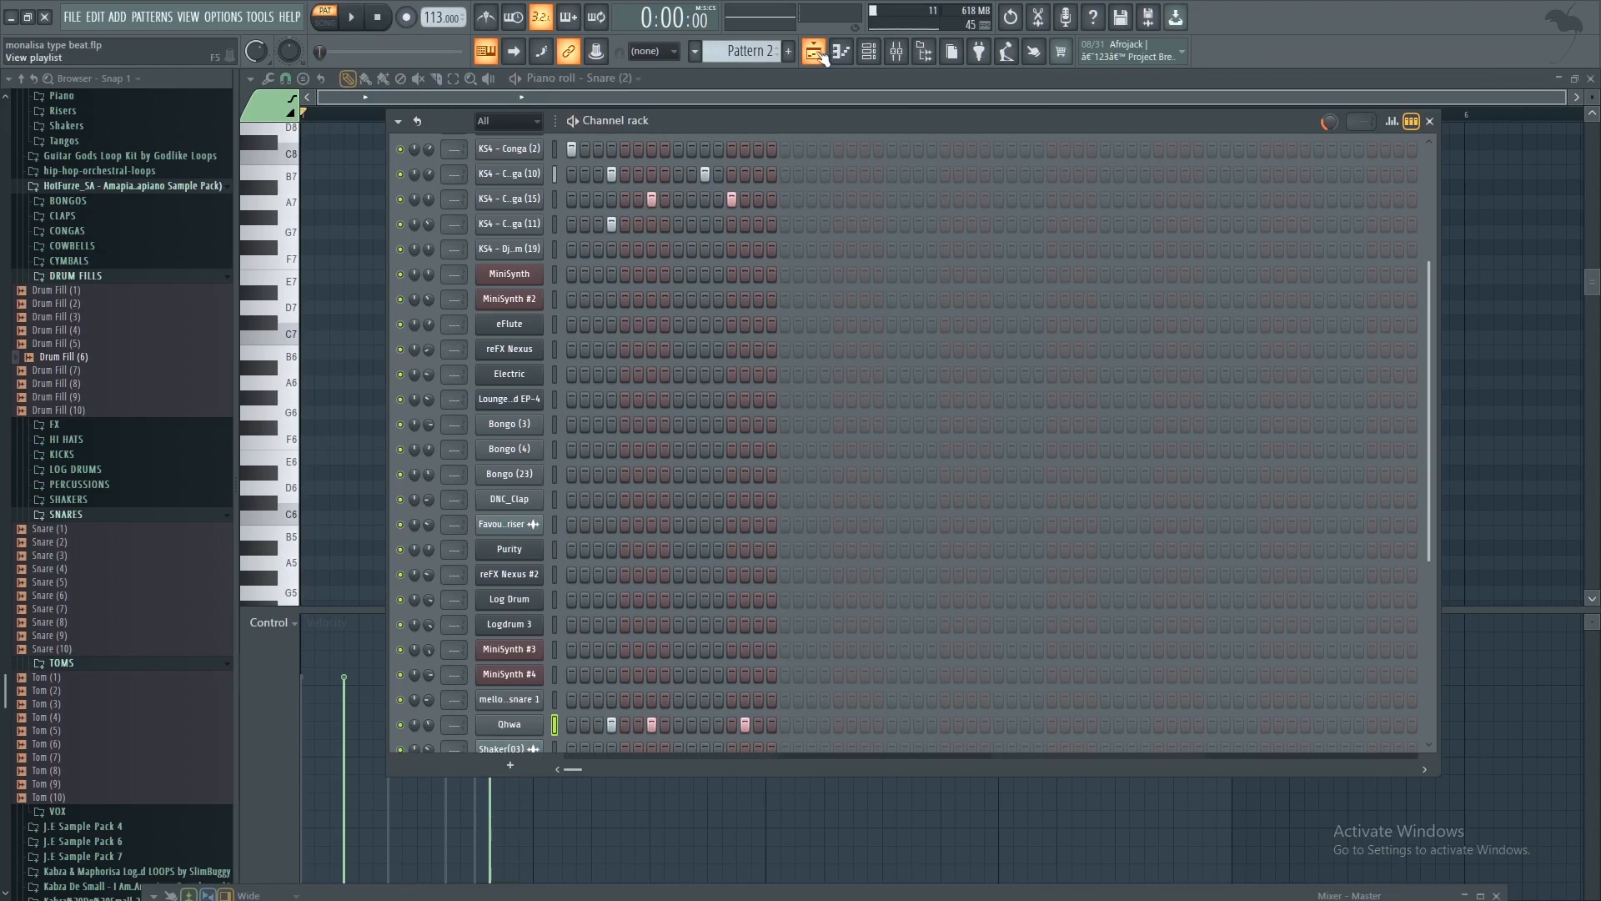
# Open Pattern 3 from Track 6 of the playlist and show it in the channel rack
pyautogui.click(820, 53)
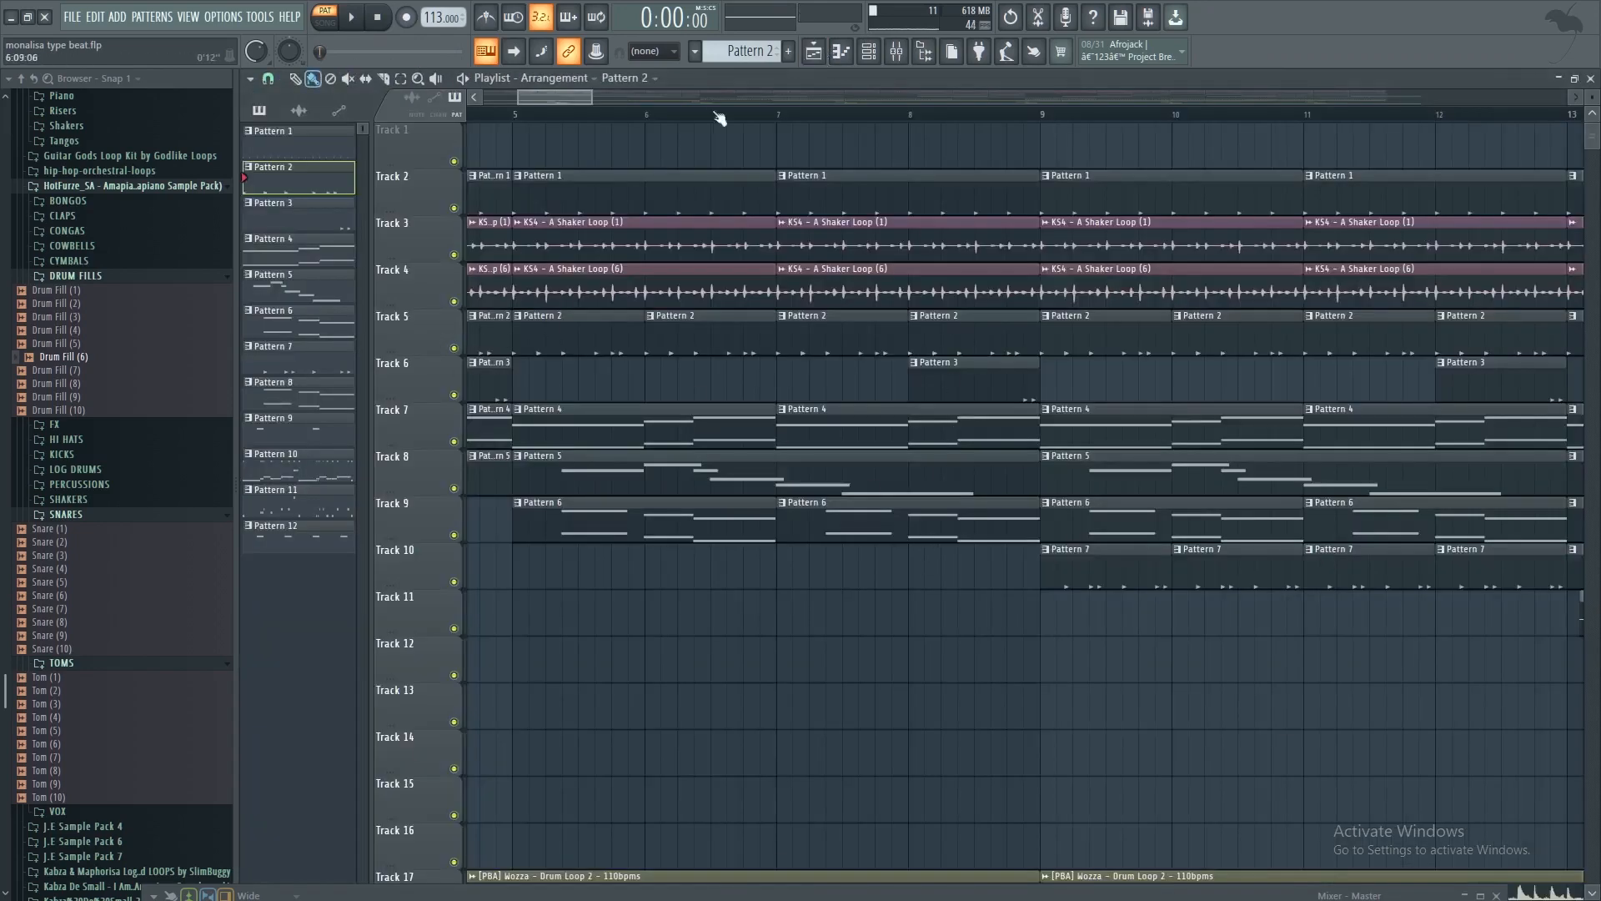
pyautogui.moveTo(574, 94); pyautogui.dragTo(540, 93)
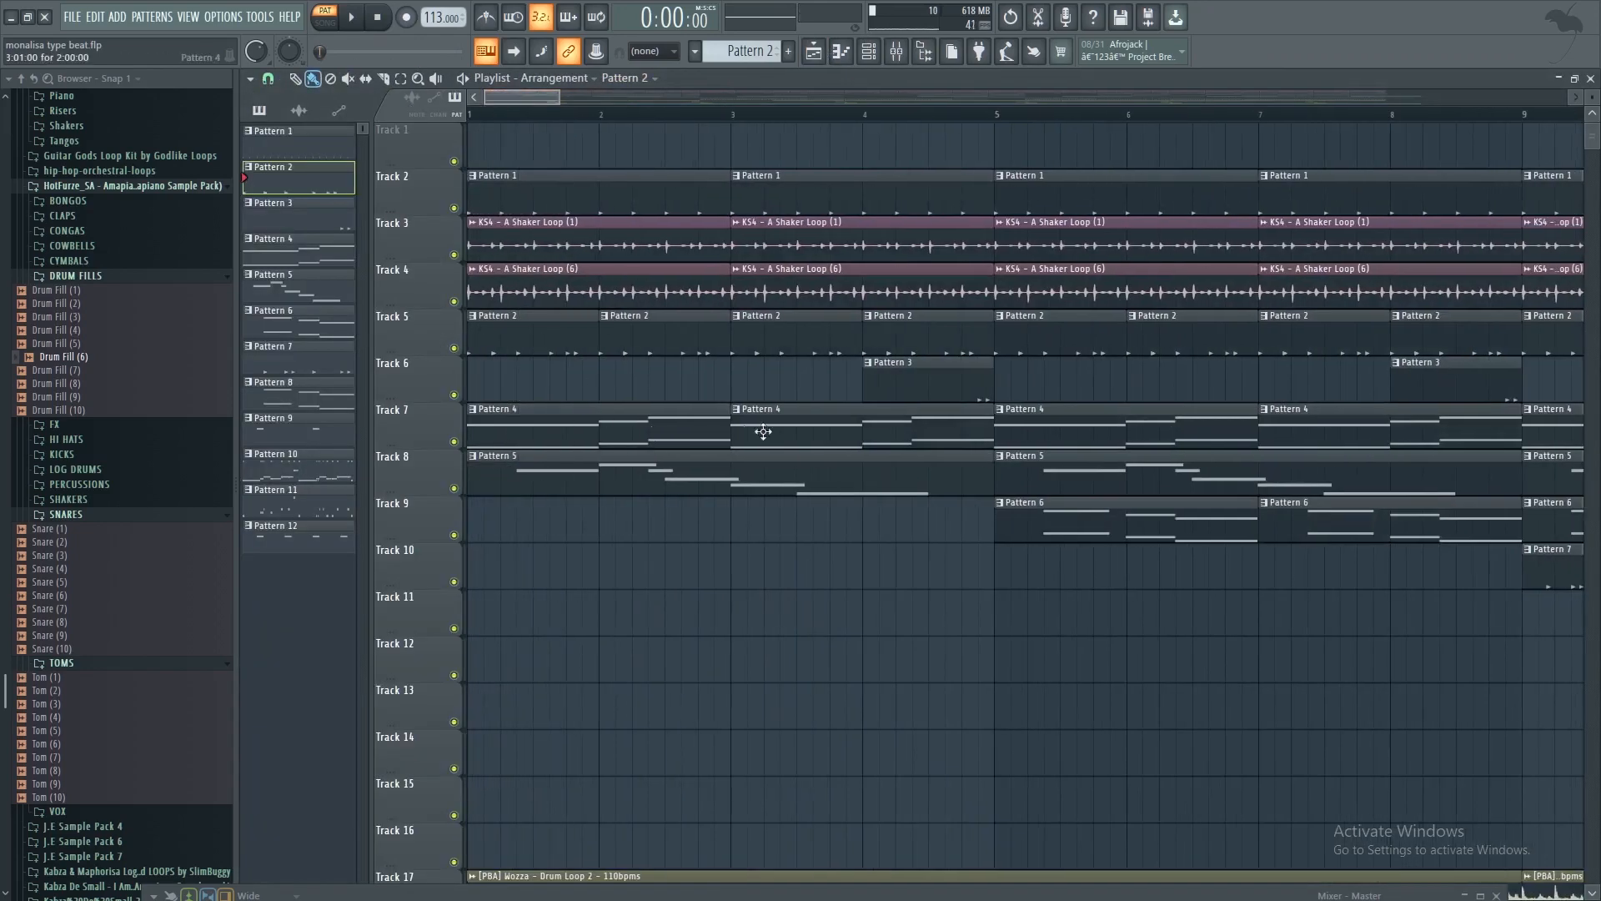
pyautogui.doubleClick(908, 390)
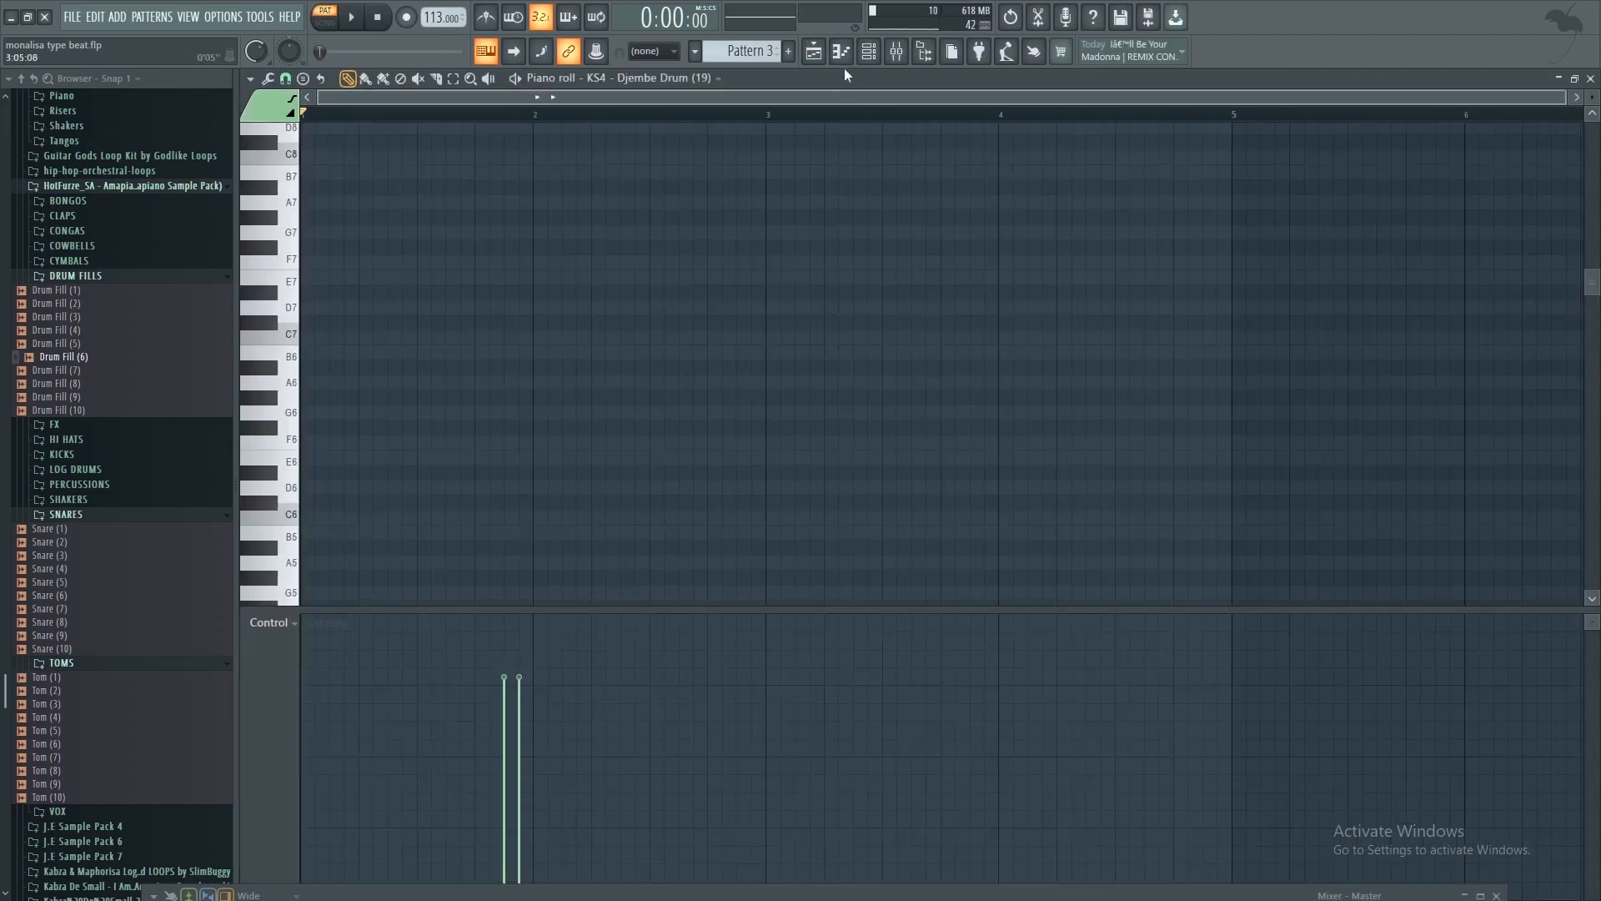
pyautogui.click(869, 57)
# Inspect the KS4 - Djembe Drum (19) sampler settings and audition Pattern 3
pyautogui.click(522, 247)
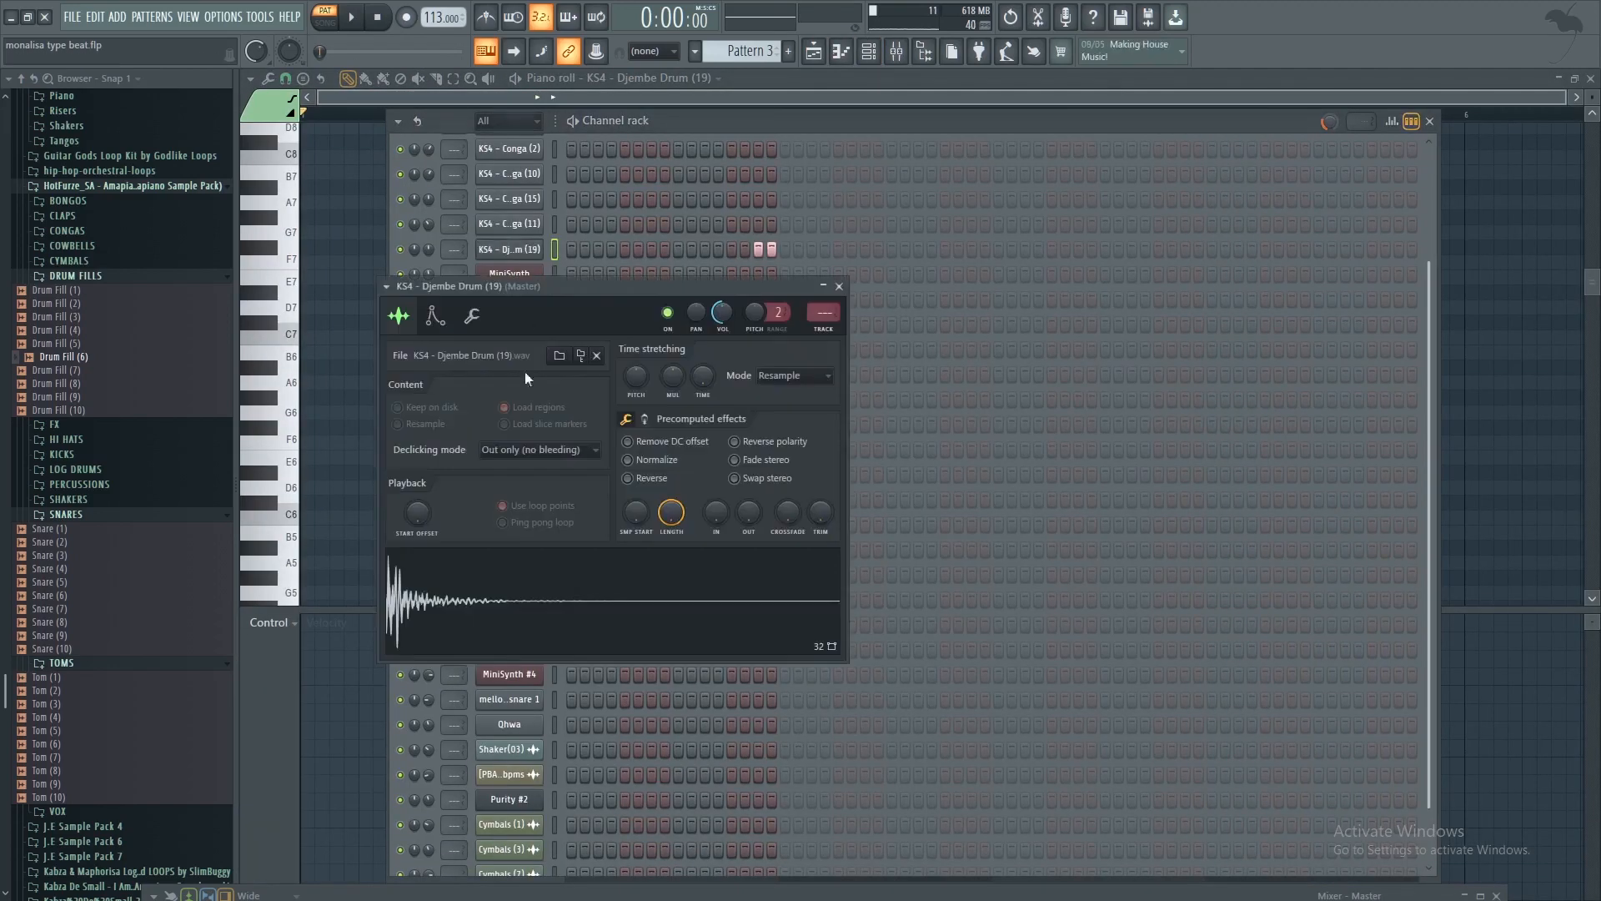
pyautogui.click(359, 20)
pyautogui.click(840, 286)
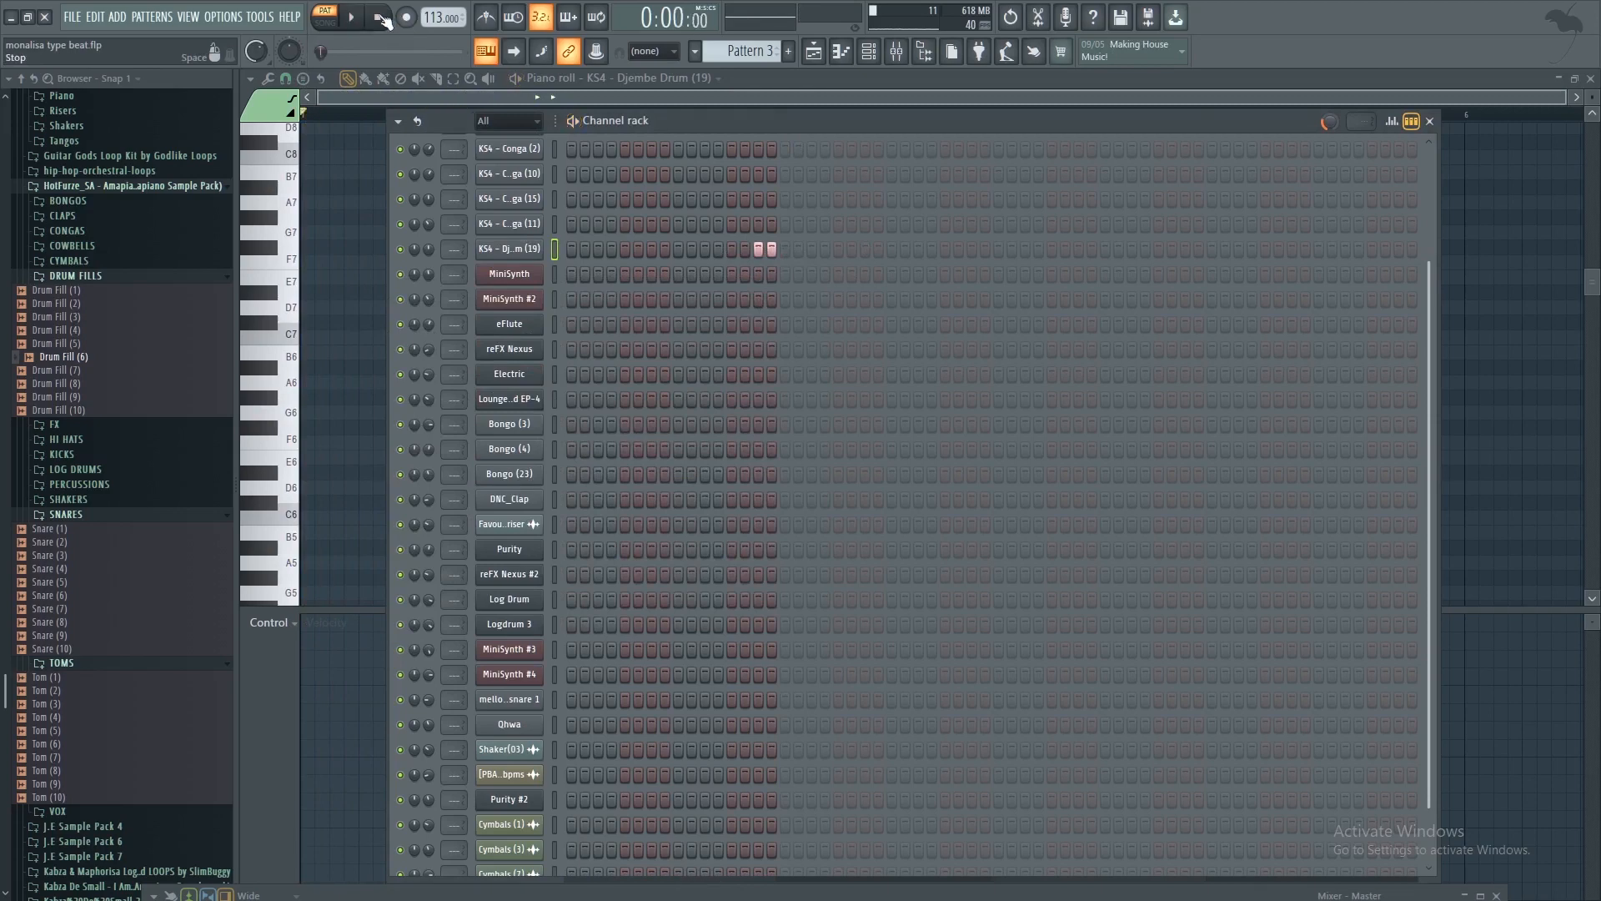
# Play the playlist arrangement with only Tracks 5 and 6 audible
pyautogui.click(814, 51)
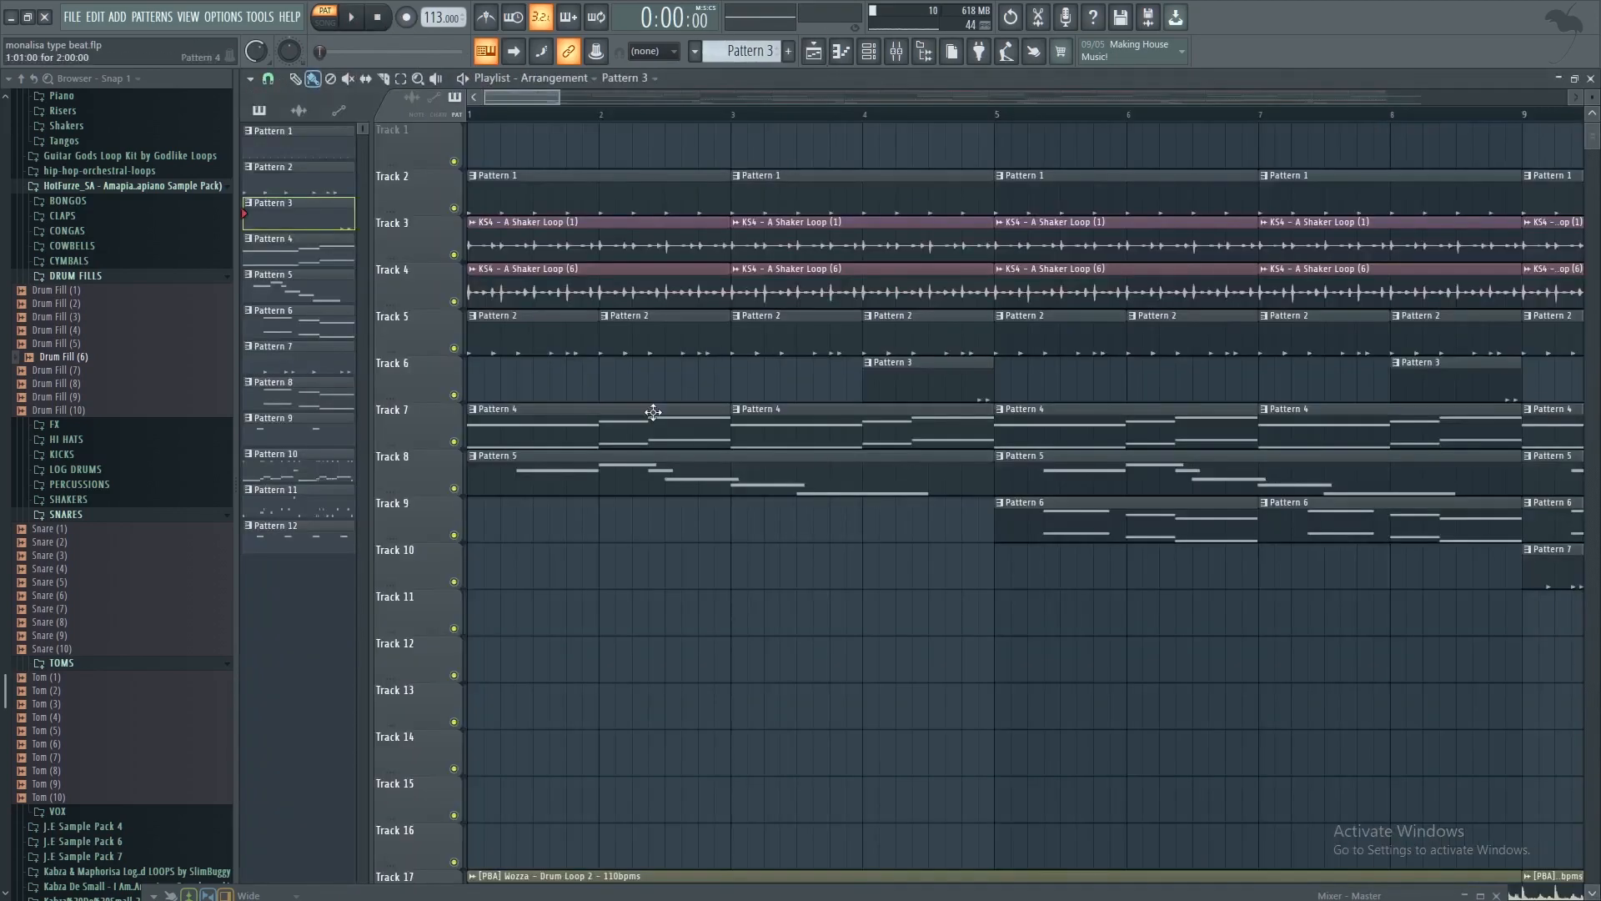
pyautogui.click(351, 16)
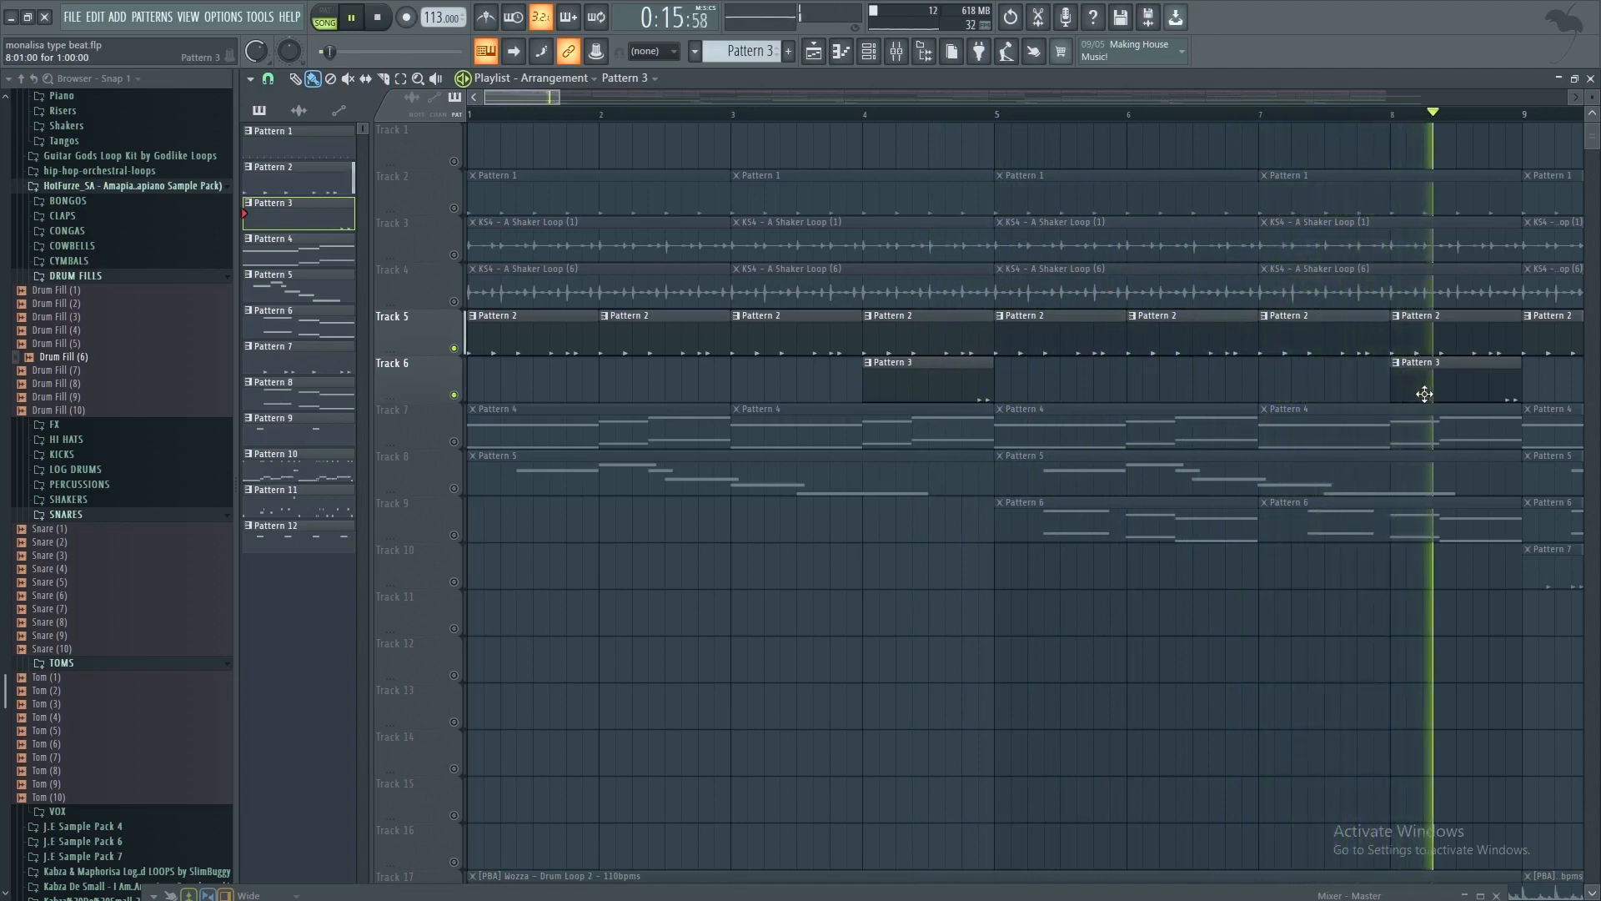
pyautogui.click(376, 22)
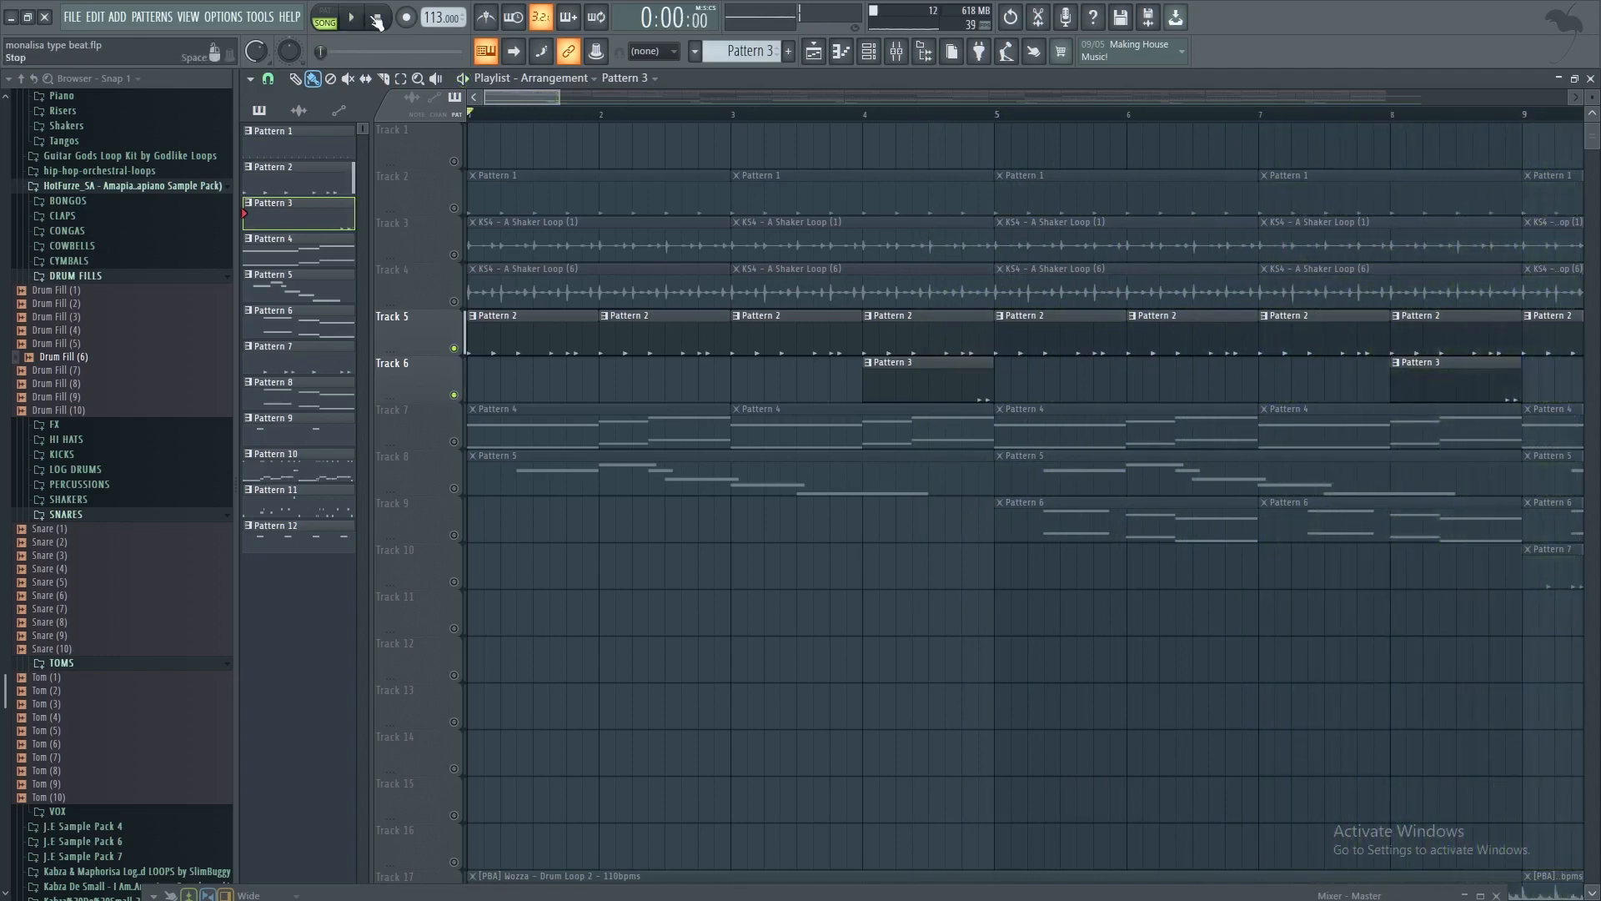
# Open Pattern 4 from Track 7 of the playlist and view its channels in the channel rack
pyautogui.click(868, 51)
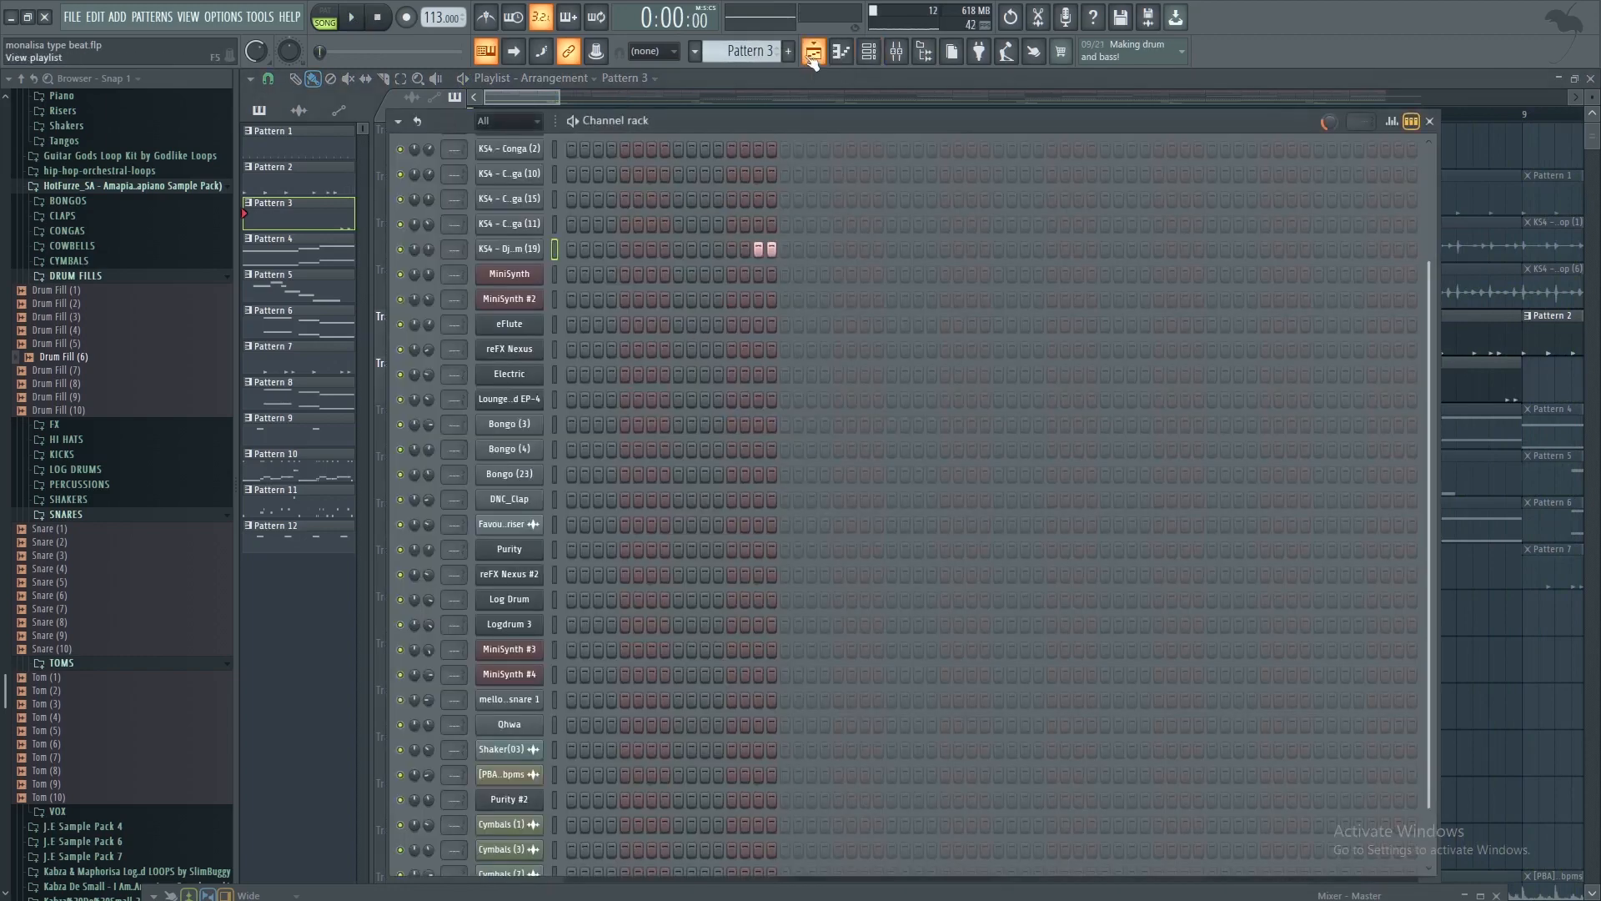
pyautogui.click(813, 53)
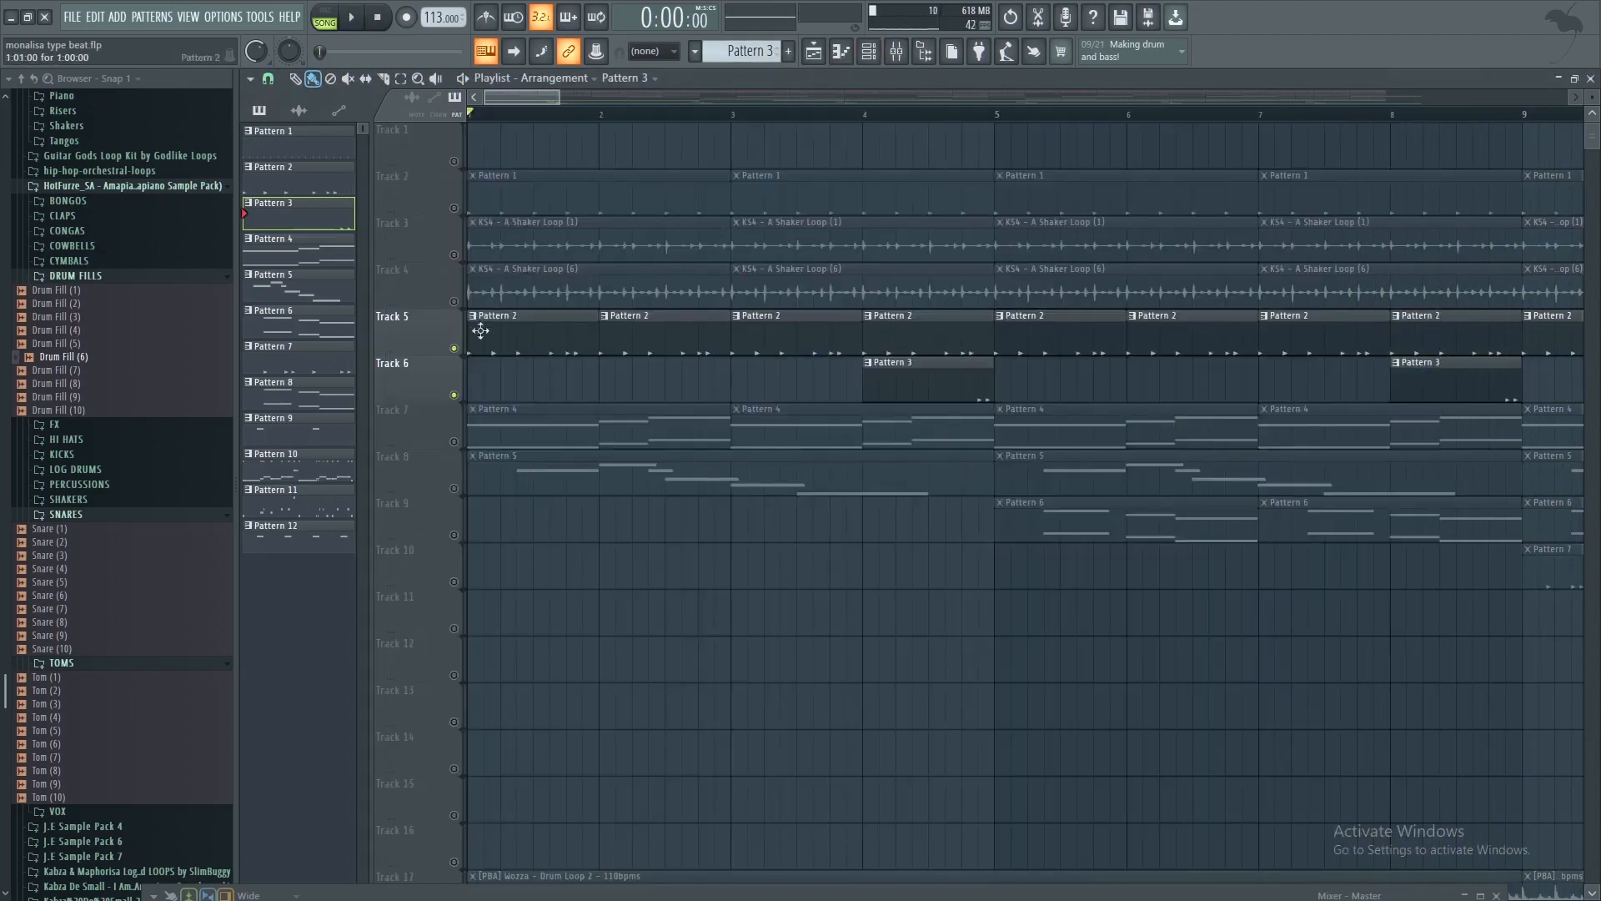
pyautogui.doubleClick(517, 423)
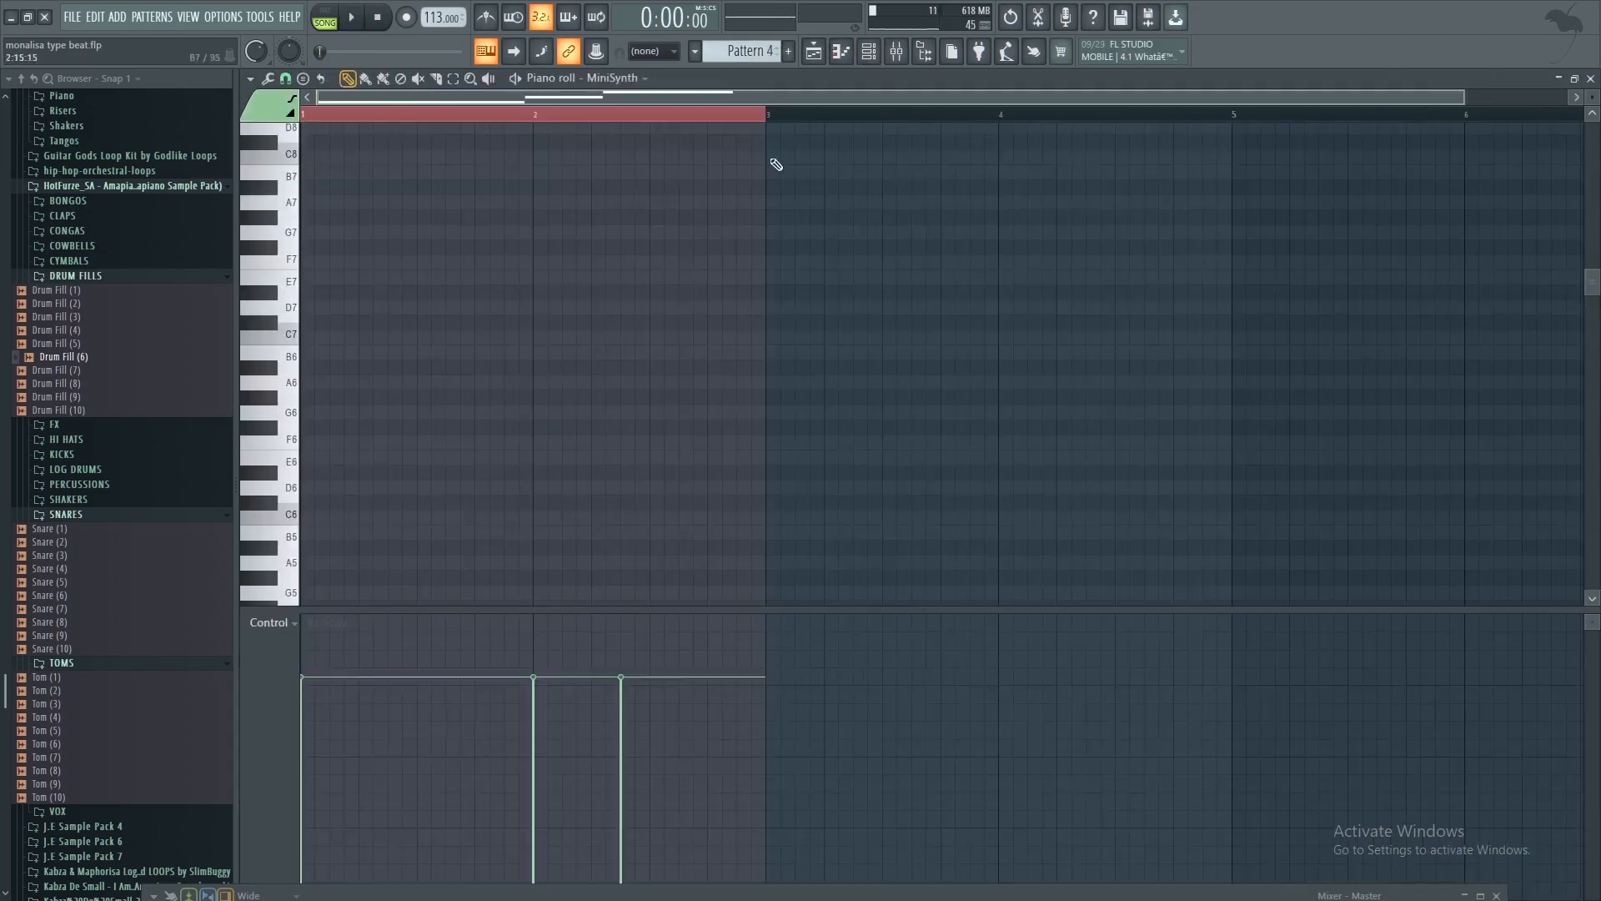
pyautogui.click(868, 51)
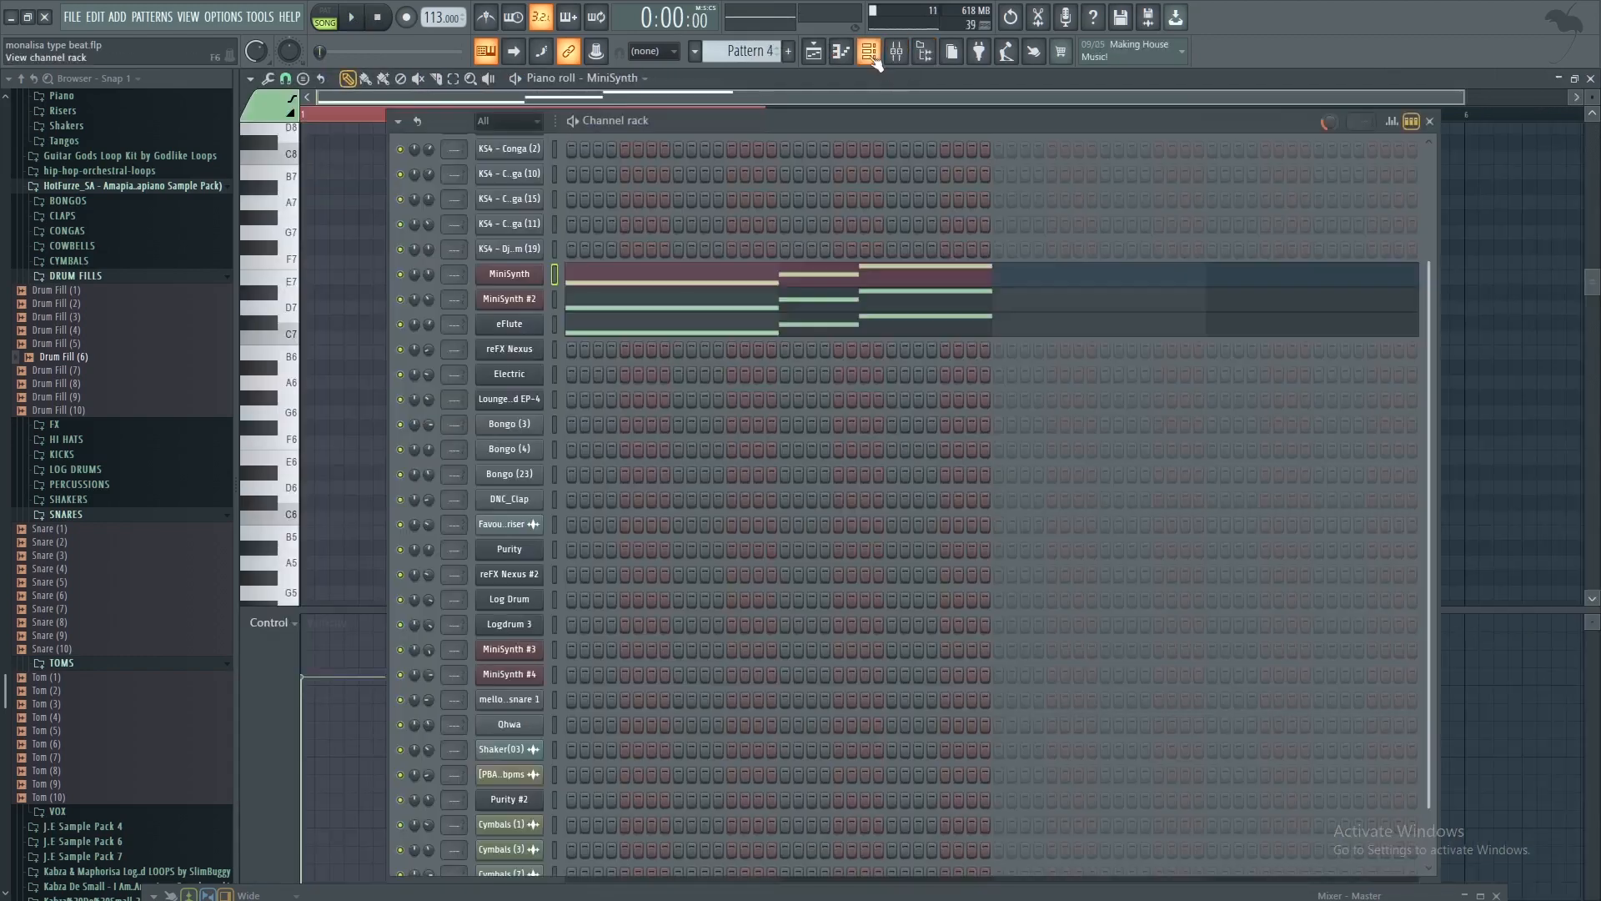
pyautogui.click(718, 98)
pyautogui.click(813, 54)
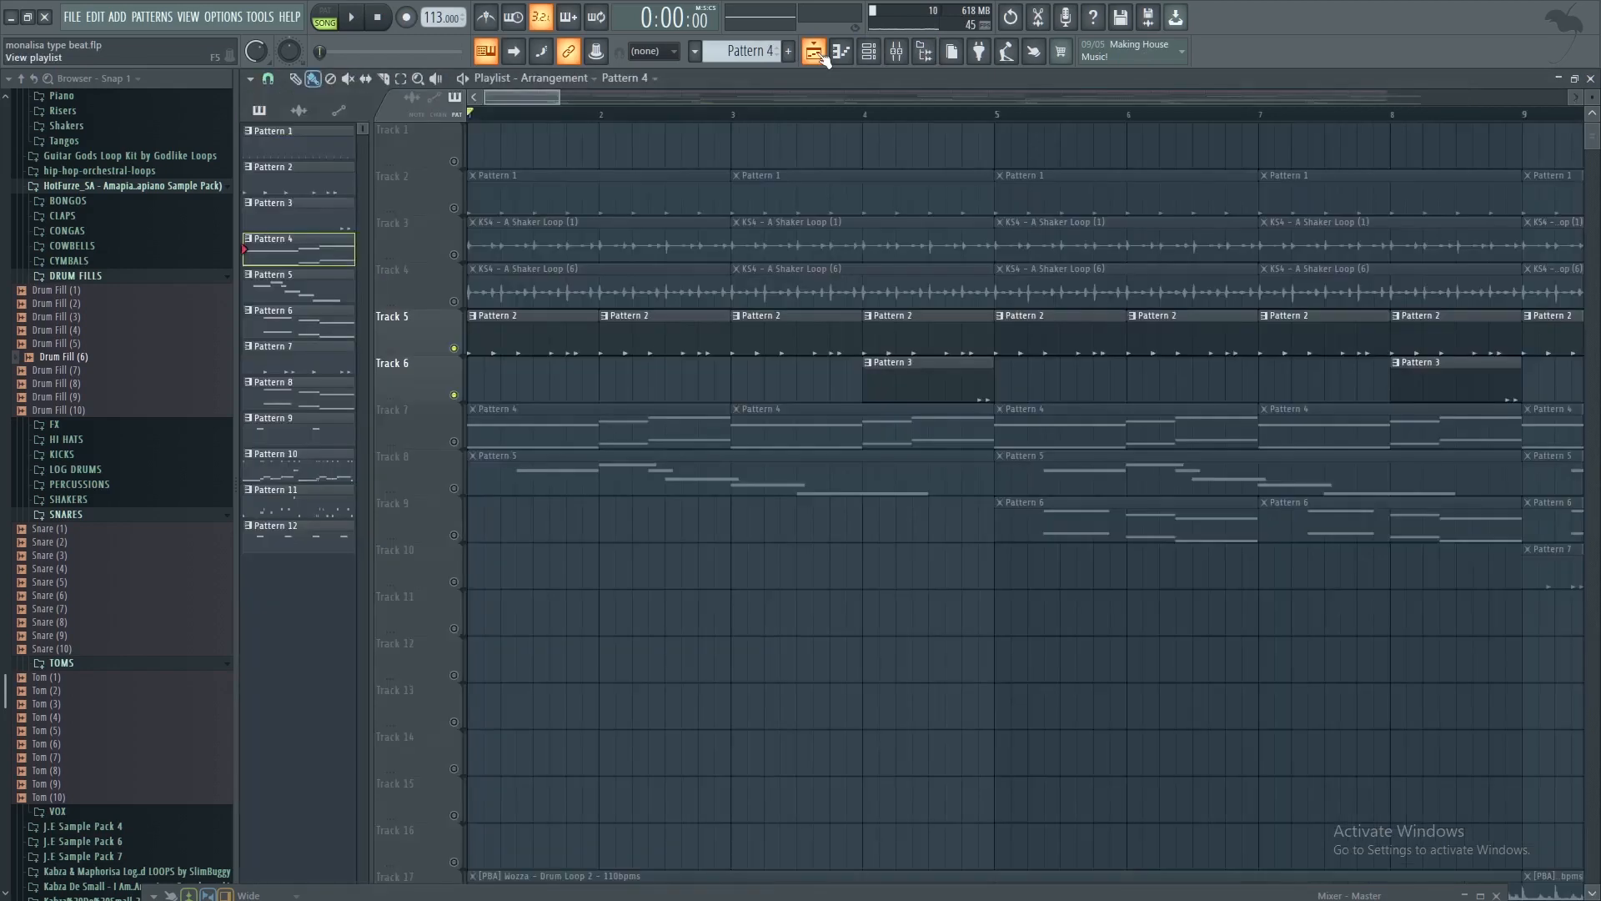
# Mute the MiniSynth #2 and eFlute channels and inspect the MiniSynth oscillator settings
pyautogui.click(868, 50)
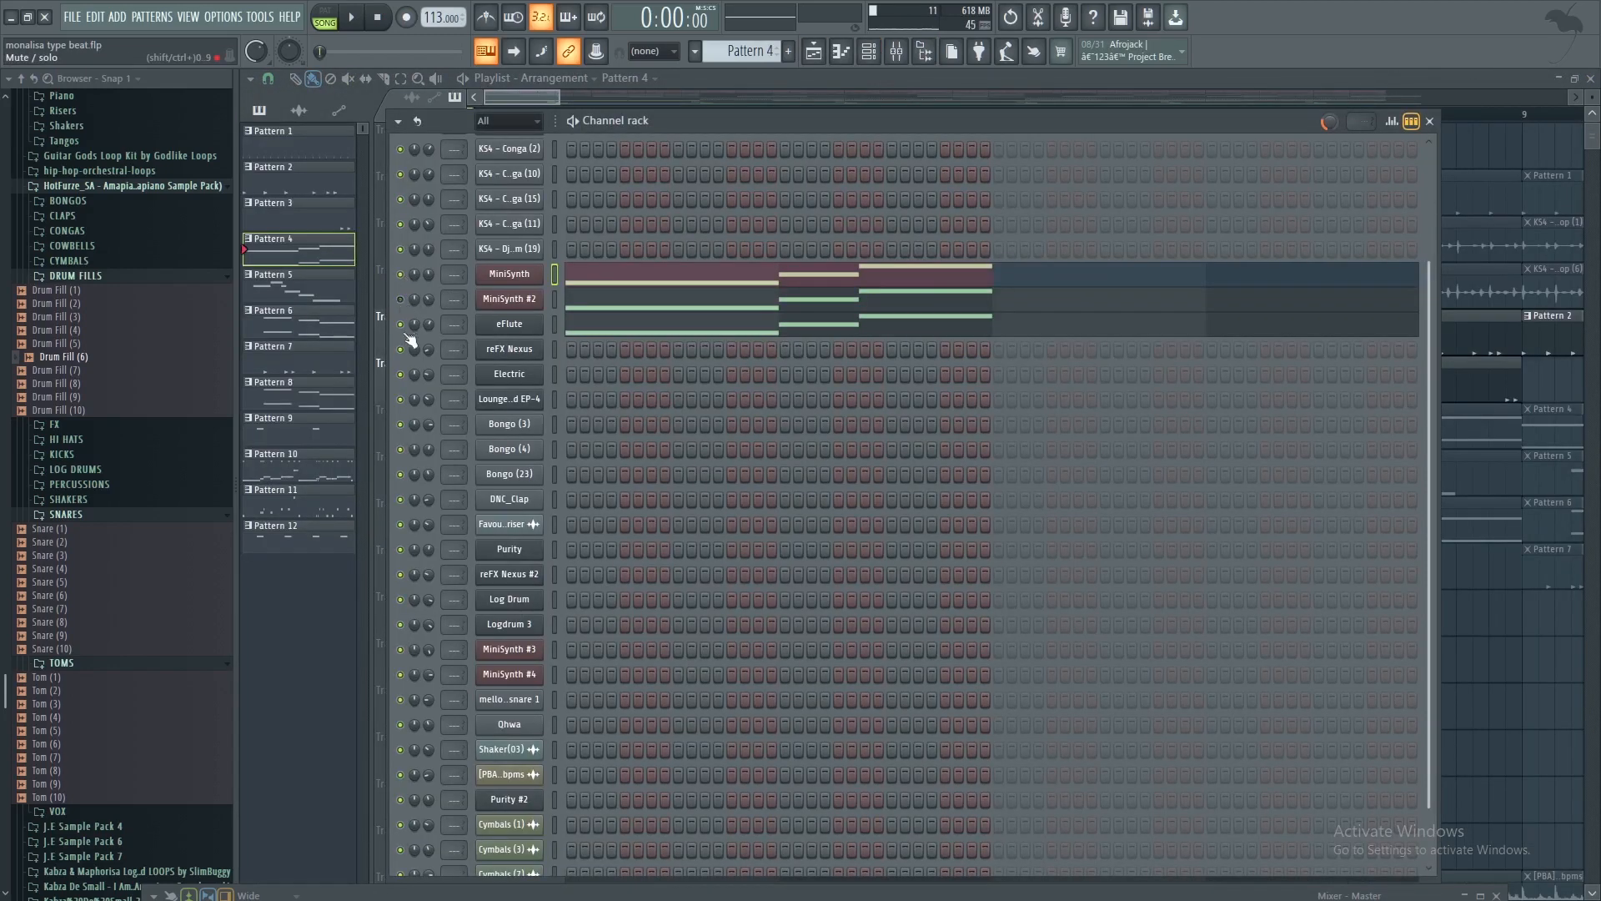
pyautogui.click(510, 274)
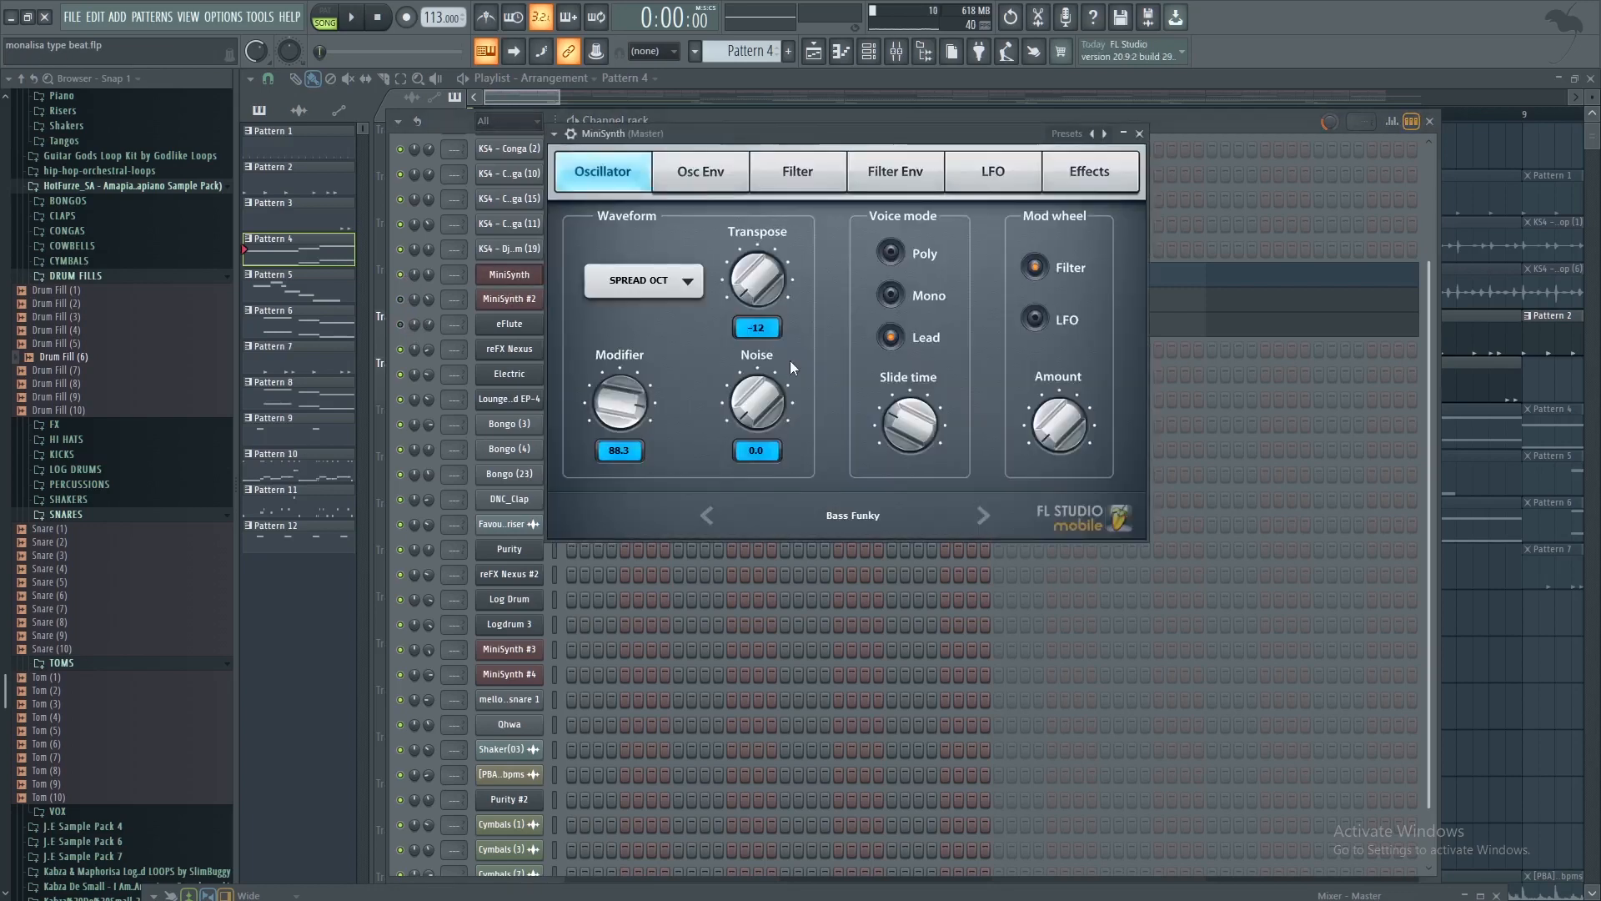
pyautogui.click(1139, 134)
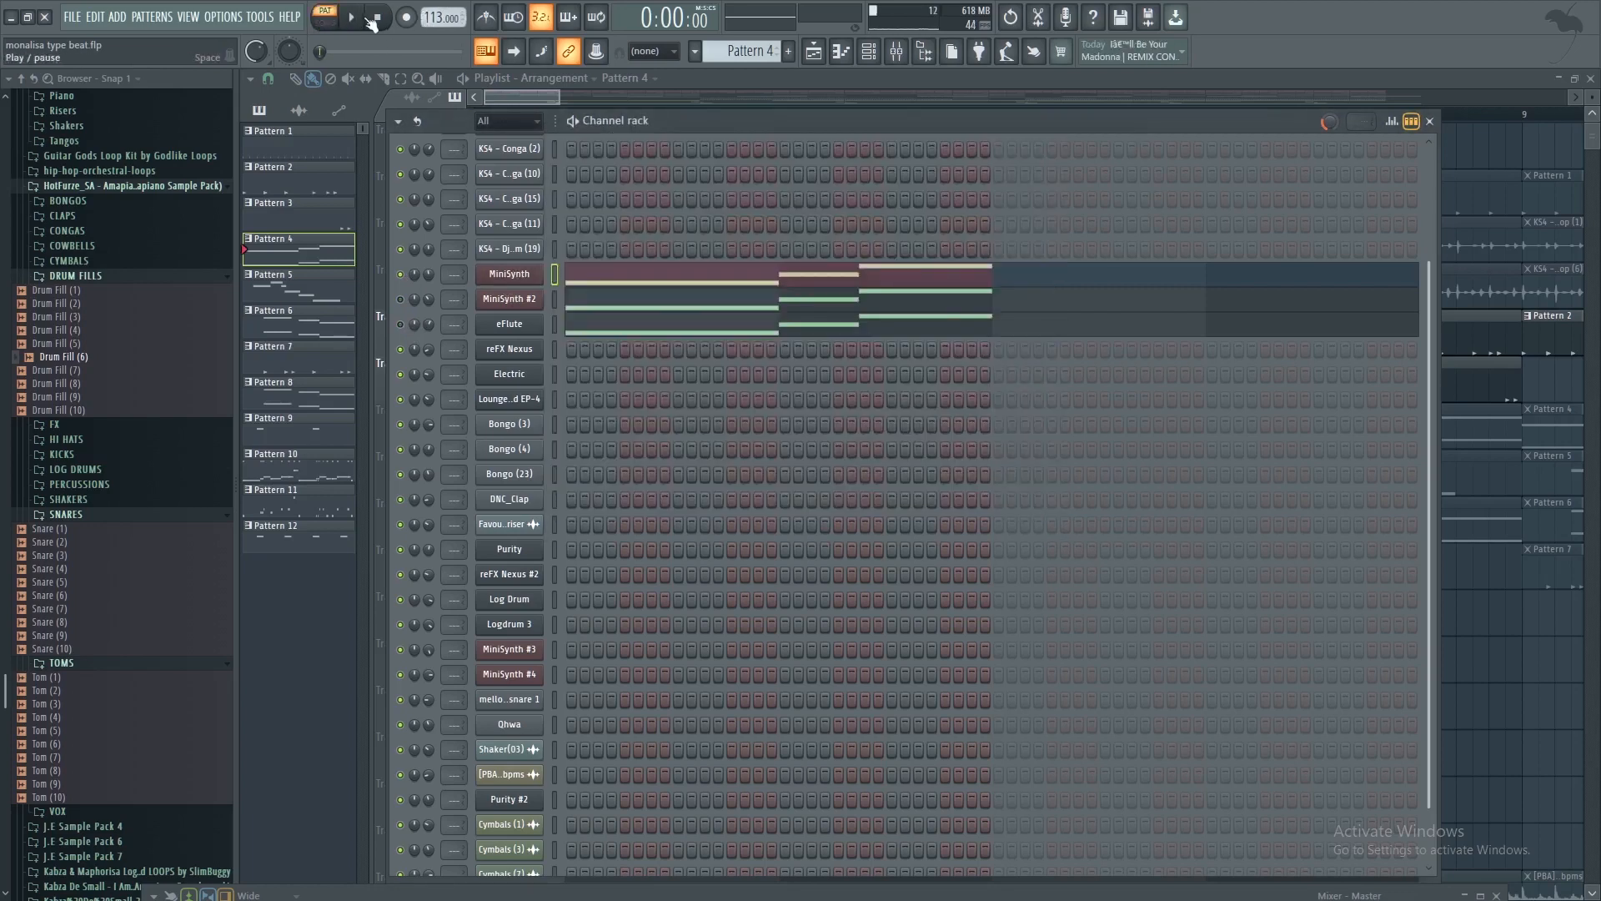
# Play Pattern 4 in pattern mode and examine the MiniSynth notes in the piano roll
pyautogui.click(369, 20)
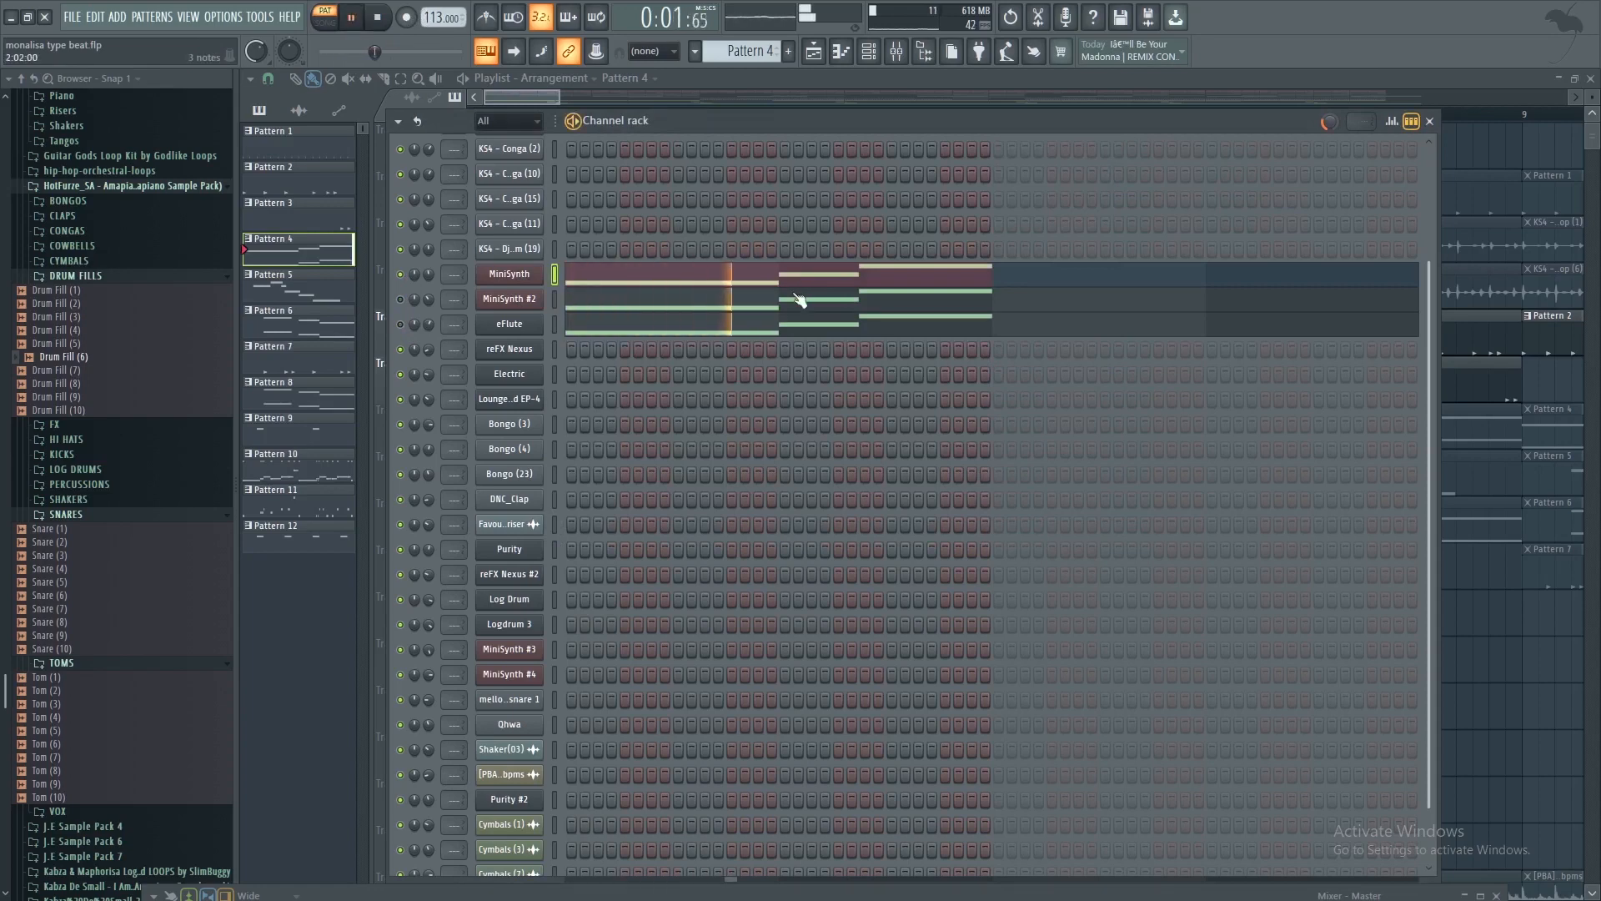
pyautogui.click(913, 275)
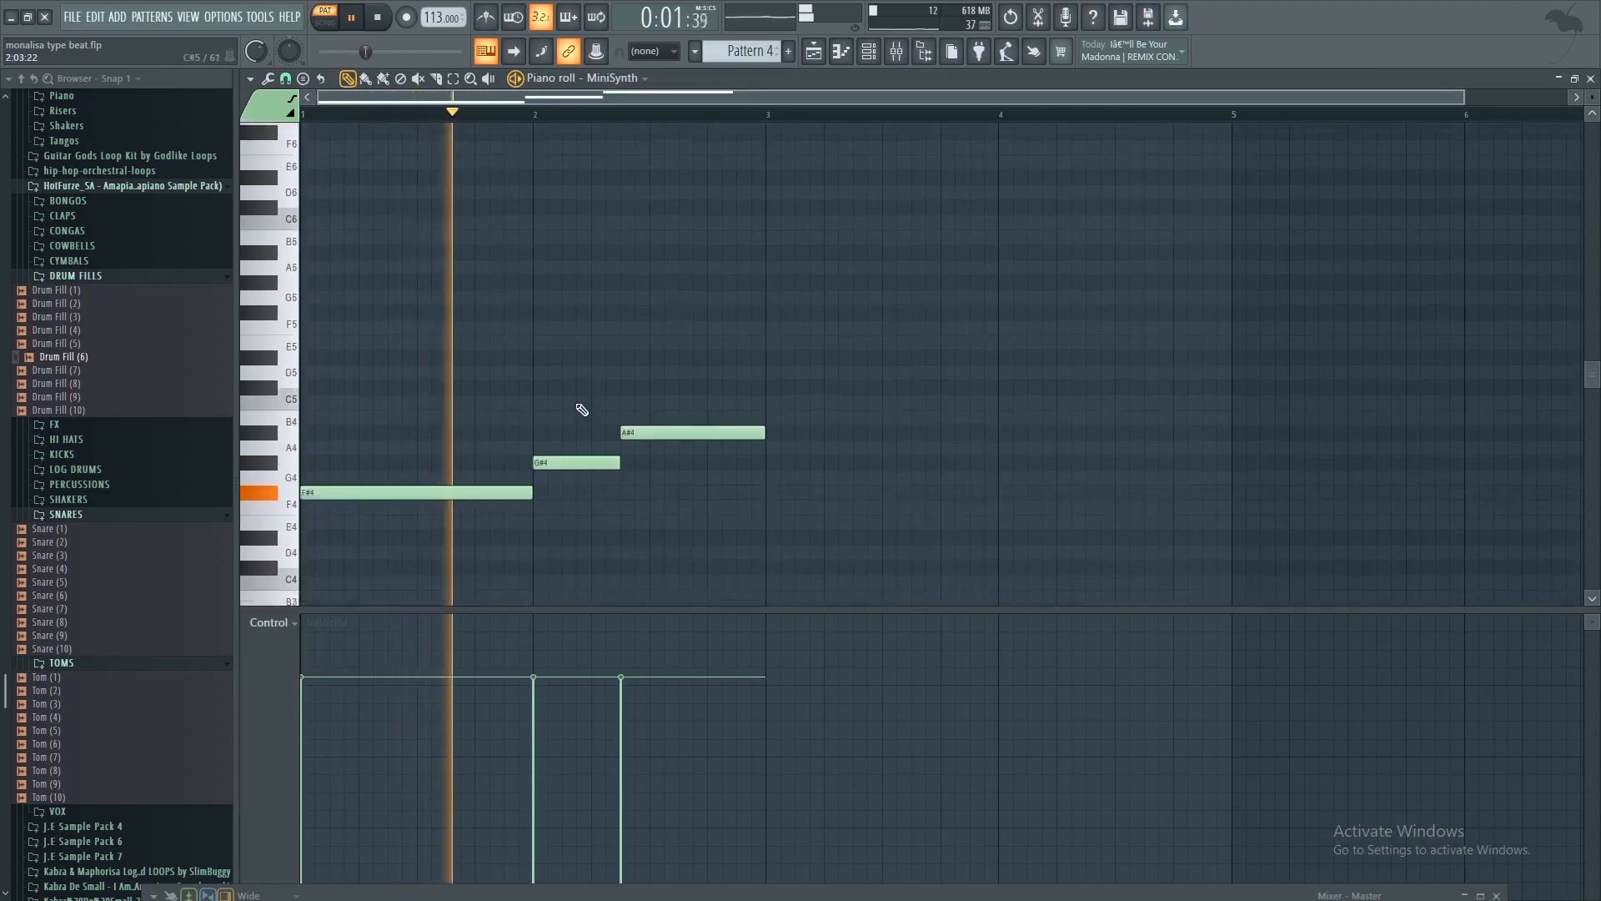
pyautogui.scroll(-4, 582, 410)
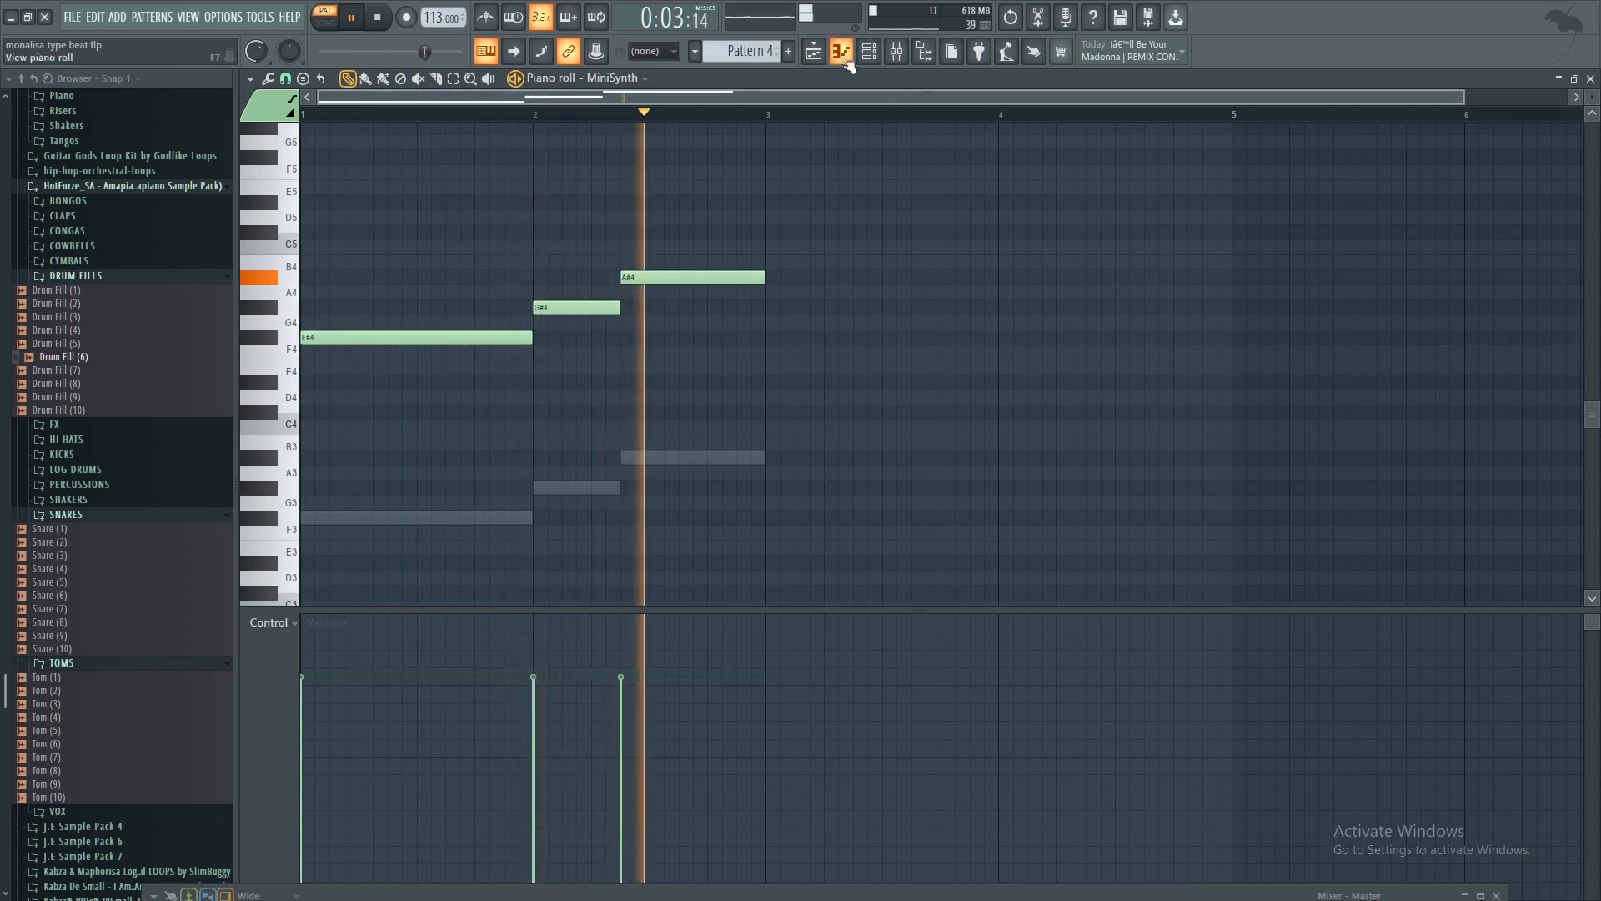
pyautogui.click(869, 55)
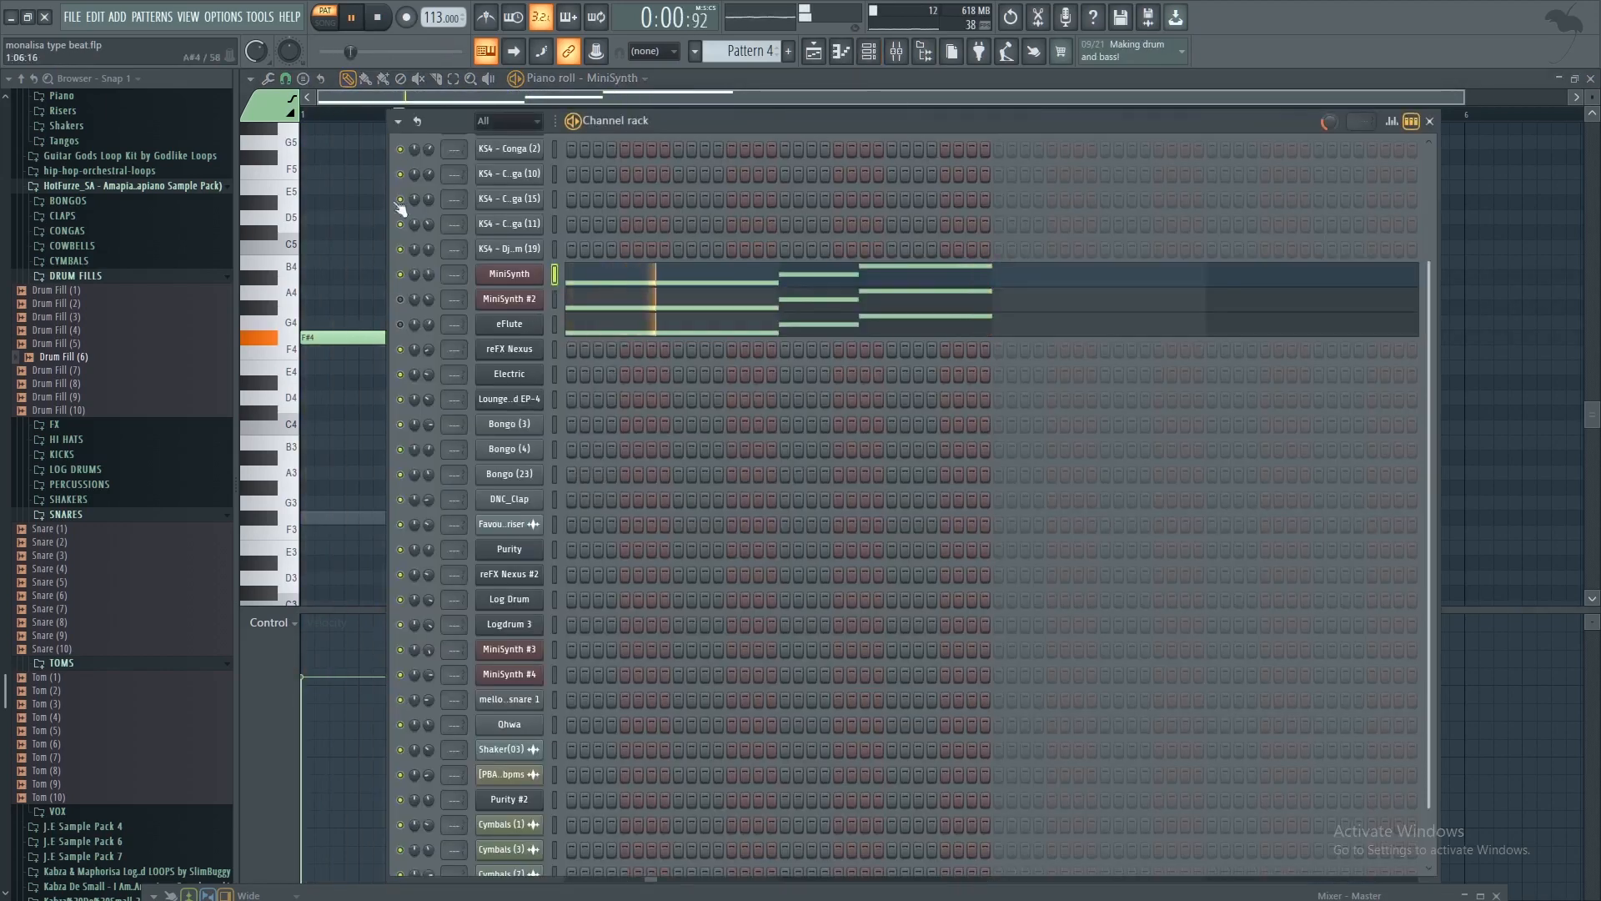
pyautogui.press('space')
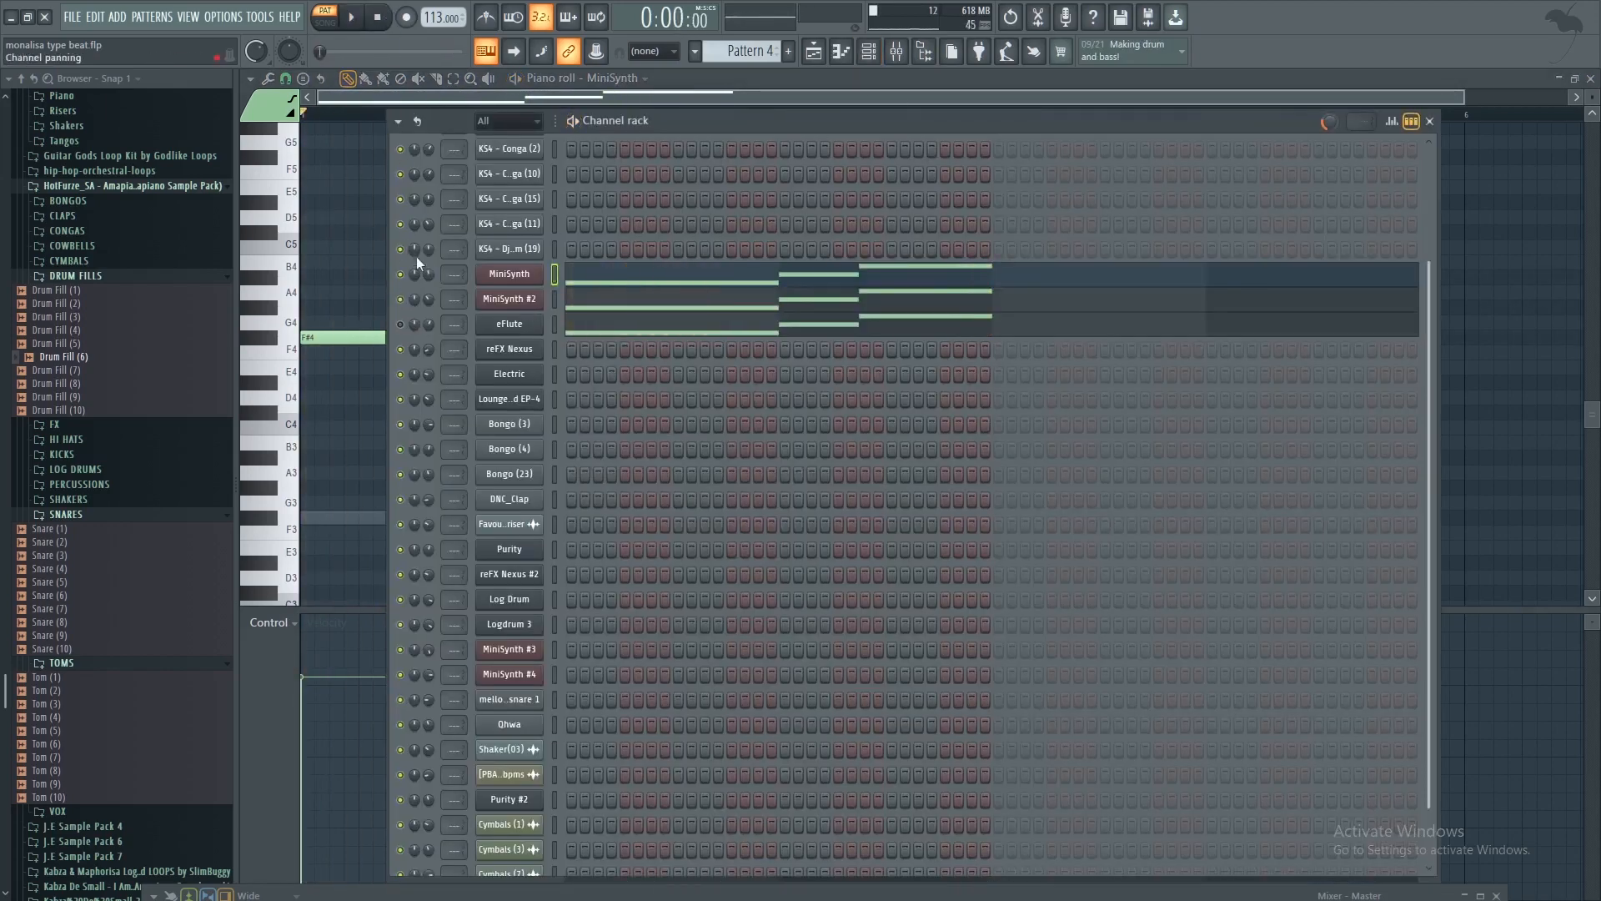
# With MiniSynth muted and MiniSynth #2 active, inspect the MiniSynth #2 oscillator settings and play its notes in the piano roll
pyautogui.click(496, 300)
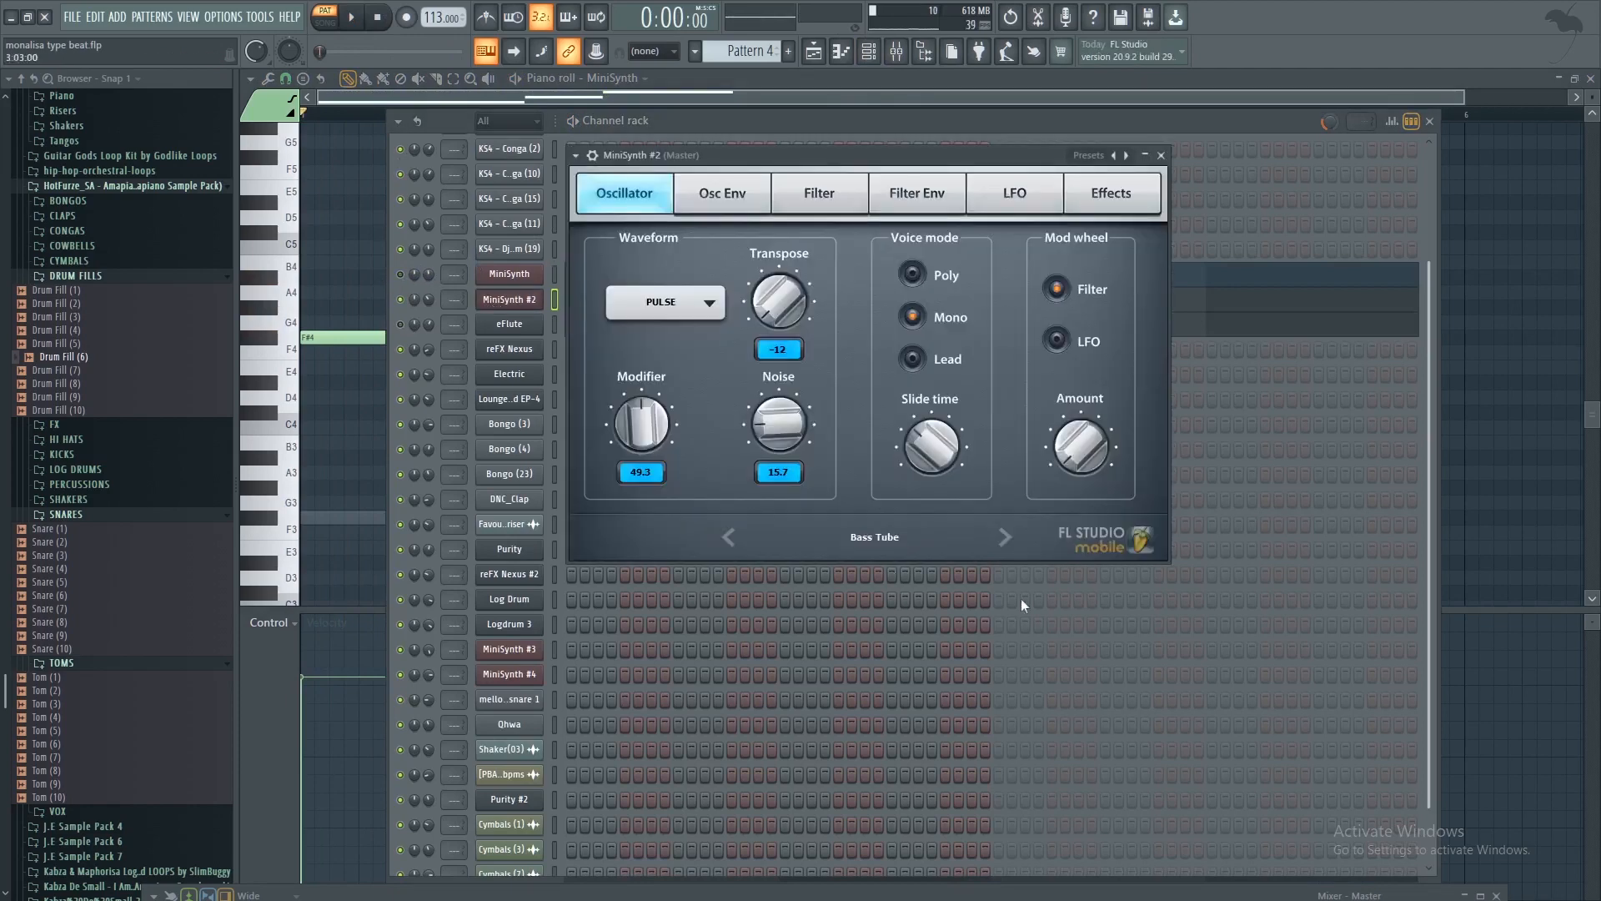
pyautogui.click(1161, 156)
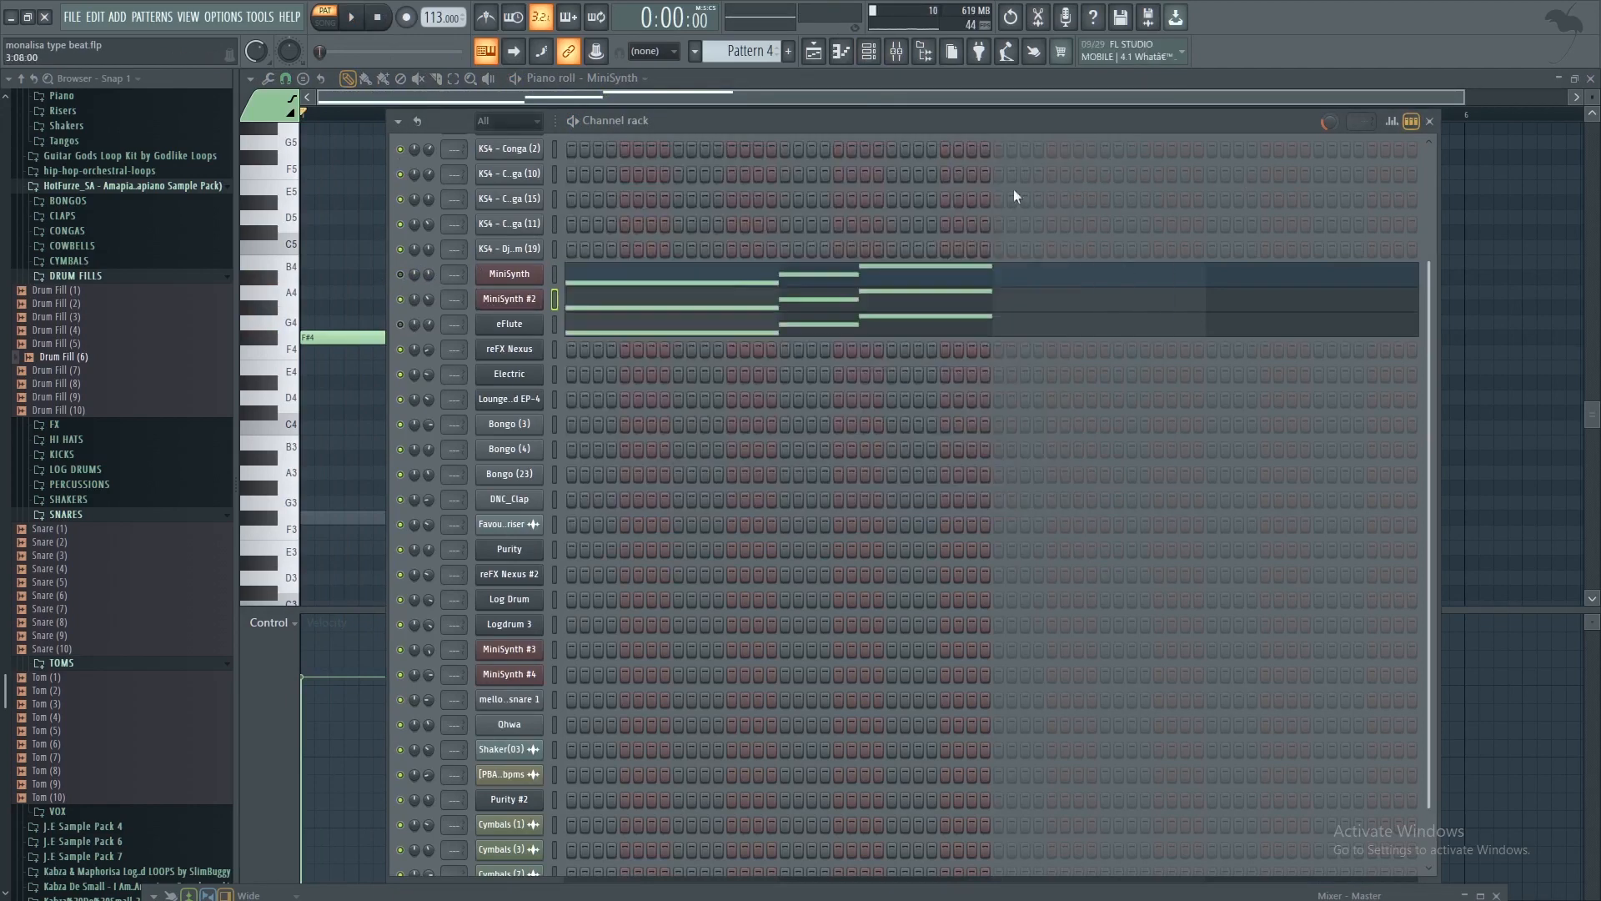
pyautogui.click(671, 300)
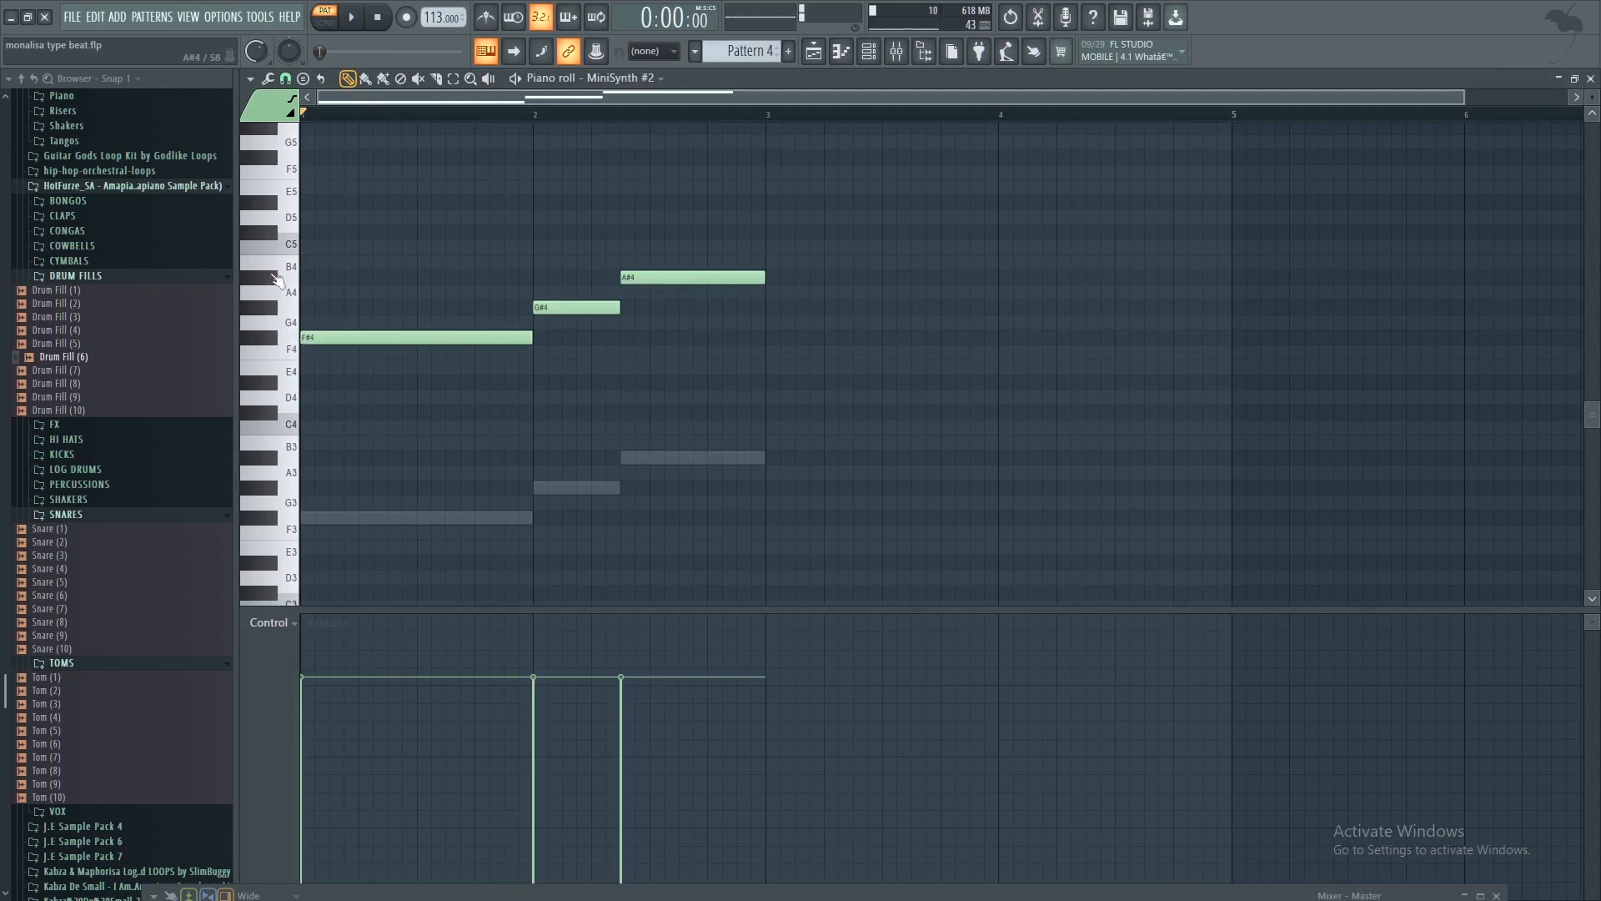
pyautogui.click(353, 17)
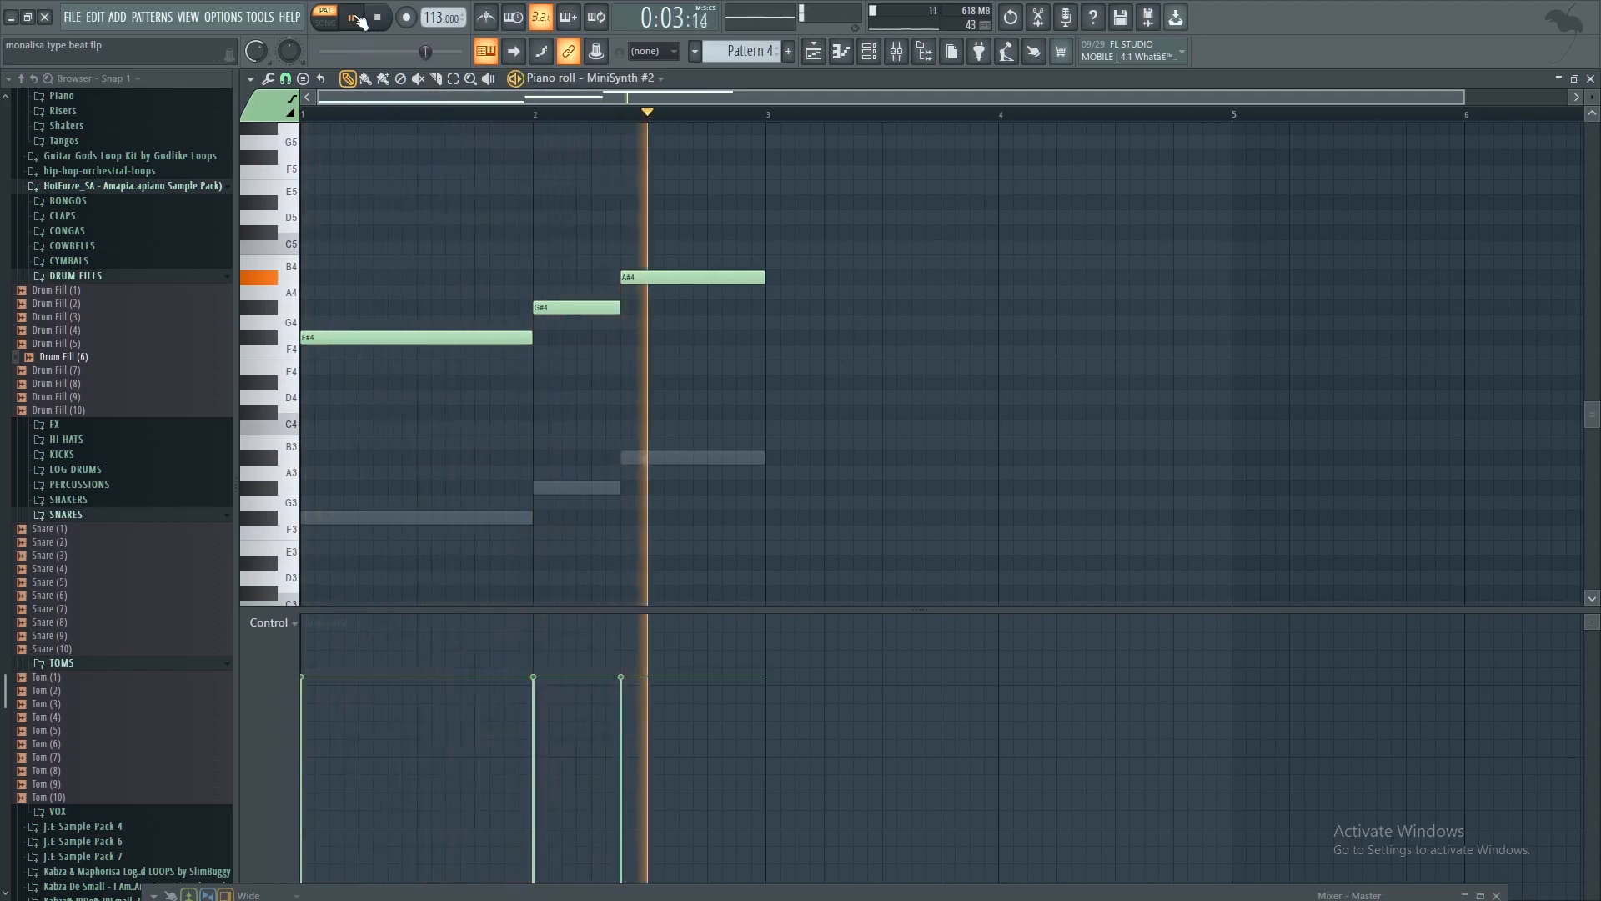
pyautogui.click(377, 18)
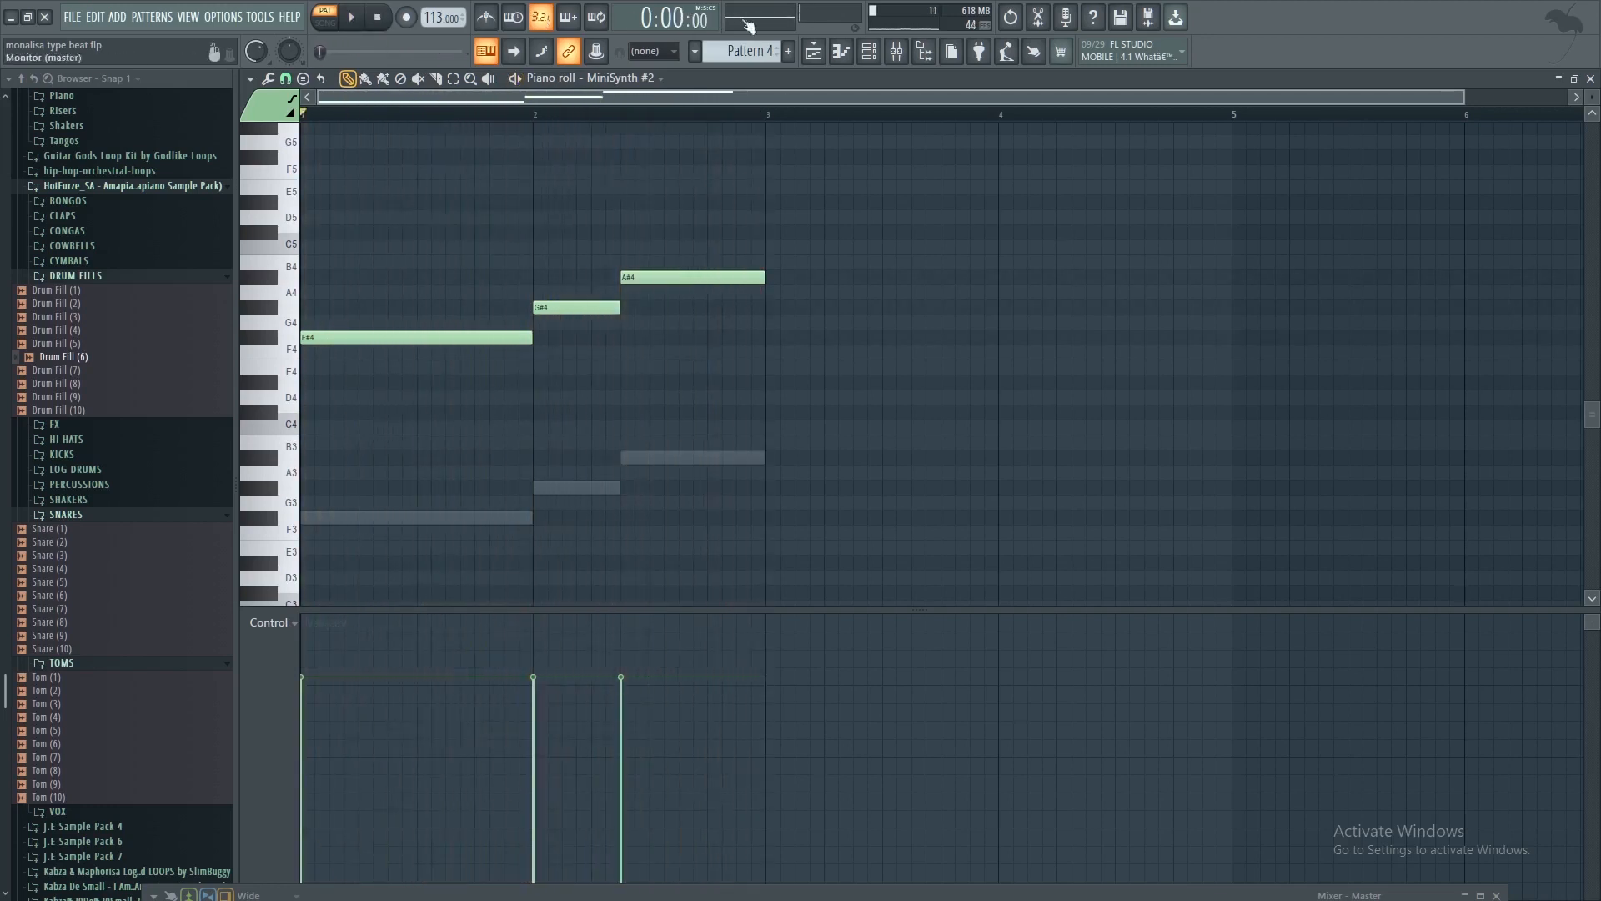
# Activate eFlute with the two MiniSynth channels muted, and inspect its Fruity DX10 synth settings
pyautogui.click(868, 50)
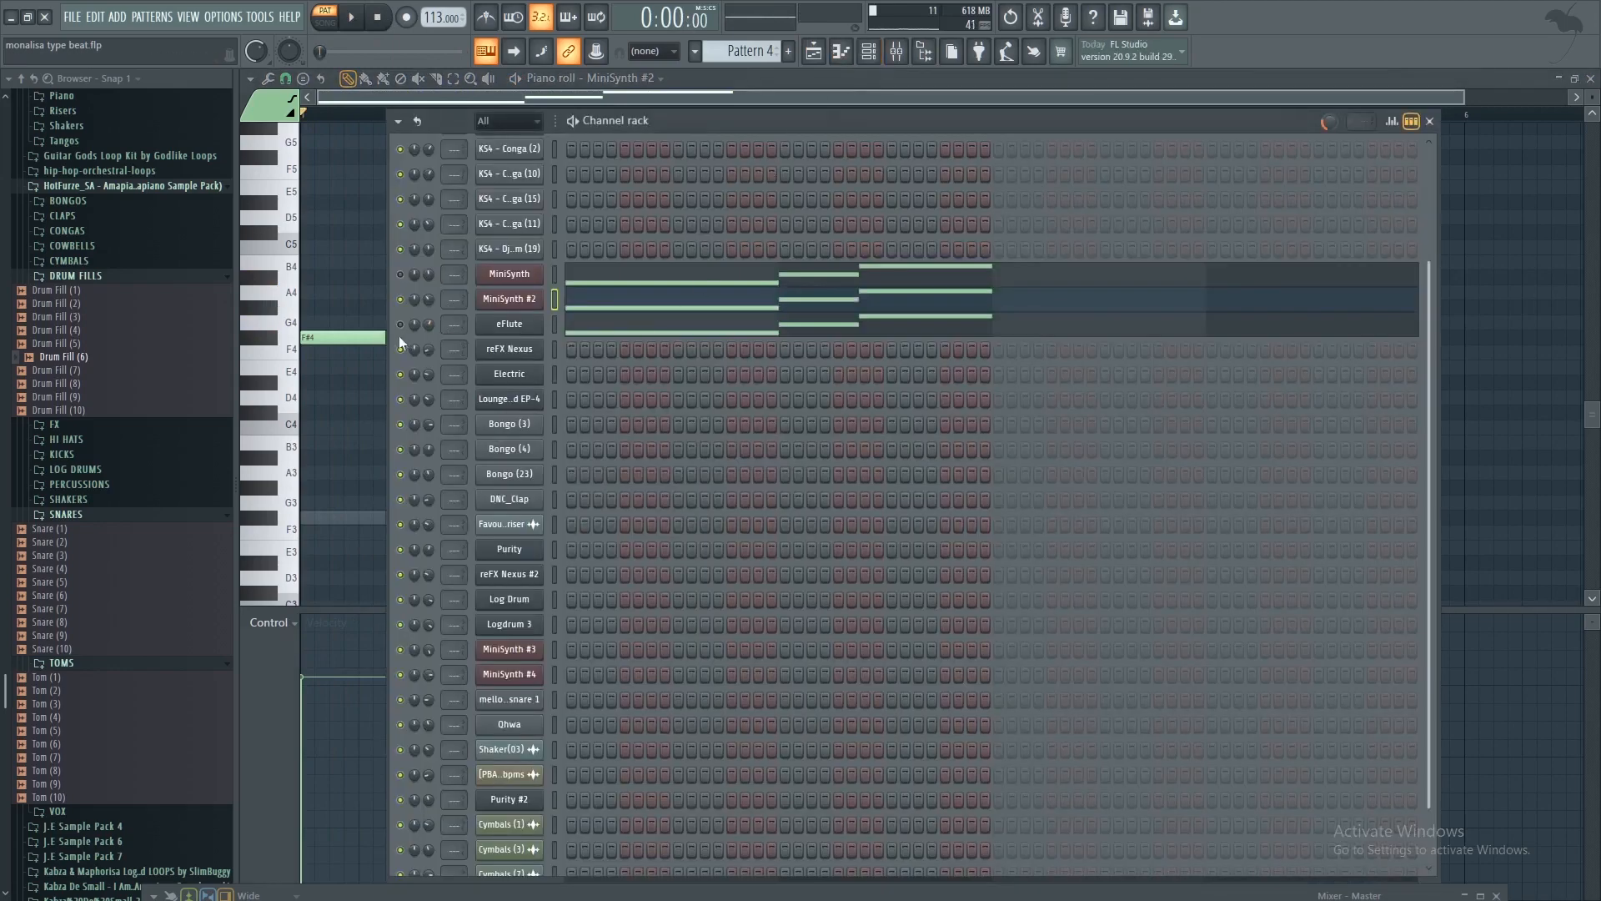
pyautogui.click(507, 324)
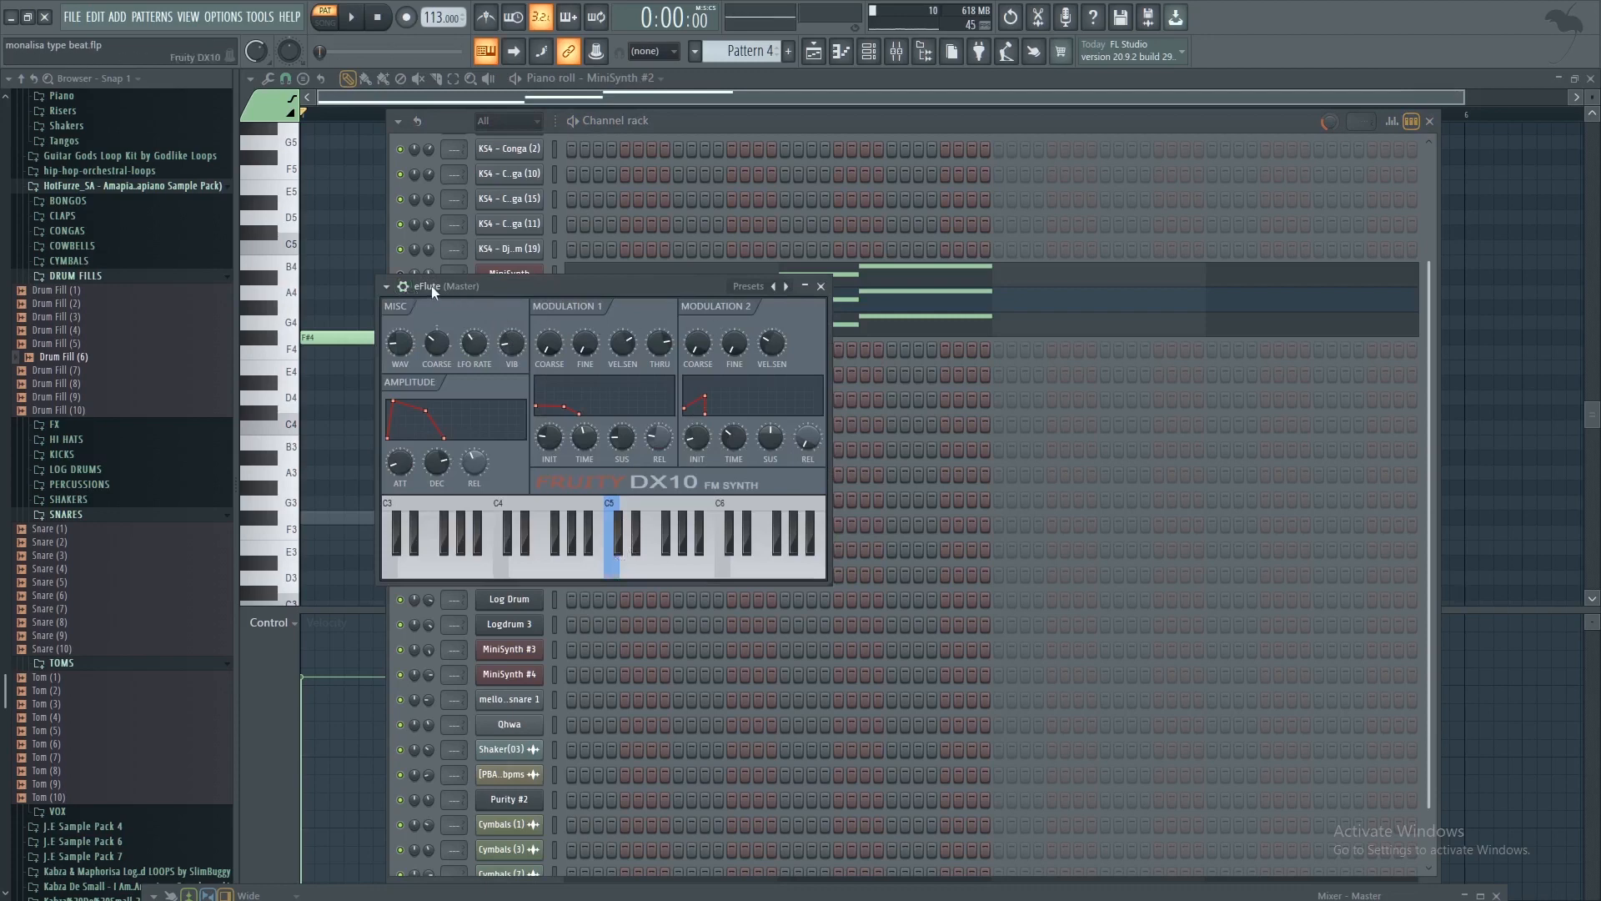
pyautogui.click(821, 286)
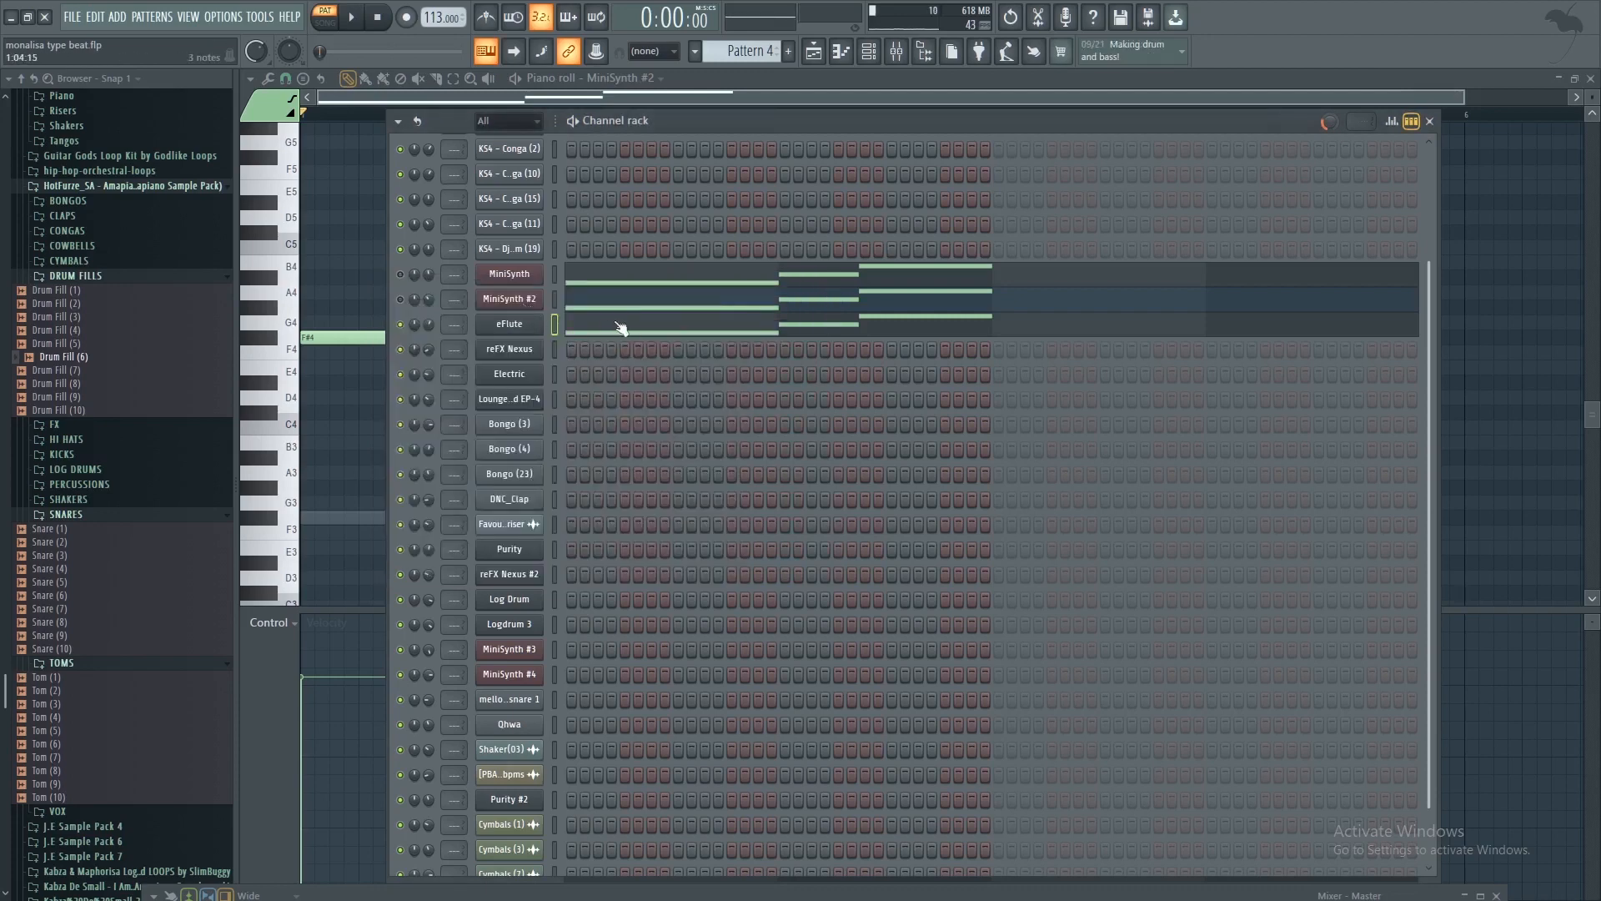
# Examine the eFlute notes of Pattern 4 in the piano roll and play them
pyautogui.click(621, 327)
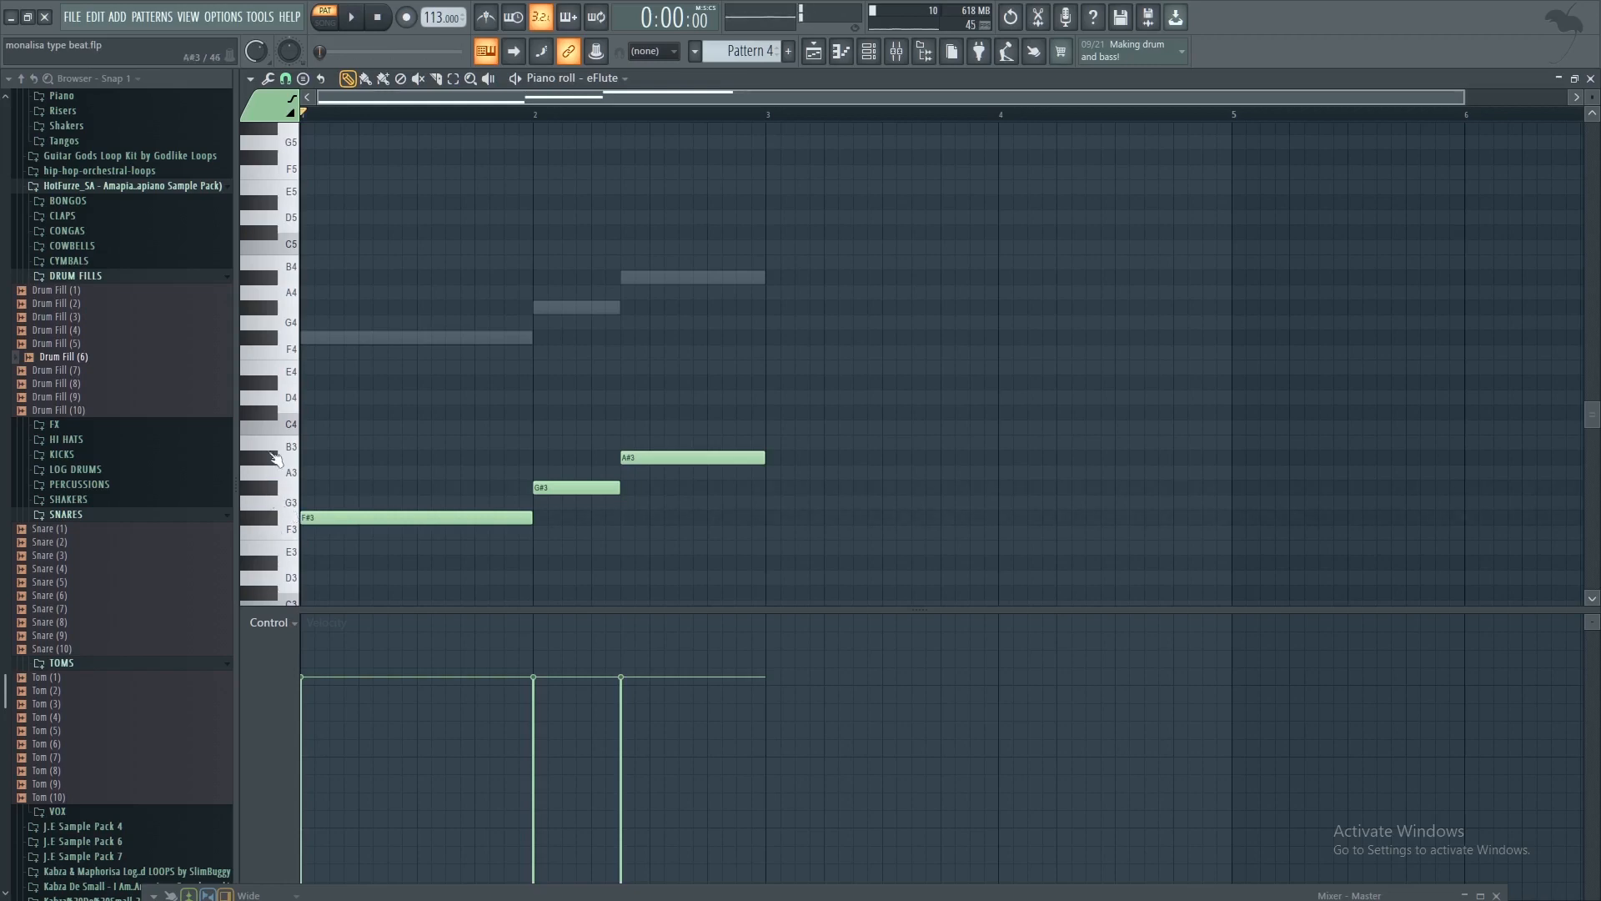
pyautogui.click(275, 458)
pyautogui.click(354, 18)
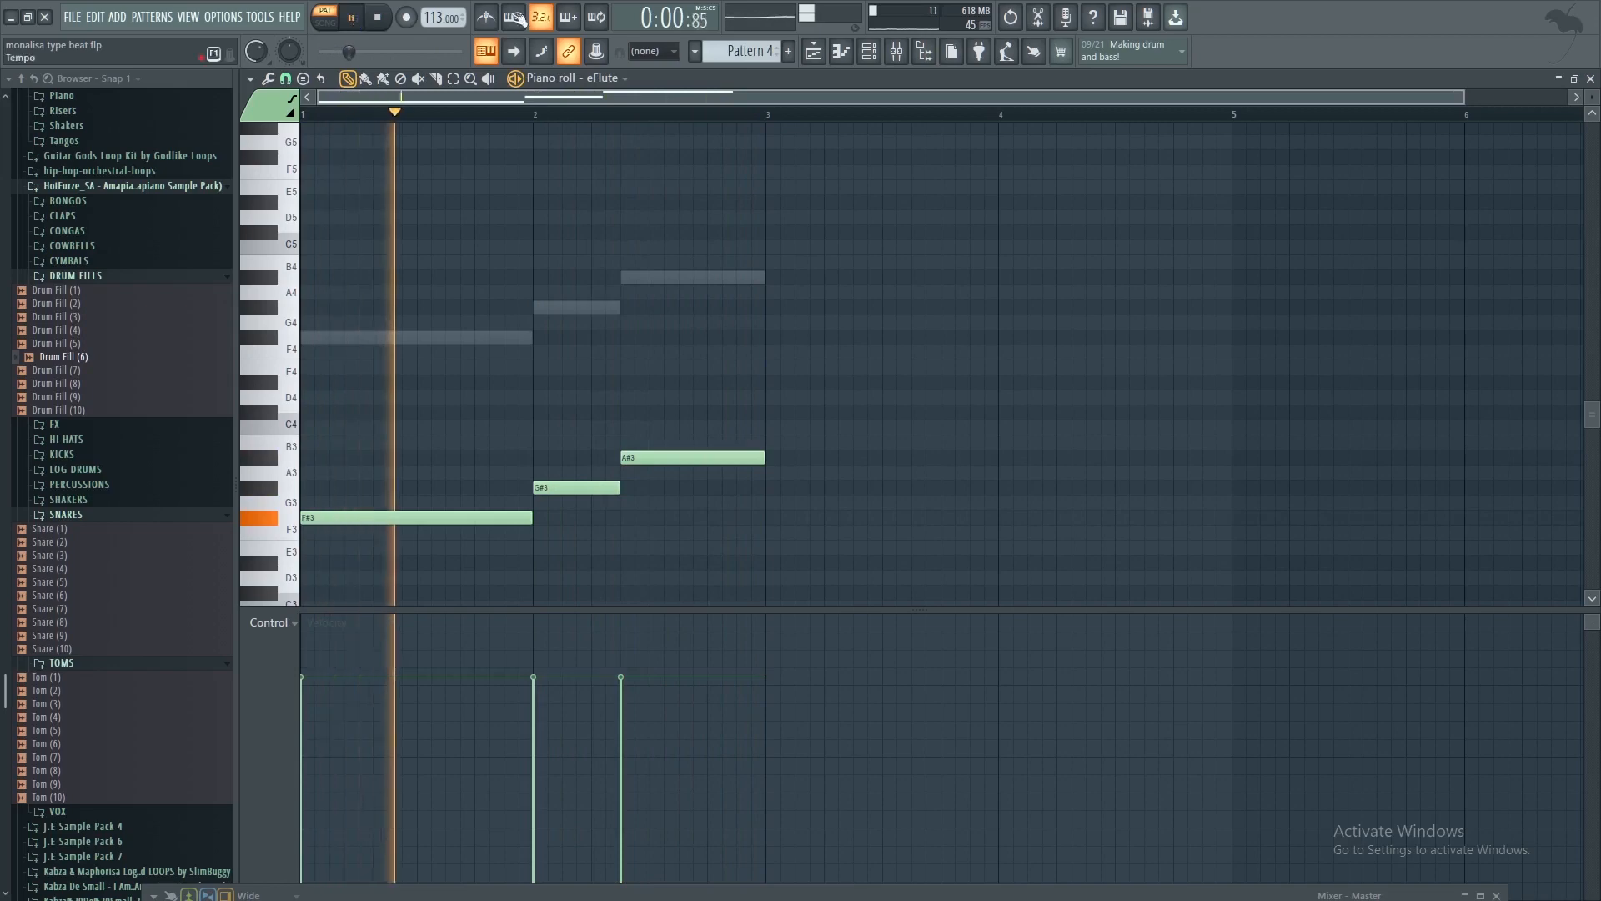
pyautogui.click(377, 17)
# Play Pattern 4 in the channel rack with MiniSynth, MiniSynth #2 and eFlute all active
pyautogui.click(868, 50)
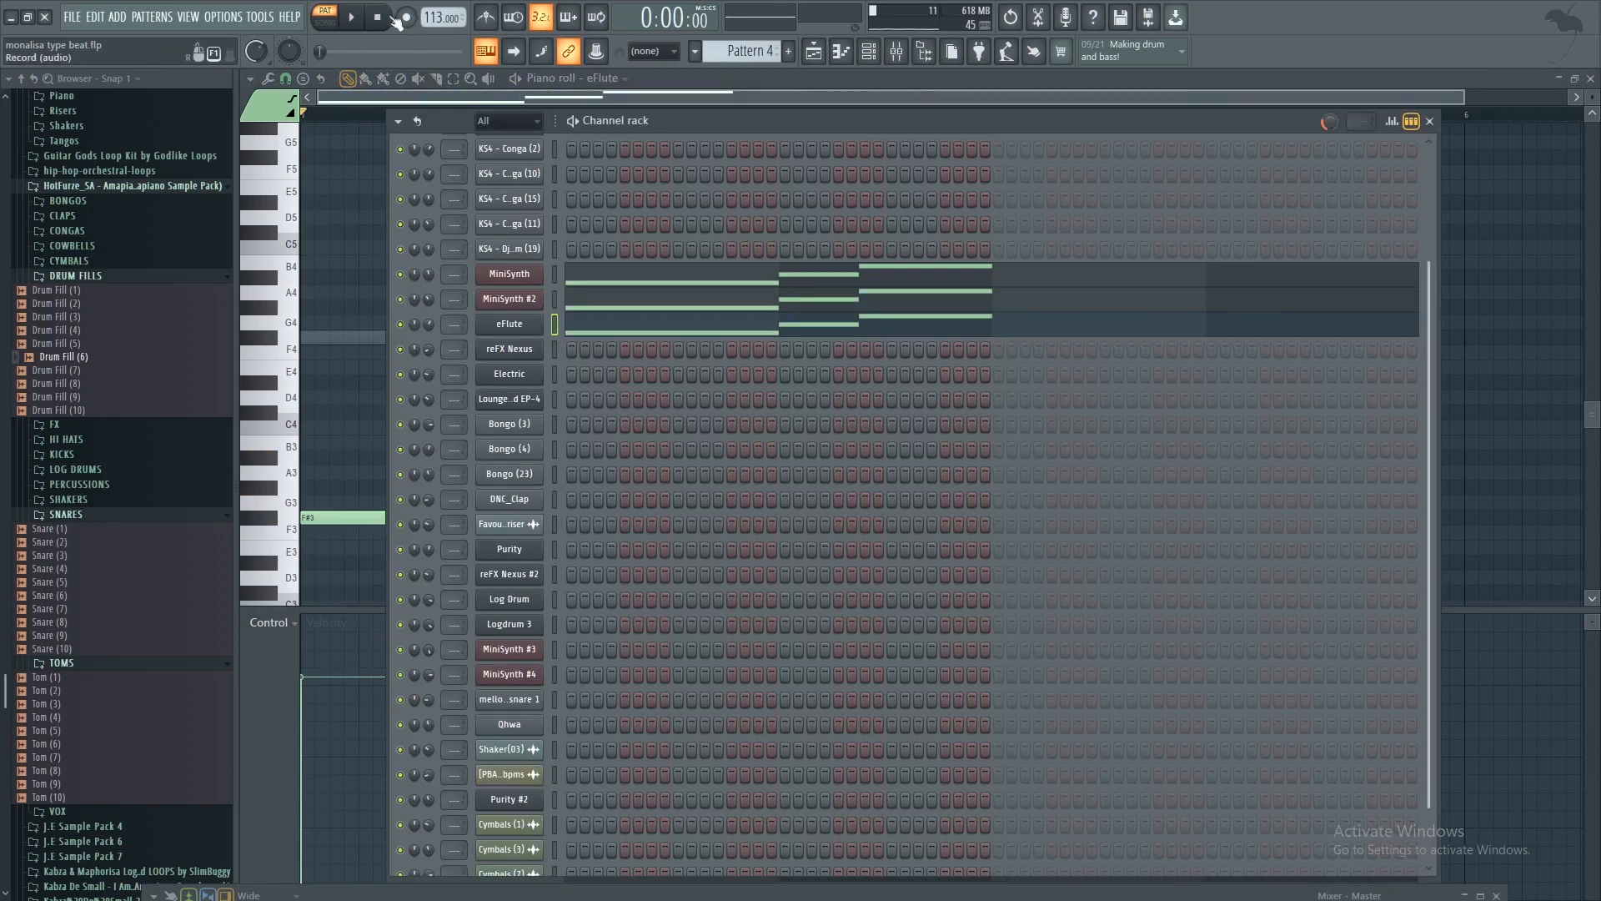
pyautogui.press('space')
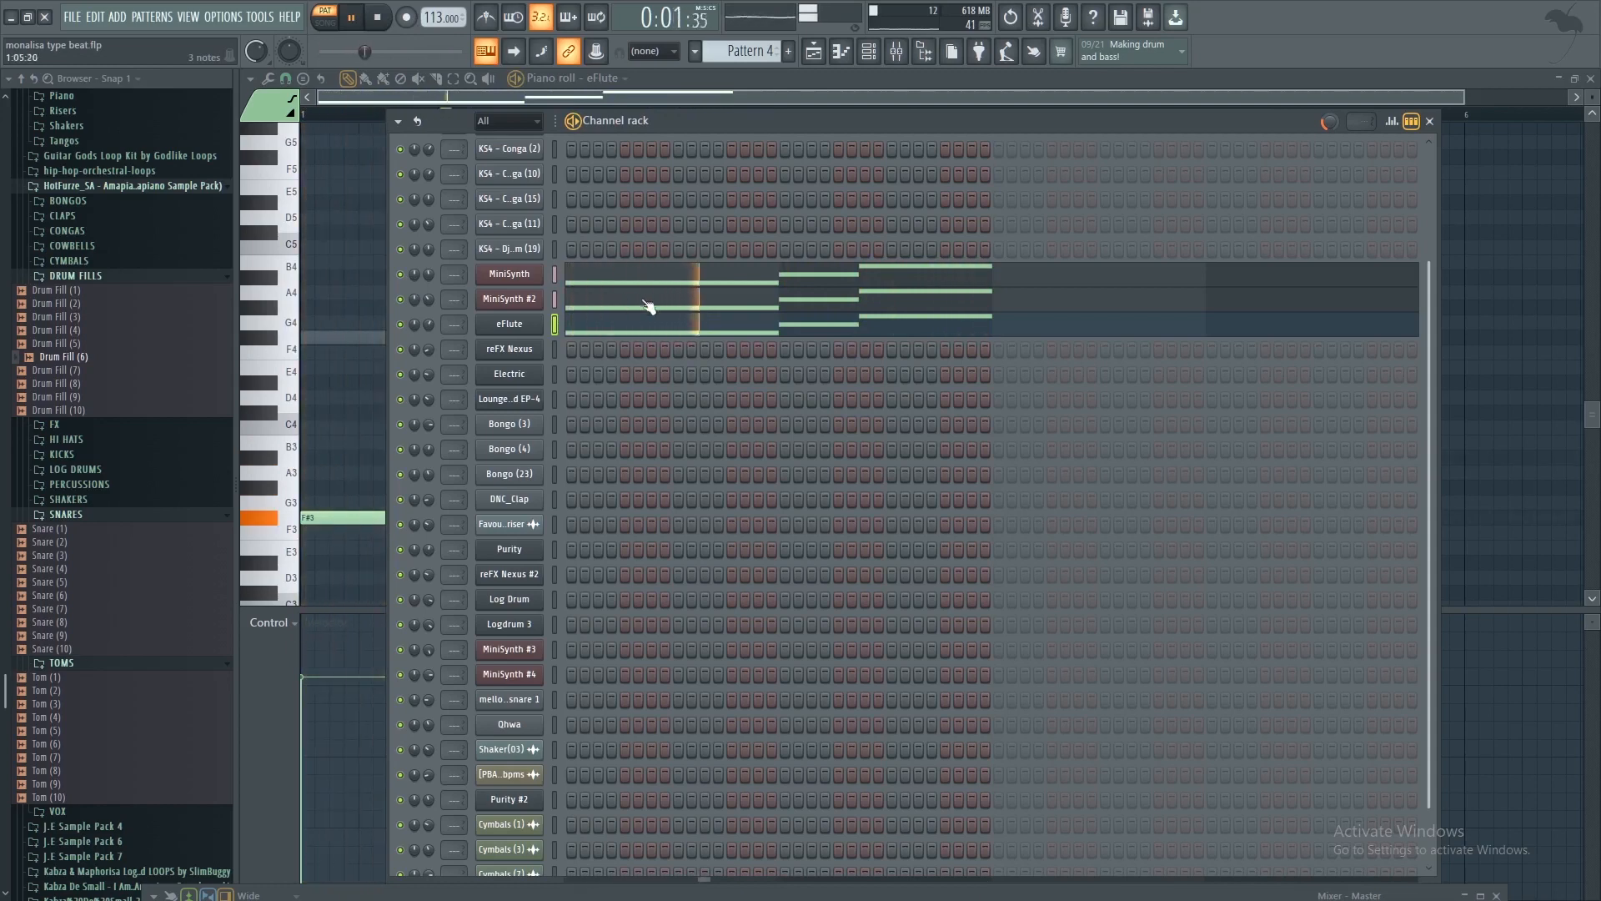
pyautogui.click(389, 18)
# Unmute Track 7 and Track 8 in the playlist
pyautogui.click(813, 51)
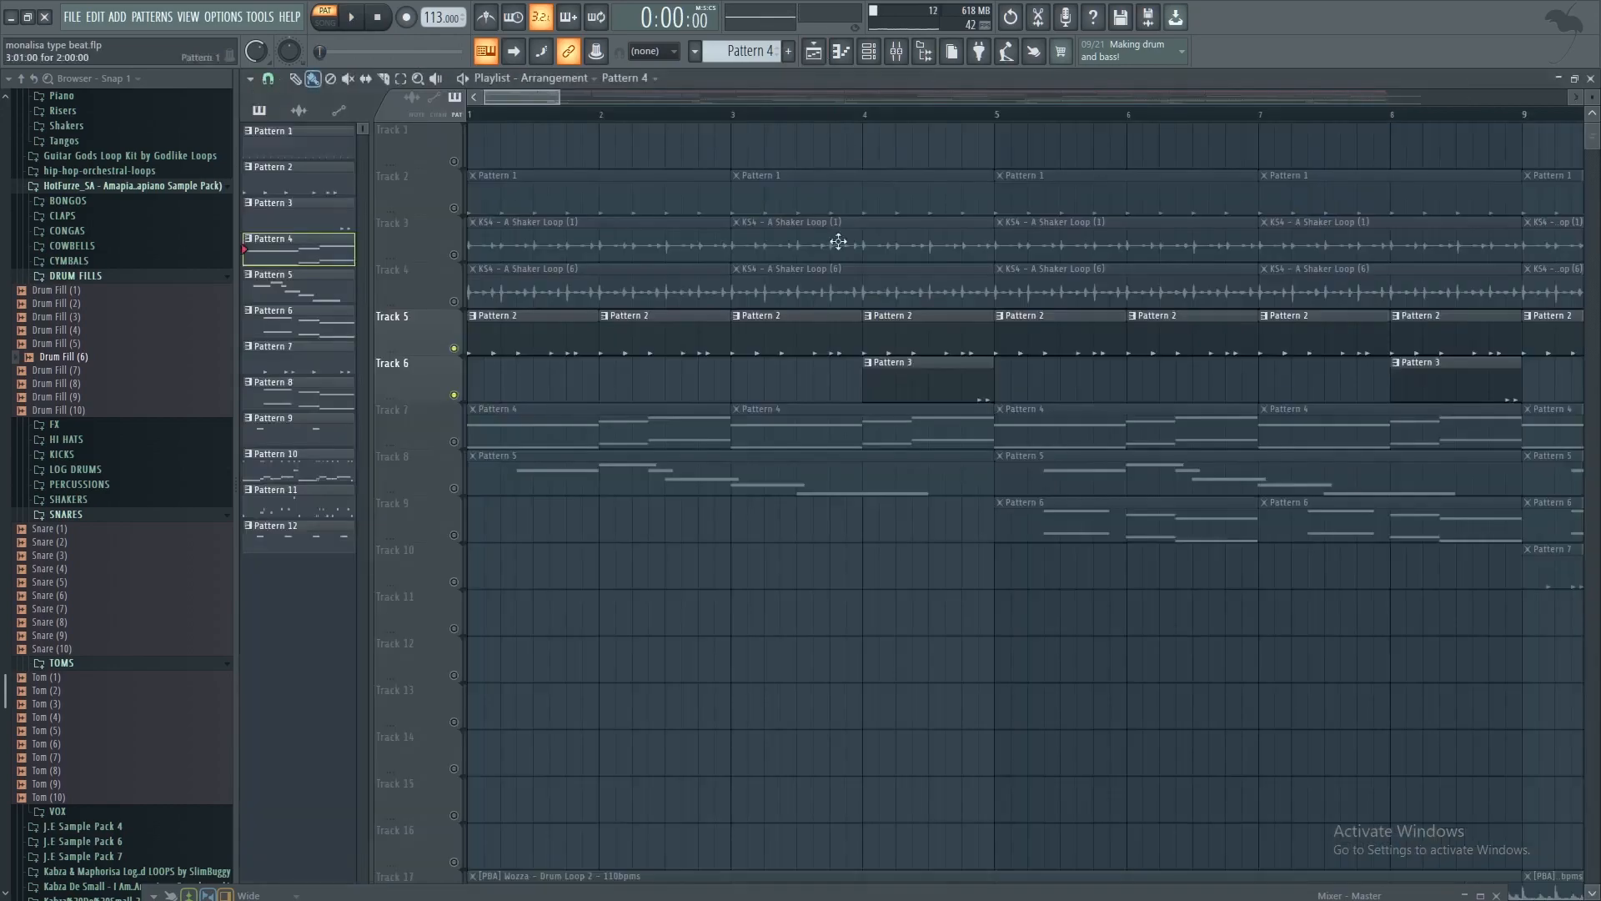
pyautogui.click(454, 443)
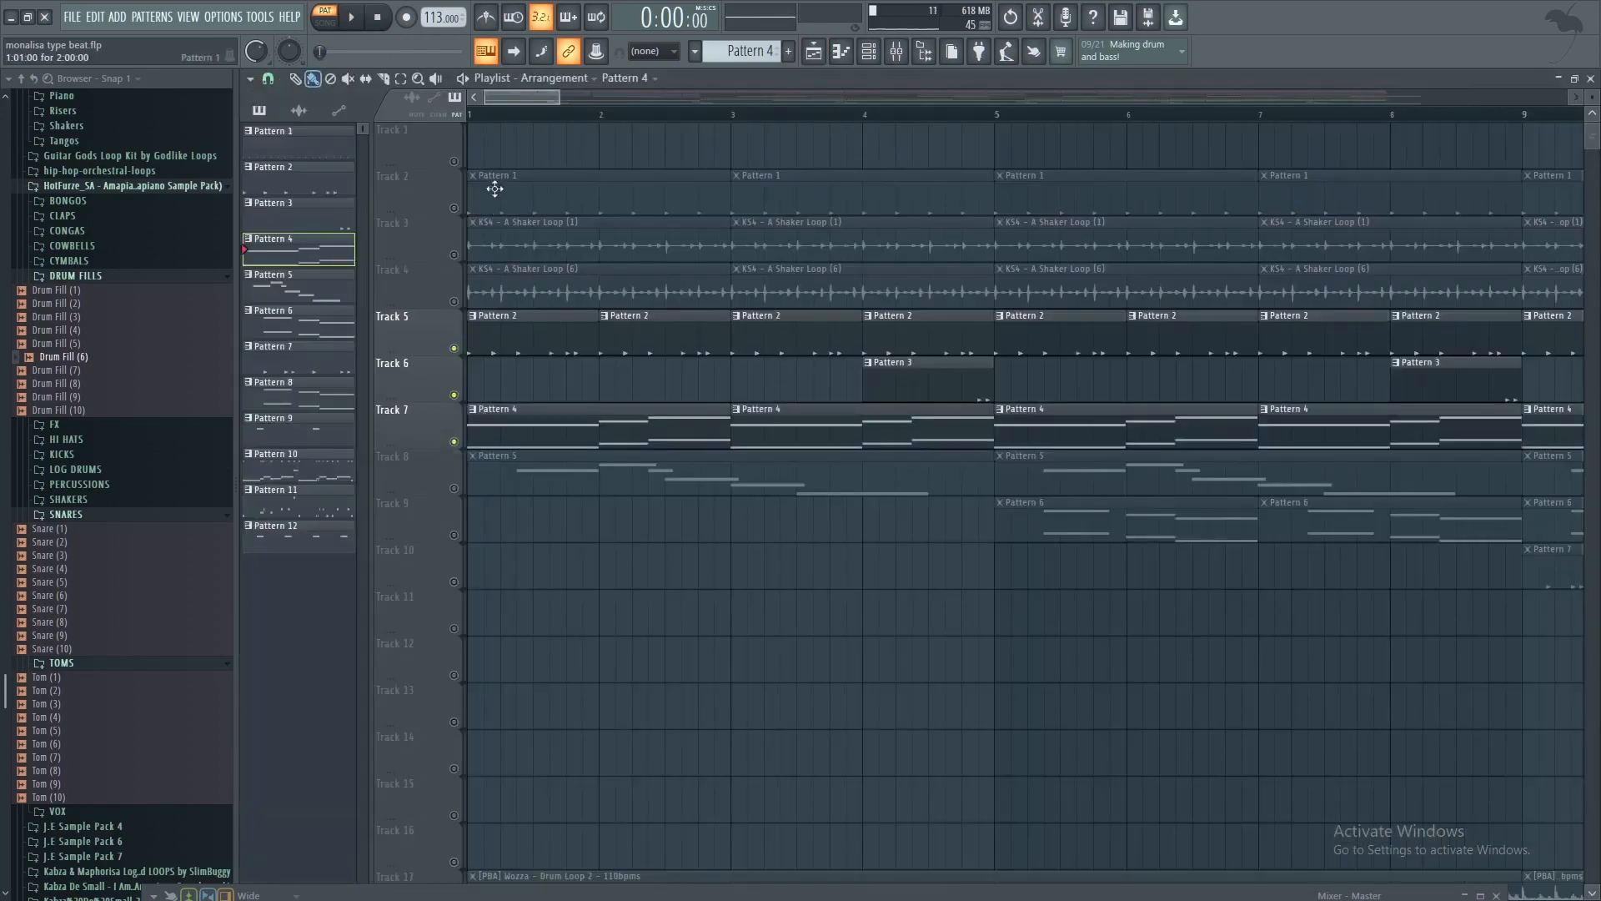
pyautogui.click(455, 489)
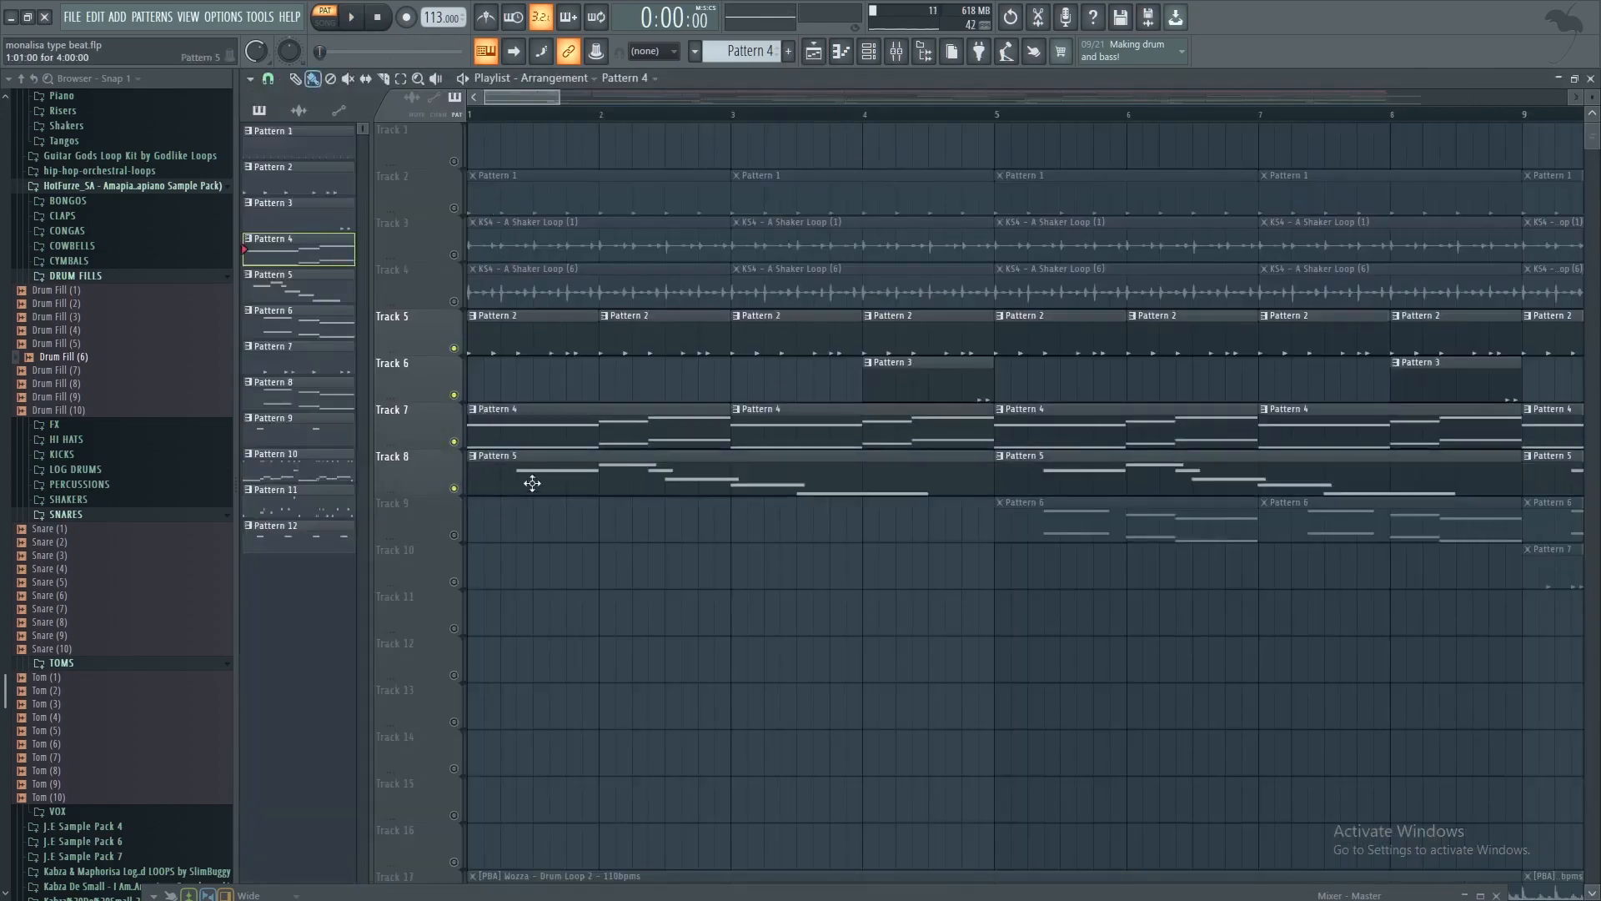
# Open Pattern 5 from Track 8 and audition the LD Magnatron preset of its reFX Nexus channel
pyautogui.doubleClick(538, 488)
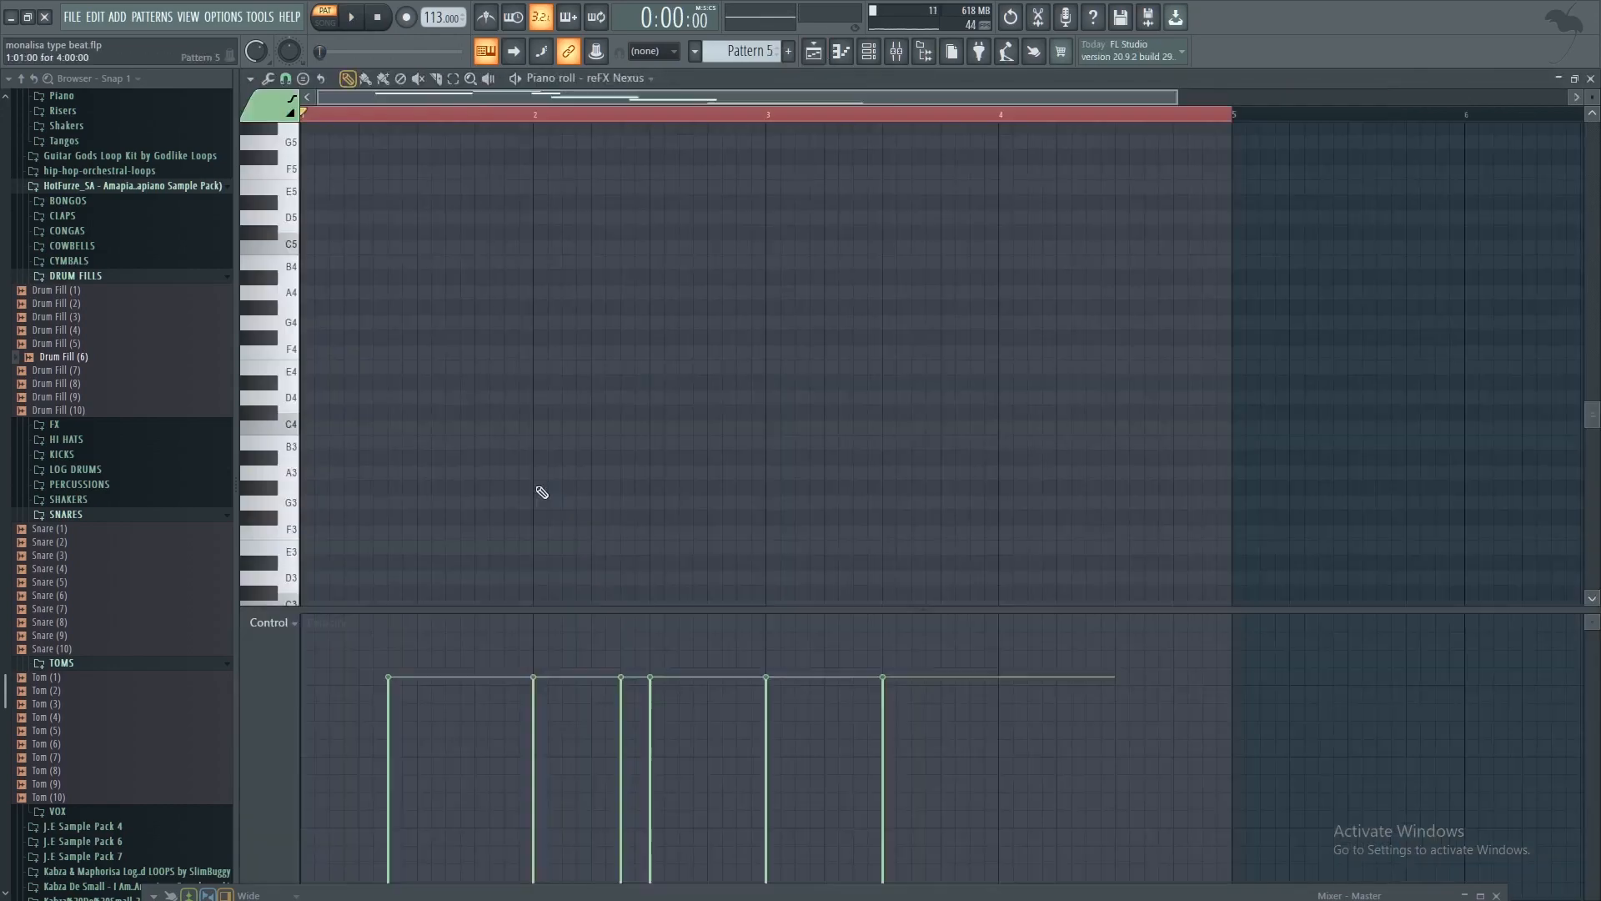
pyautogui.click(870, 54)
pyautogui.click(510, 349)
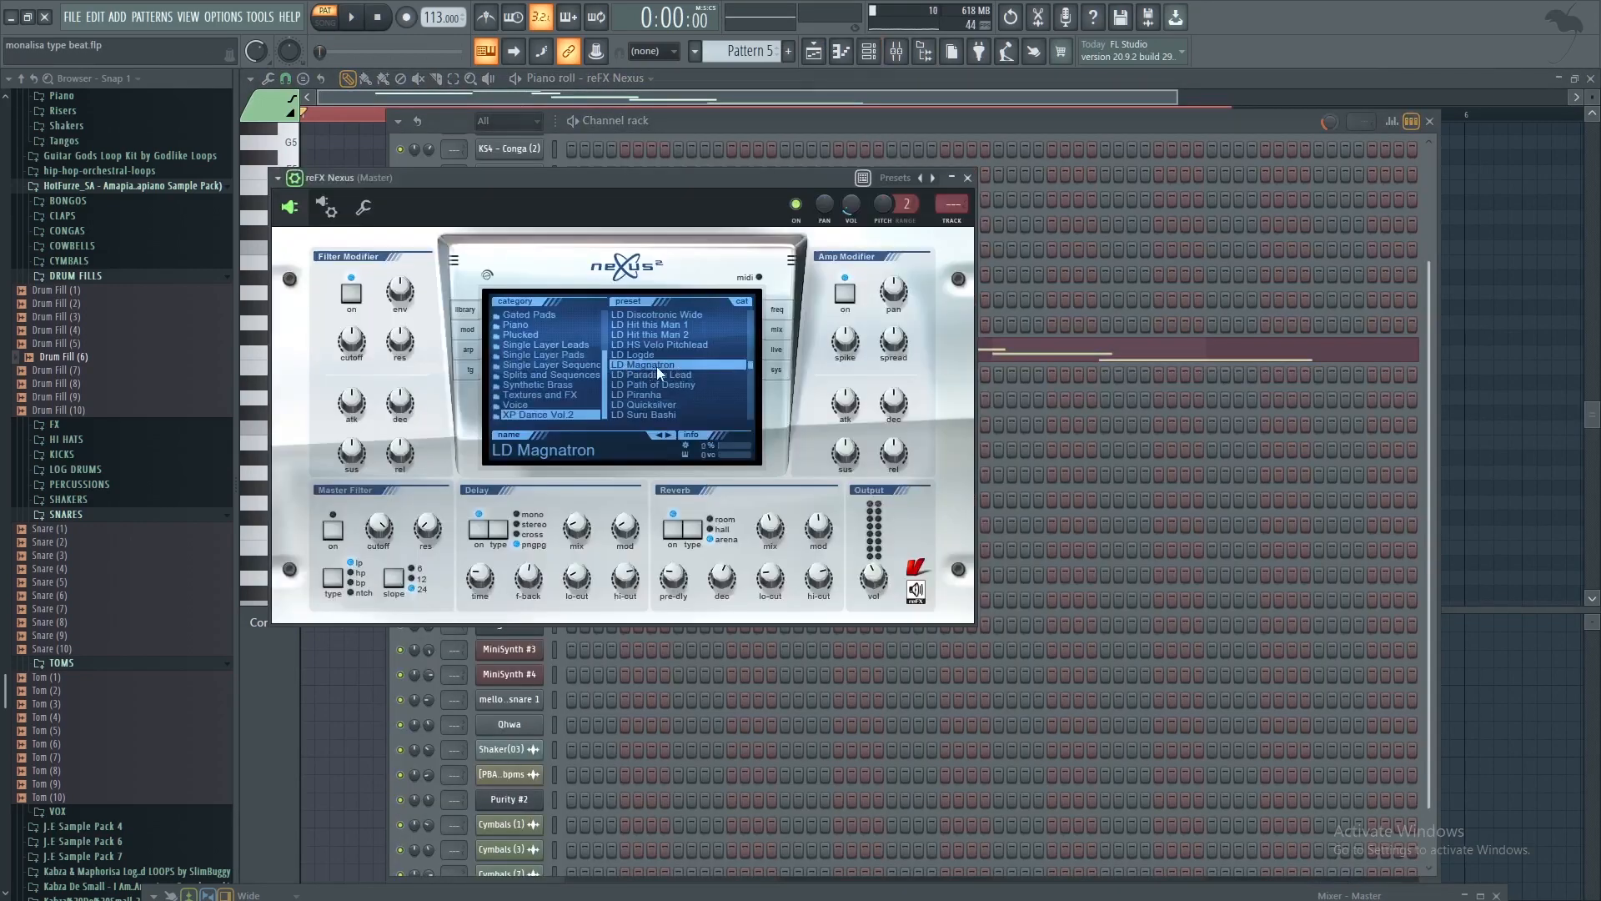
pyautogui.press('n')
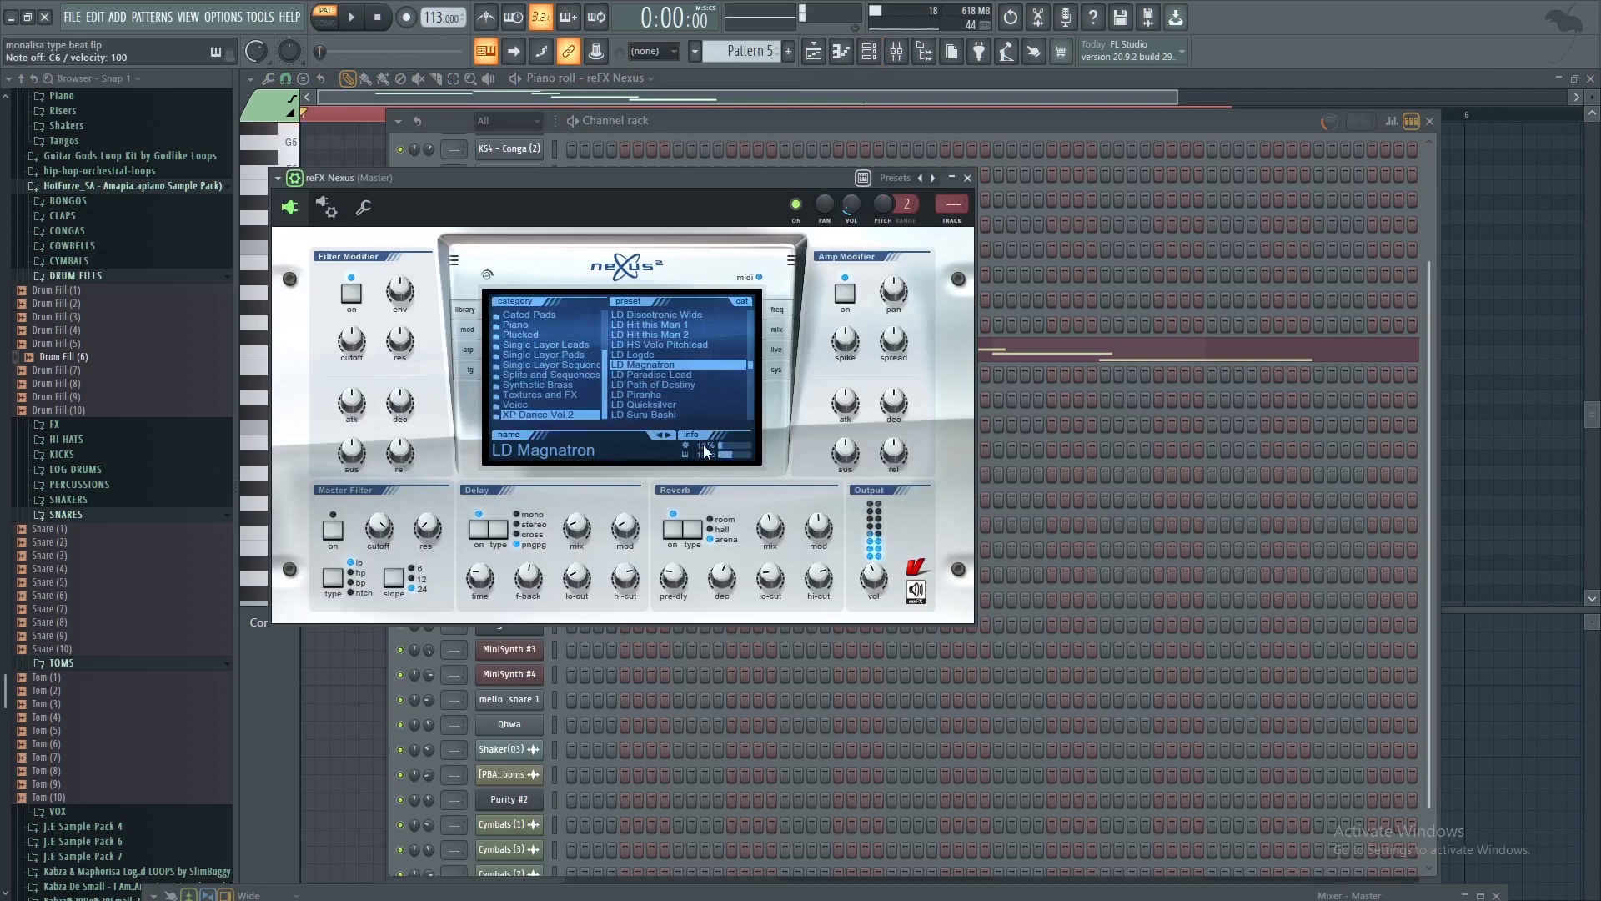
pyautogui.click(968, 180)
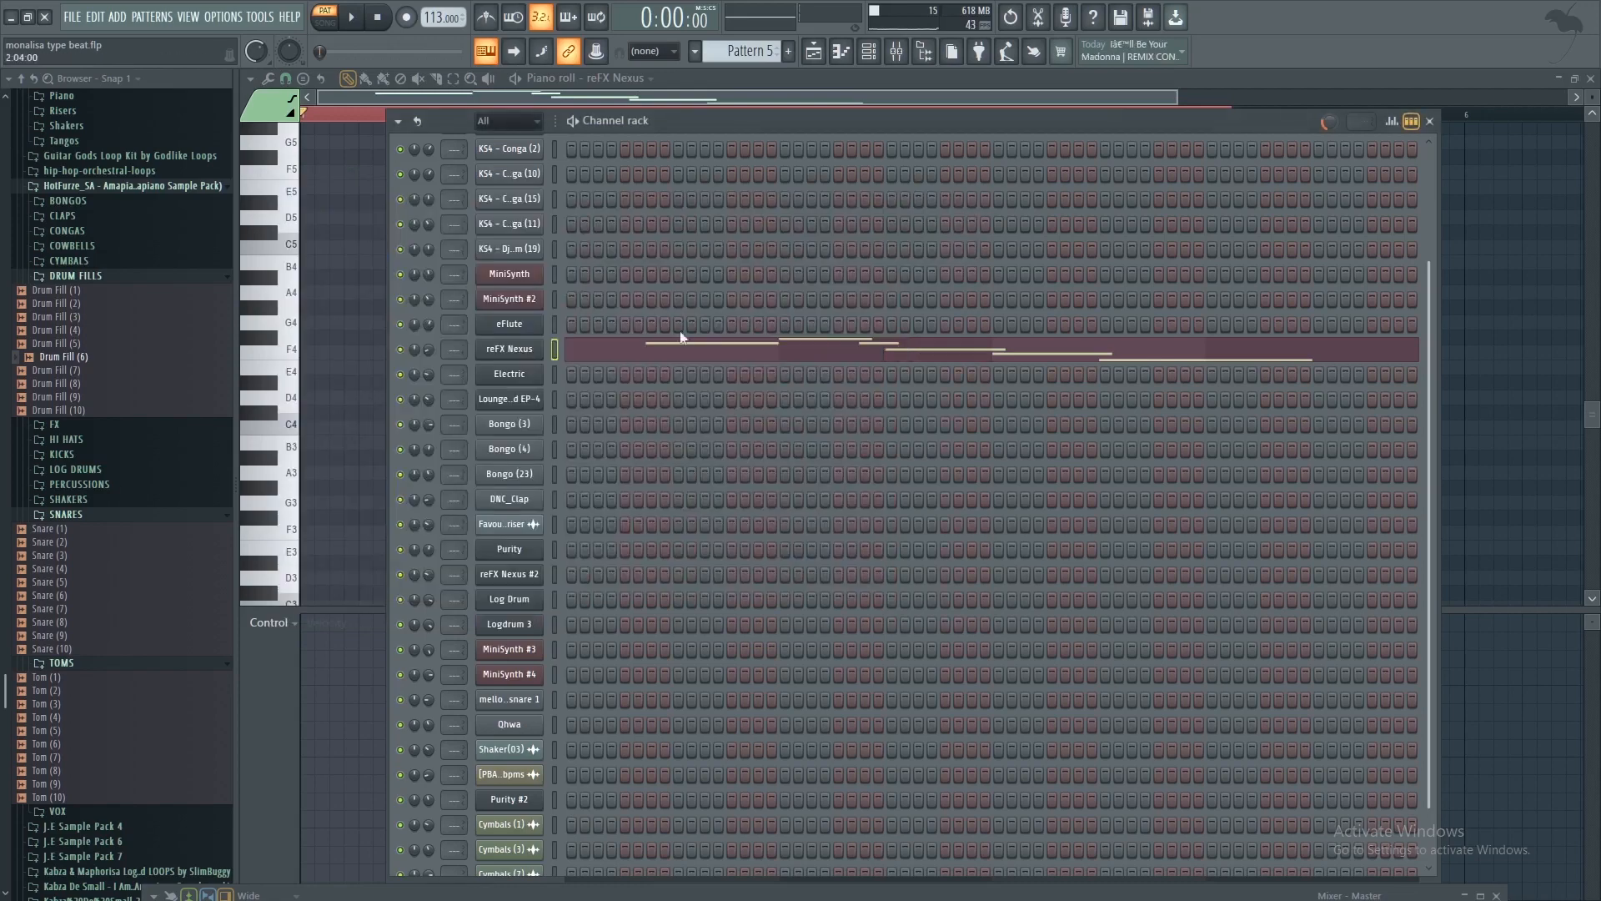
# Play the reFX Nexus melody of Pattern 5 and examine its notes in the piano roll and channel rack
pyautogui.click(614, 349)
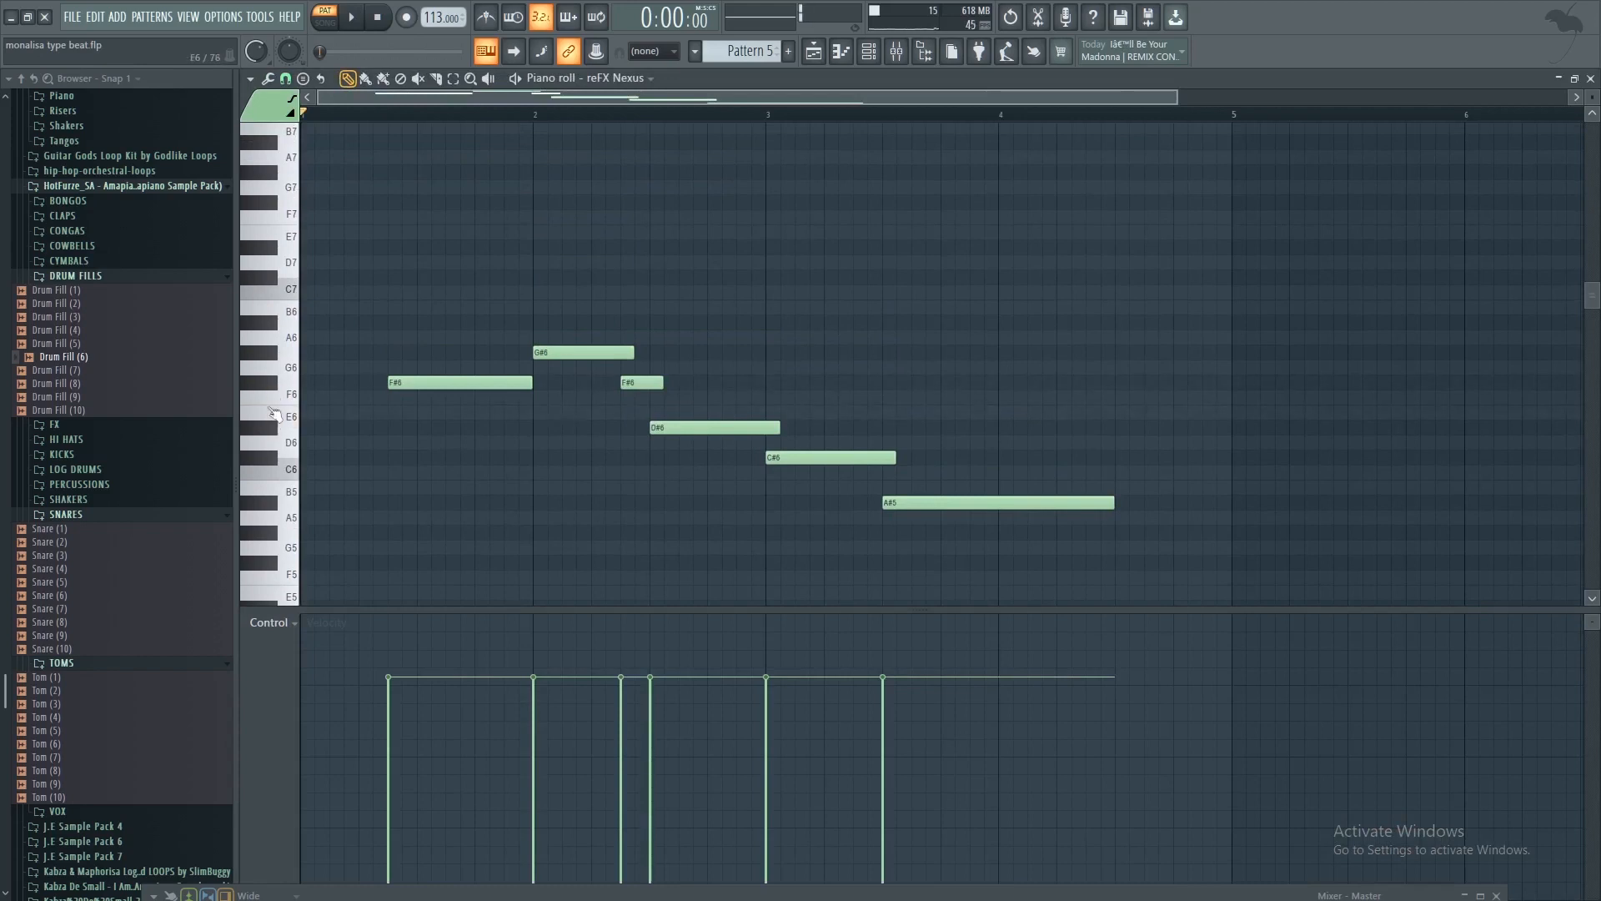
pyautogui.click(269, 385)
pyautogui.click(351, 17)
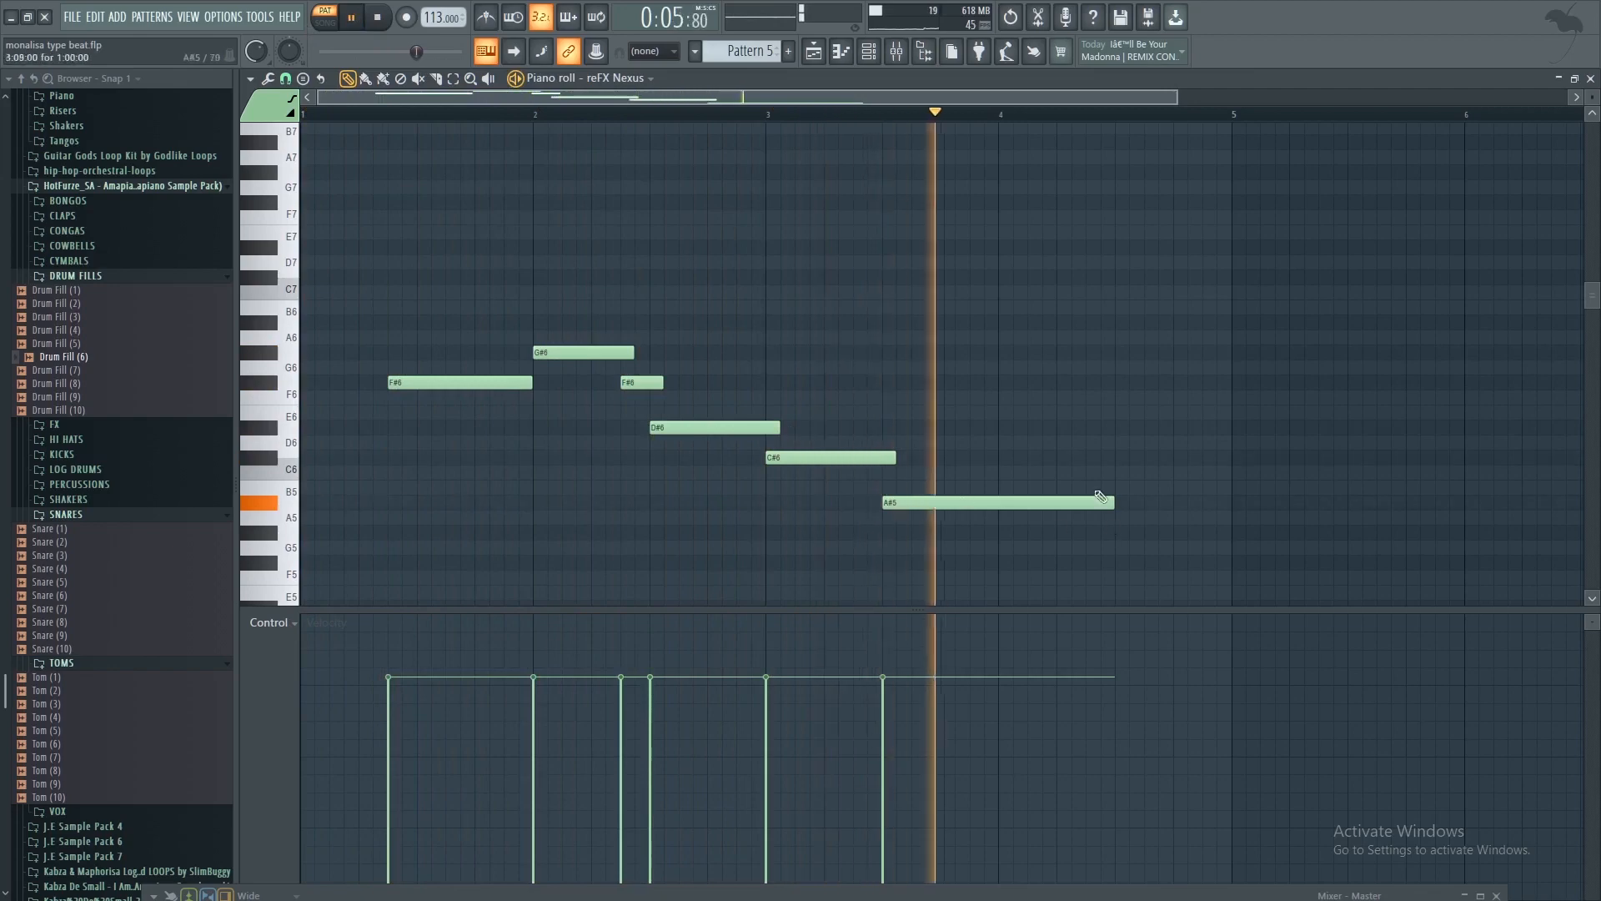
pyautogui.click(871, 53)
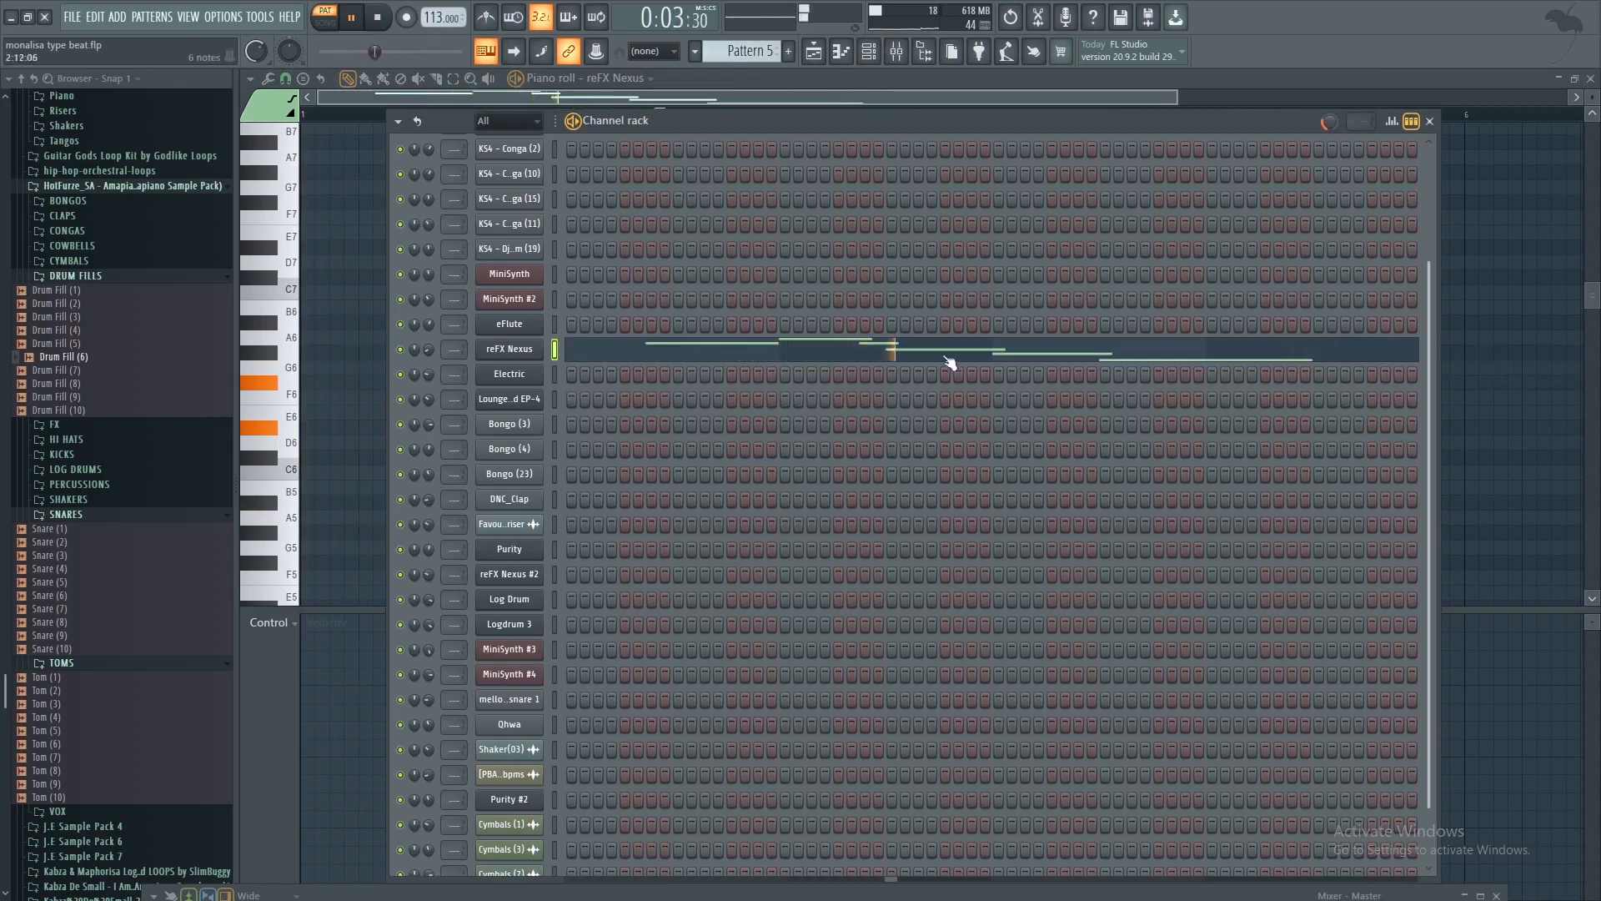
pyautogui.click(385, 19)
# Unmute Track 9, which holds the Pattern 6 clips, in the playlist
pyautogui.click(813, 51)
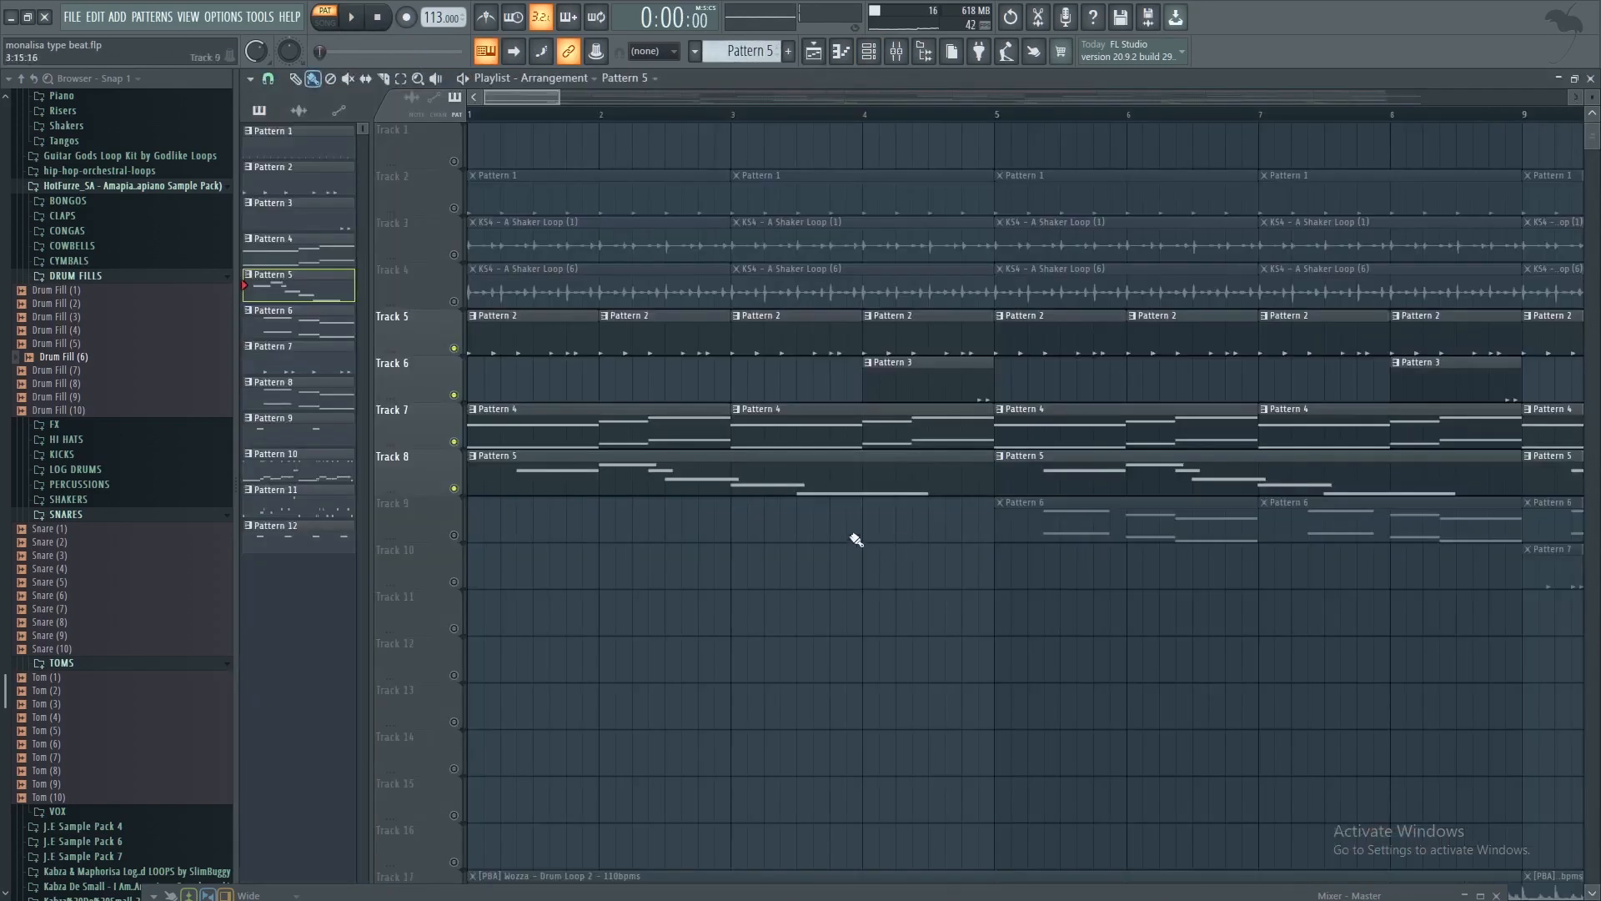
pyautogui.scroll(-5, 977, 127)
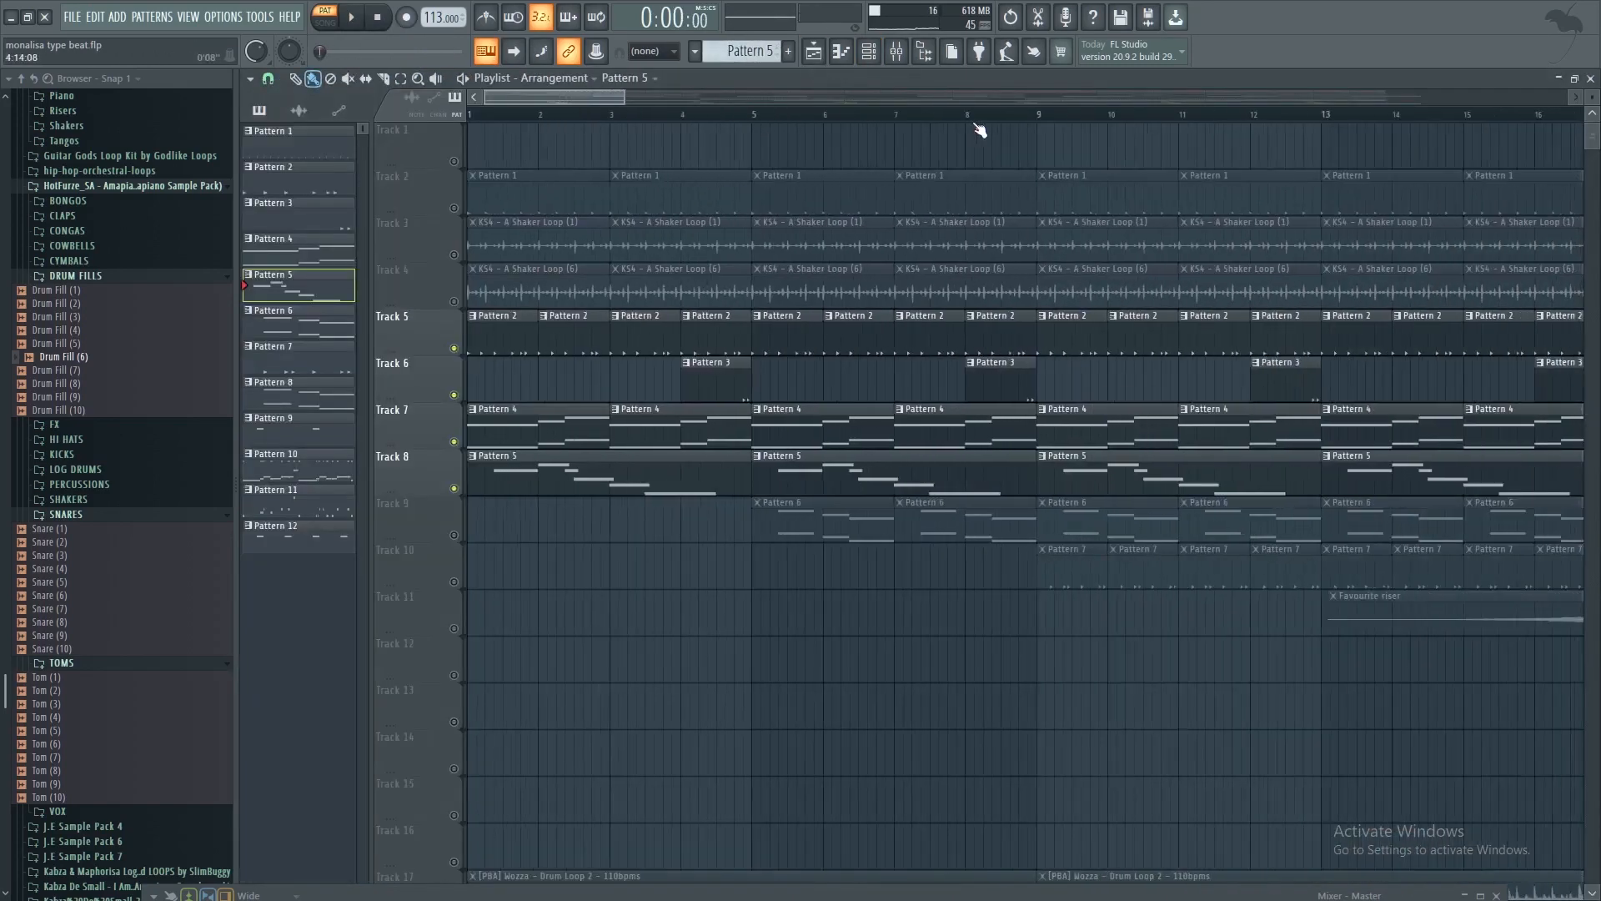
pyautogui.click(456, 536)
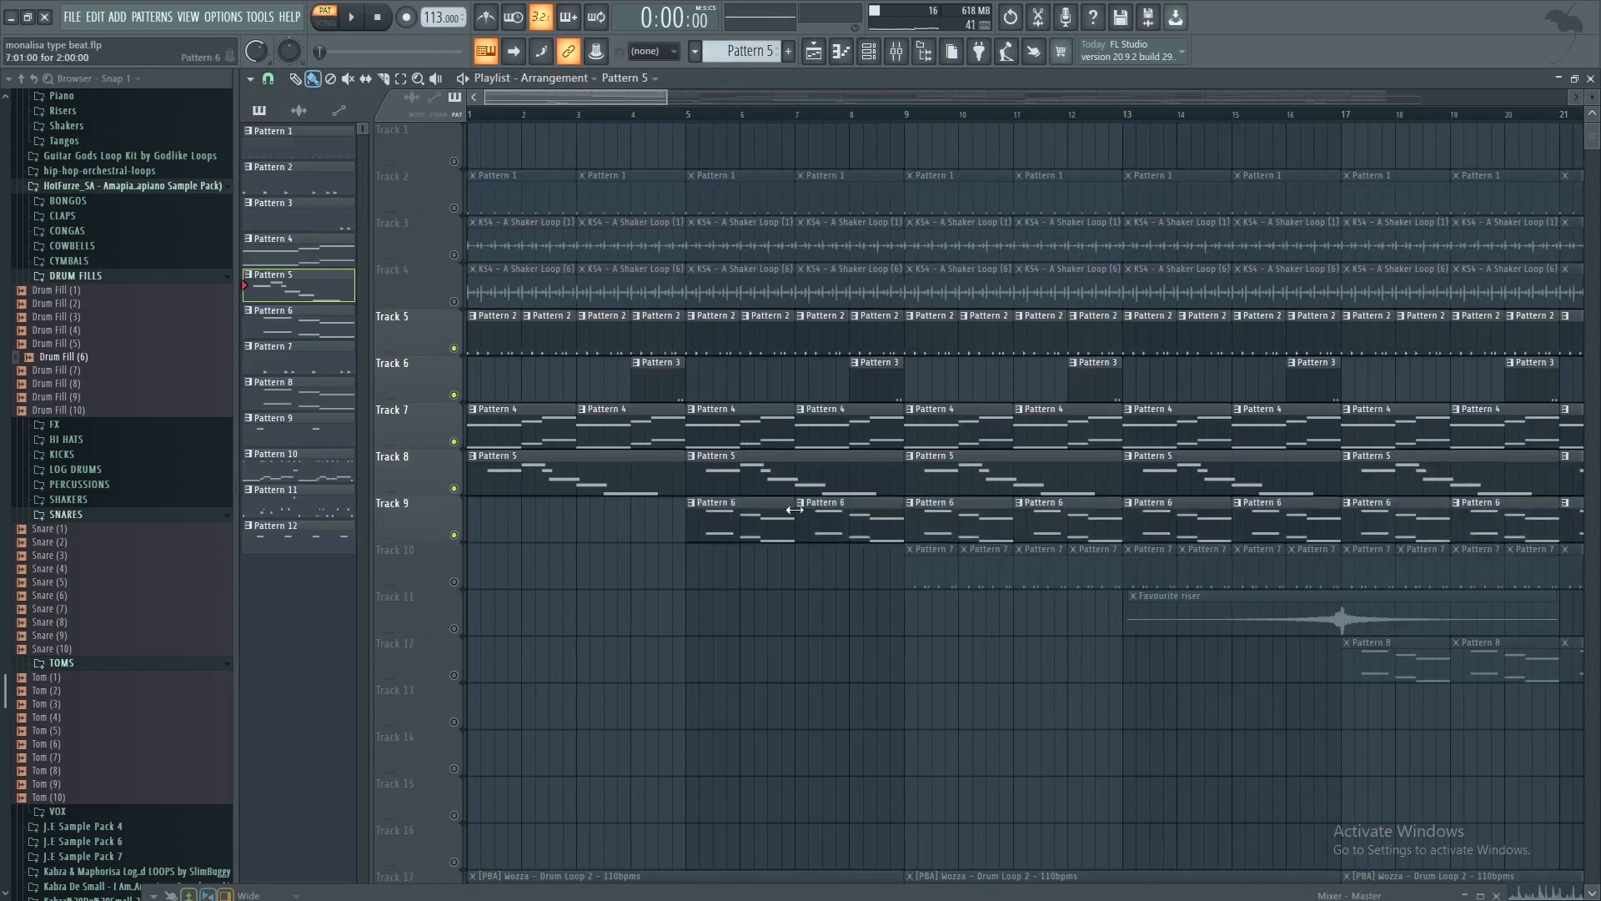
# Open Pattern 6 from Track 9 and inspect the DirectWave settings of its Electric channel
pyautogui.doubleClick(737, 522)
pyautogui.click(897, 55)
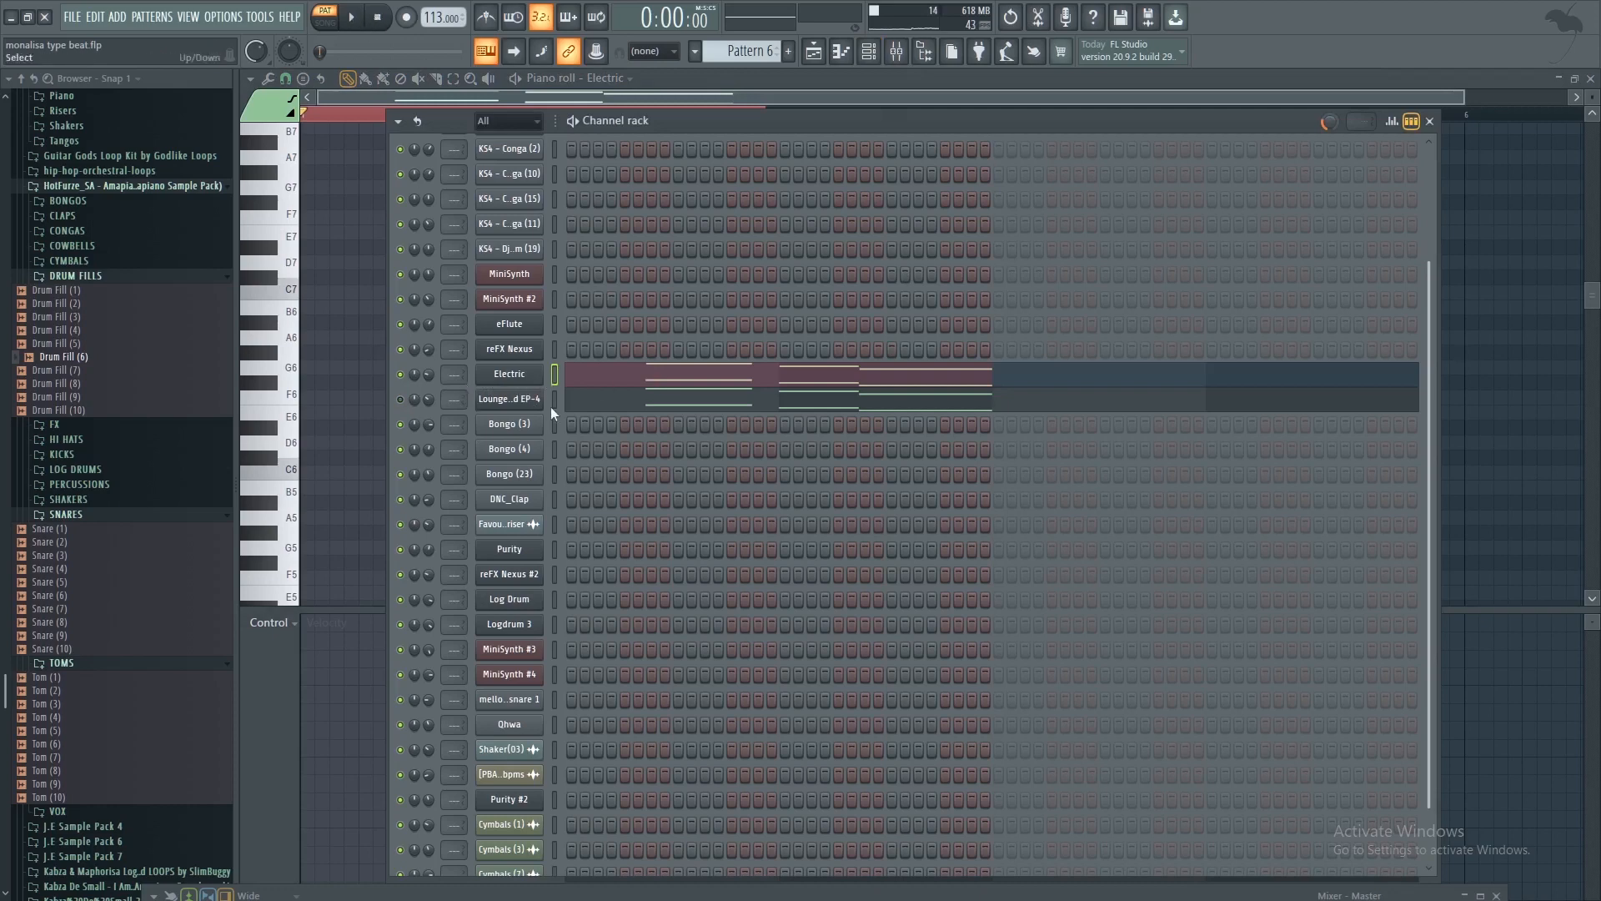
pyautogui.click(522, 374)
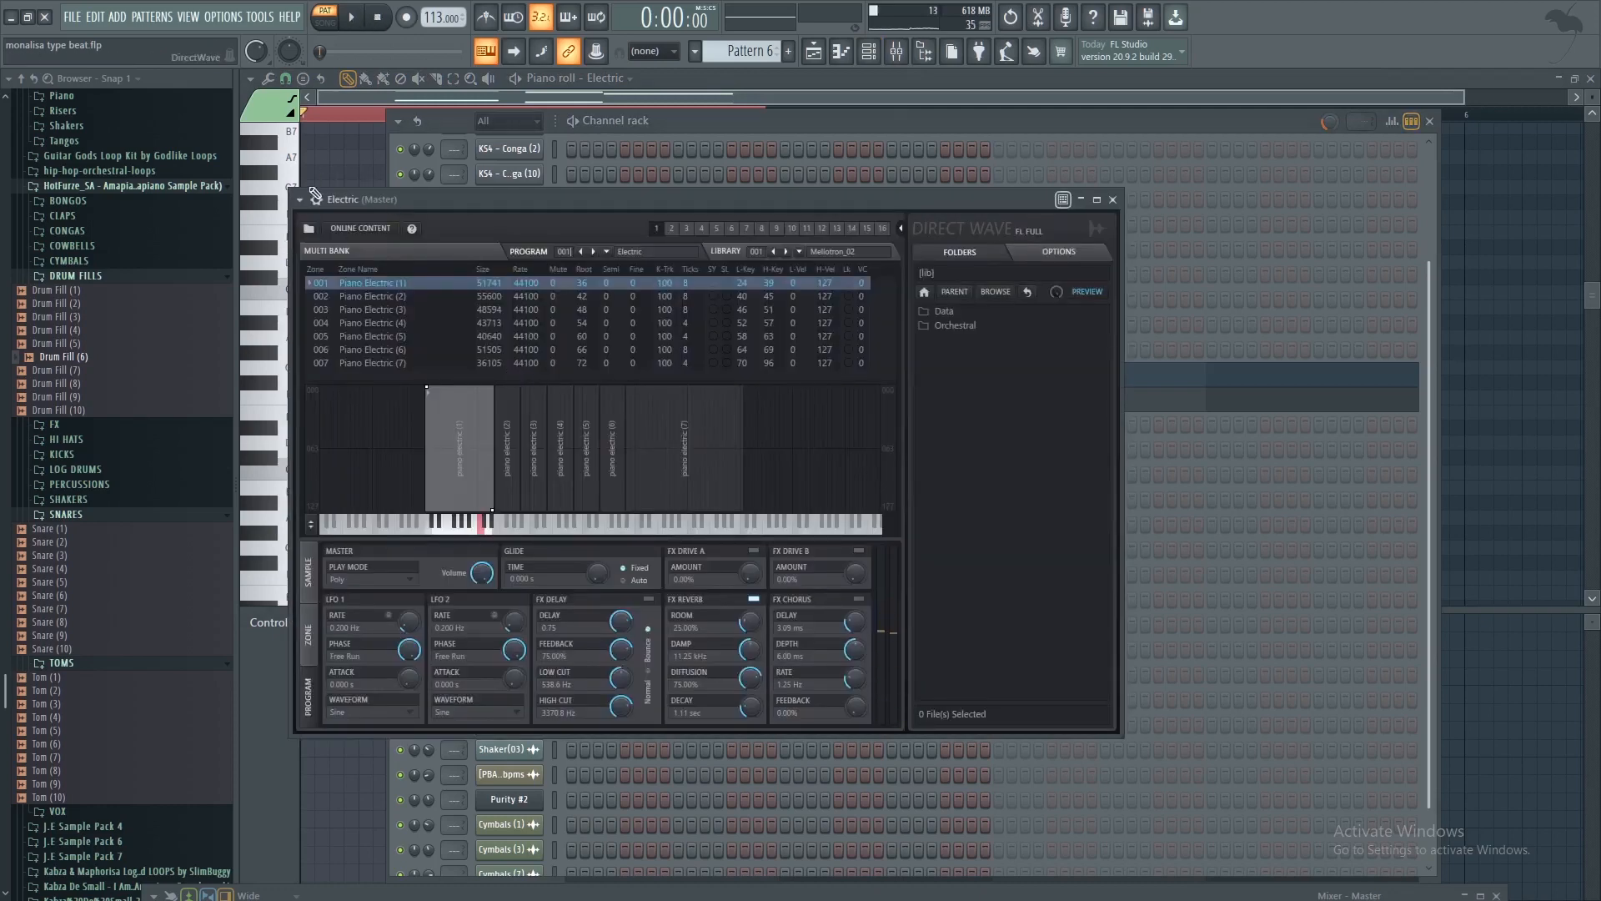
pyautogui.click(1113, 201)
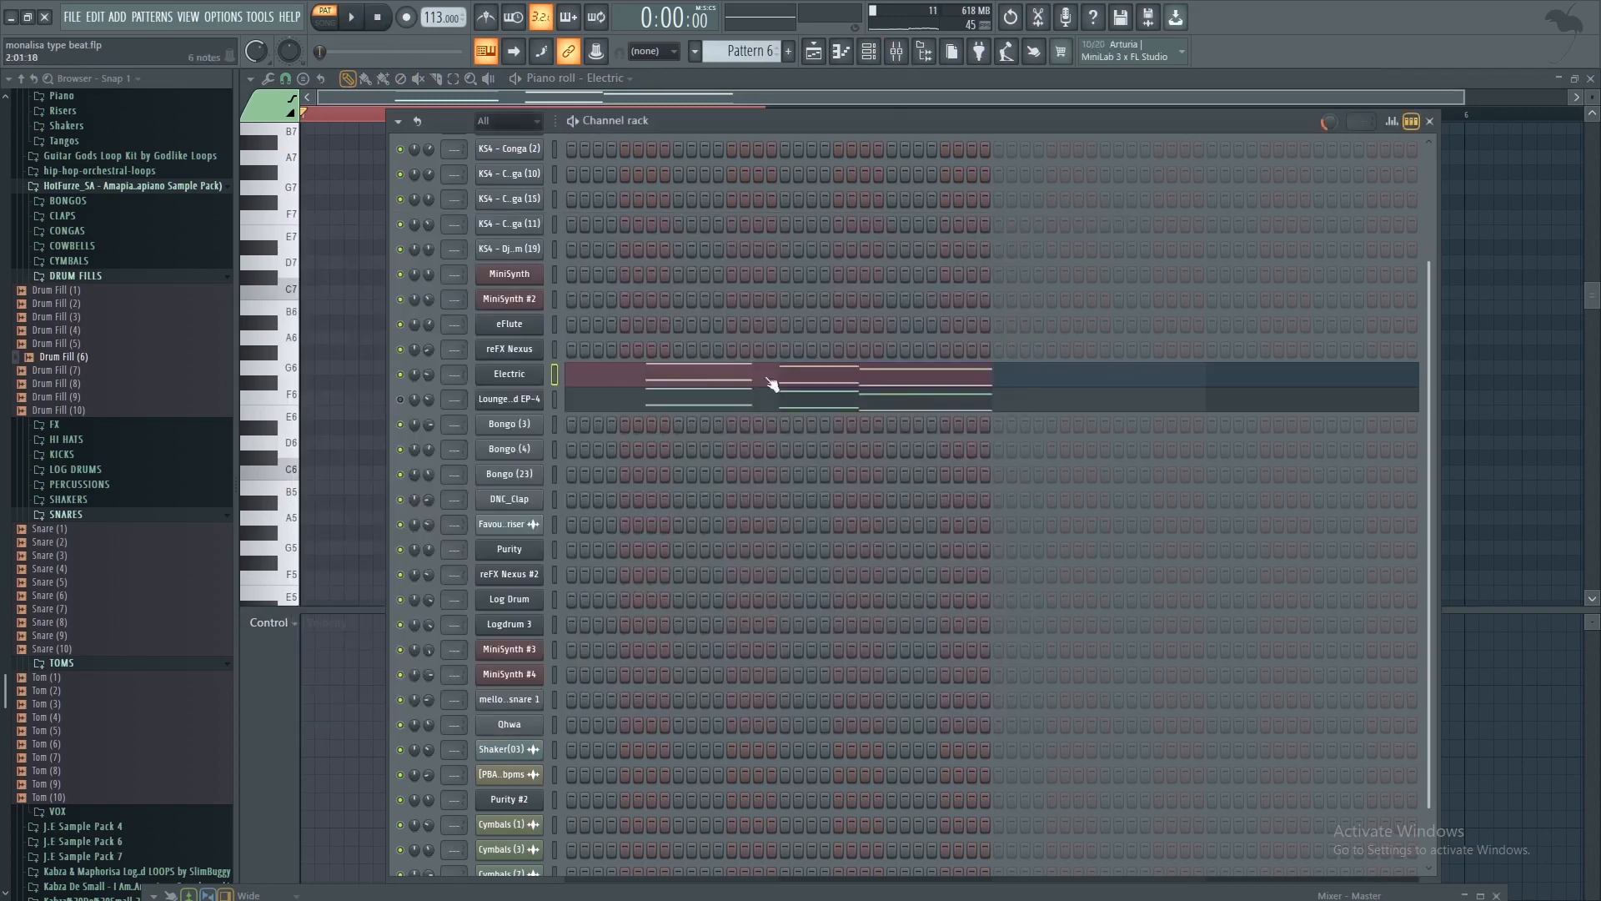
# Play Pattern 6 and examine the Electric channel's notes in the piano roll
pyautogui.click(652, 380)
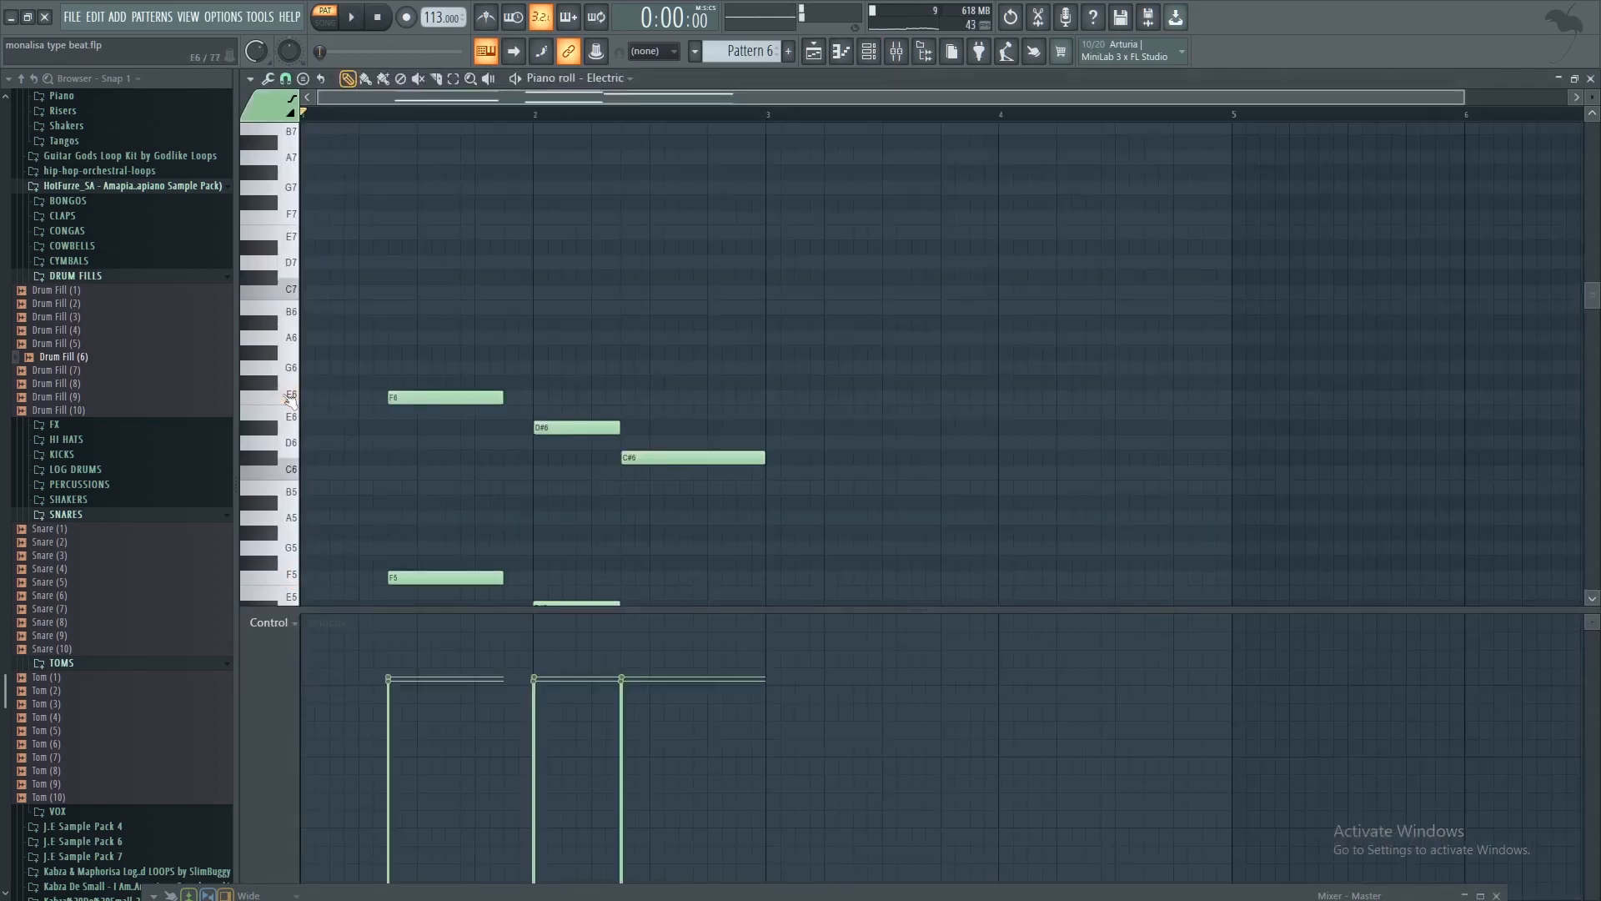
pyautogui.press('space')
pyautogui.scroll(5, 421, 171)
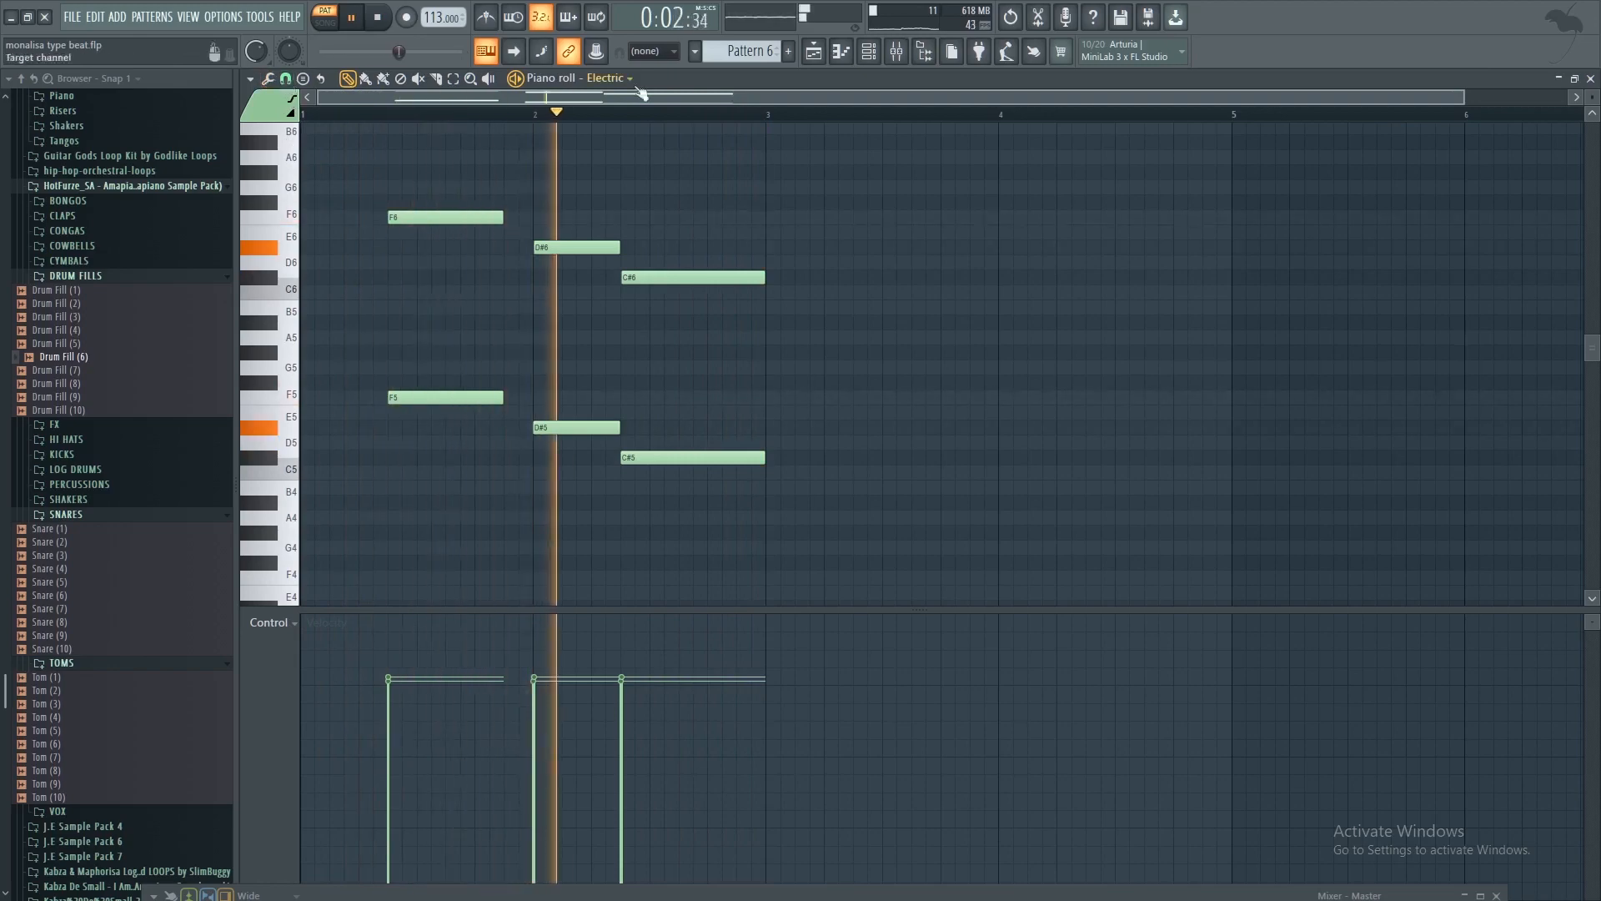
# Examine the bank, program and effect settings of the Lounge Lizard EP-4 channel while Pattern 6 plays, and stop playback
pyautogui.click(870, 58)
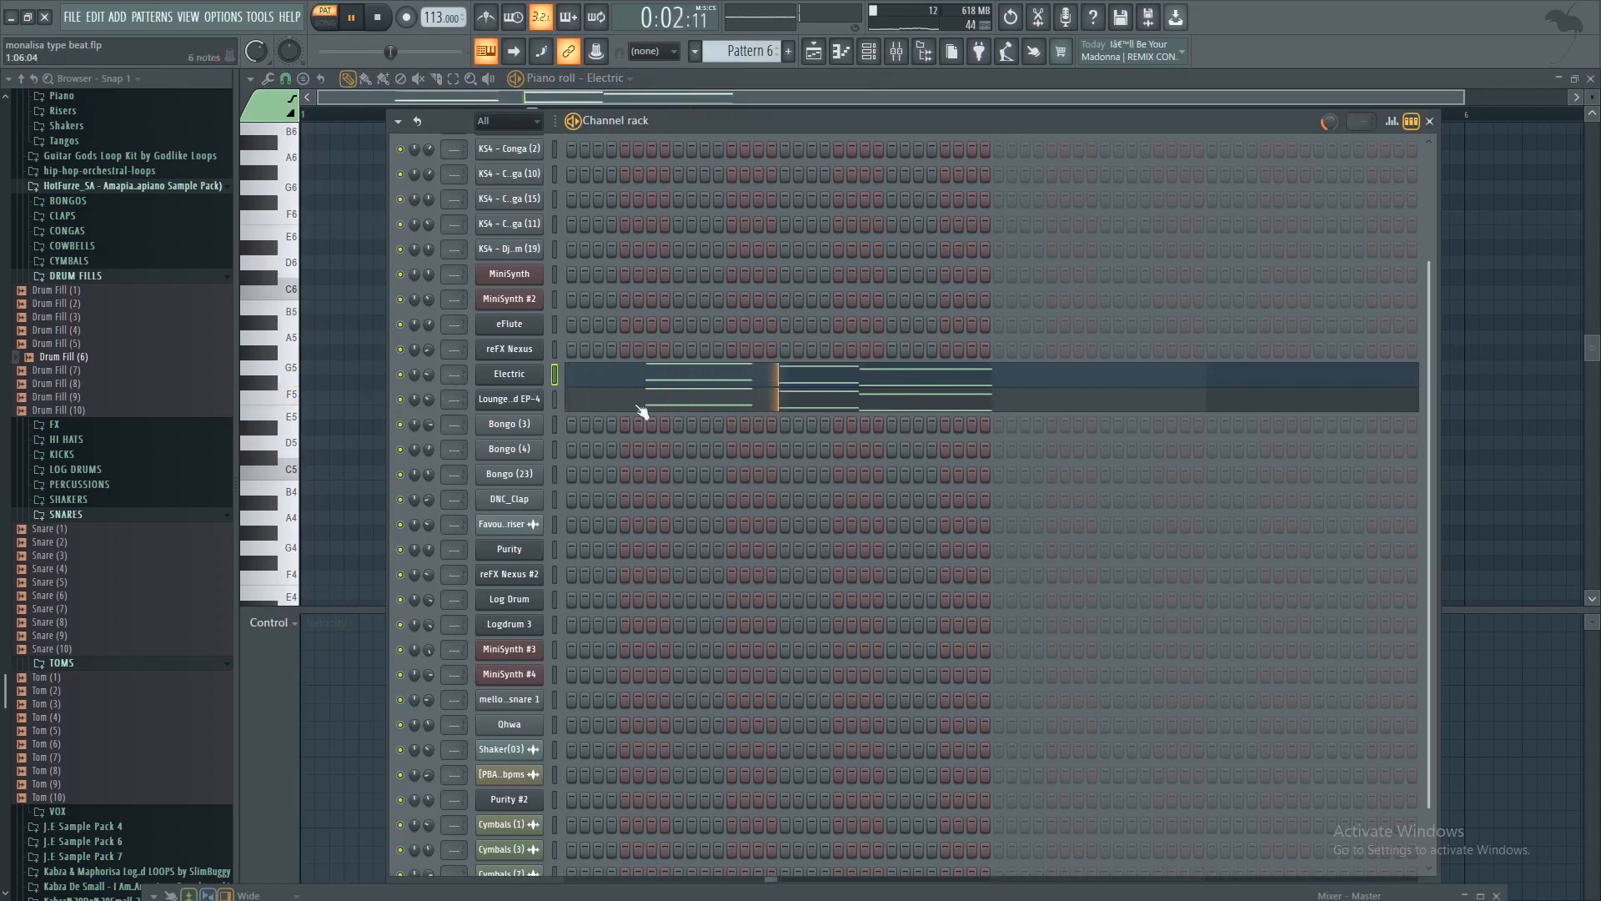
pyautogui.click(500, 398)
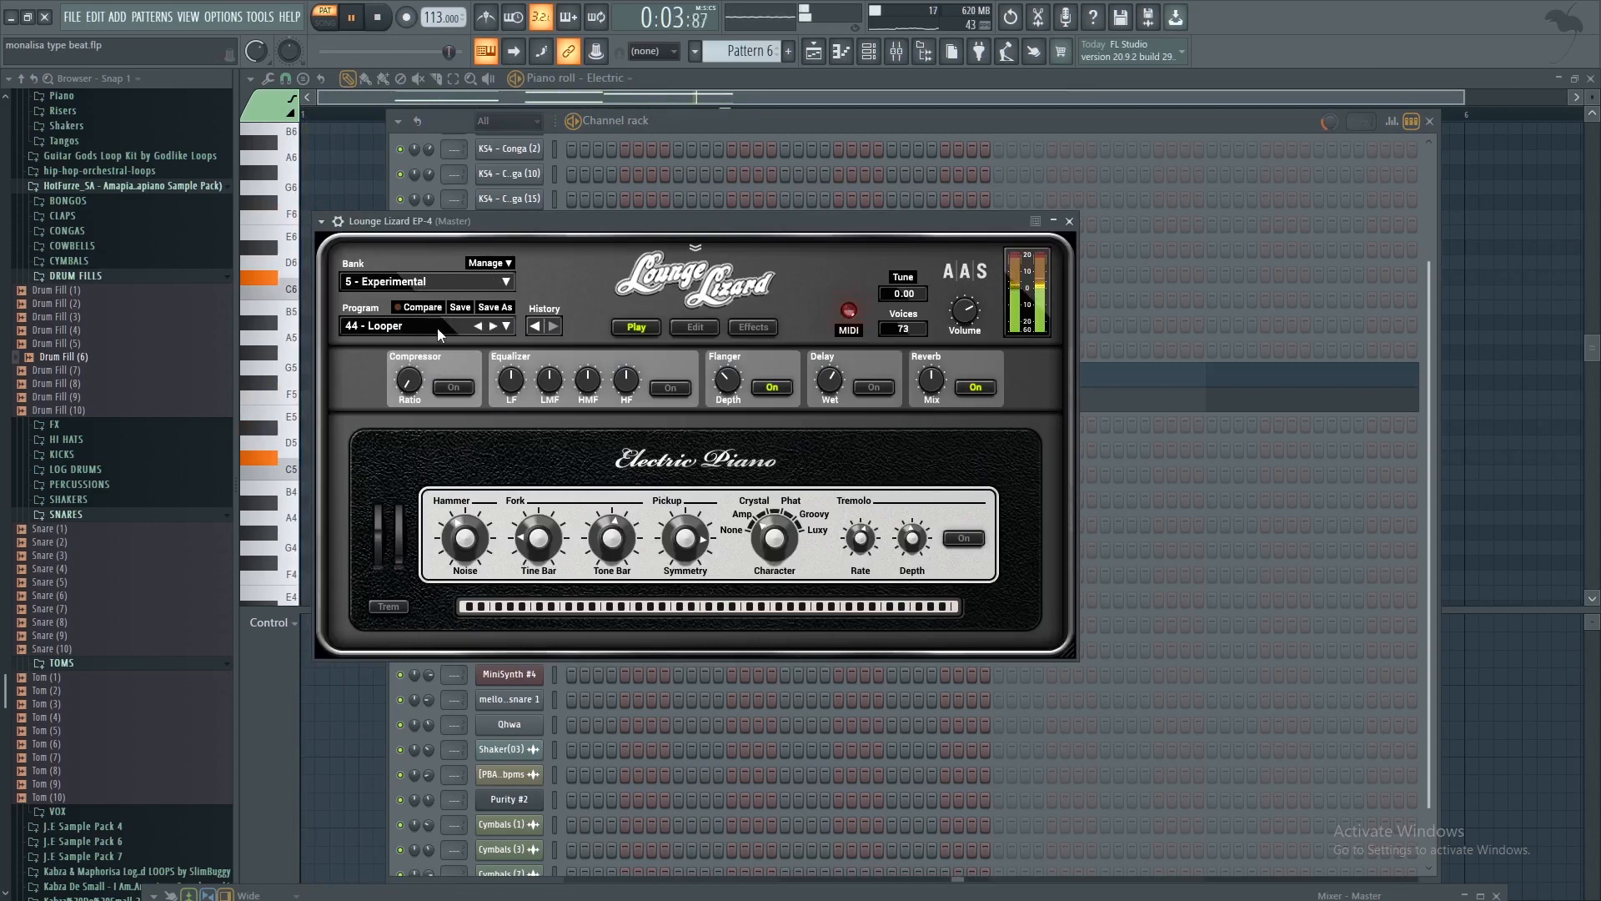
pyautogui.click(447, 283)
pyautogui.click(447, 283)
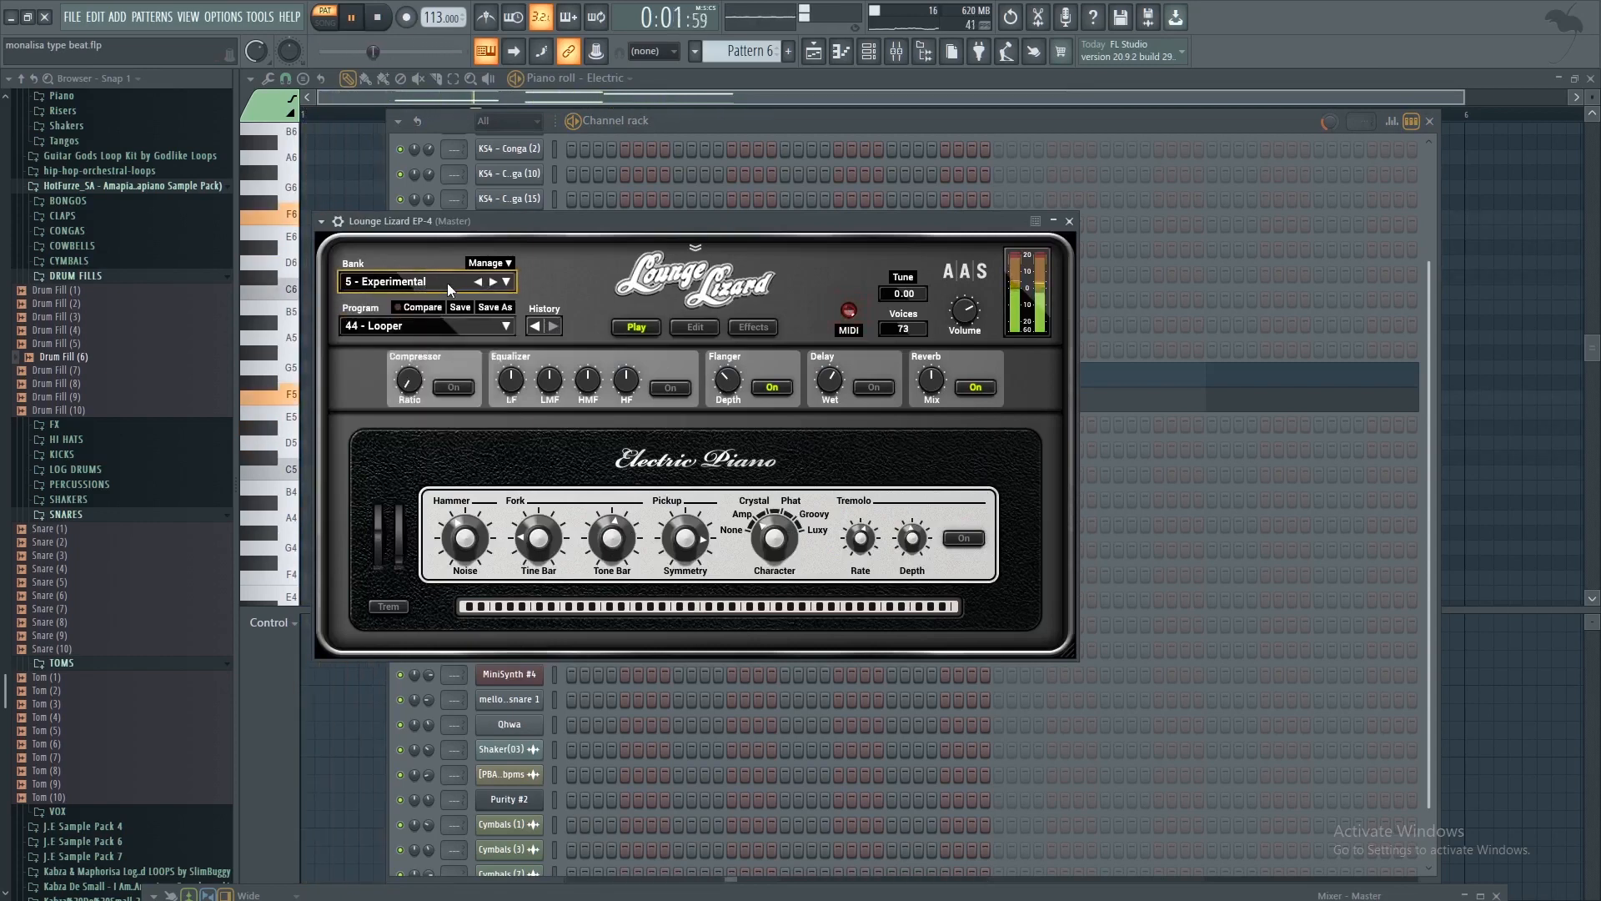
pyautogui.click(432, 324)
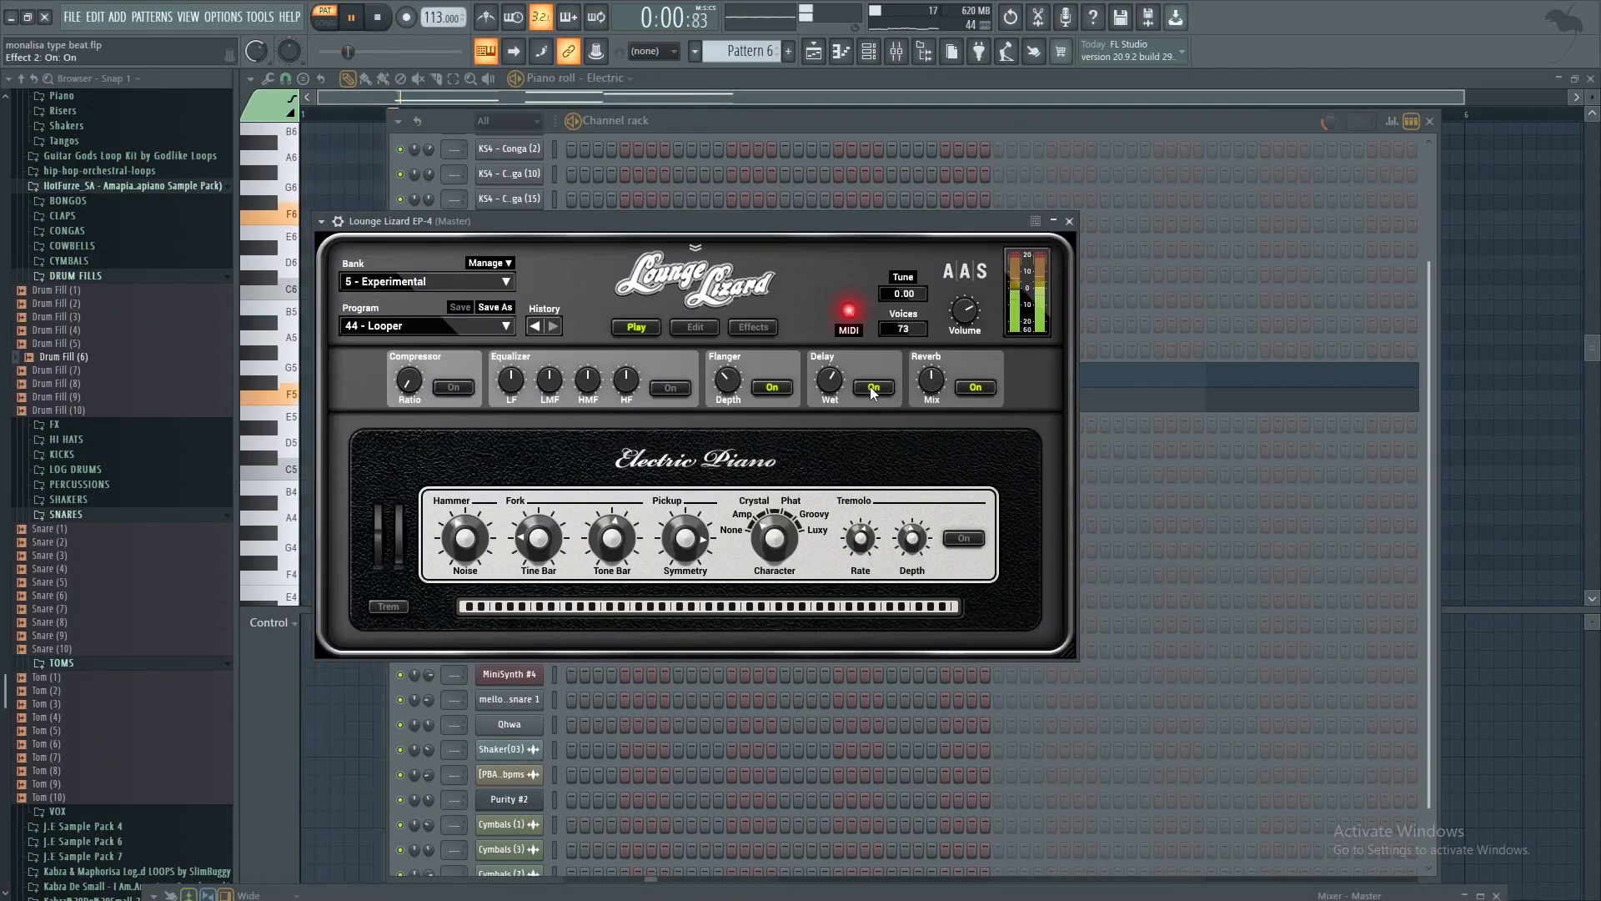
pyautogui.click(1068, 220)
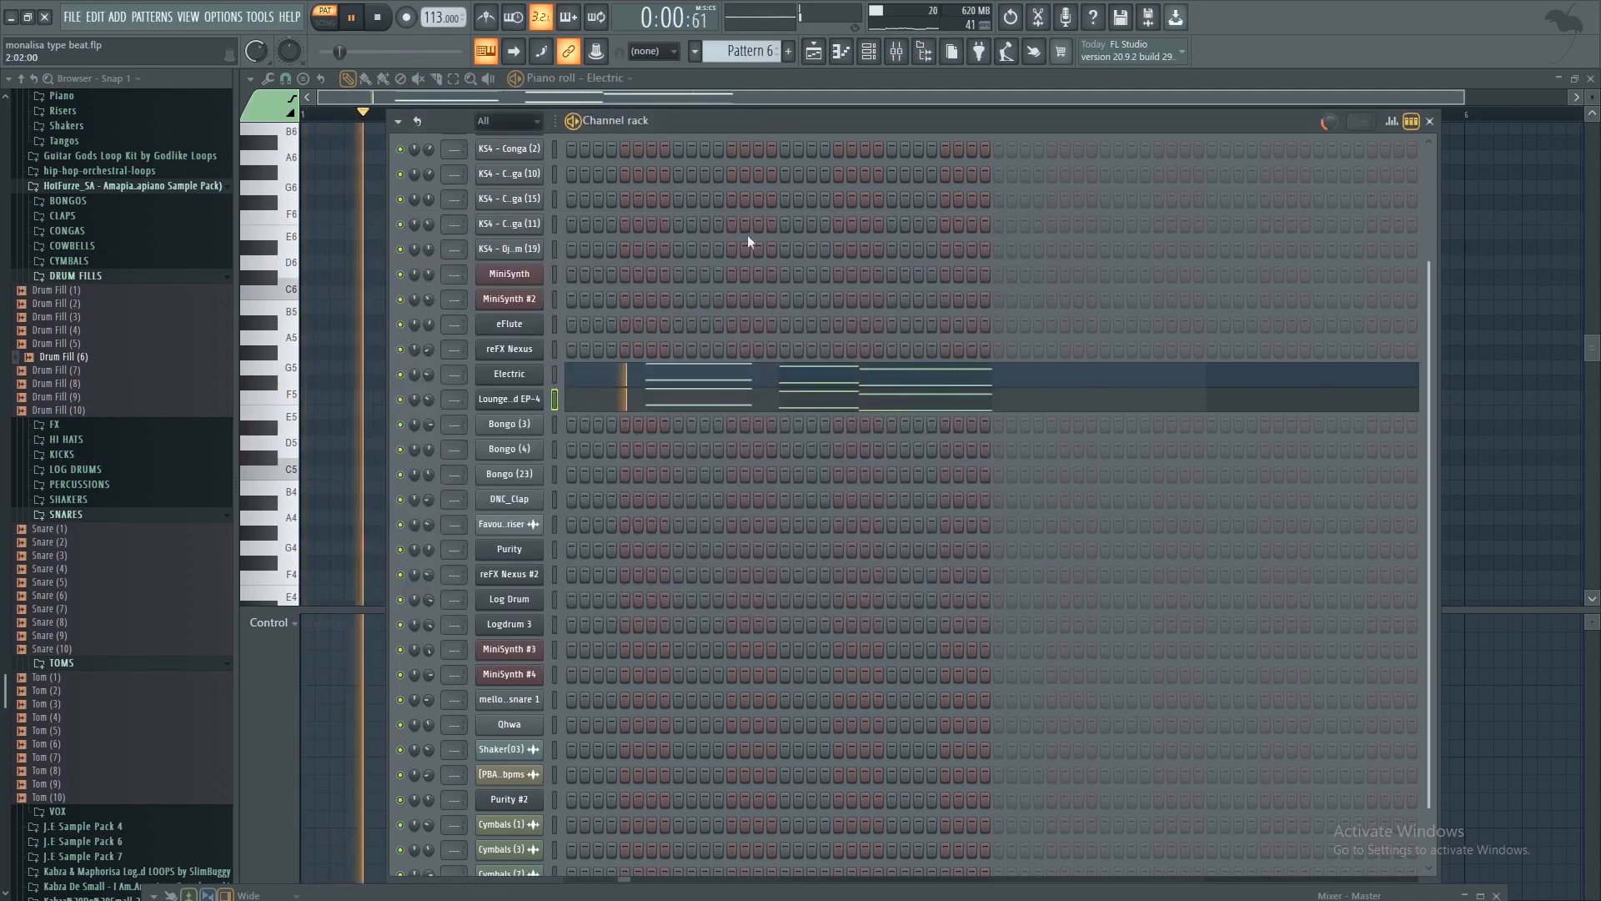
pyautogui.click(375, 22)
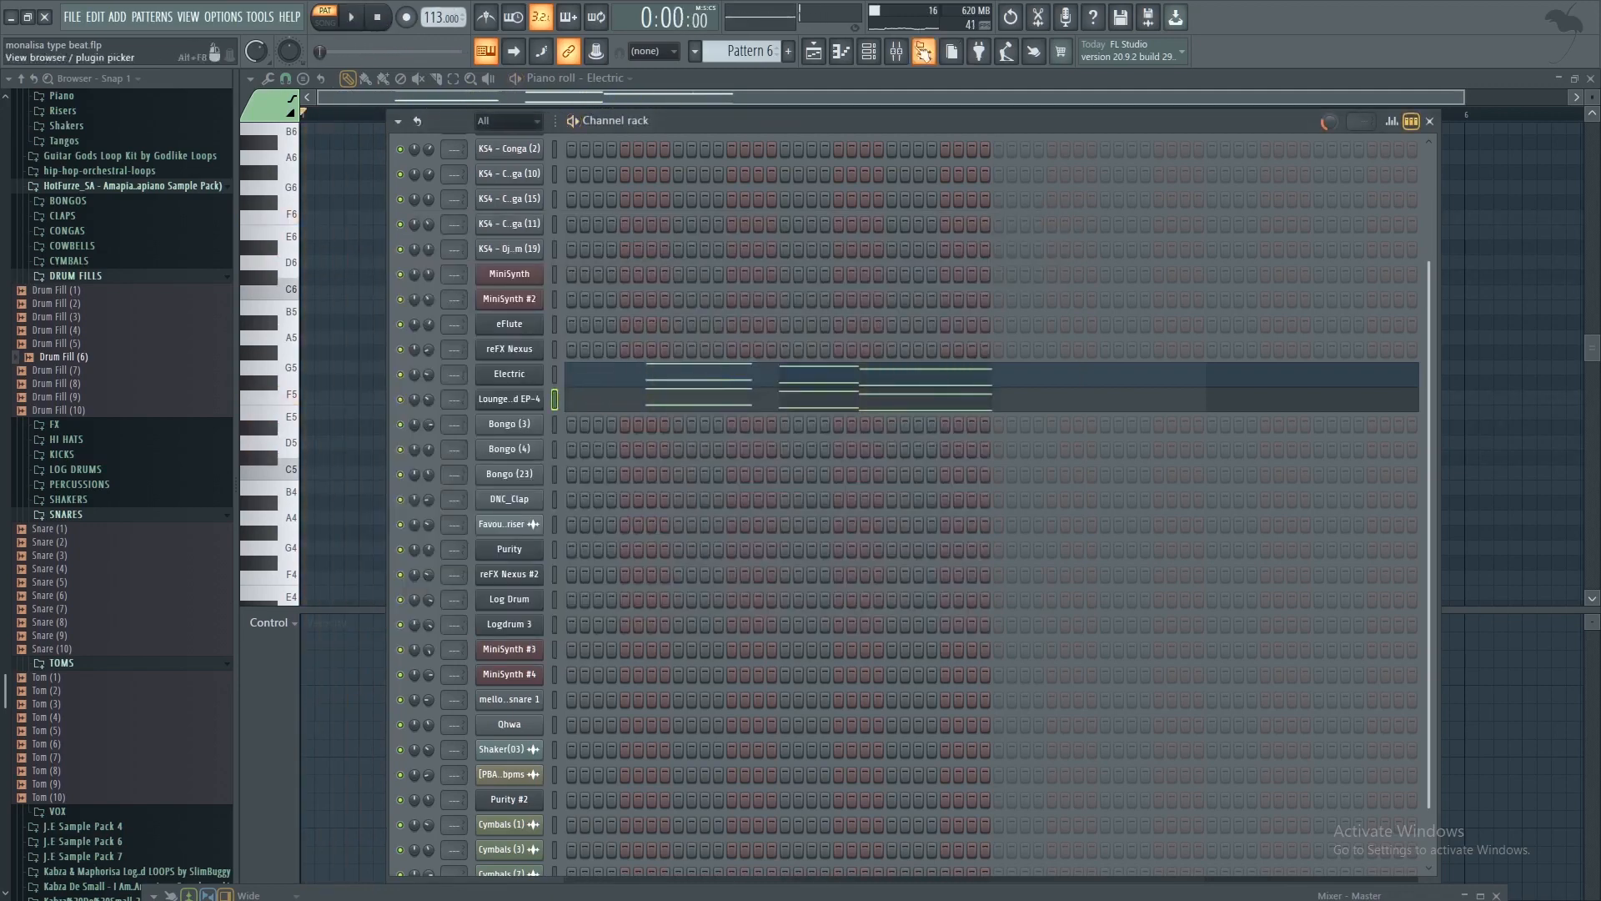
# Open Pattern 7 from Track 10 of the playlist and view its bongo and clap steps in the channel rack
pyautogui.click(814, 52)
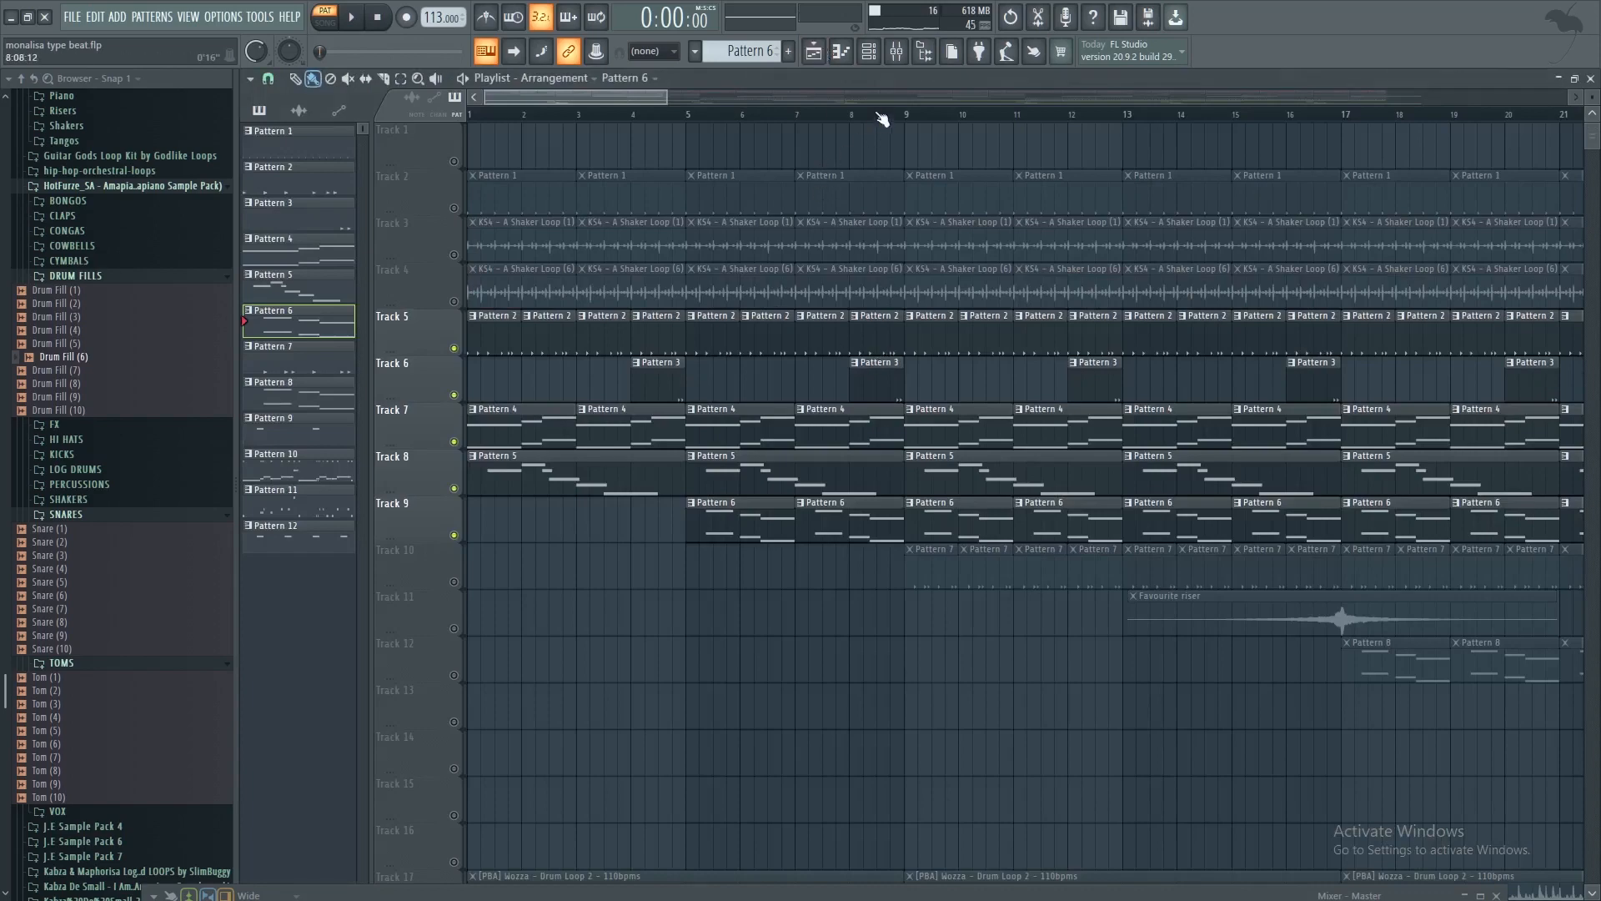
pyautogui.scroll(-4, 882, 120)
pyautogui.scroll(-3, 884, 596)
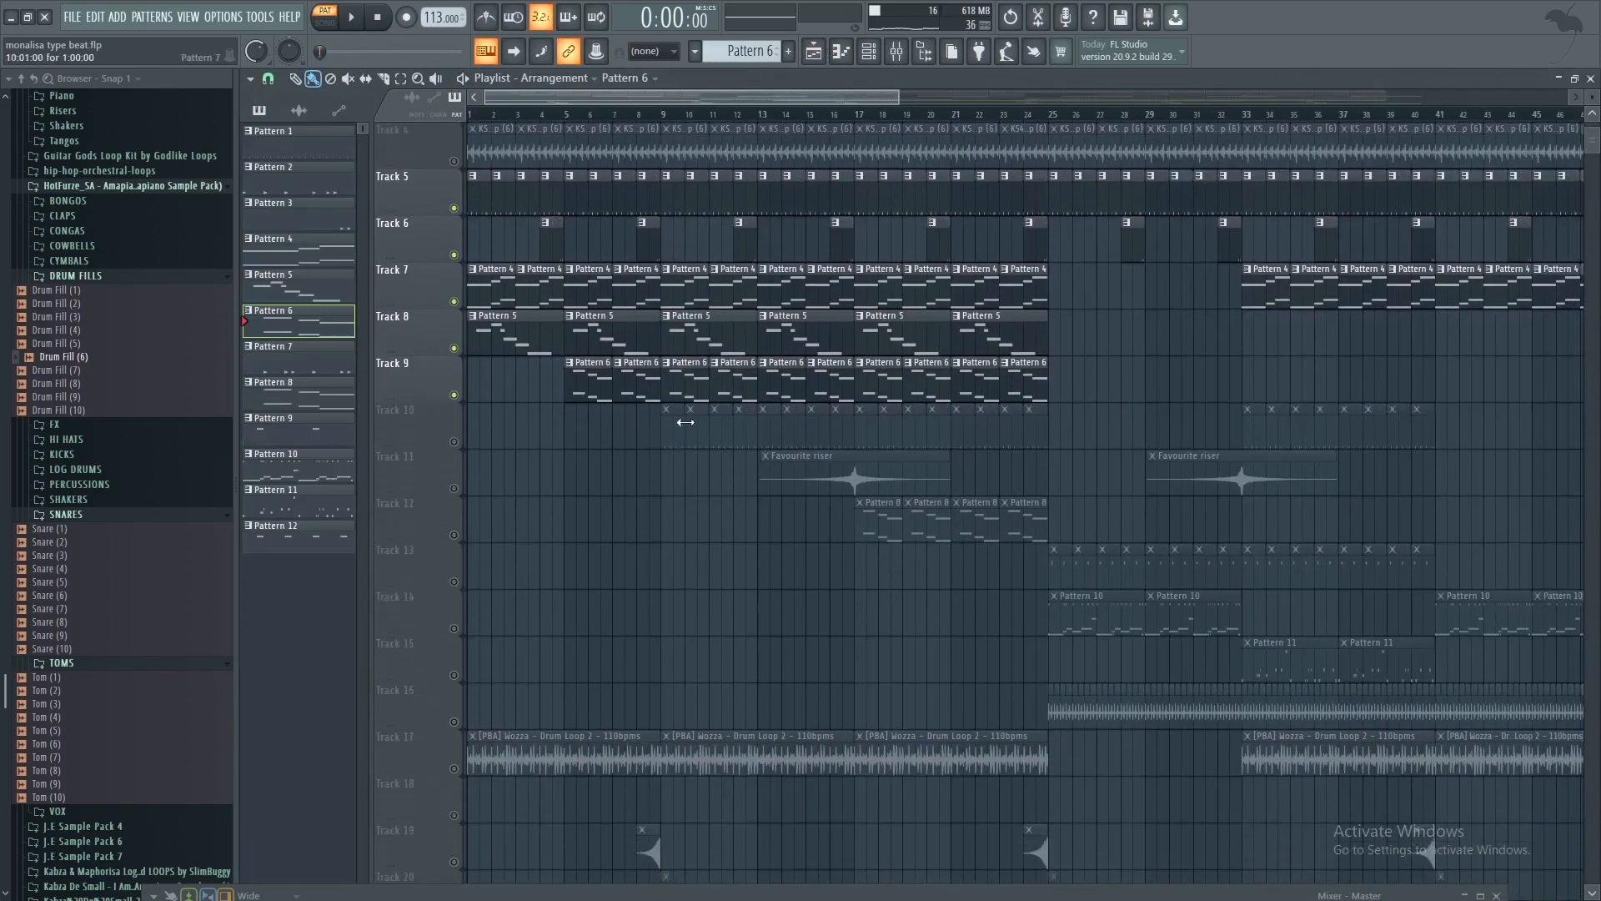
pyautogui.press('F7')
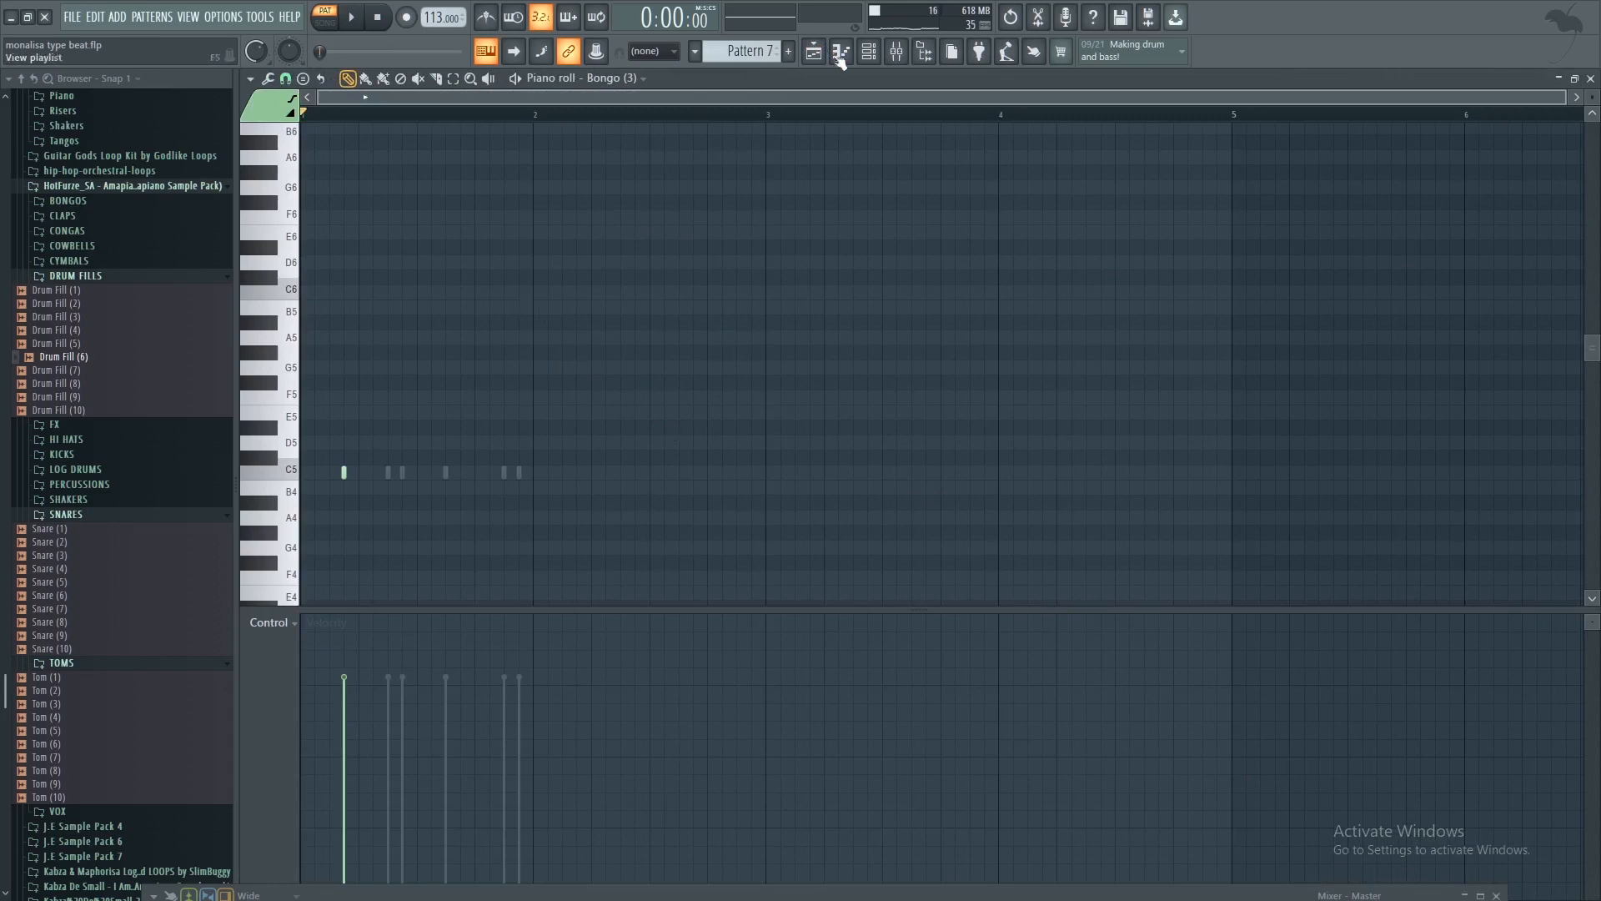
pyautogui.click(868, 50)
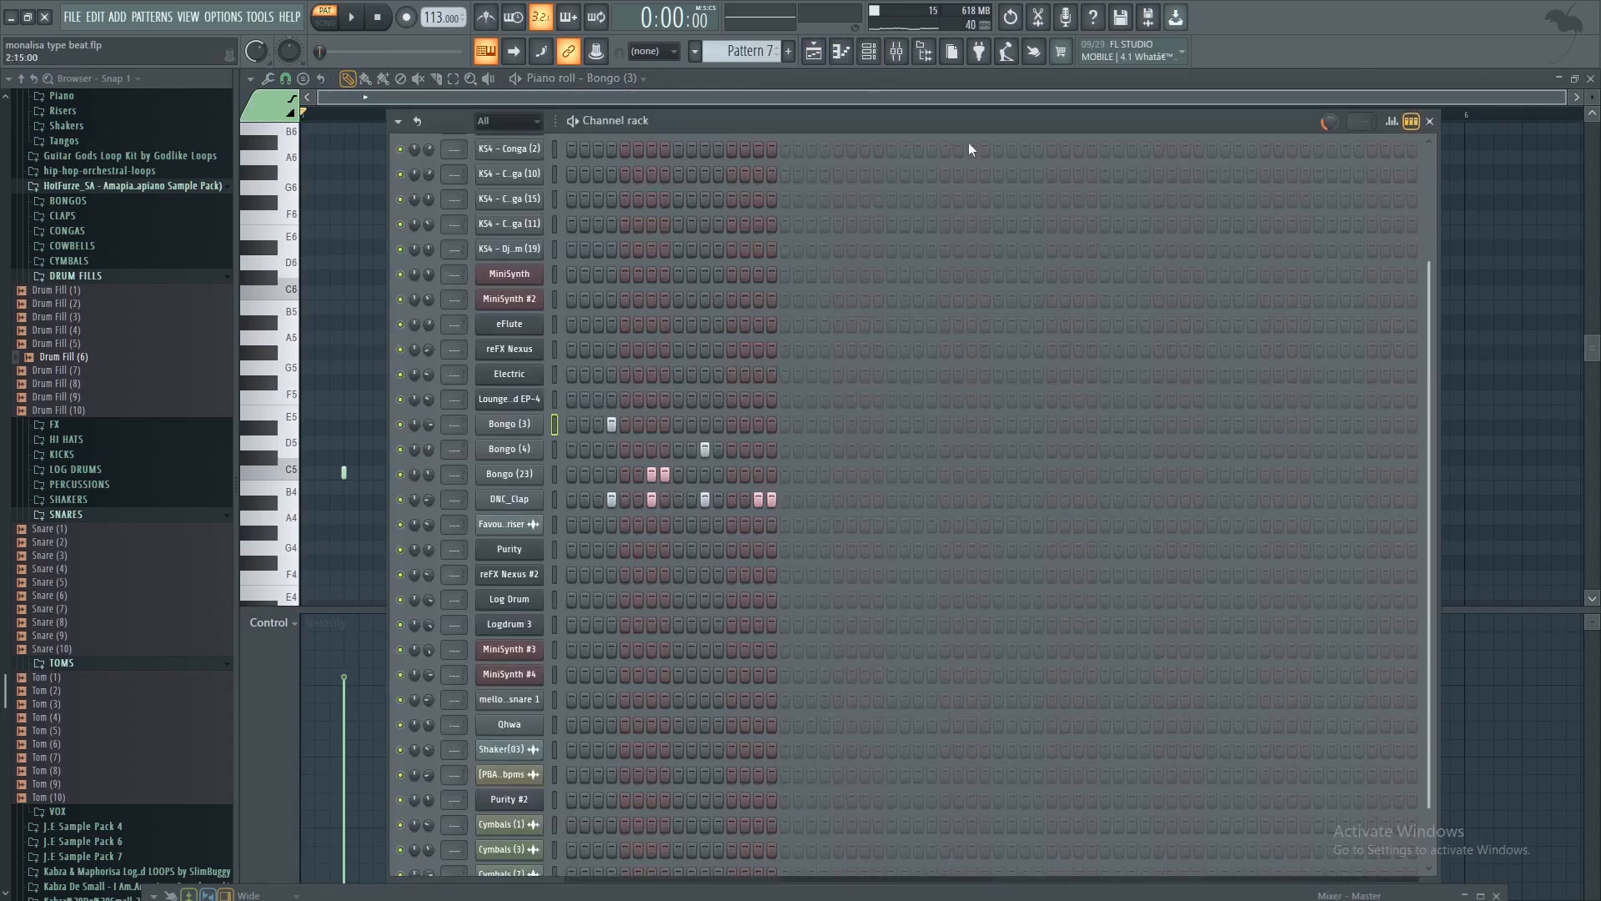
# Unmute Track 10 in the playlist, then play its Pattern 7 with the bongo and clap steps shown in the channel rack
pyautogui.click(814, 53)
pyautogui.click(454, 443)
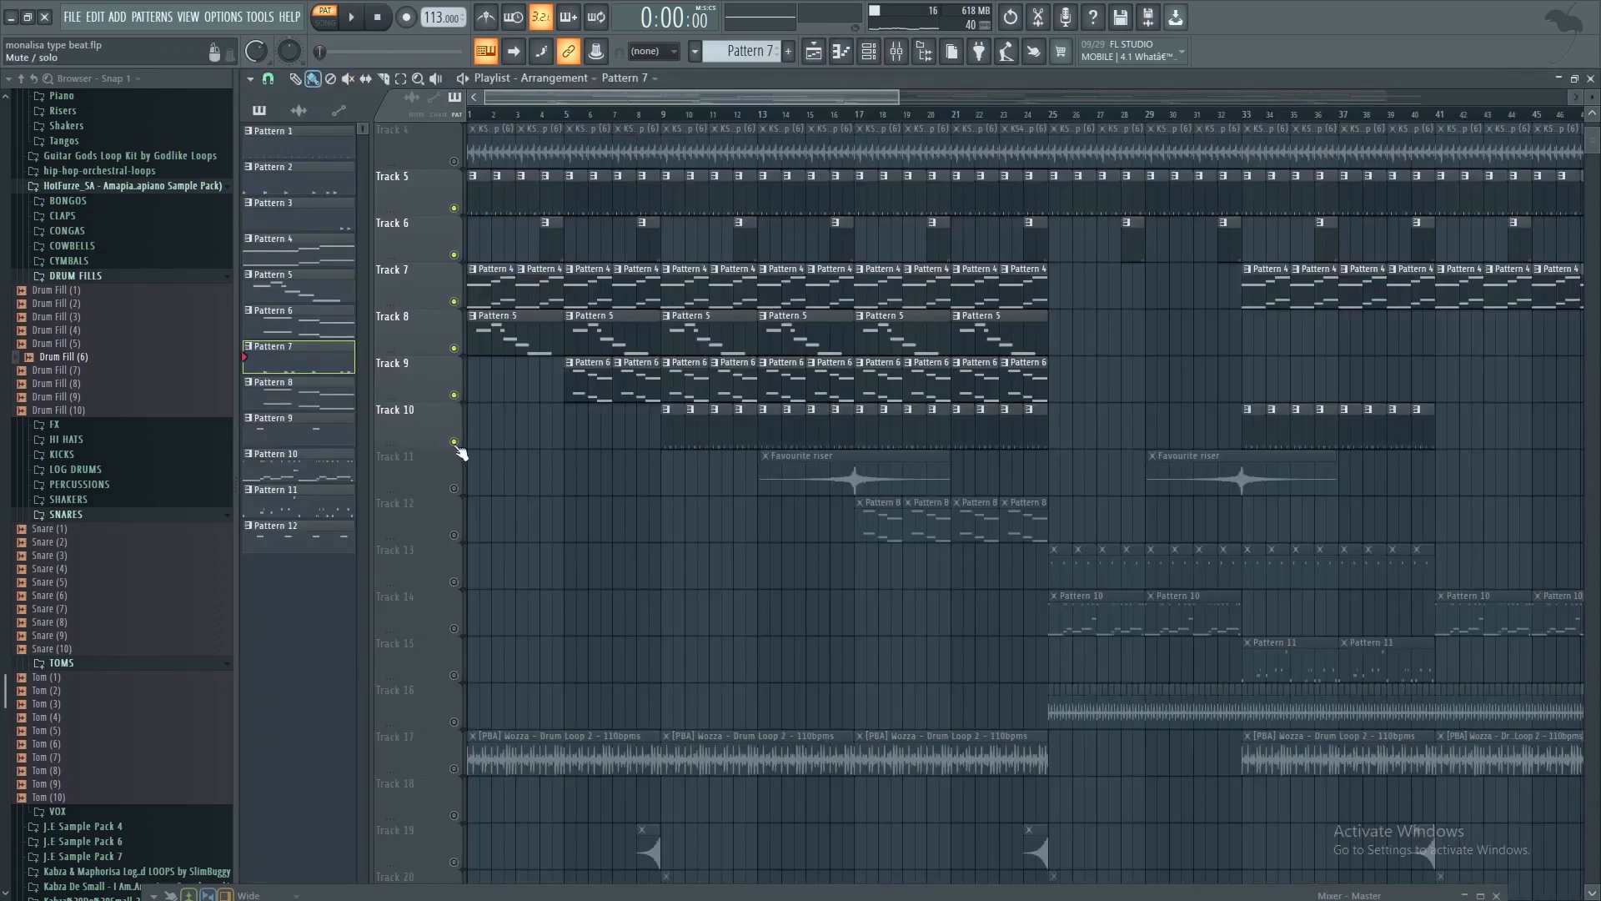
pyautogui.doubleClick(714, 433)
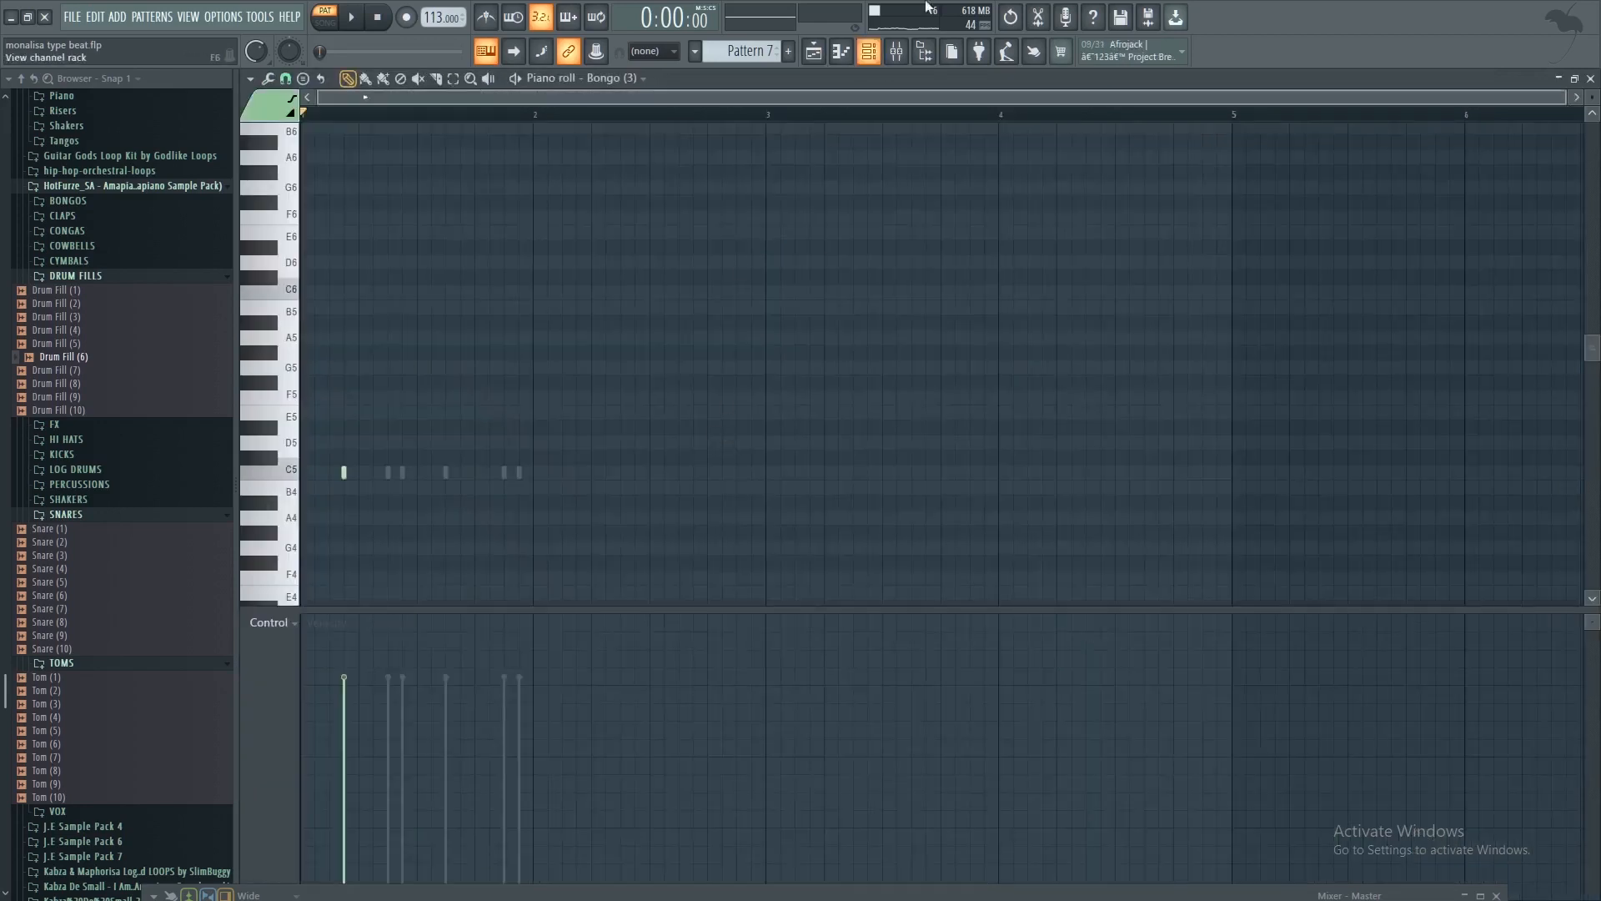
pyautogui.click(871, 56)
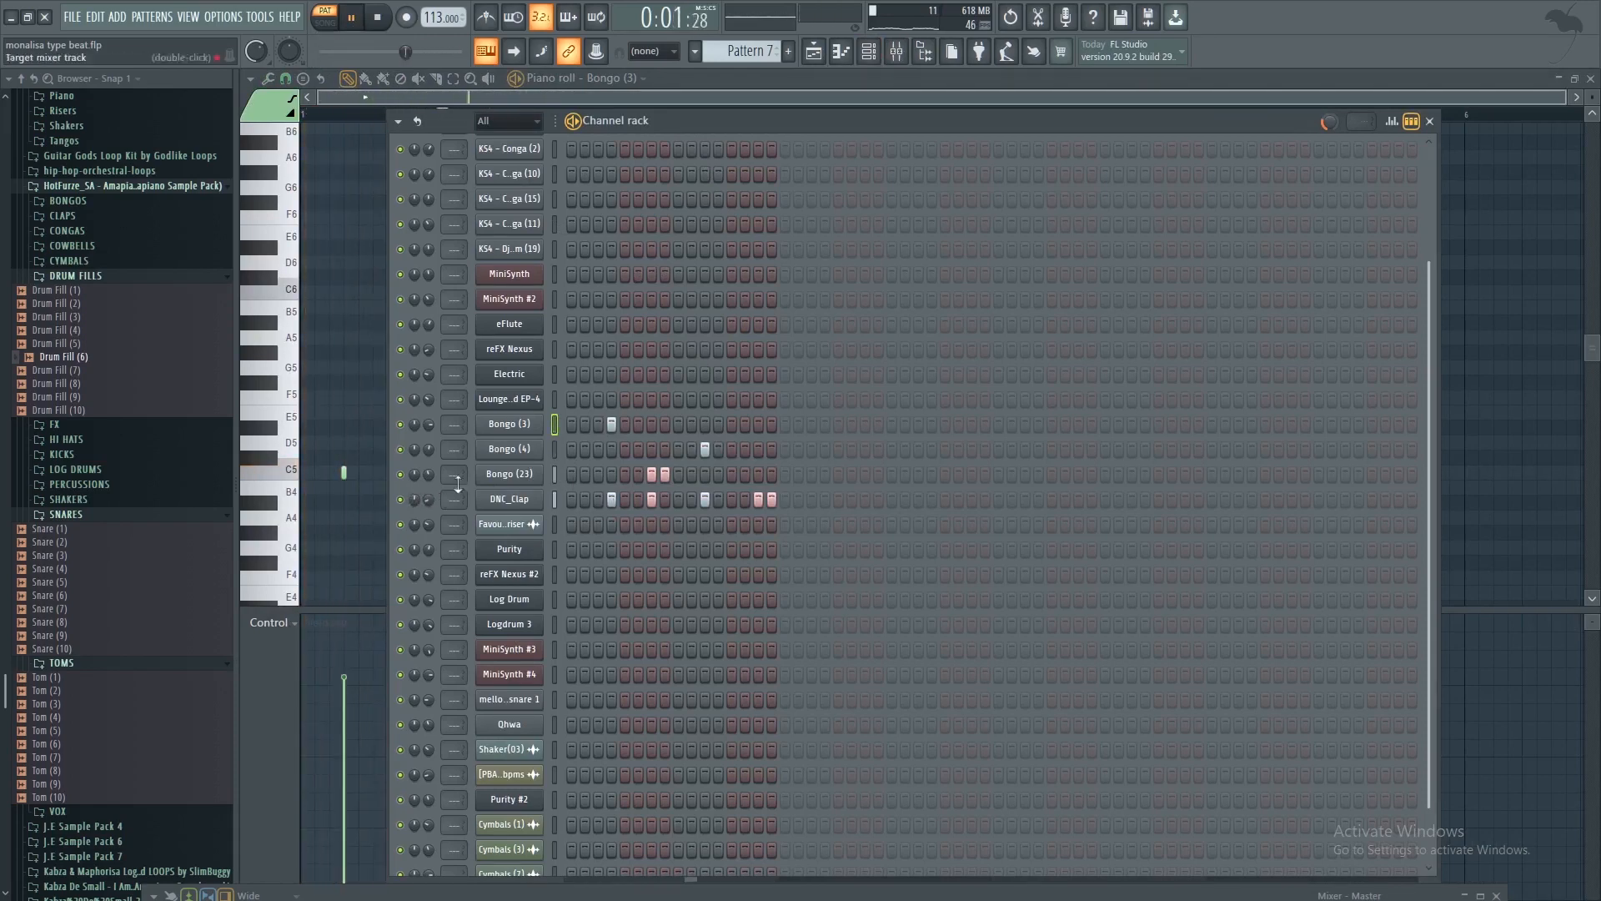
pyautogui.click(376, 18)
# Inspect the sampler settings of the Bongo (3), Bongo (4), Bongo (23) and DNC_Clap channels one after another
pyautogui.click(507, 425)
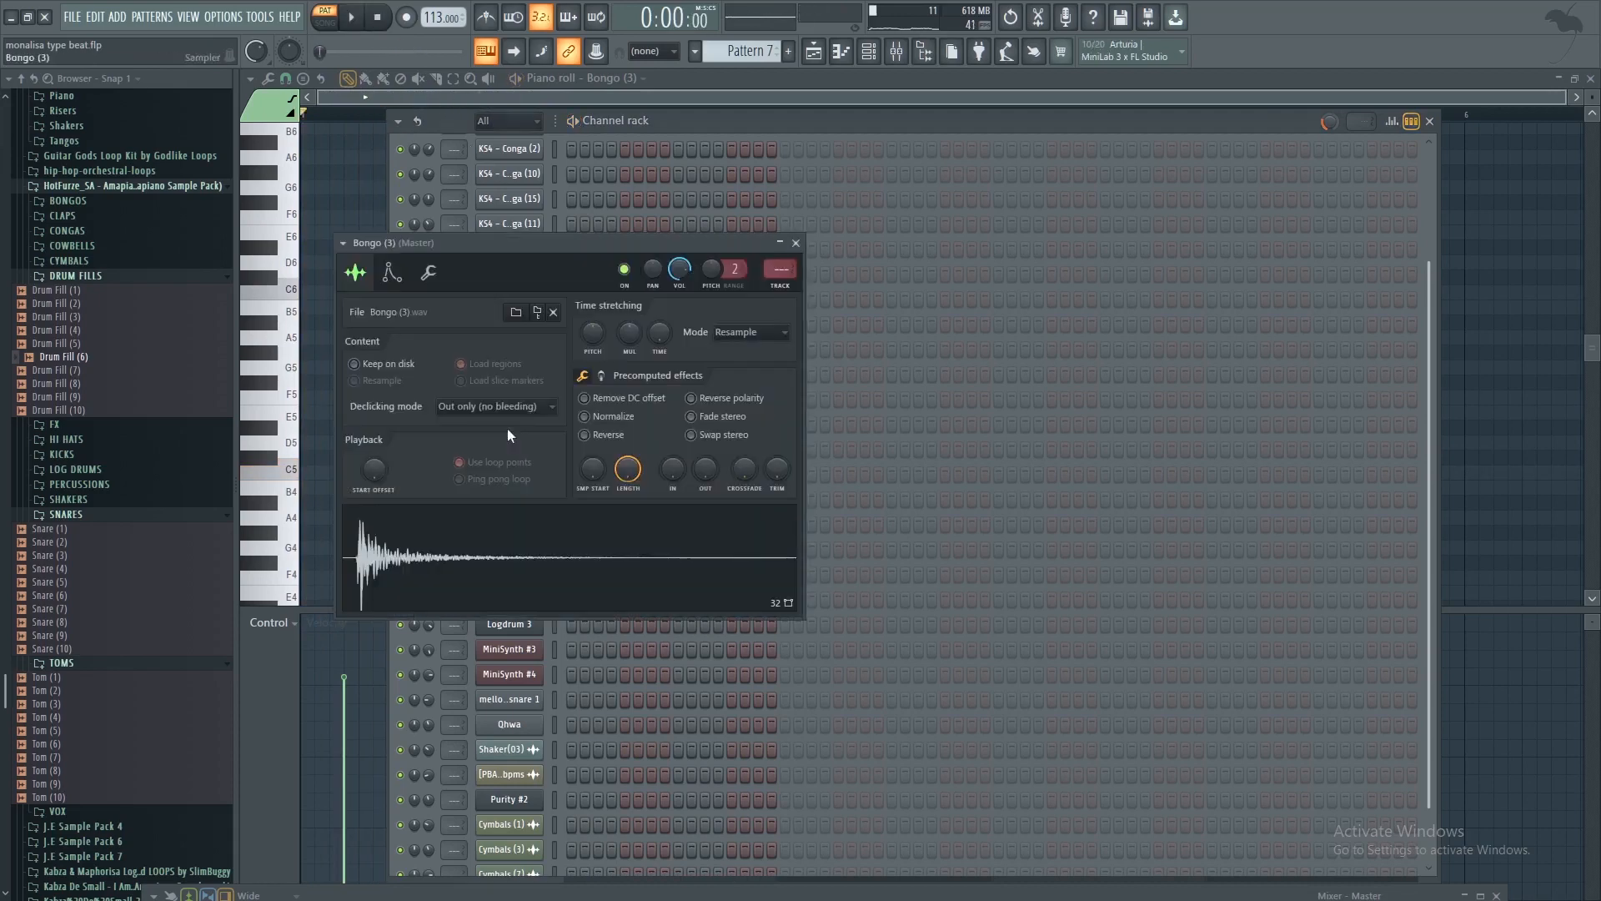
pyautogui.click(796, 242)
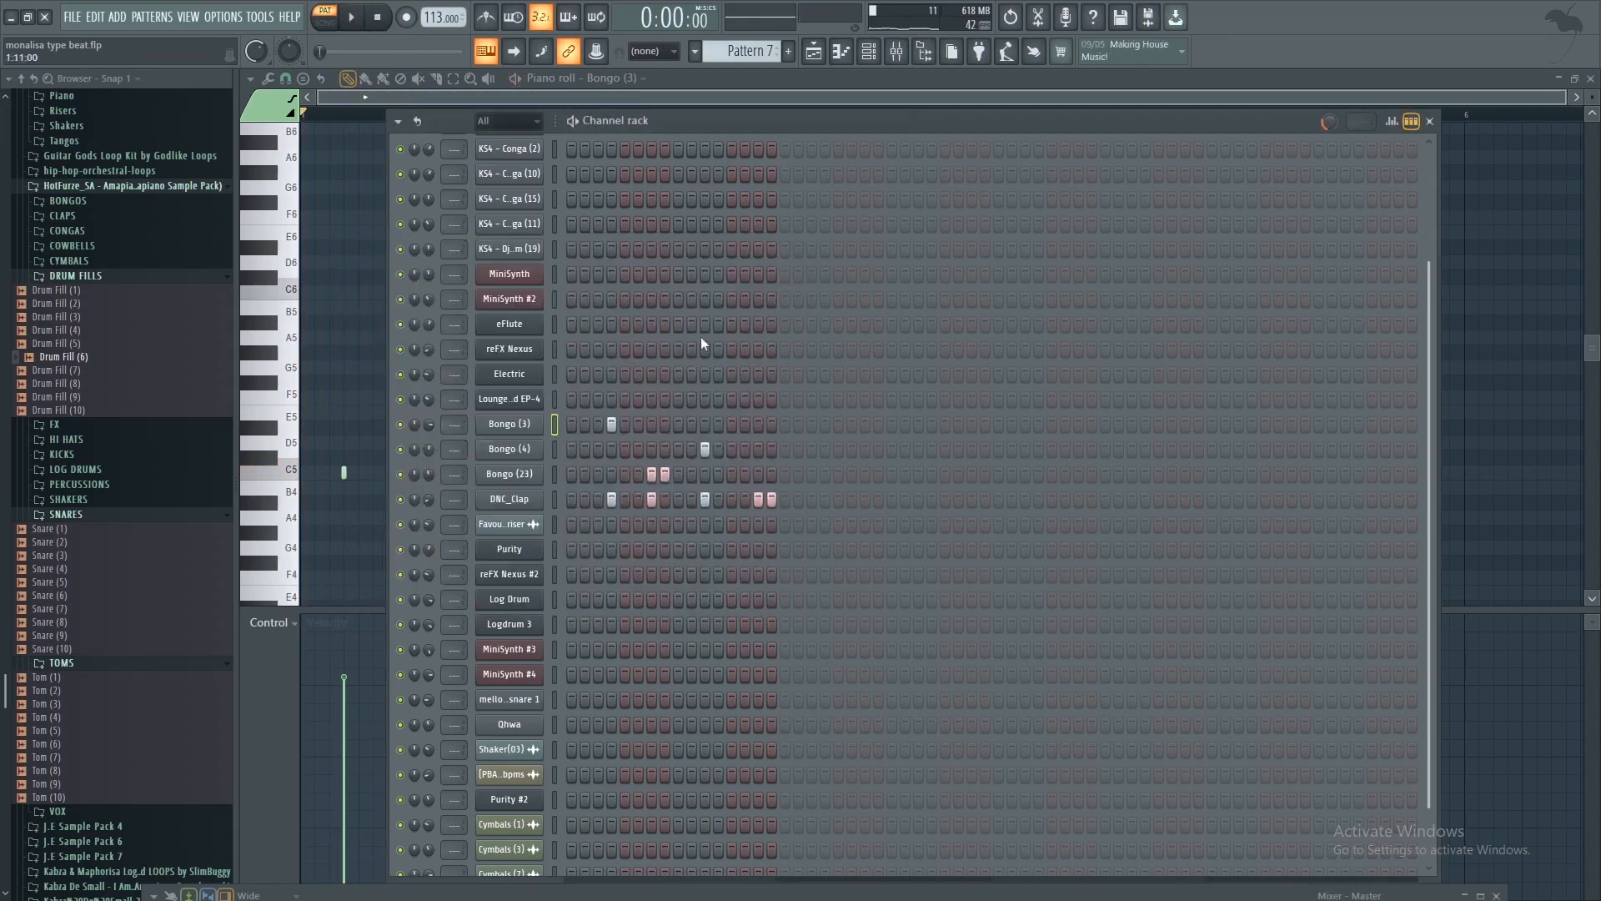
pyautogui.click(523, 449)
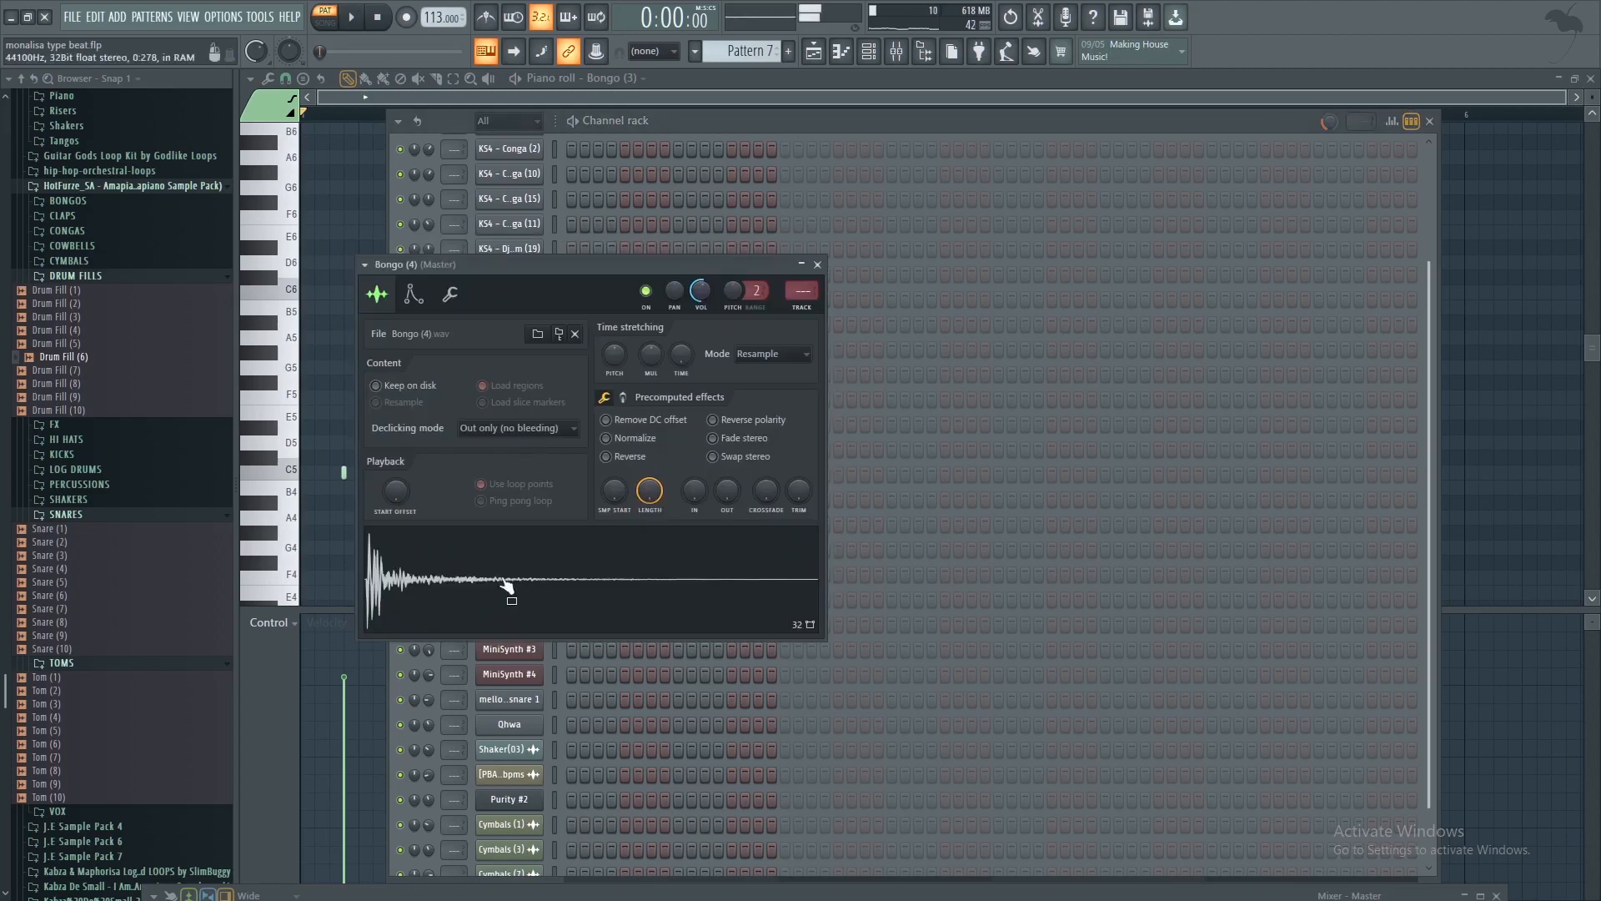
pyautogui.click(817, 264)
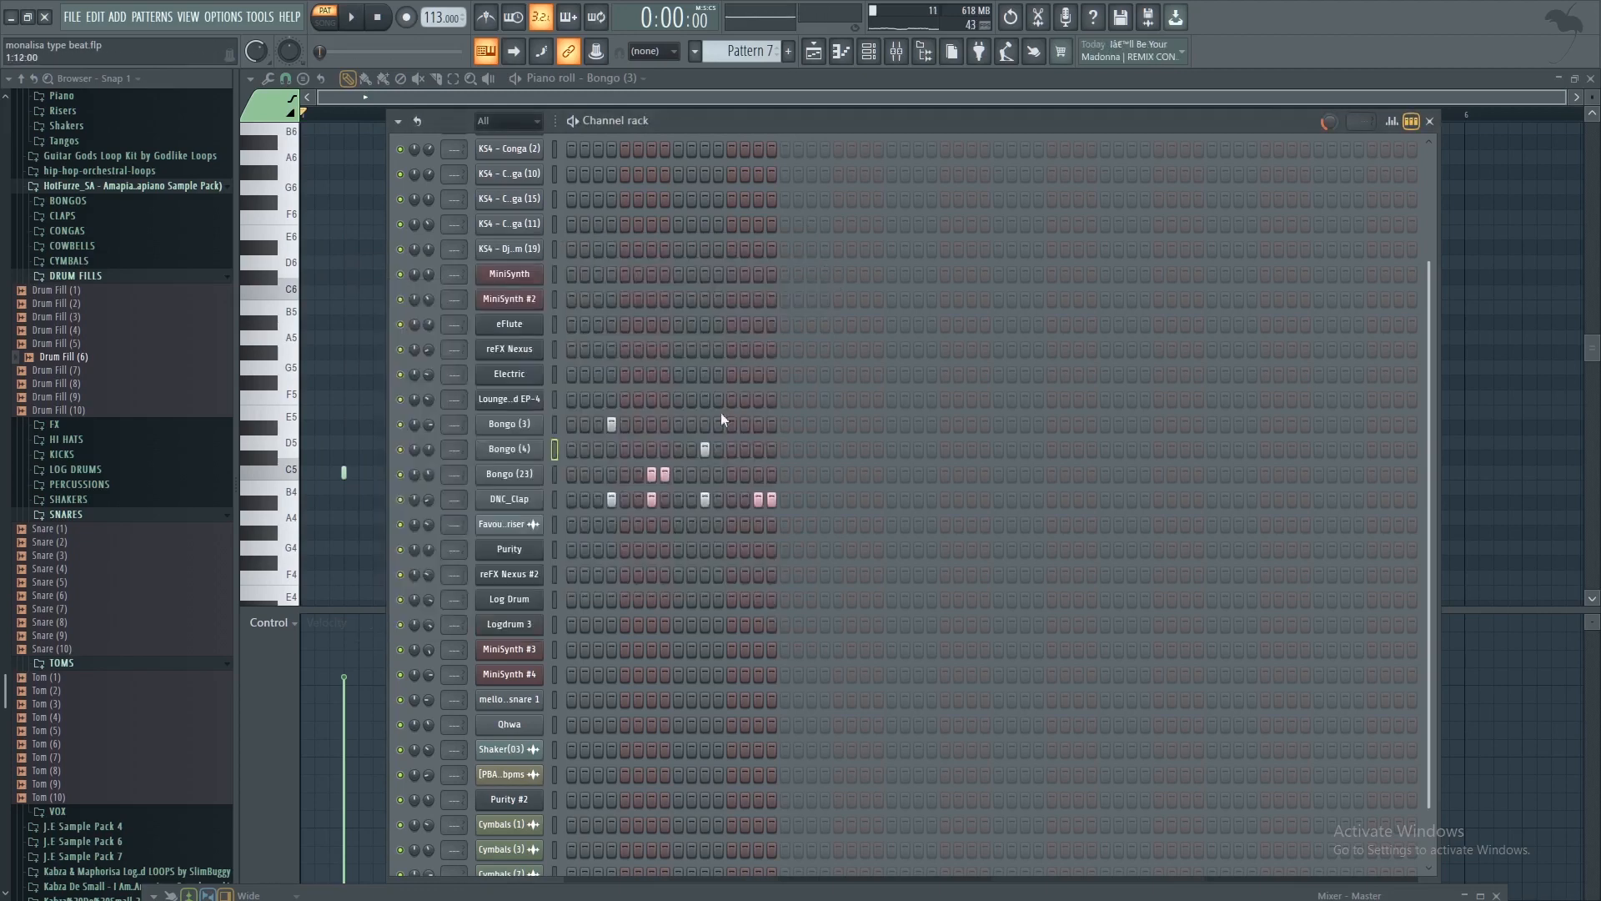
pyautogui.click(530, 476)
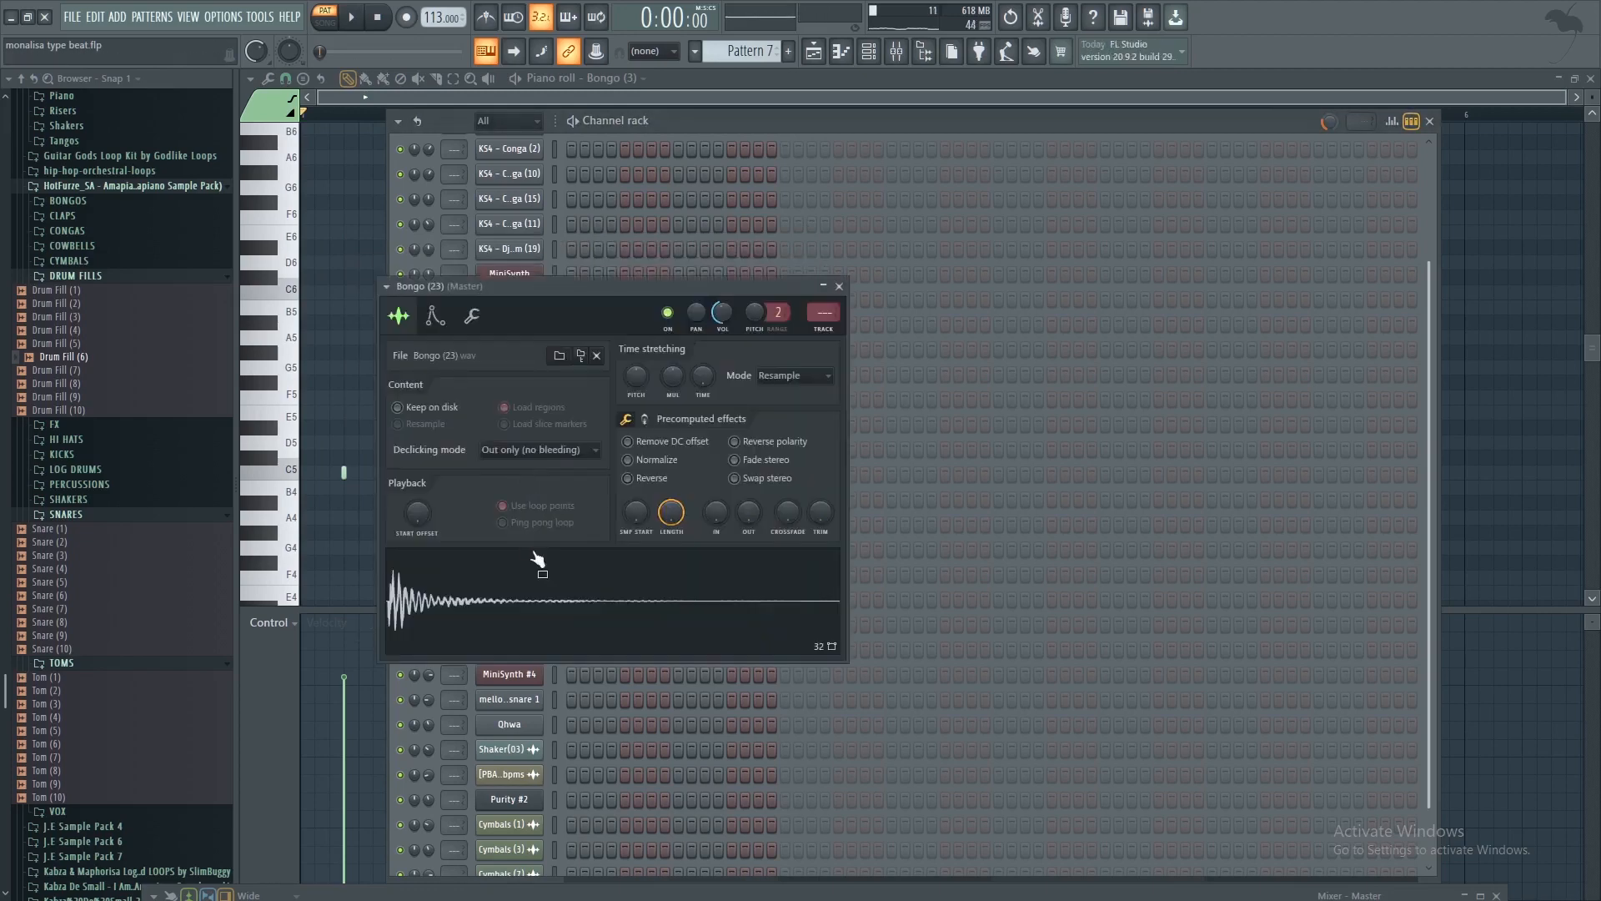
pyautogui.click(839, 287)
pyautogui.click(510, 499)
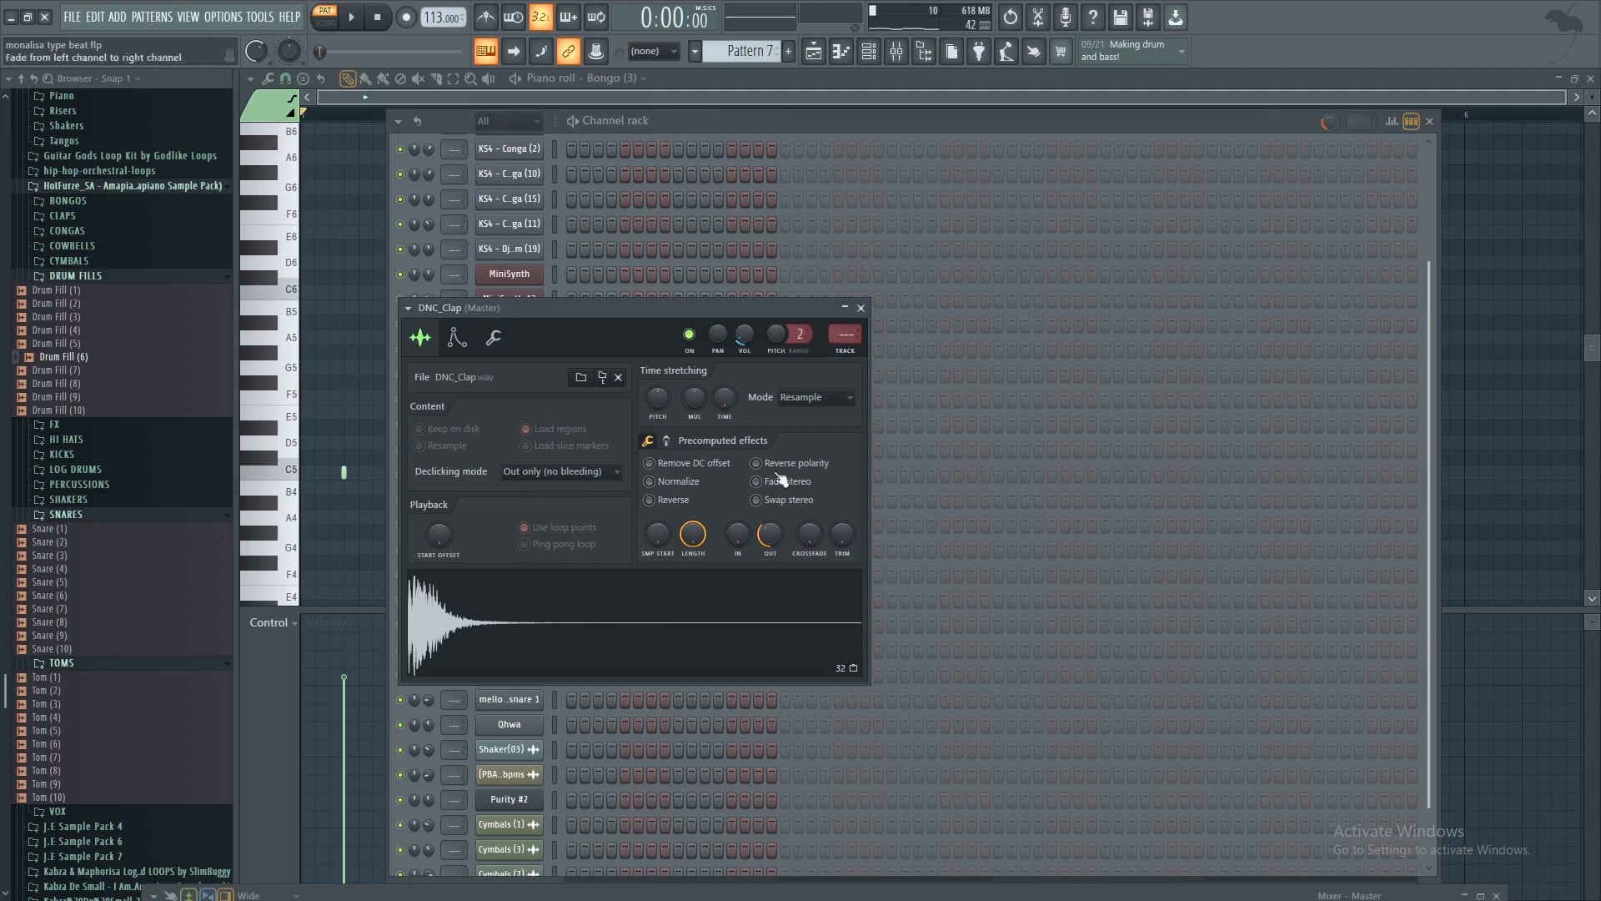
pyautogui.click(861, 308)
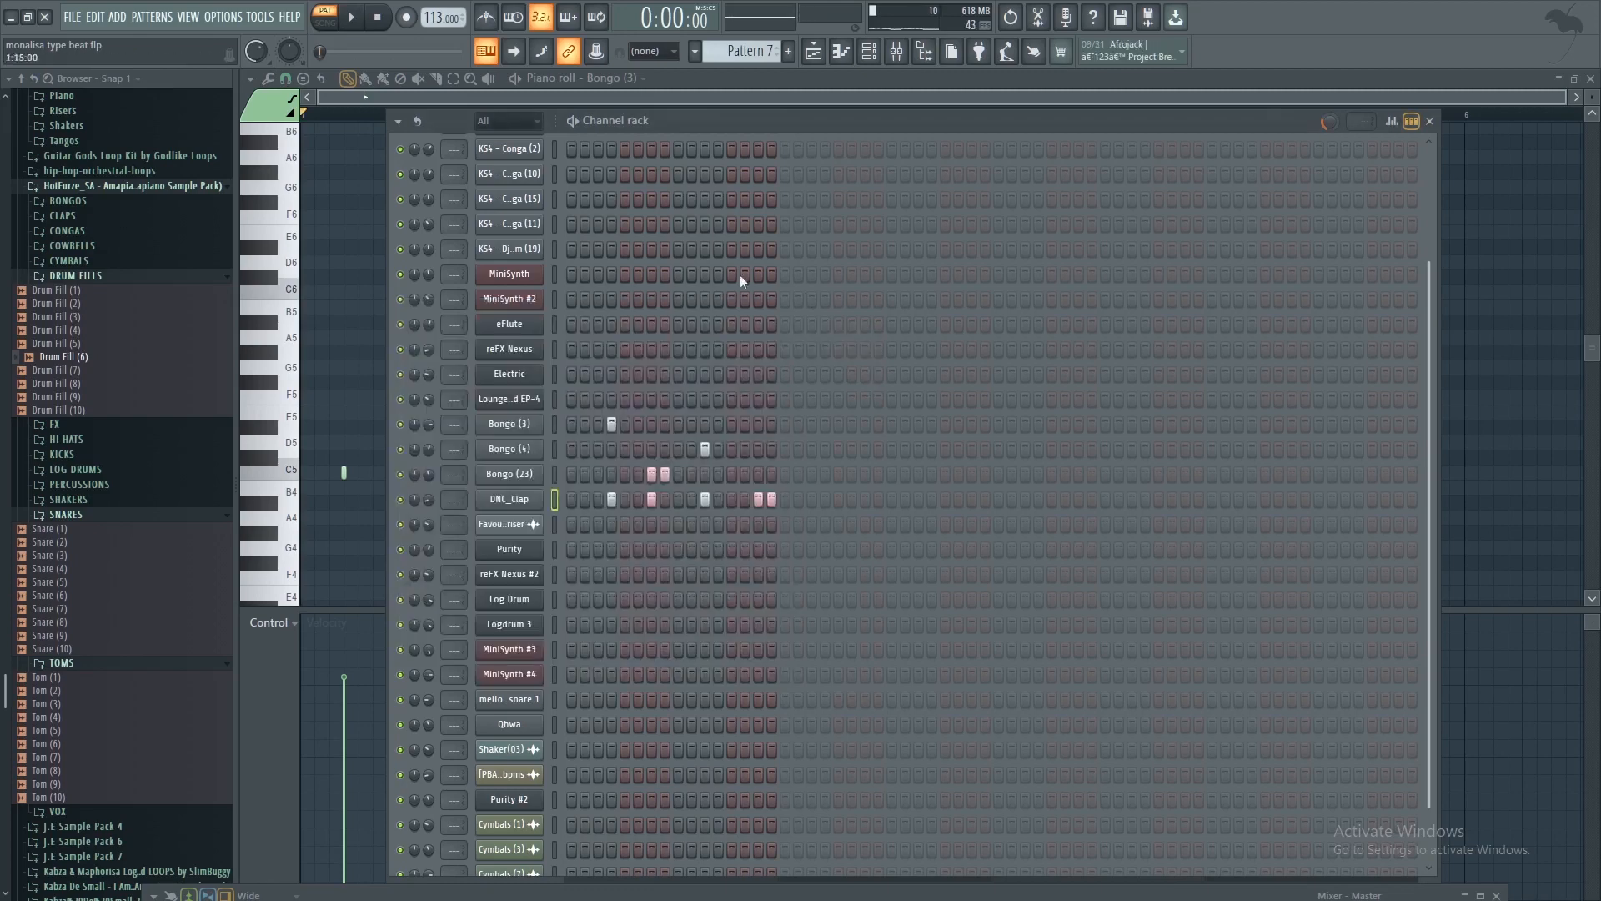
# Play Pattern 7 once more, return to the playlist and stop playback
pyautogui.click(351, 18)
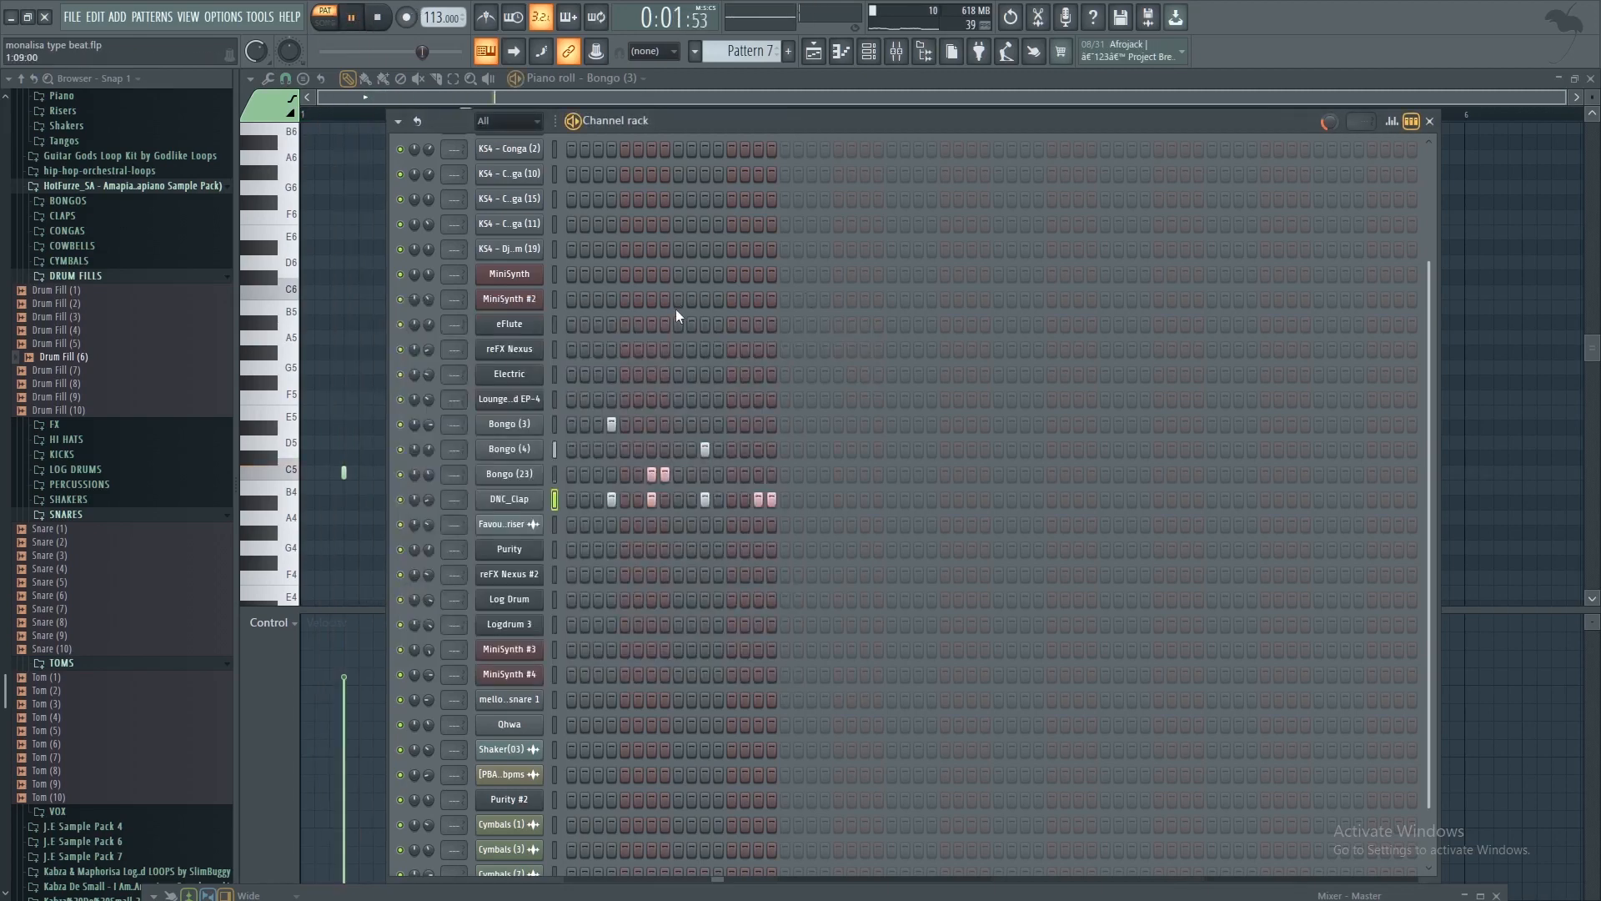
pyautogui.click(813, 53)
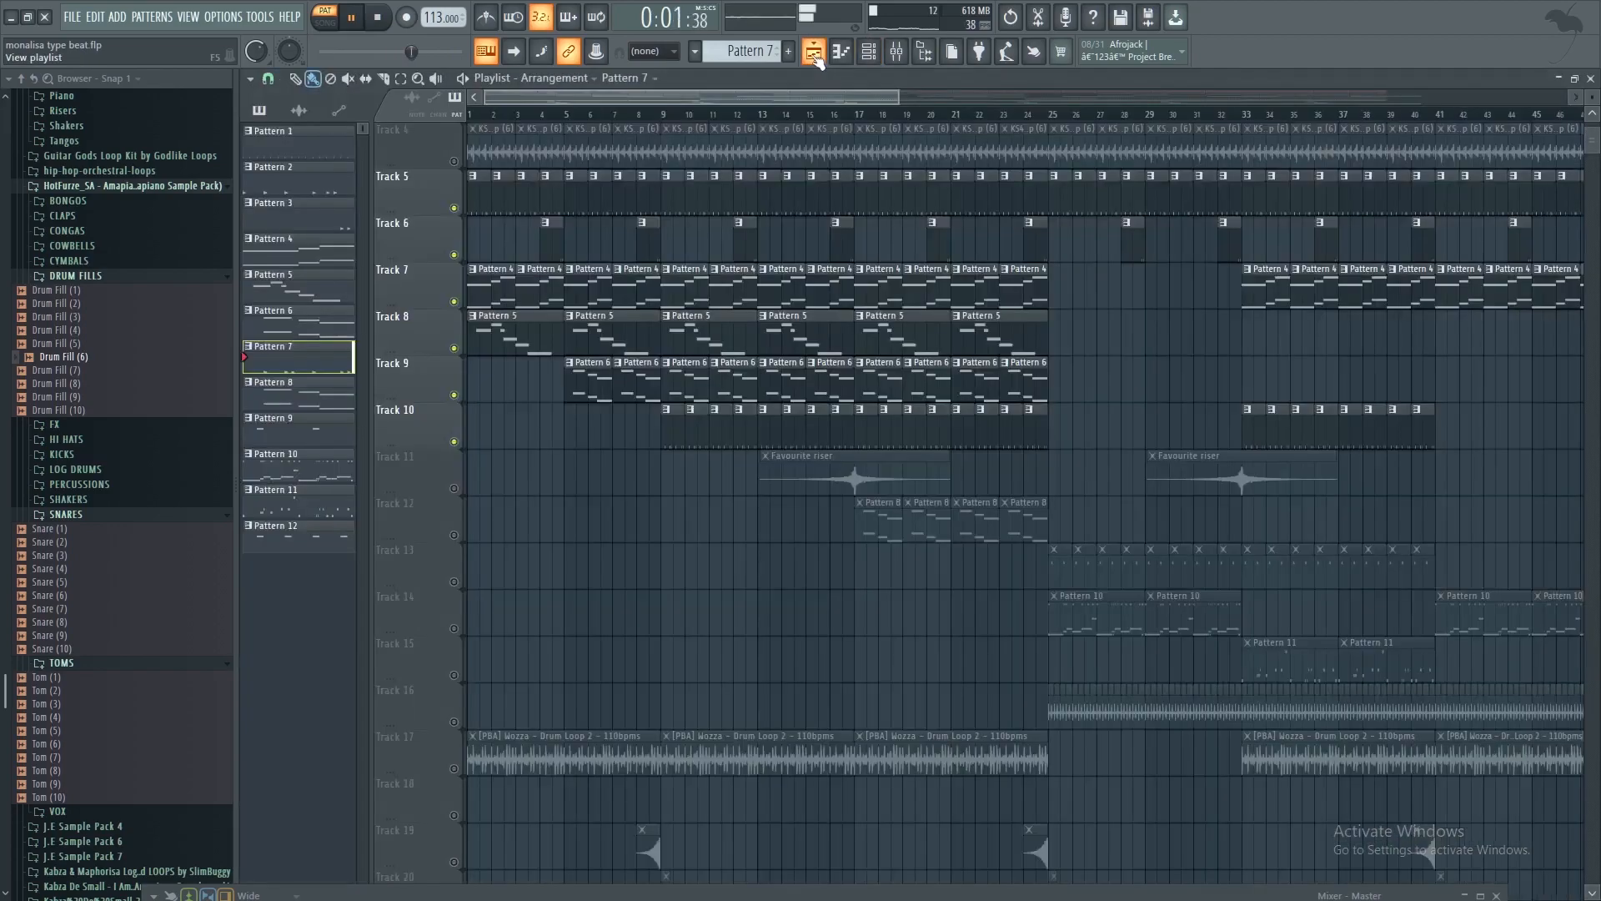
pyautogui.press('space')
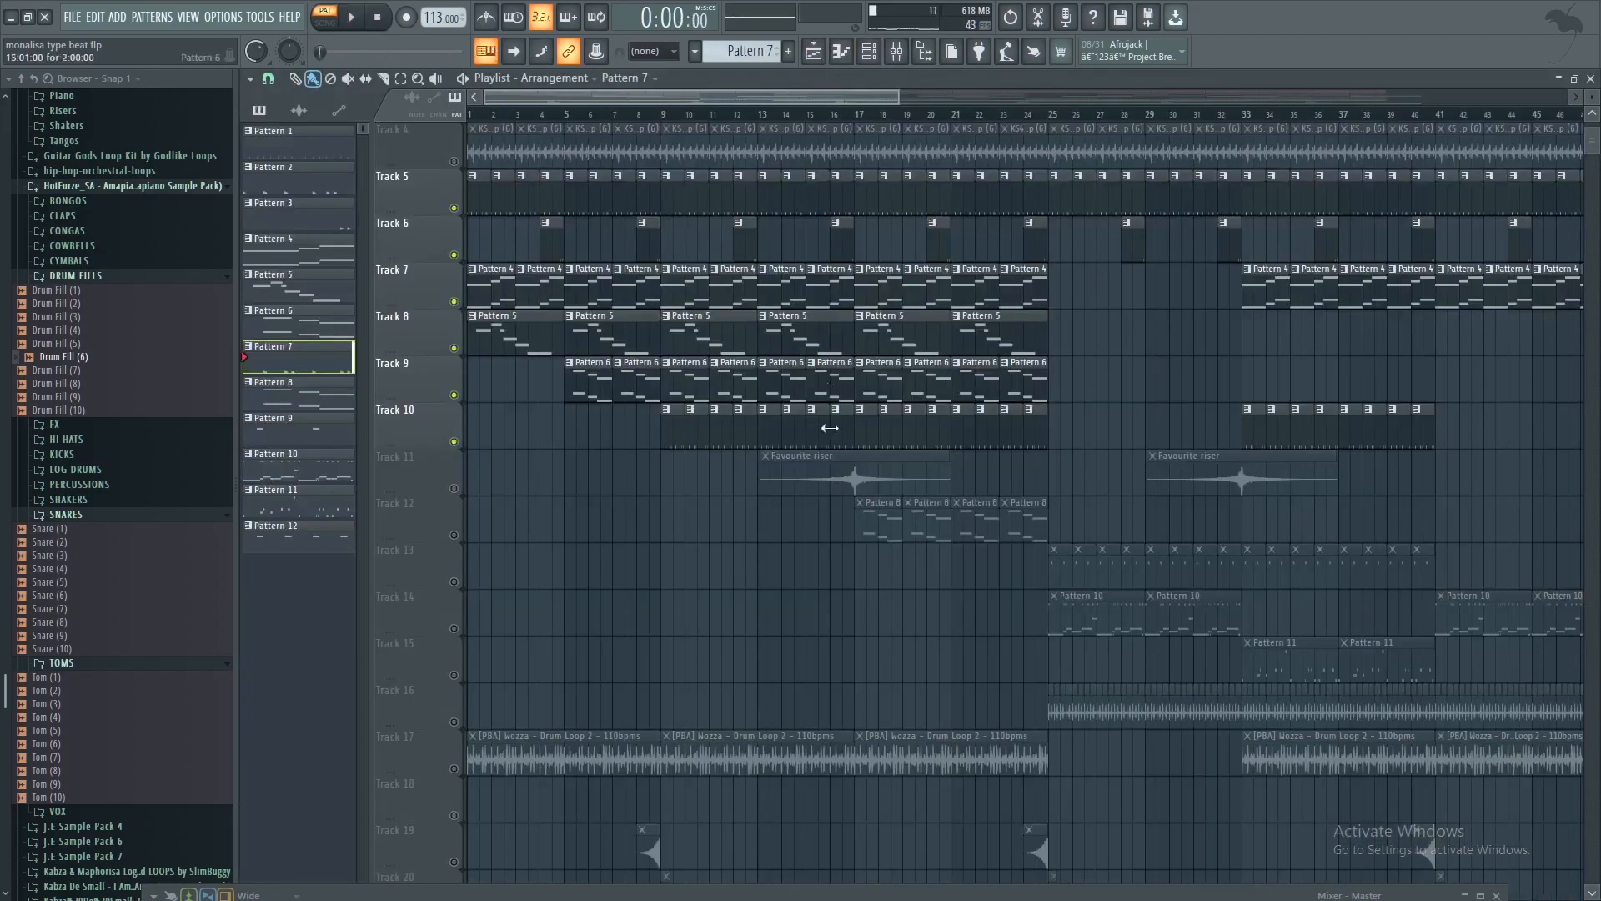
# Unmute Track 11 and inspect the sample settings of its Favourite riser clip
pyautogui.doubleClick(790, 482)
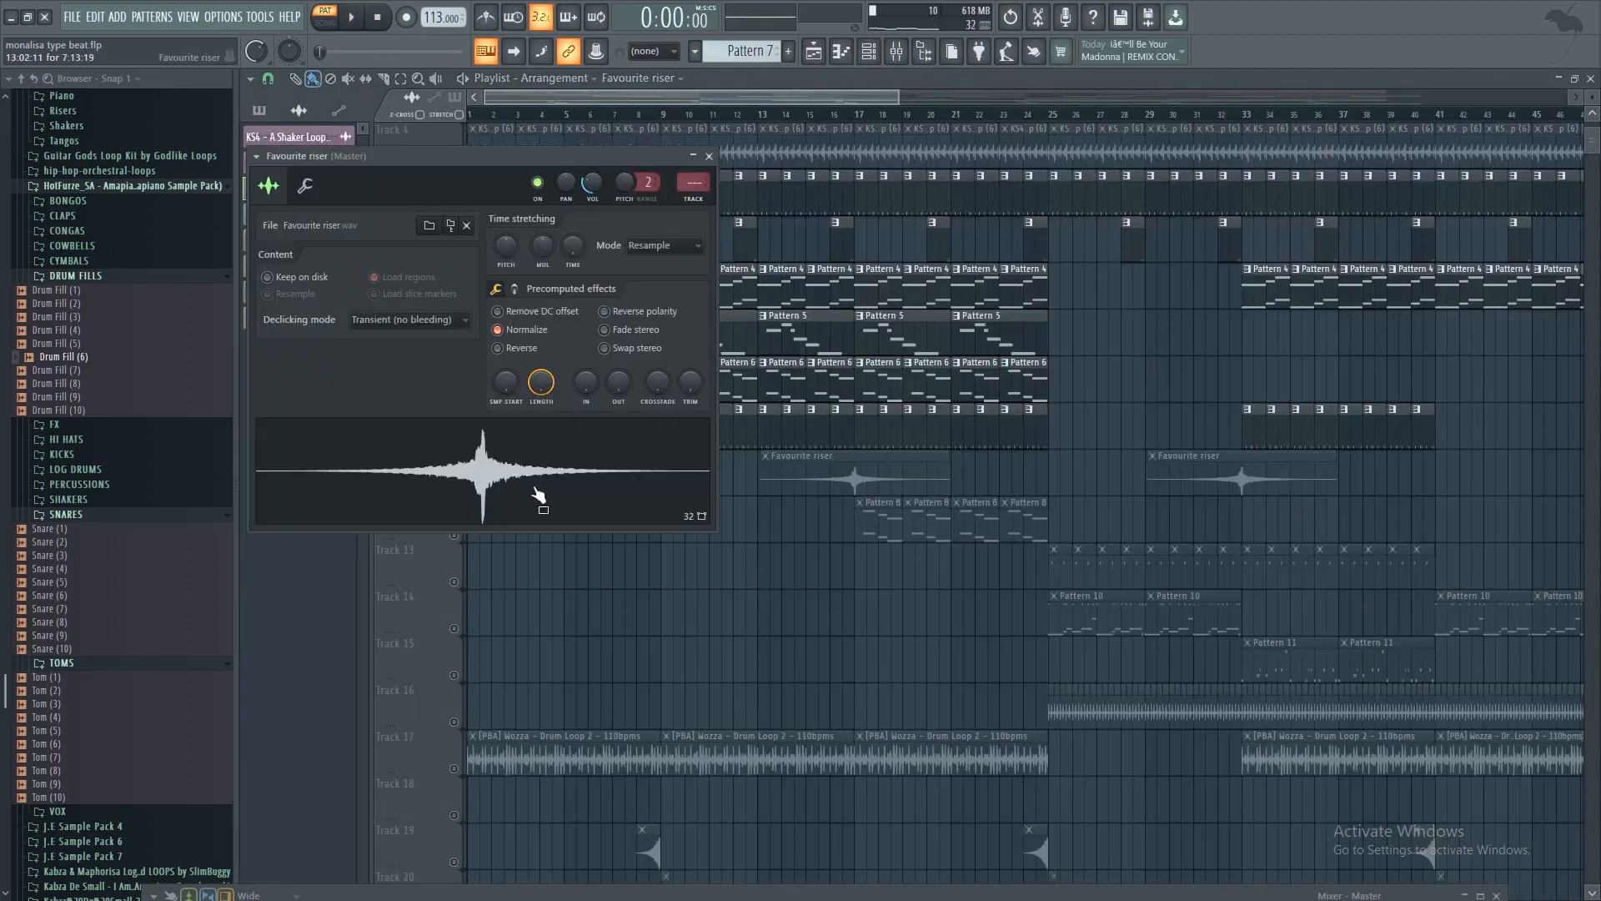
pyautogui.click(709, 156)
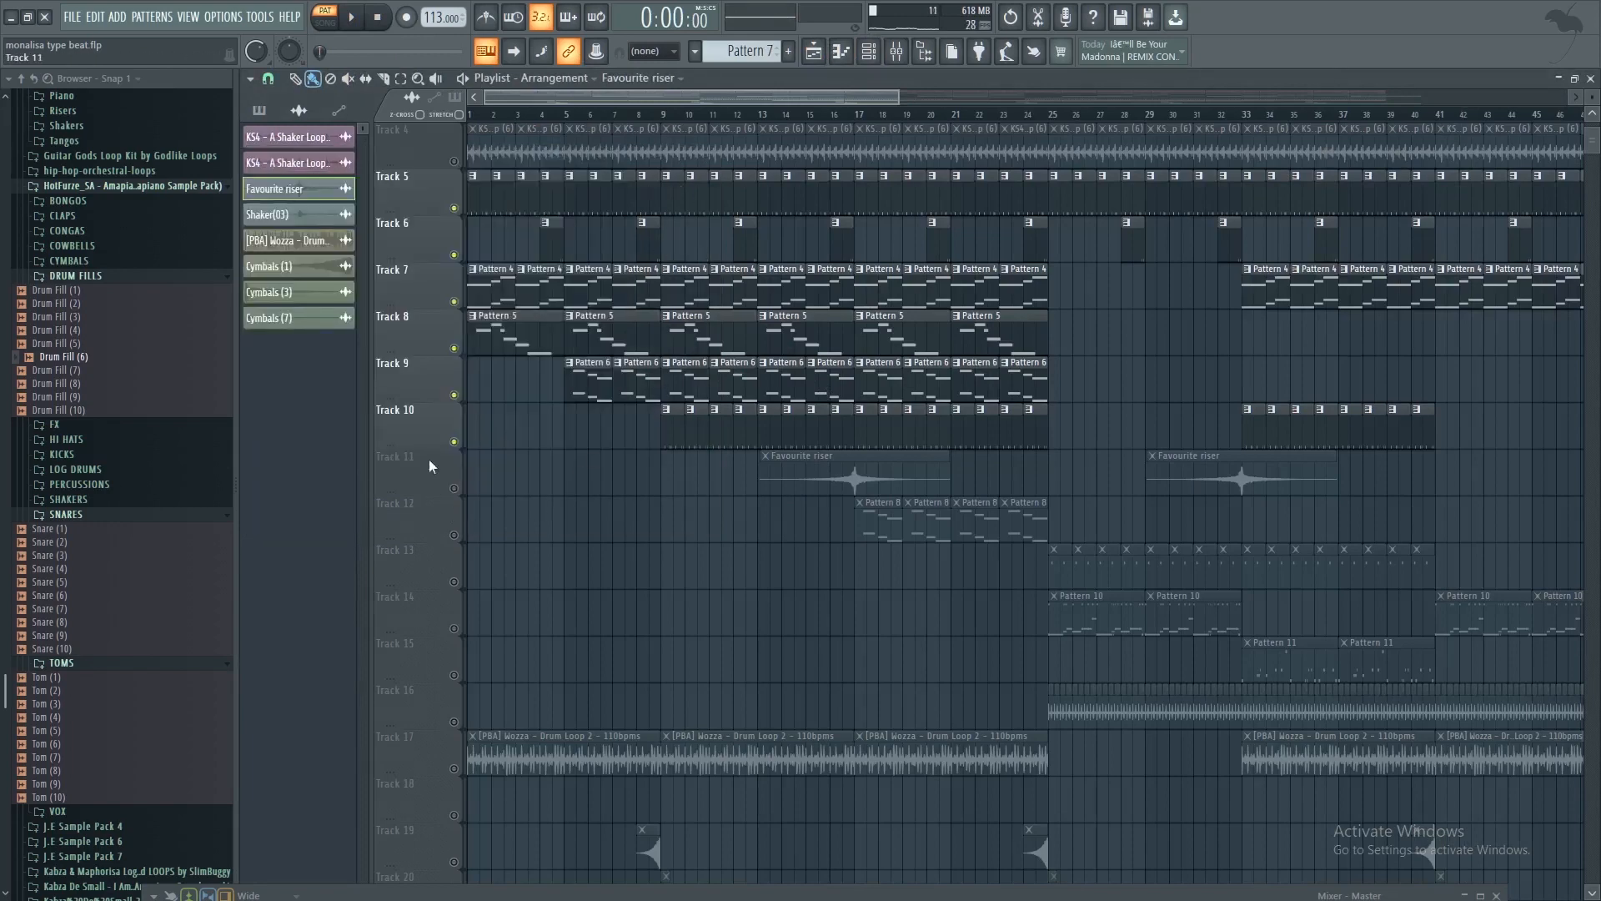
pyautogui.click(454, 488)
pyautogui.doubleClick(818, 485)
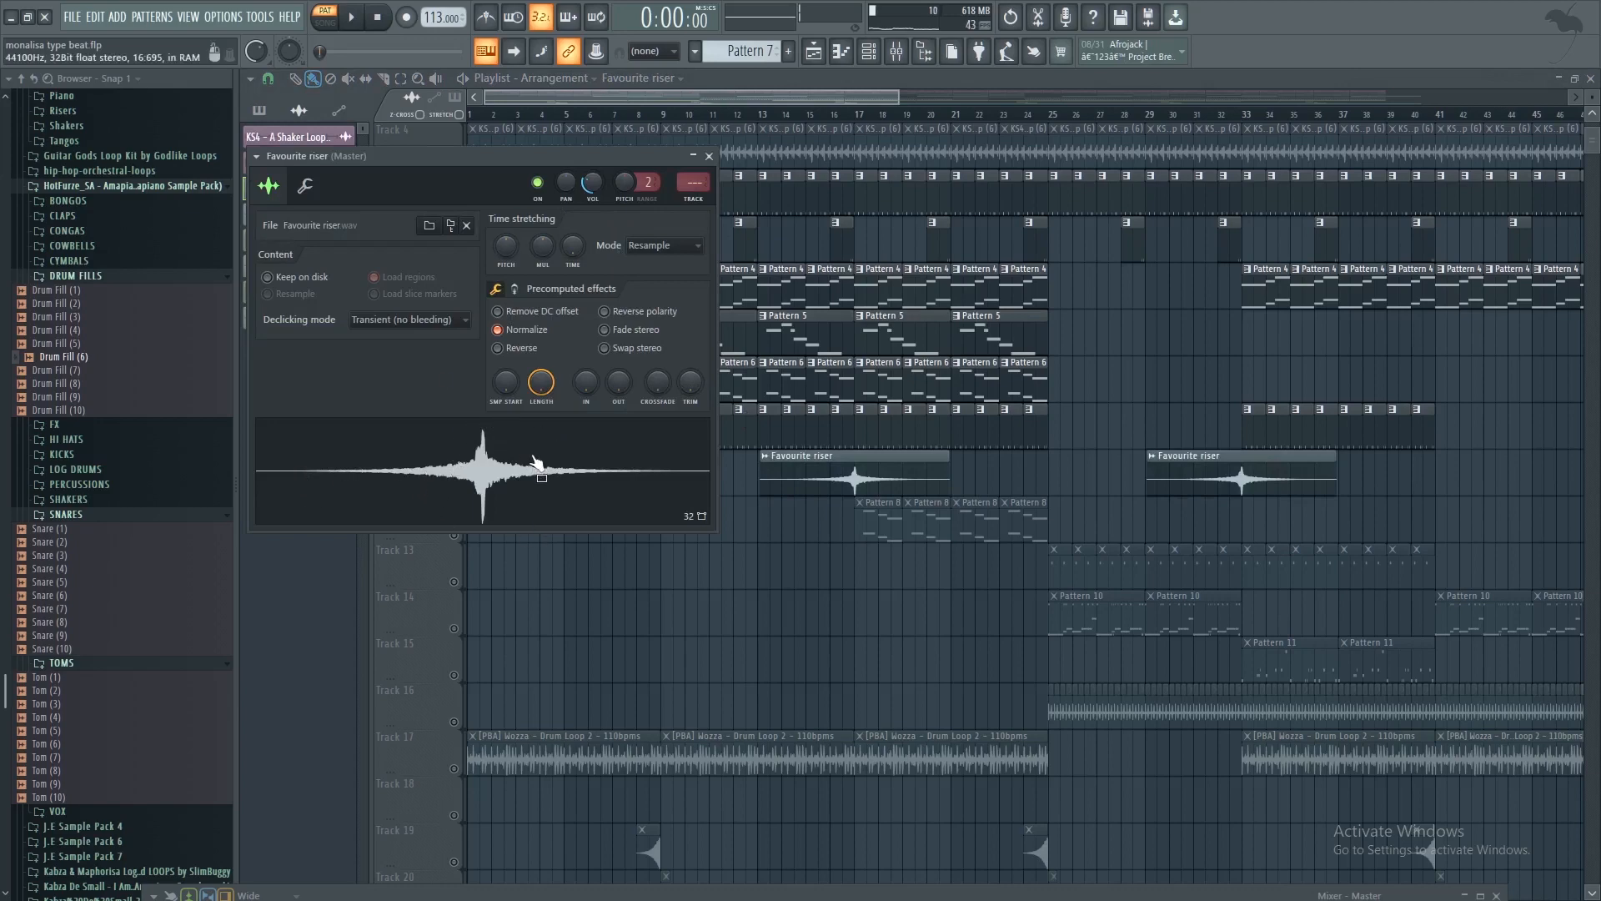
pyautogui.click(708, 156)
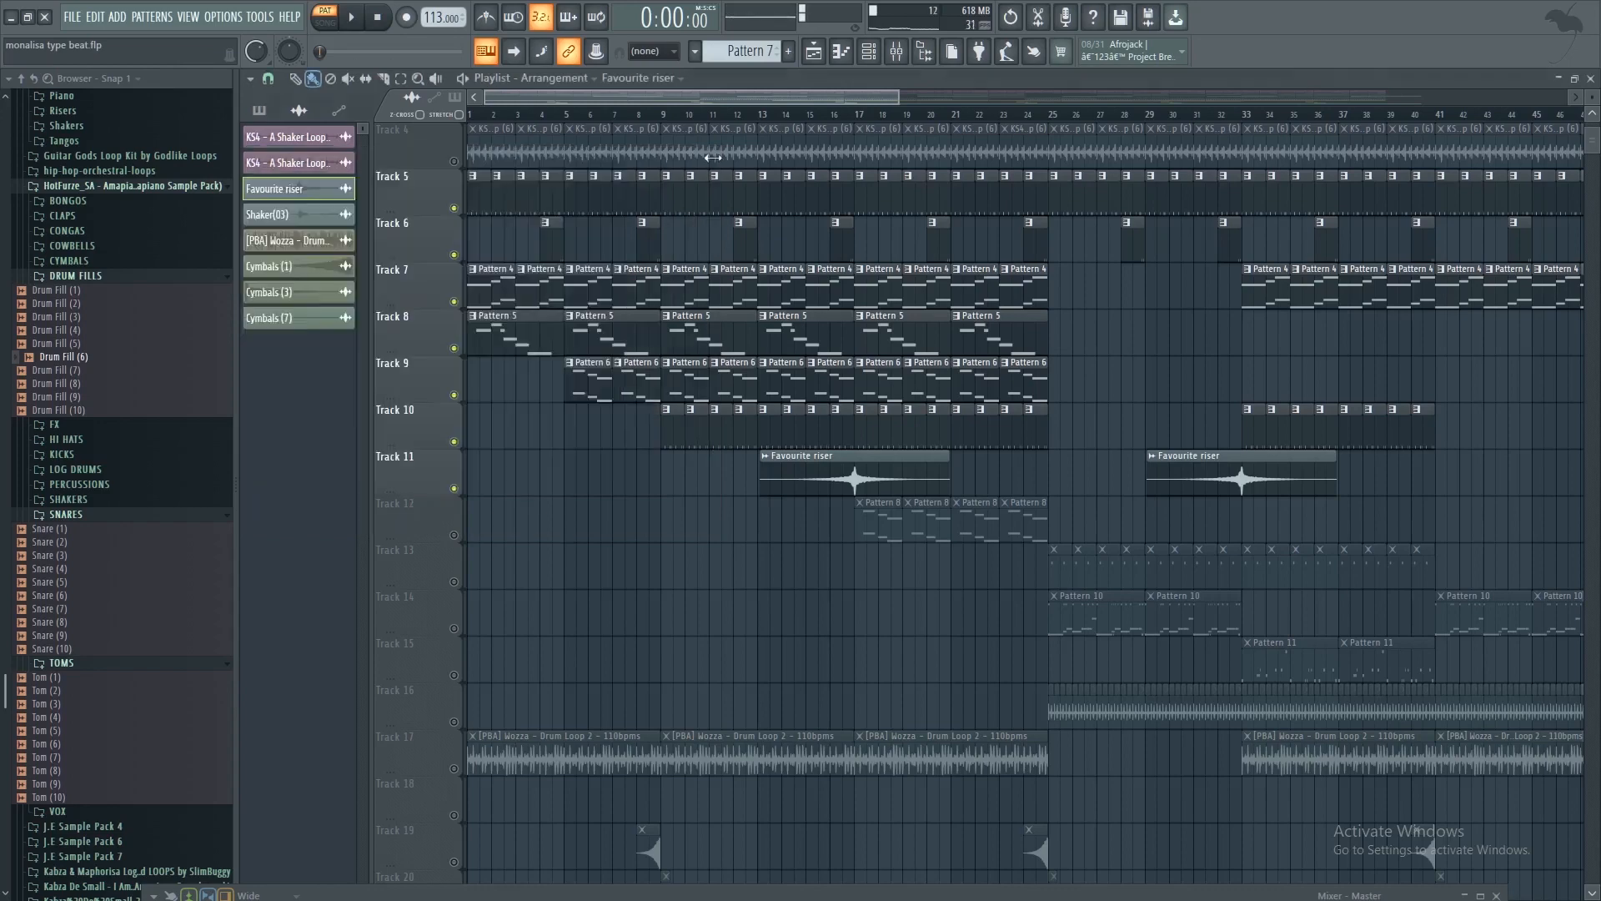
# Unmute Track 12 and open its Pattern 8 in the channel rack
pyautogui.click(454, 536)
pyautogui.doubleClick(893, 522)
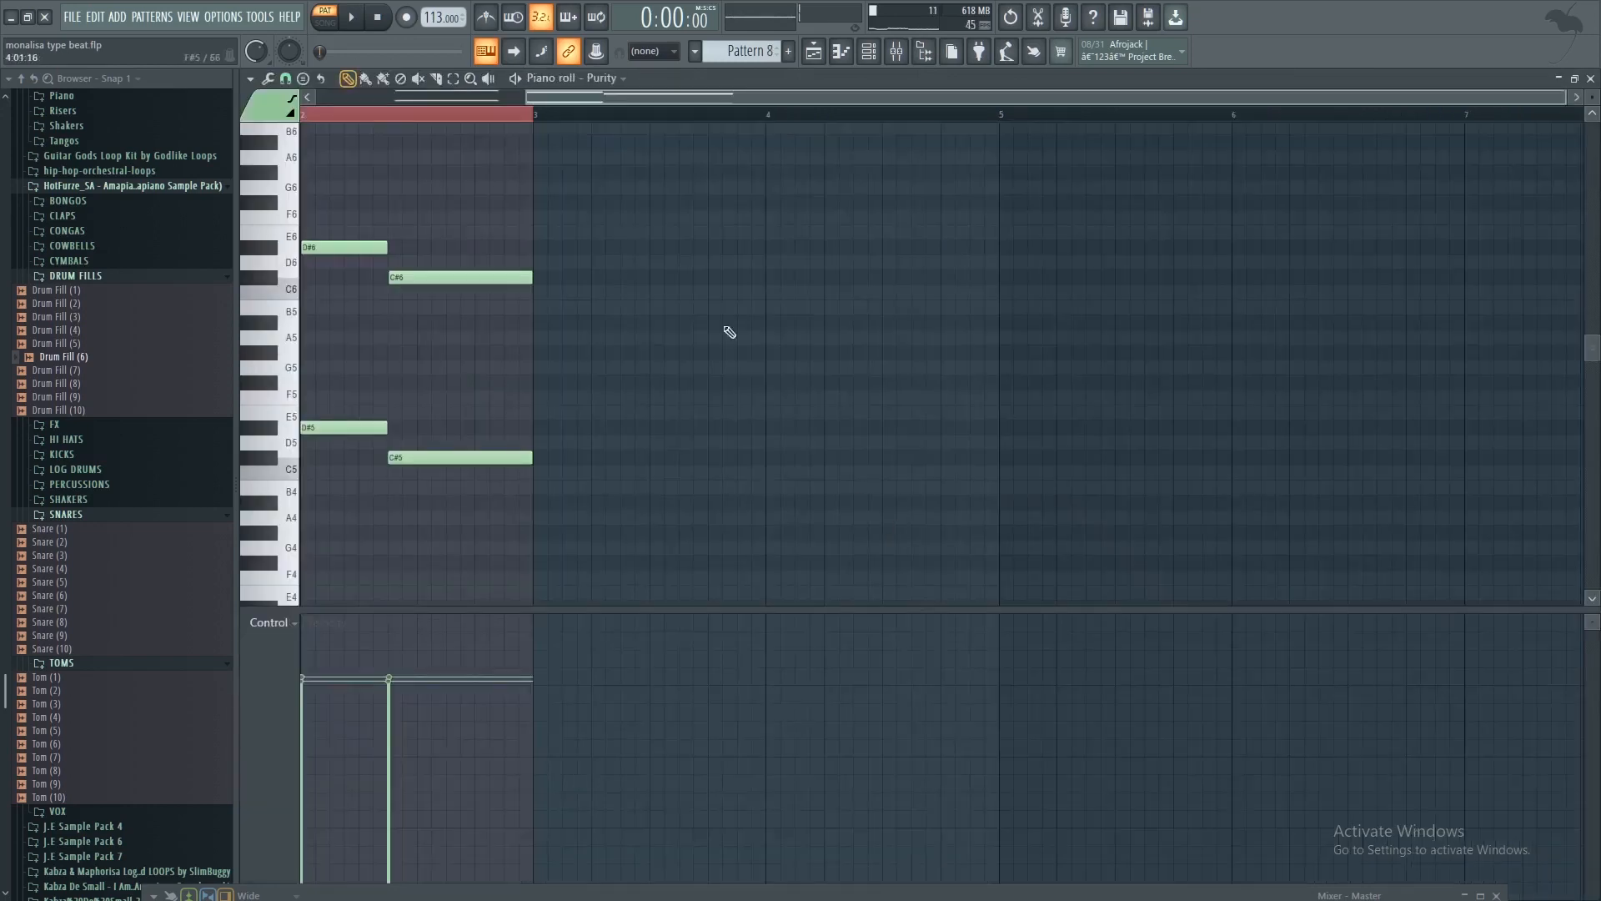
pyautogui.click(867, 58)
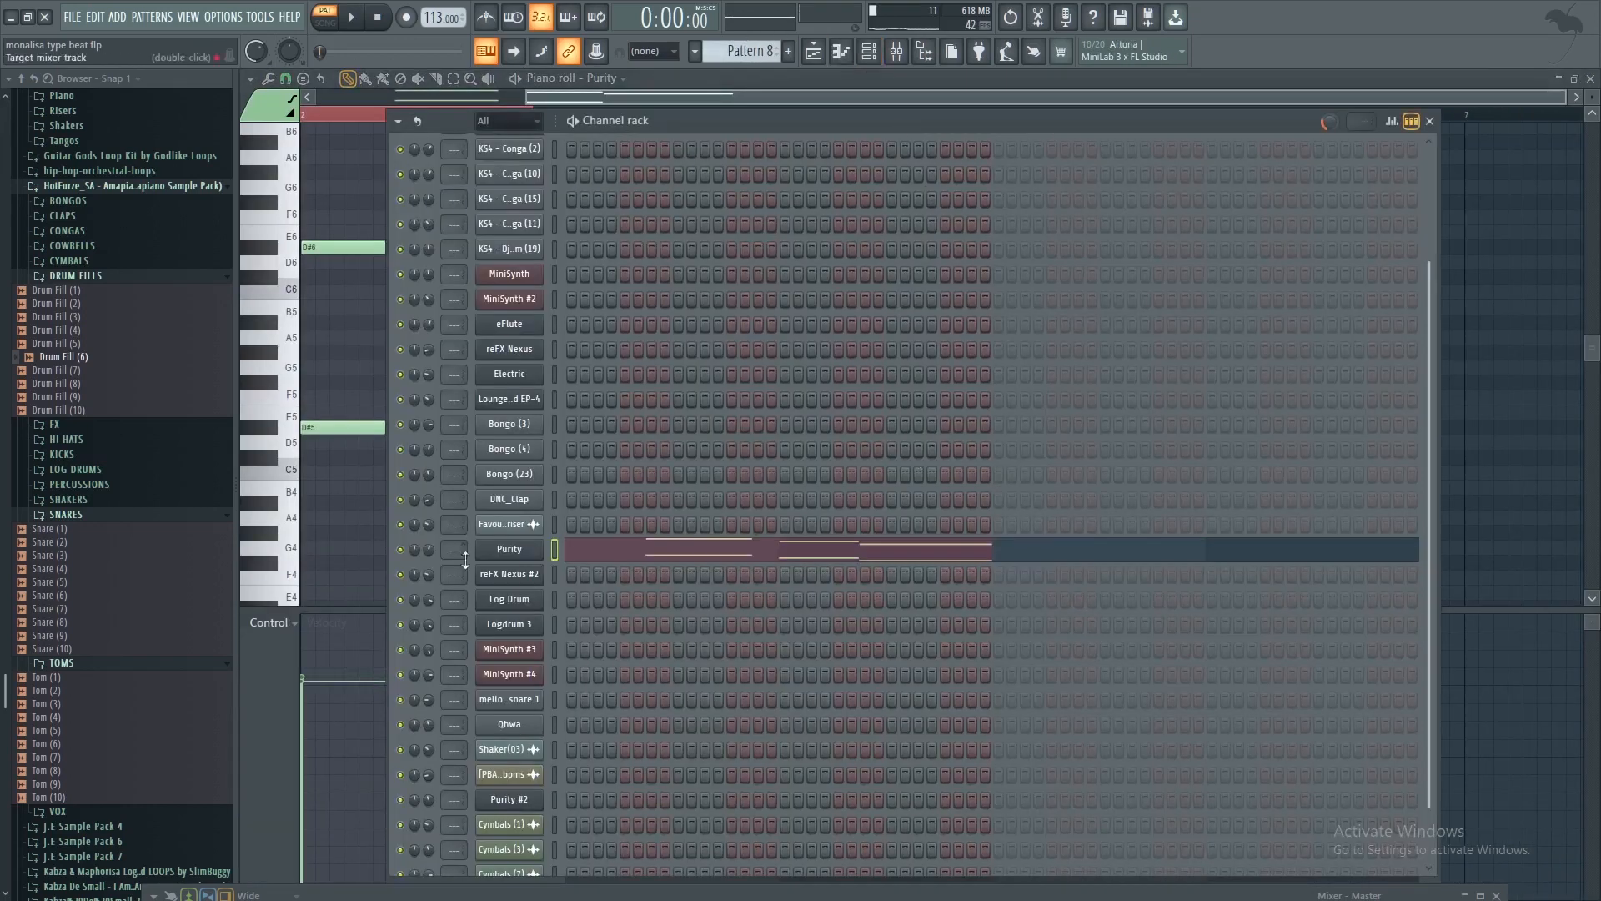
# View the White Bird preset in the Purity channel's plugin and audition it with several notes
pyautogui.click(508, 549)
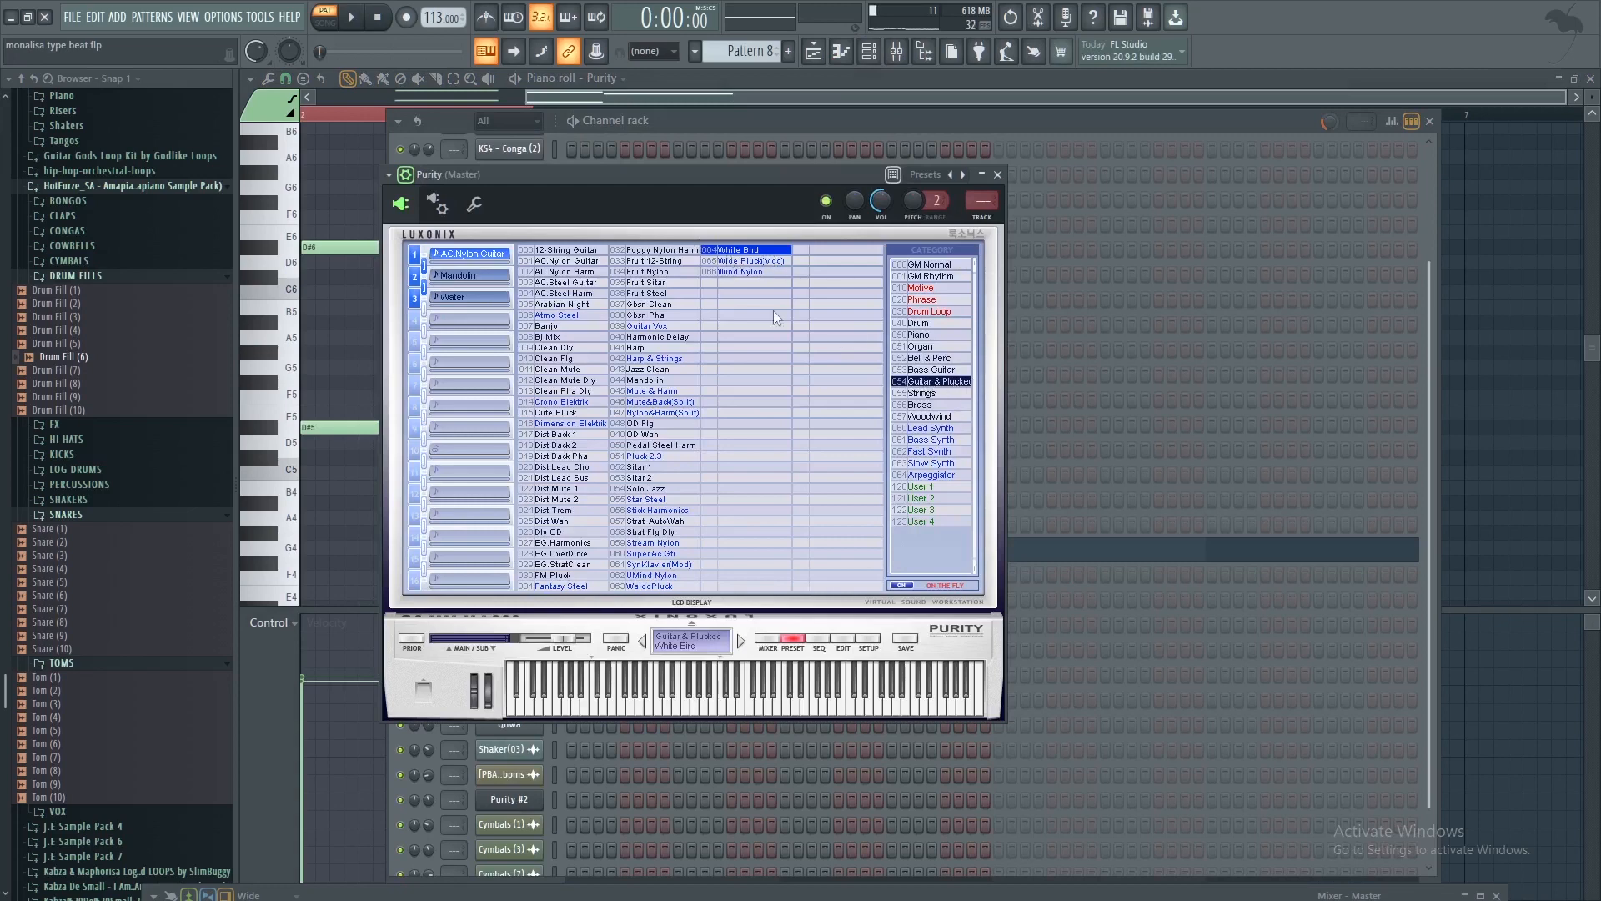
pyautogui.press('q')
pyautogui.press('n')
pyautogui.press('w')
pyautogui.press('q')
pyautogui.press('m')
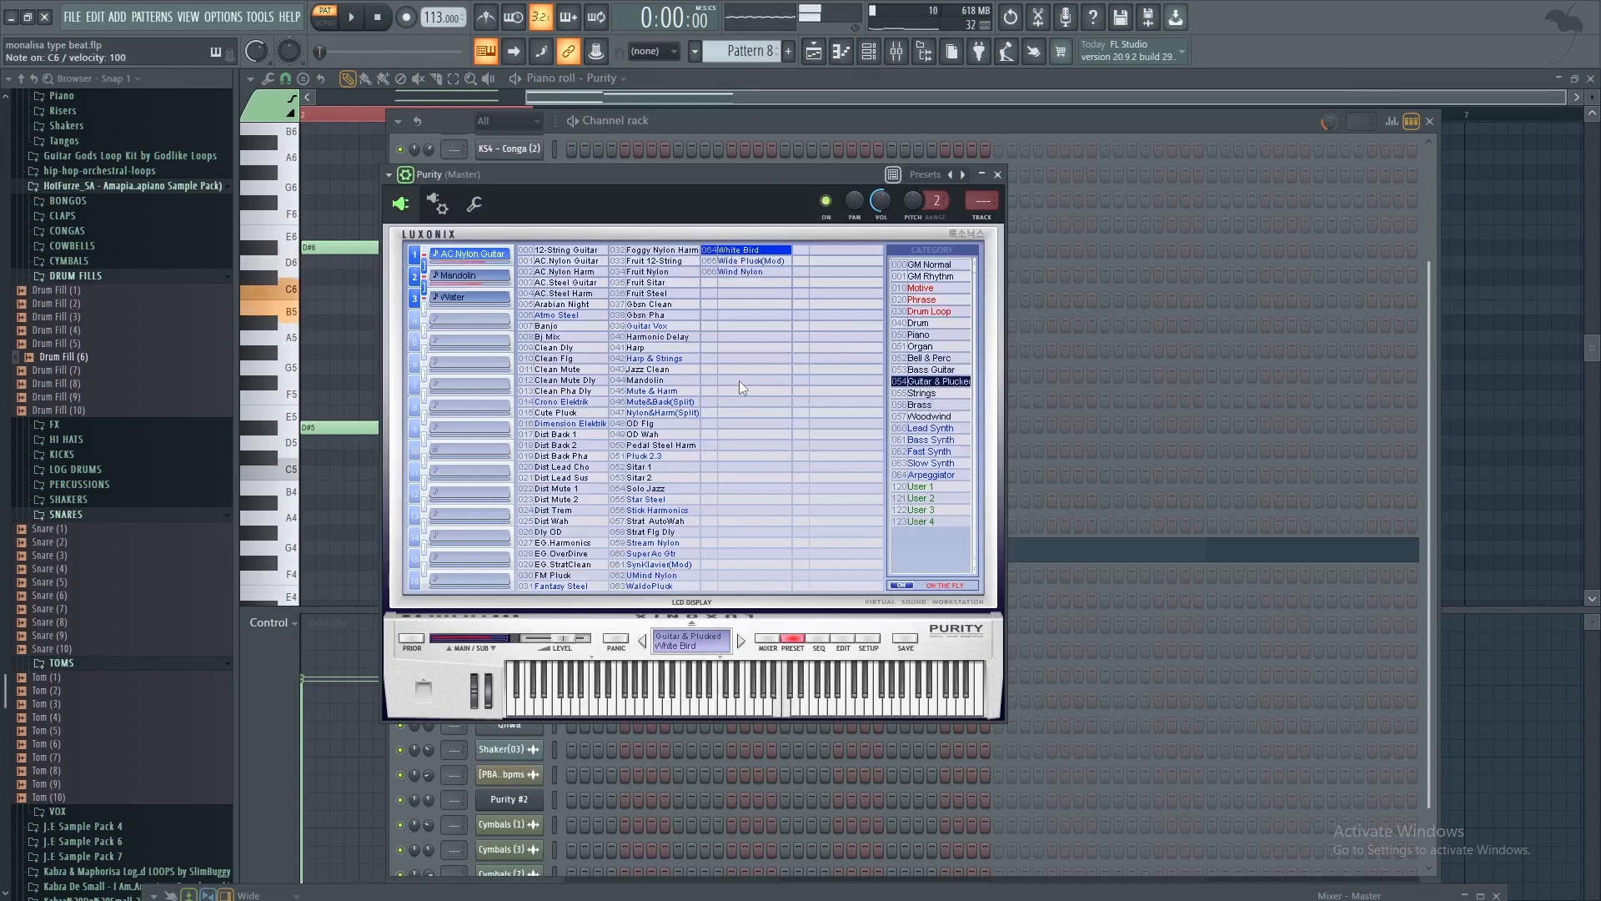
pyautogui.press('b')
pyautogui.press('v')
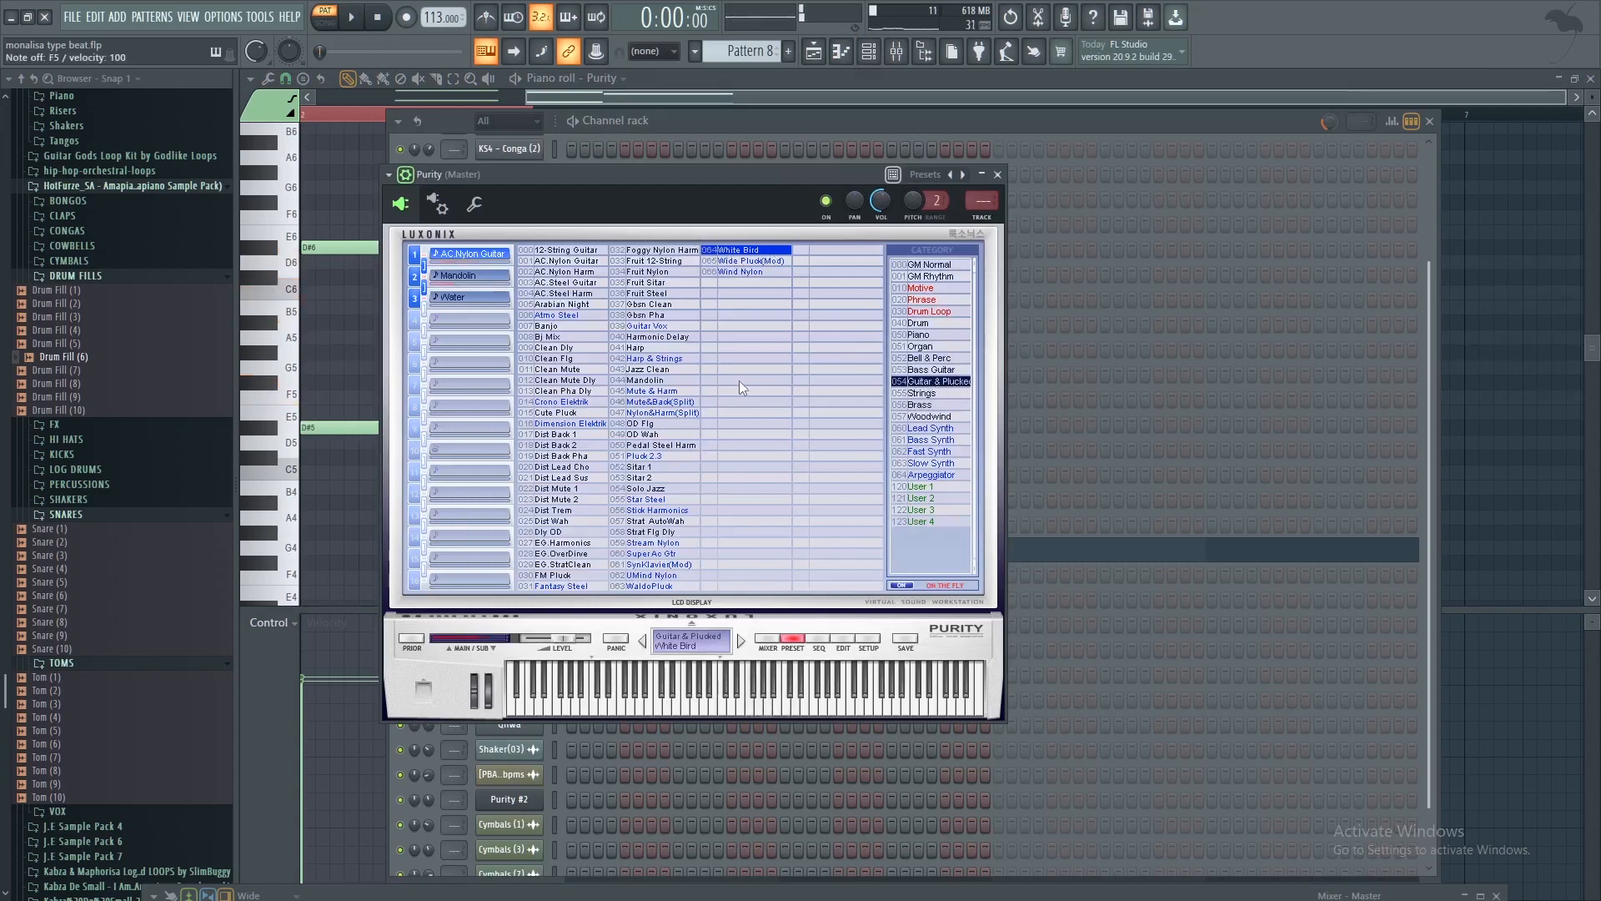
pyautogui.click(998, 174)
# Play Pattern 8 while examining the Purity notes in the piano roll, then return to the playlist and stop playback
pyautogui.click(596, 546)
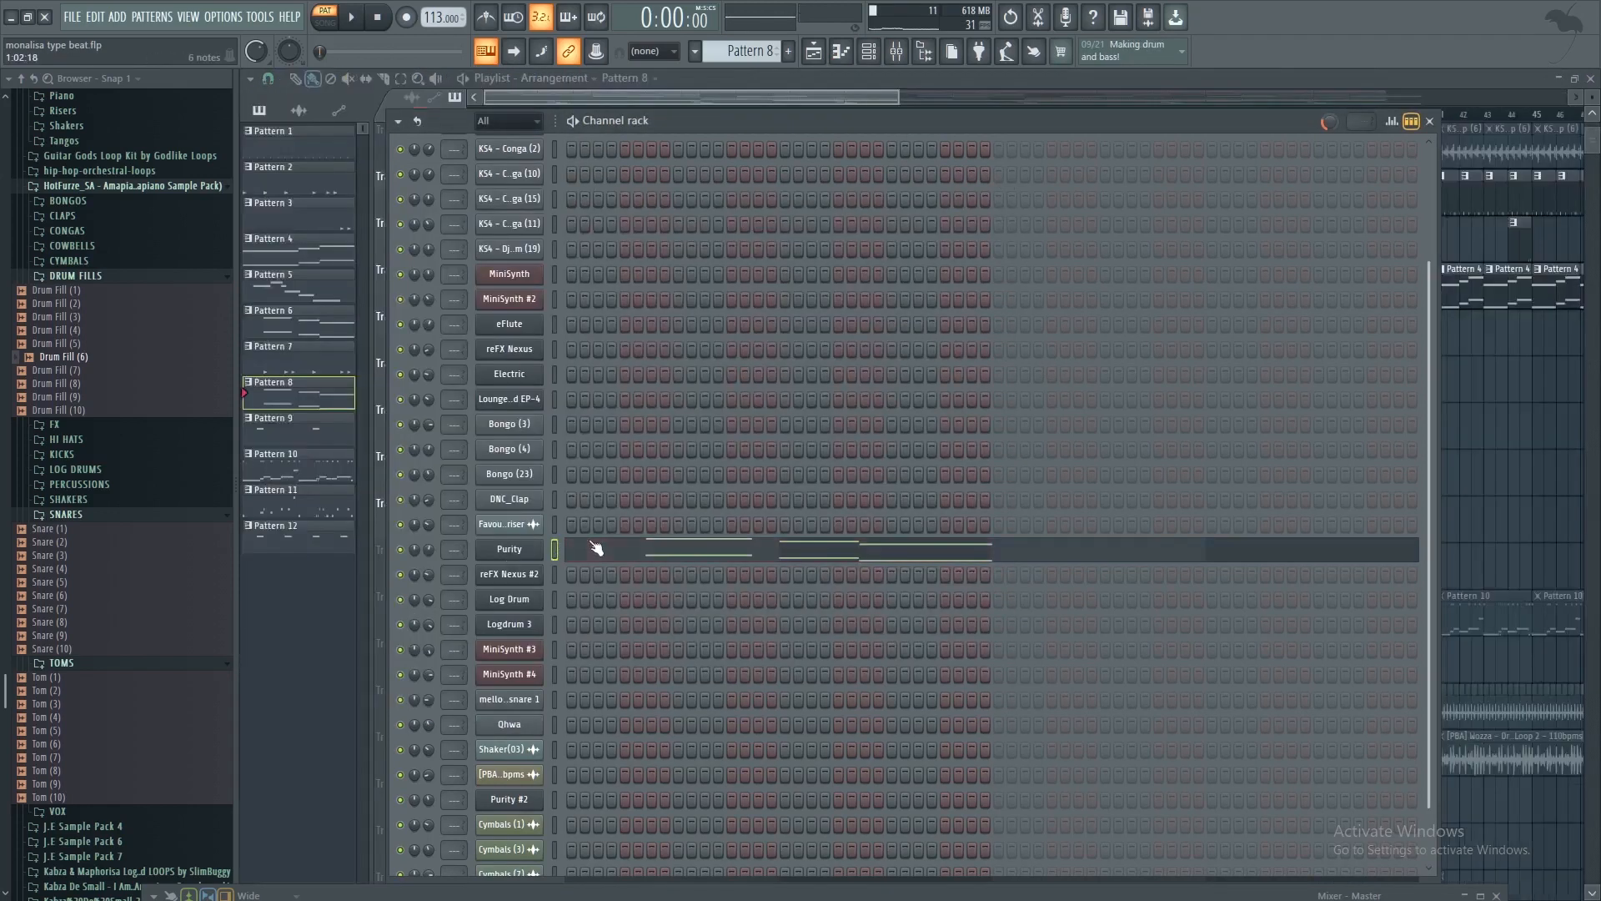
pyautogui.press('space')
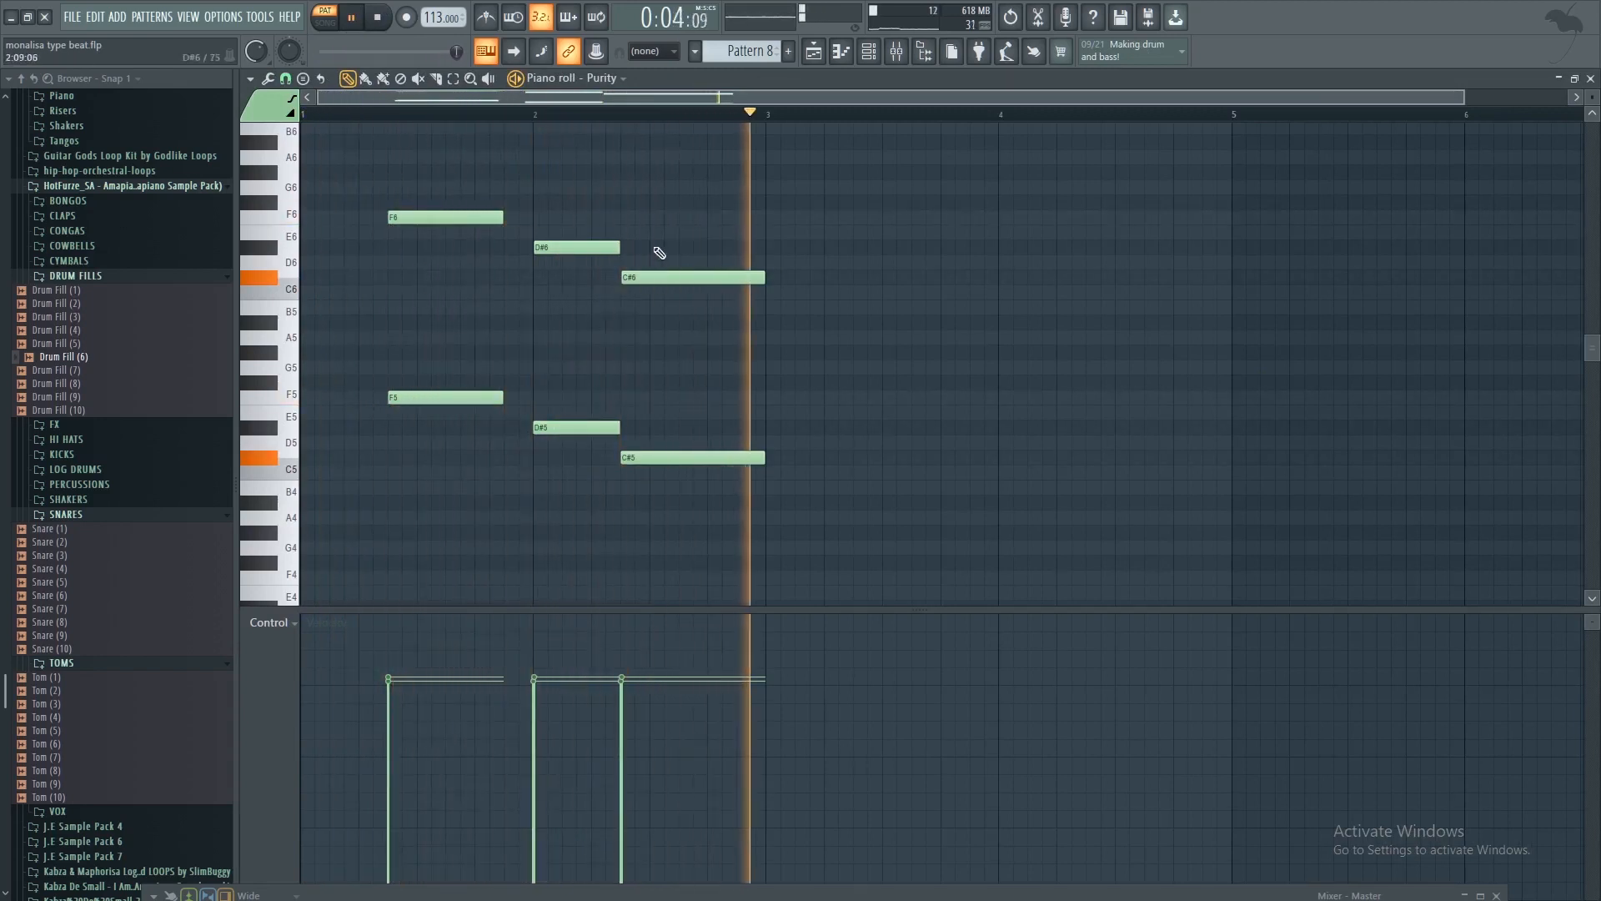
pyautogui.press('F6')
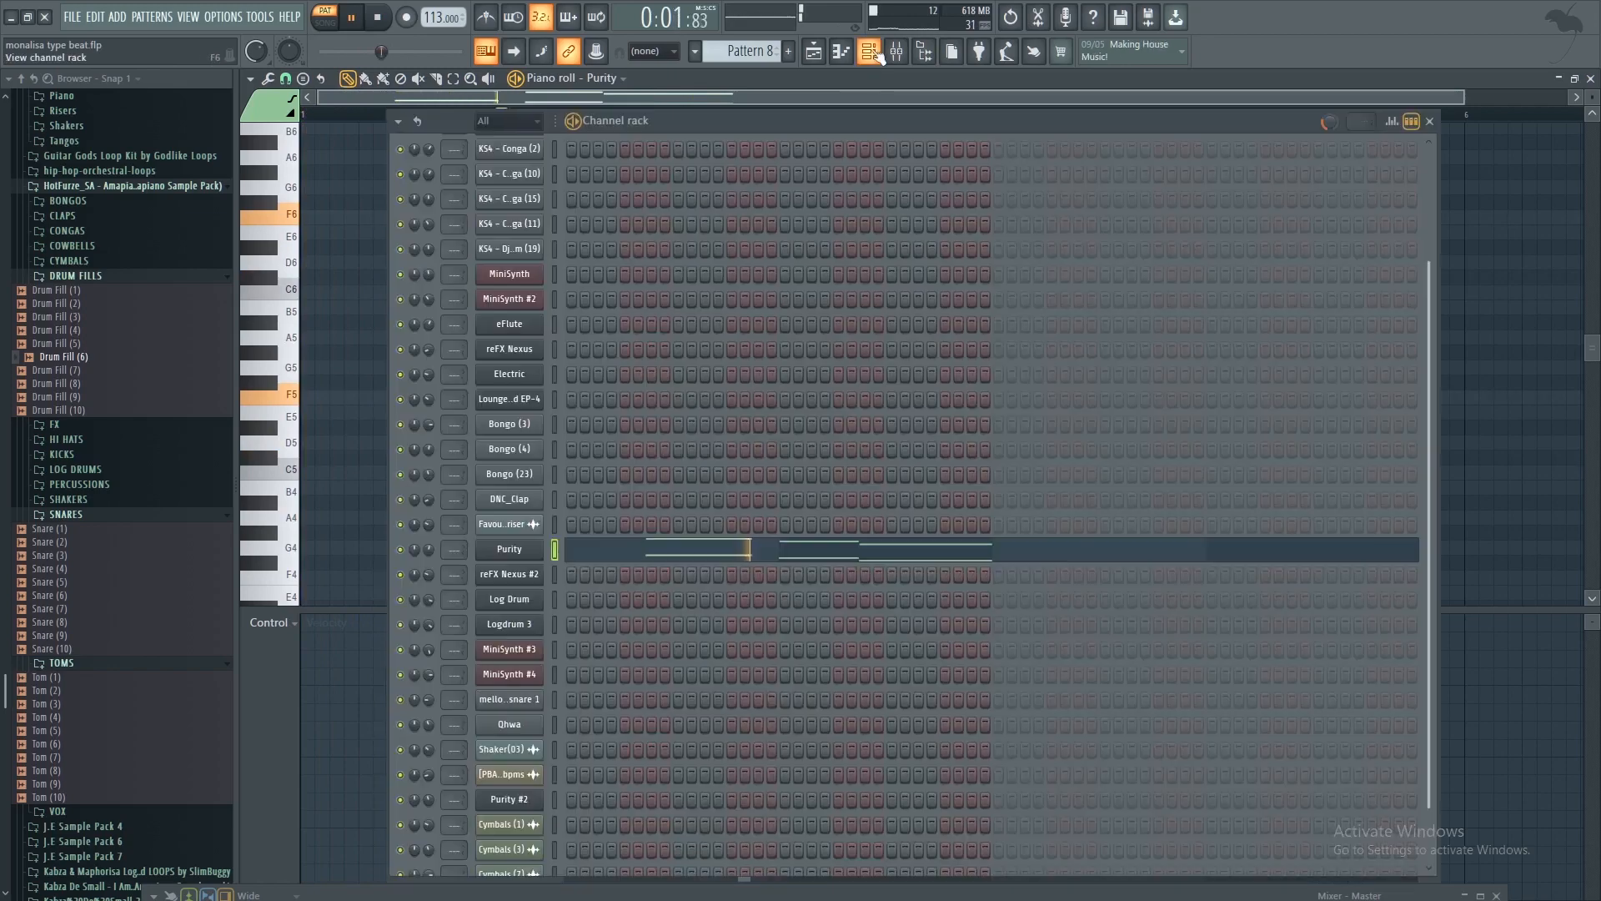
pyautogui.click(813, 53)
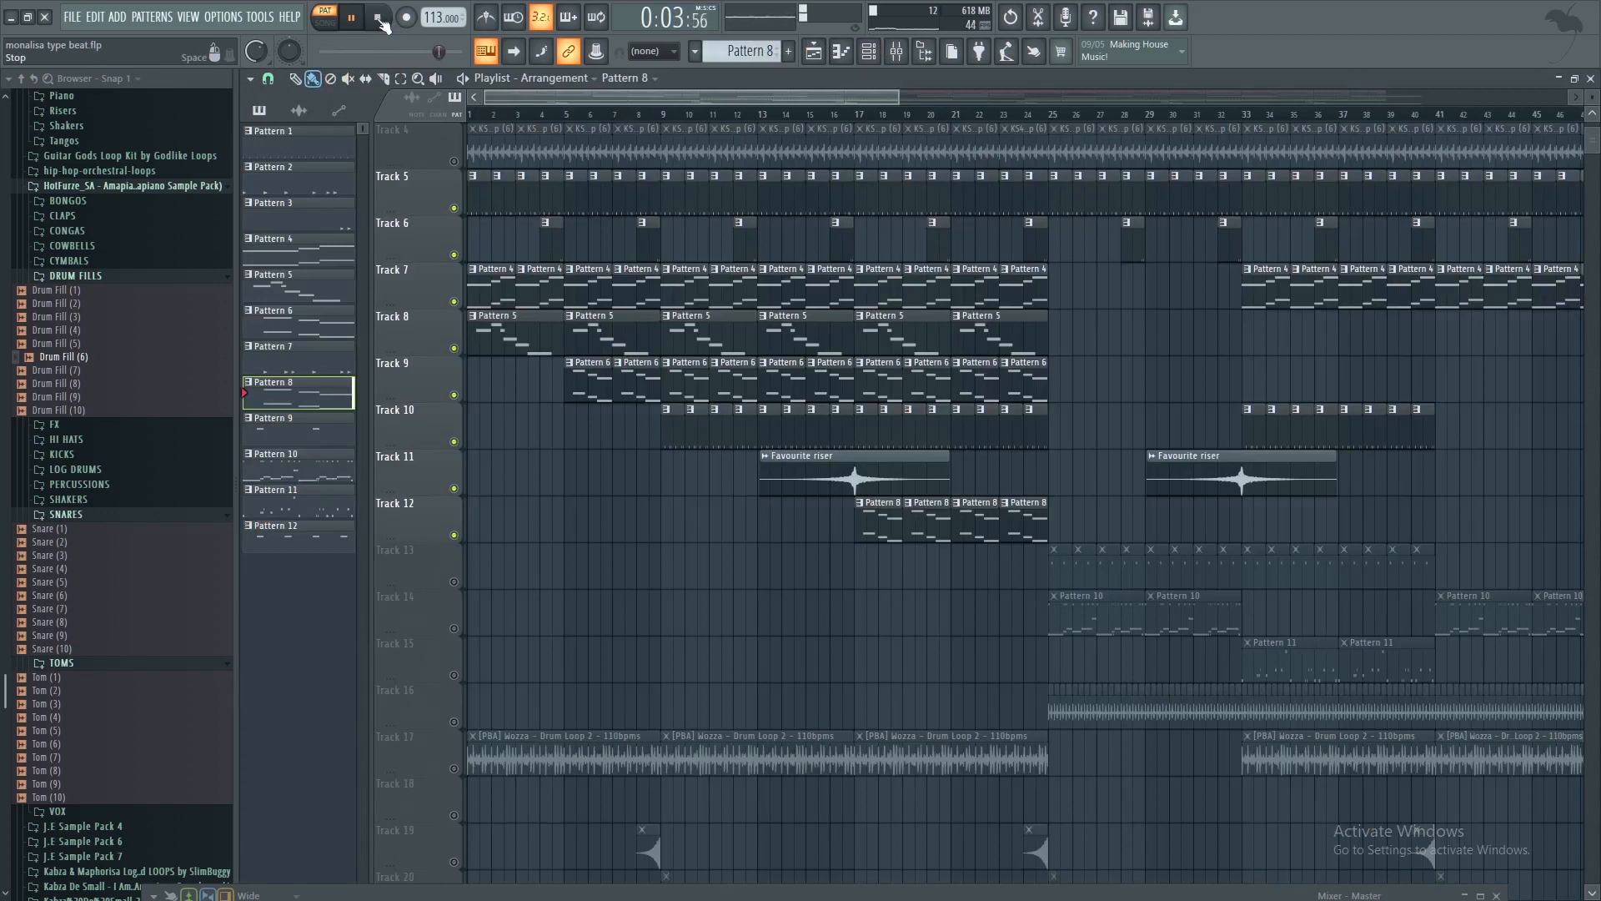
pyautogui.click(379, 19)
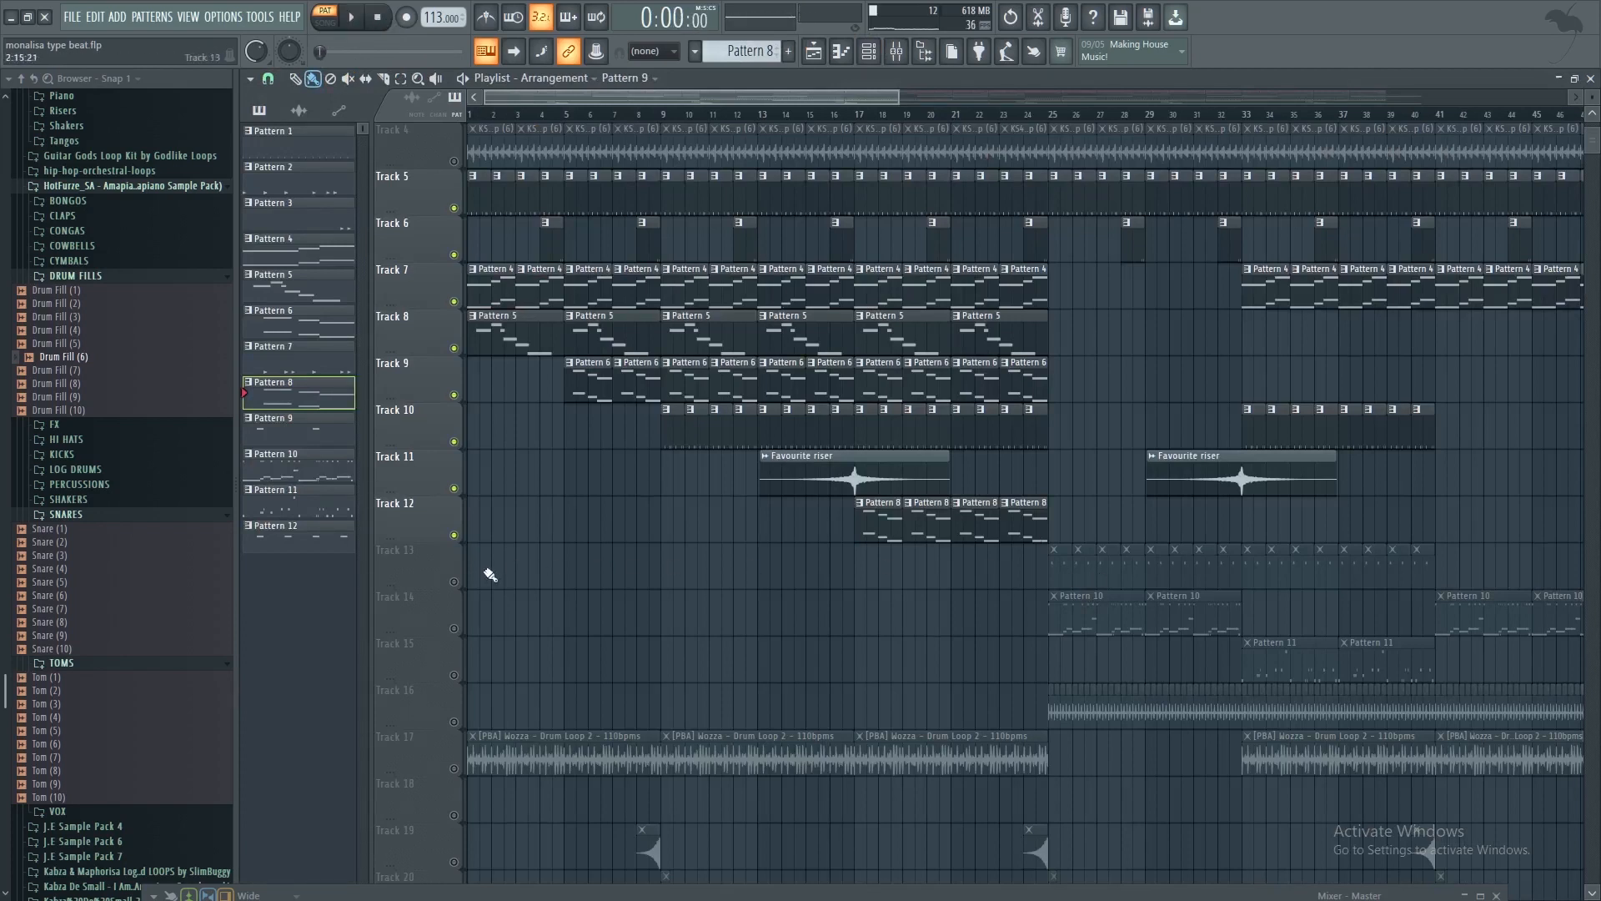
# Unmute Track 13 and open its Pattern 9 in the channel rack
pyautogui.click(454, 582)
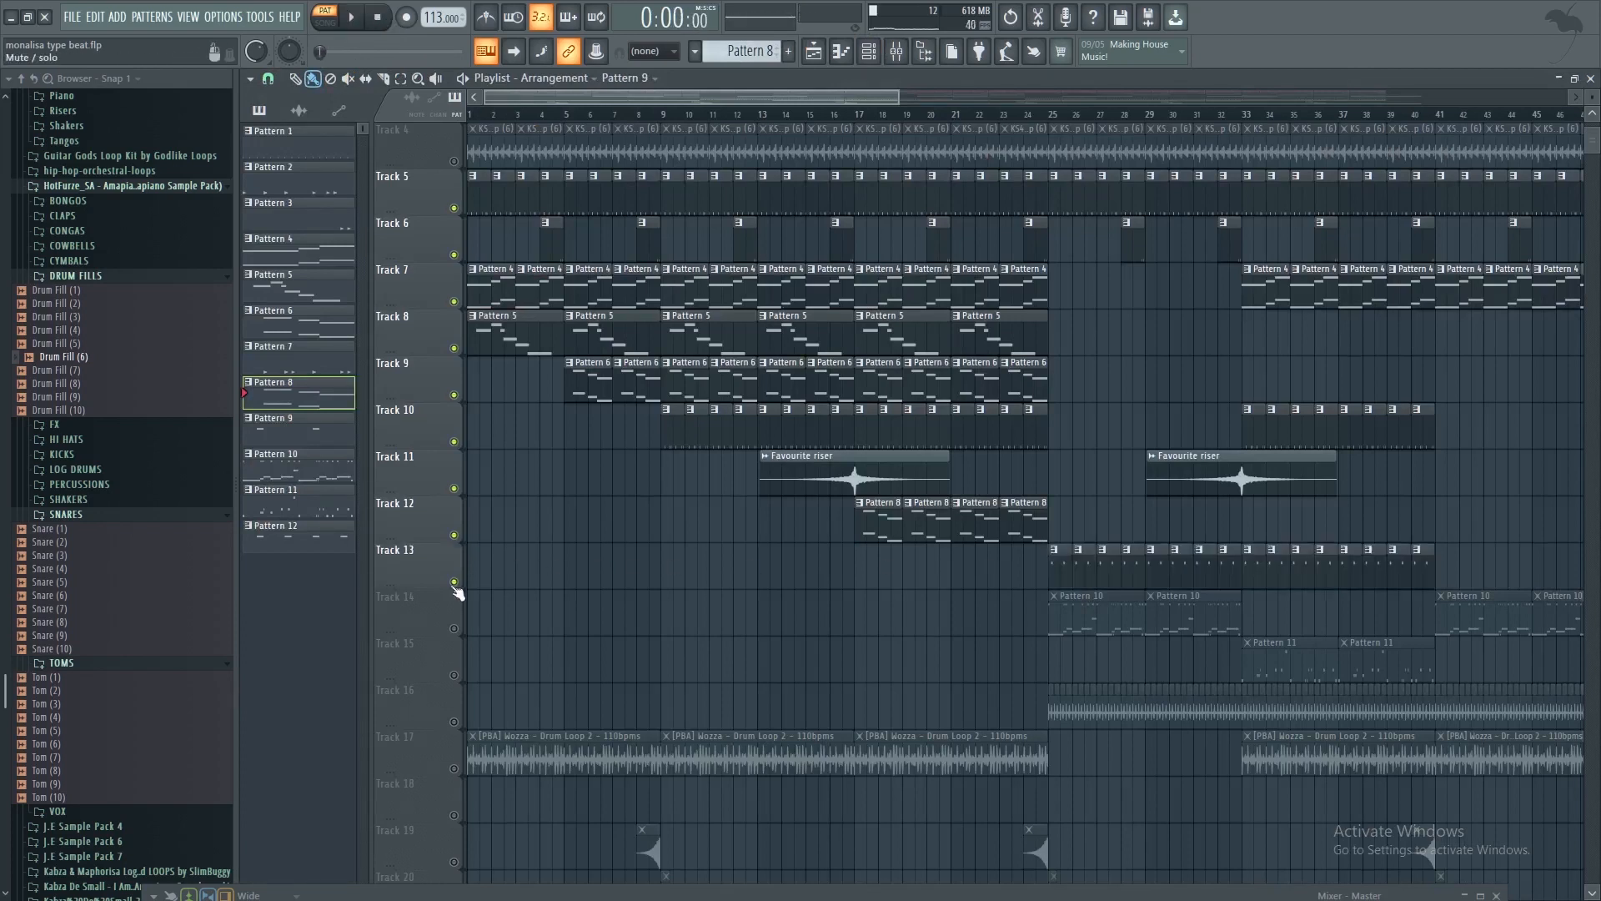
pyautogui.doubleClick(1060, 572)
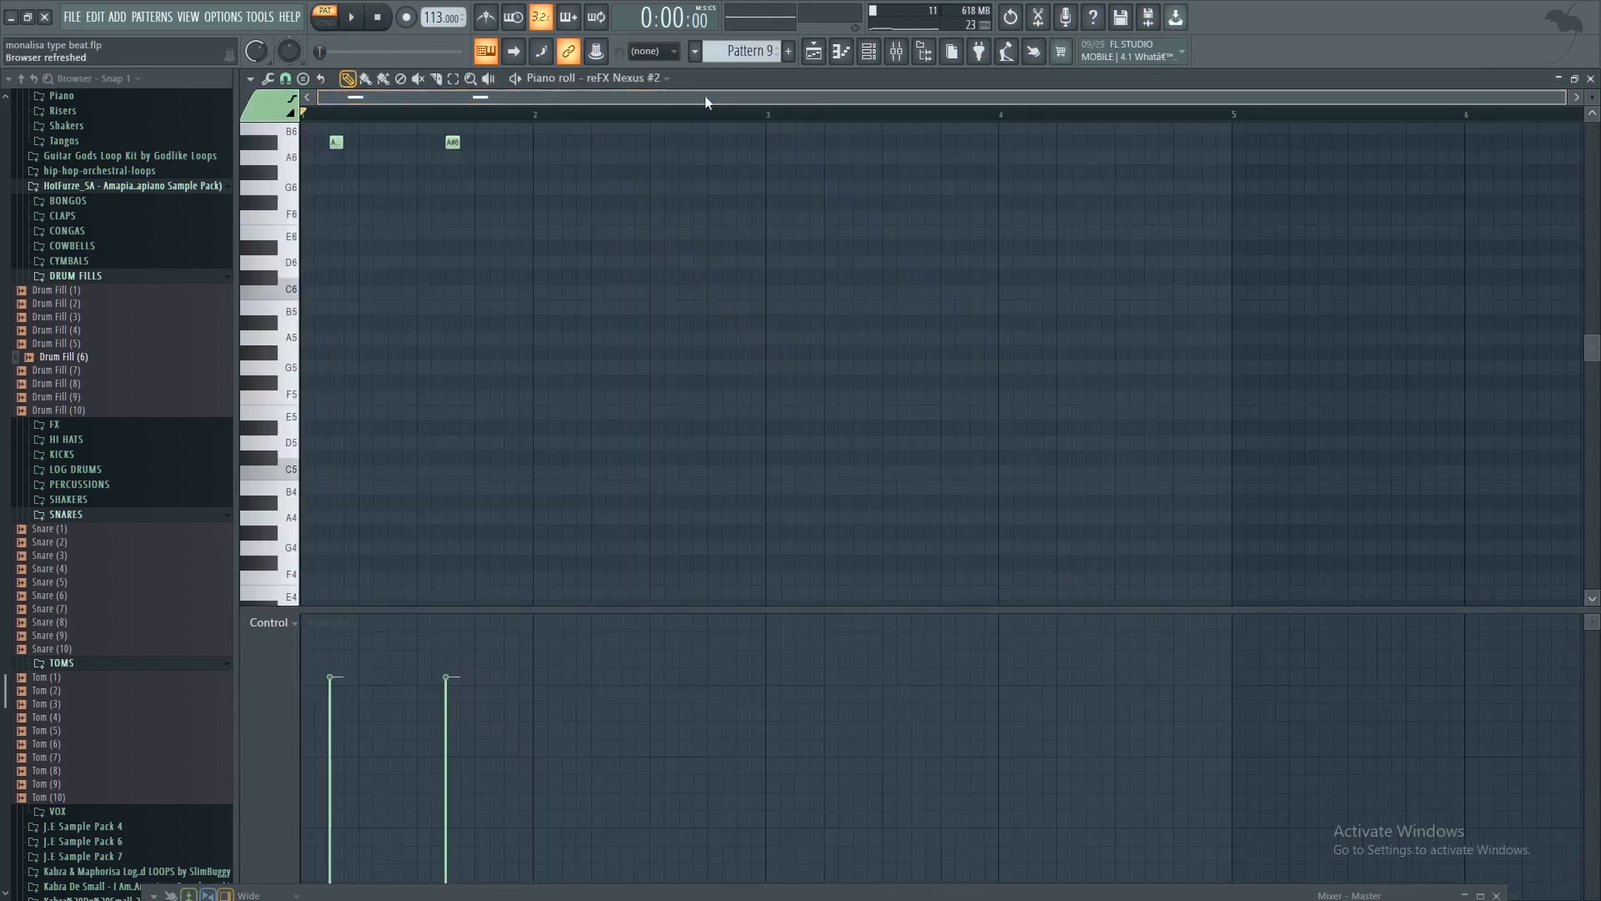
pyautogui.click(868, 59)
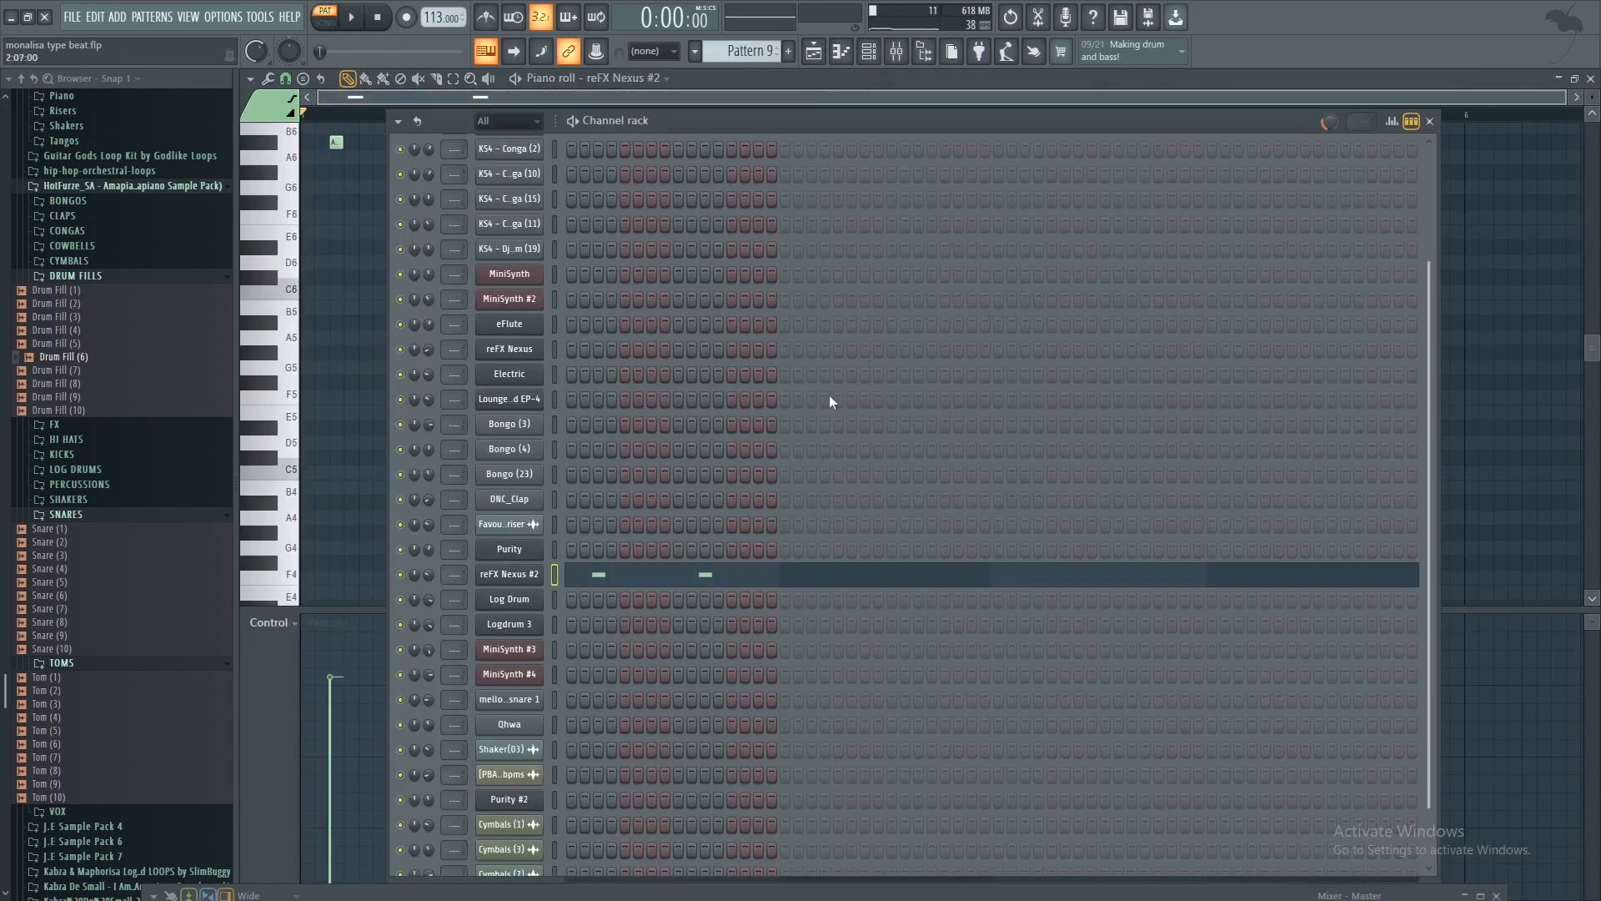
# View the VO Voicetoy preset in the reFX Nexus #2 channel's plugin and audition it with several notes
pyautogui.click(498, 577)
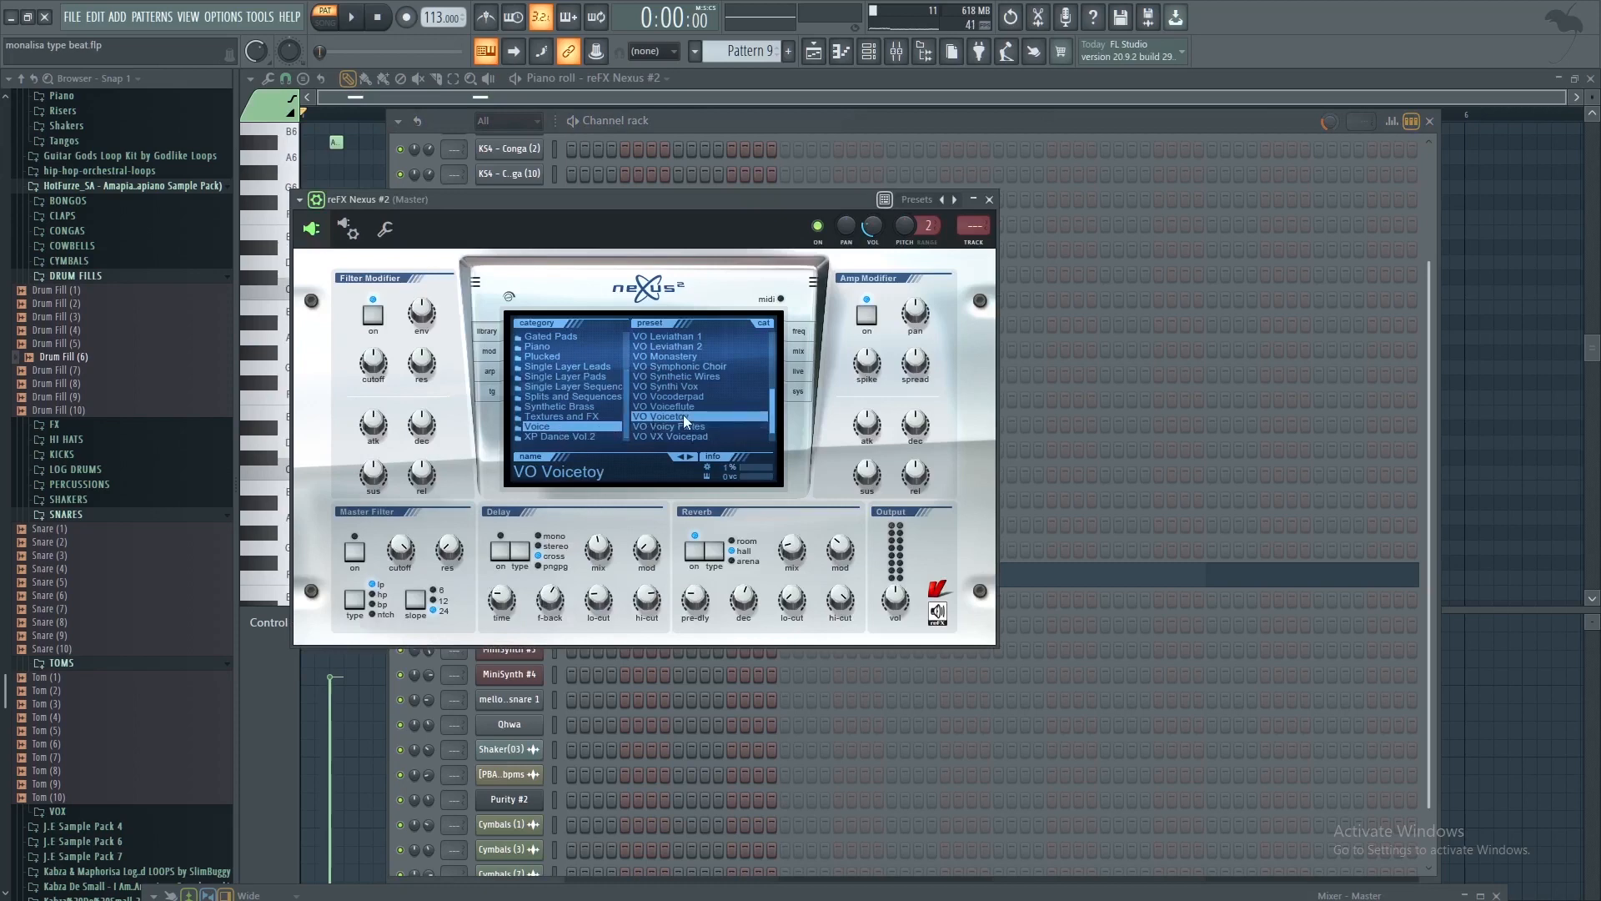
pyautogui.press('2')
pyautogui.press('j')
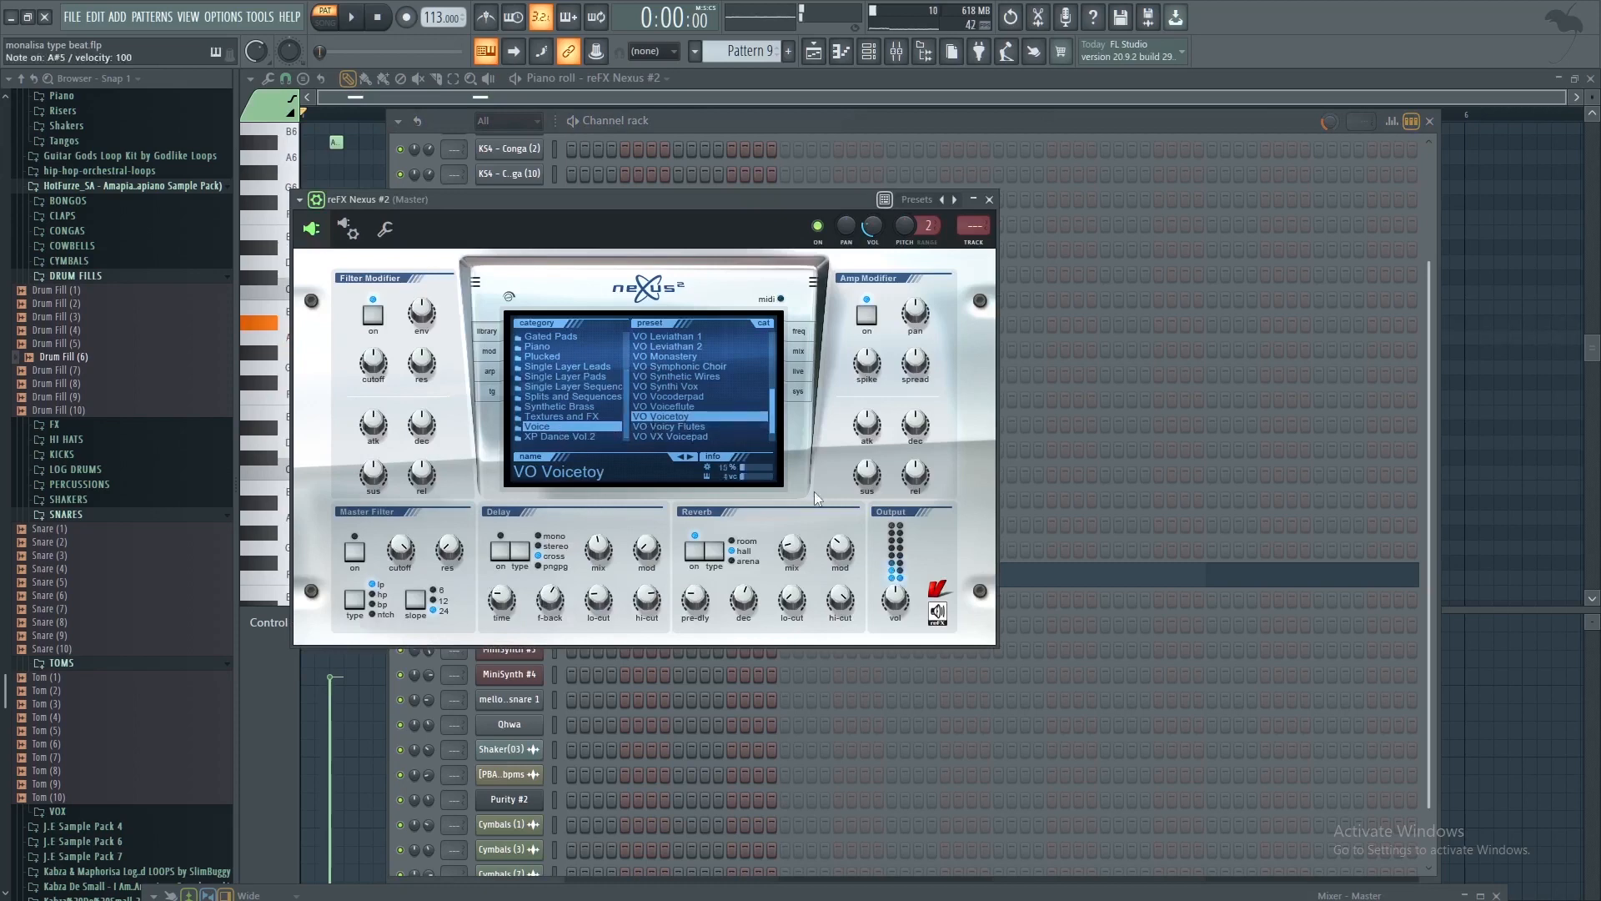
pyautogui.press('j')
pyautogui.press('2')
pyautogui.press('2')
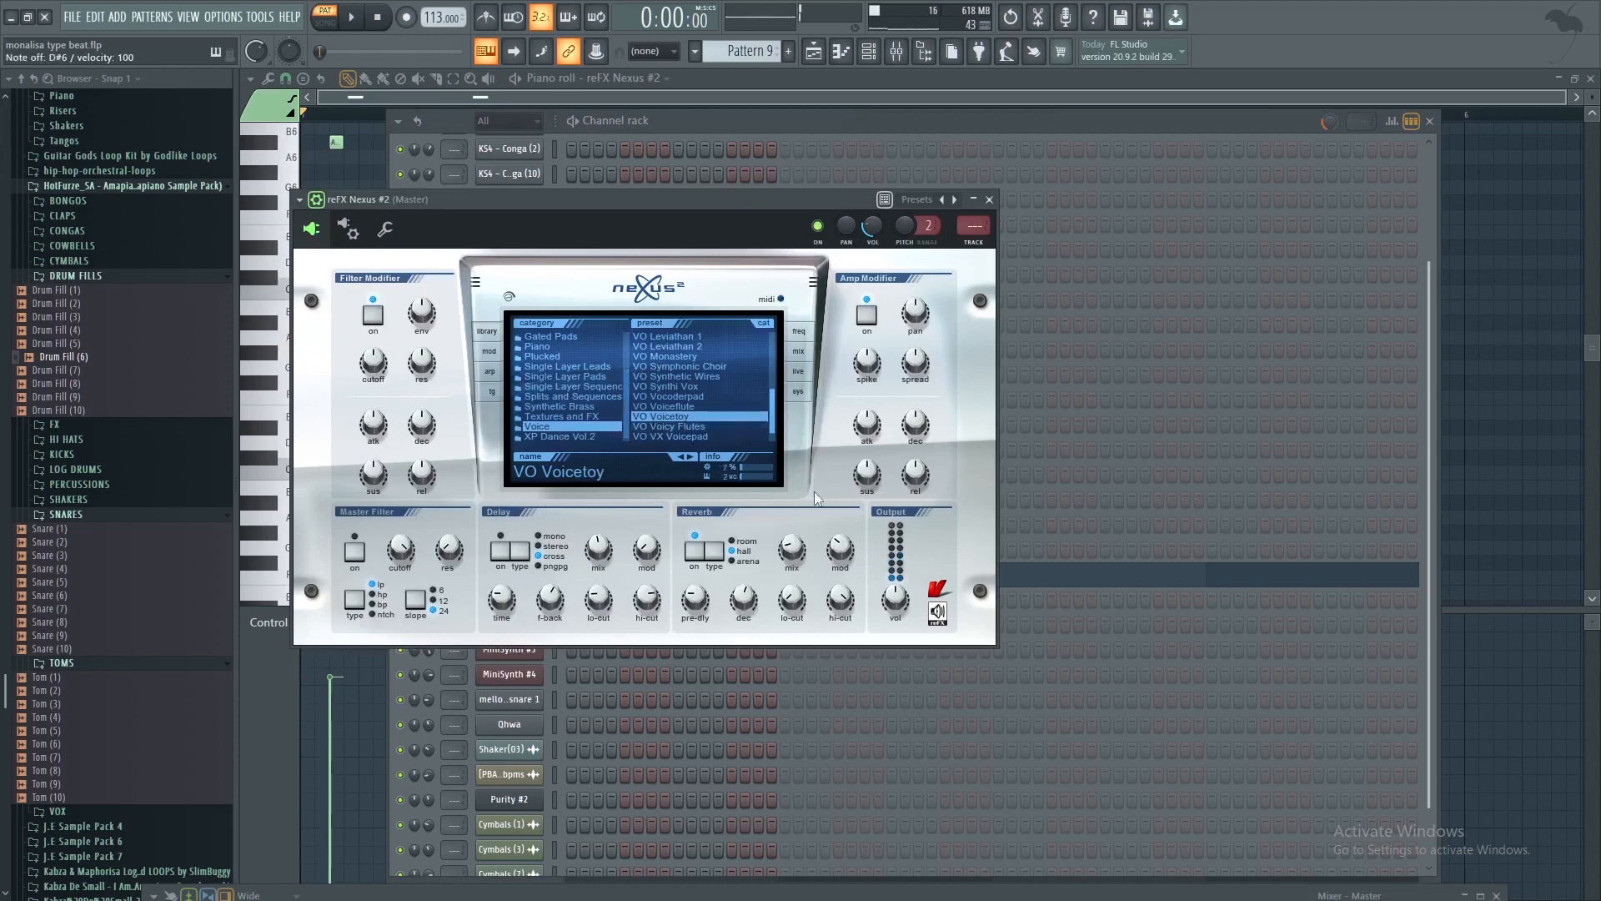
pyautogui.press('5')
pyautogui.click(989, 199)
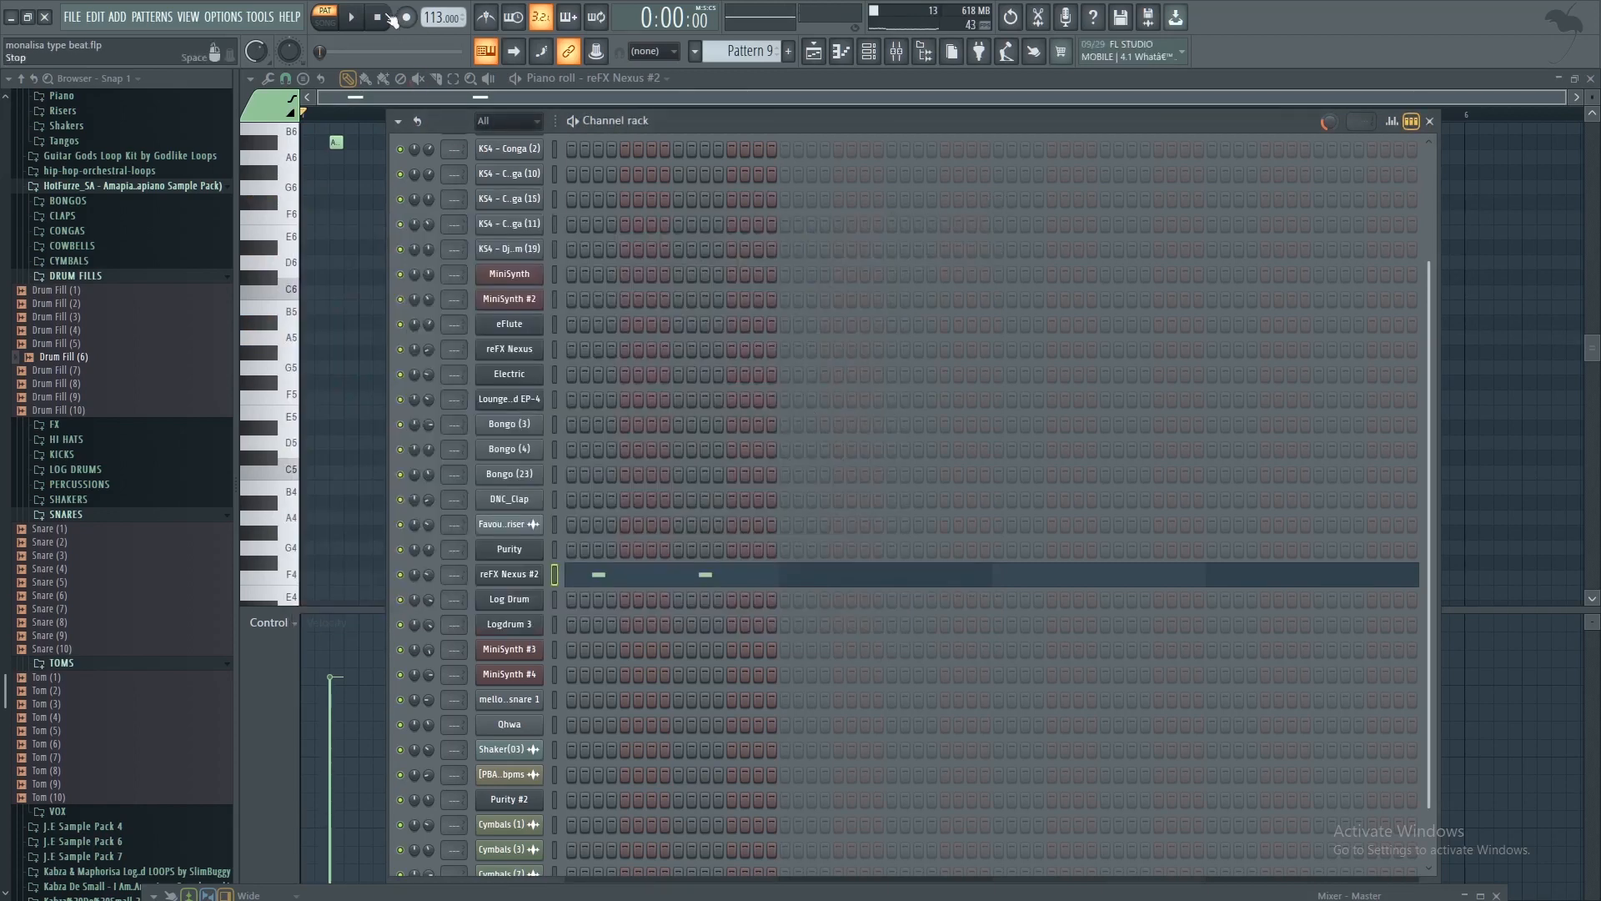
# Play Pattern 9 while examining the reFX Nexus #2 notes in the piano roll, then stop playback and return to the playlist
pyautogui.click(352, 18)
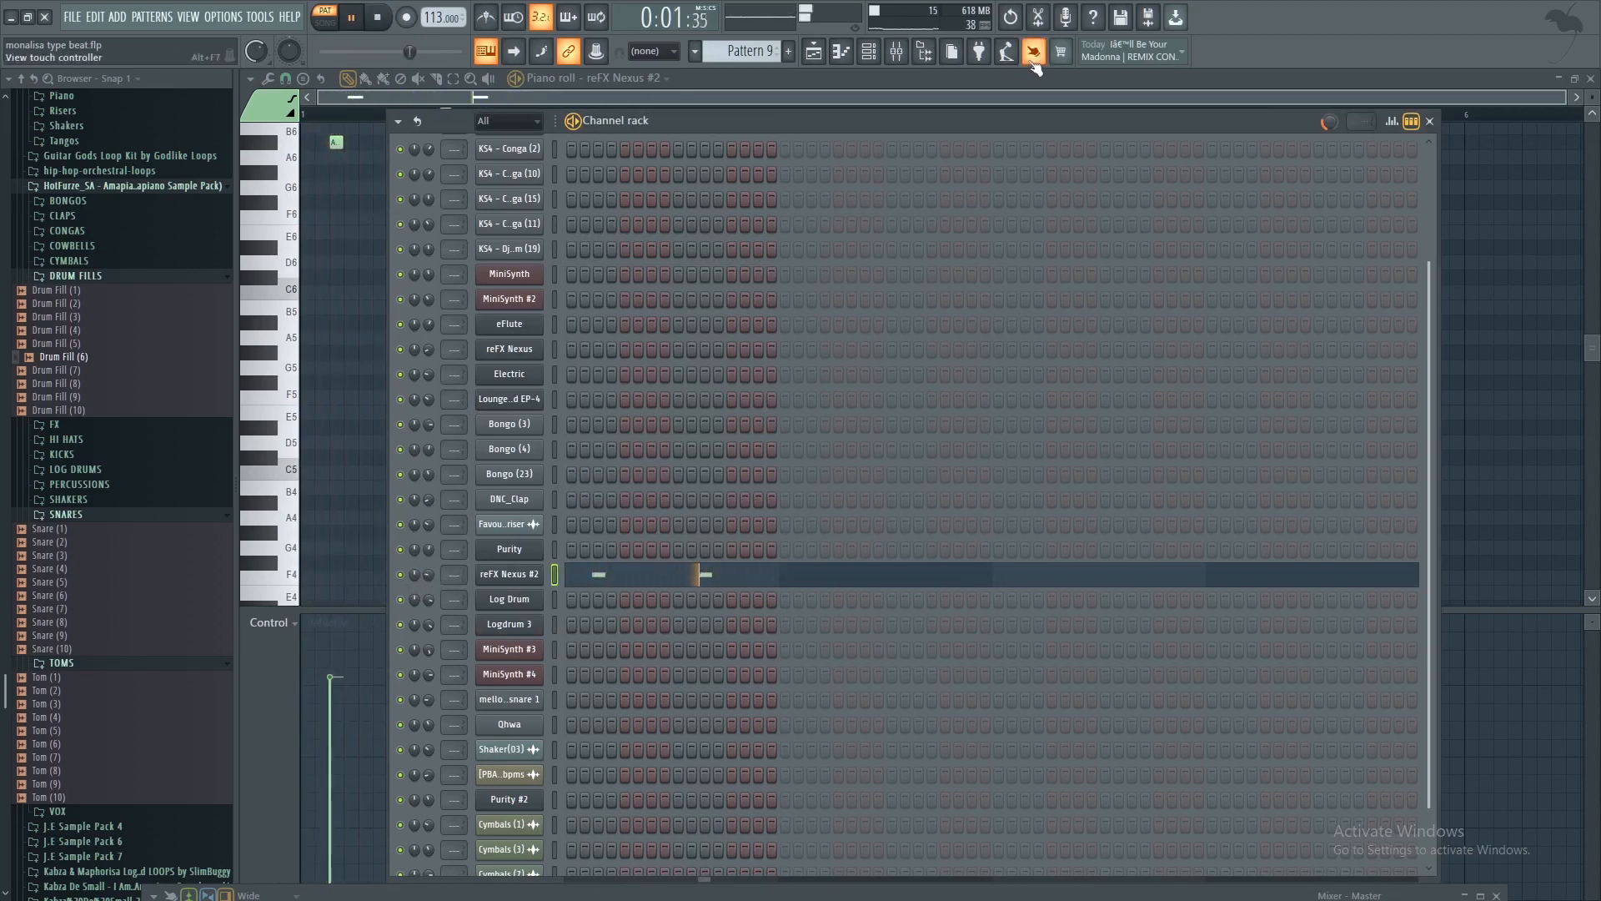
pyautogui.click(898, 55)
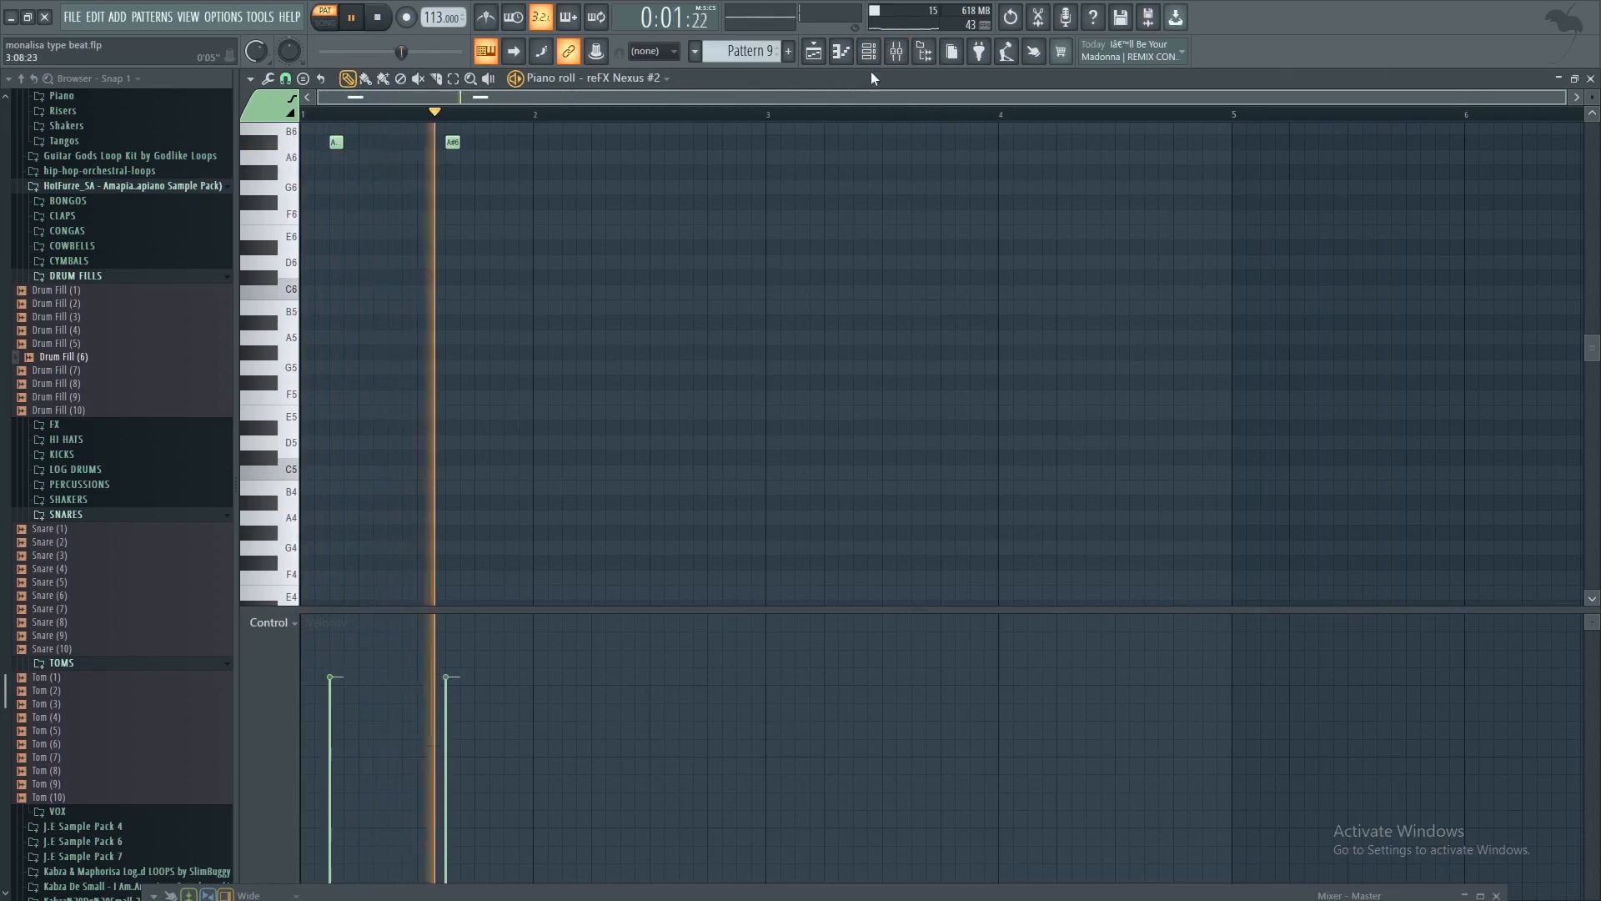
pyautogui.scroll(4, 308, 275)
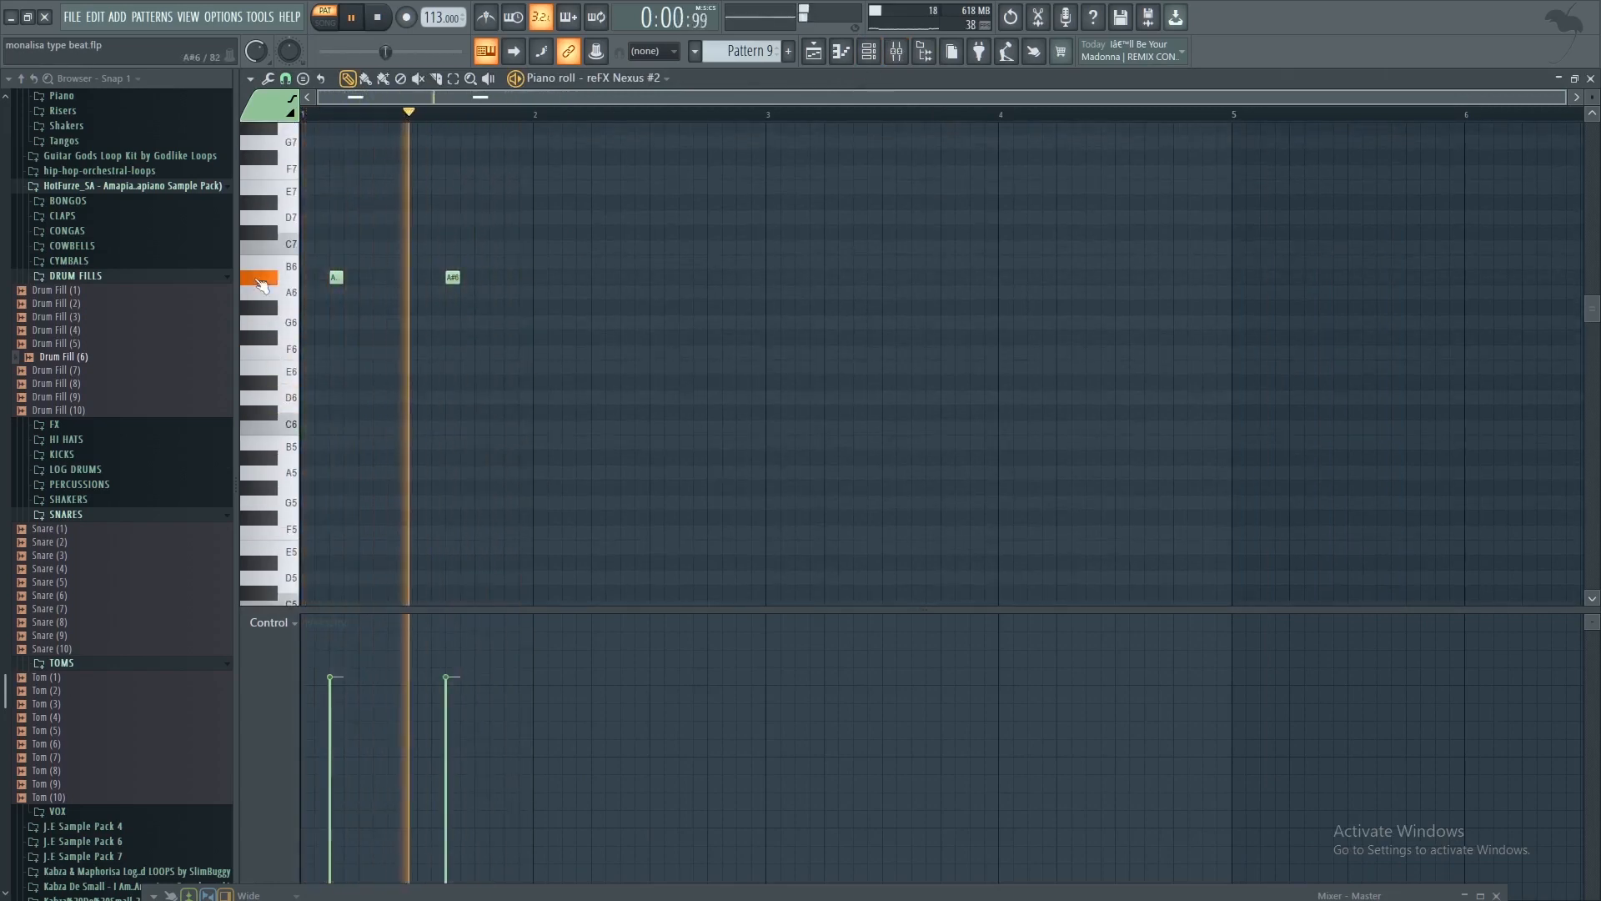
pyautogui.click(874, 50)
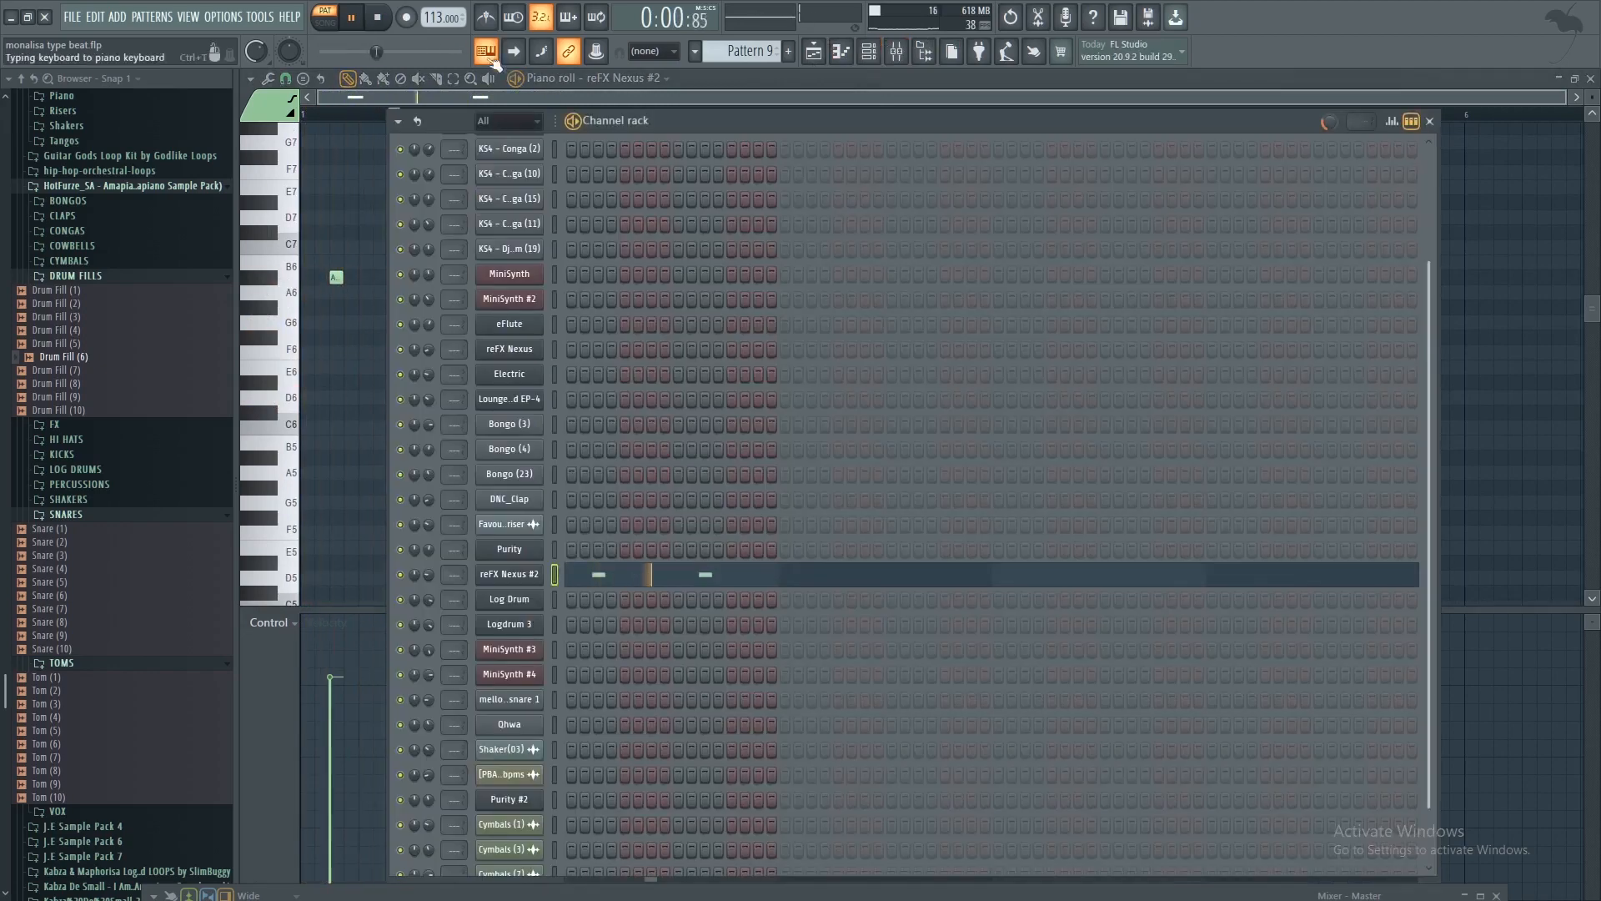
pyautogui.click(392, 17)
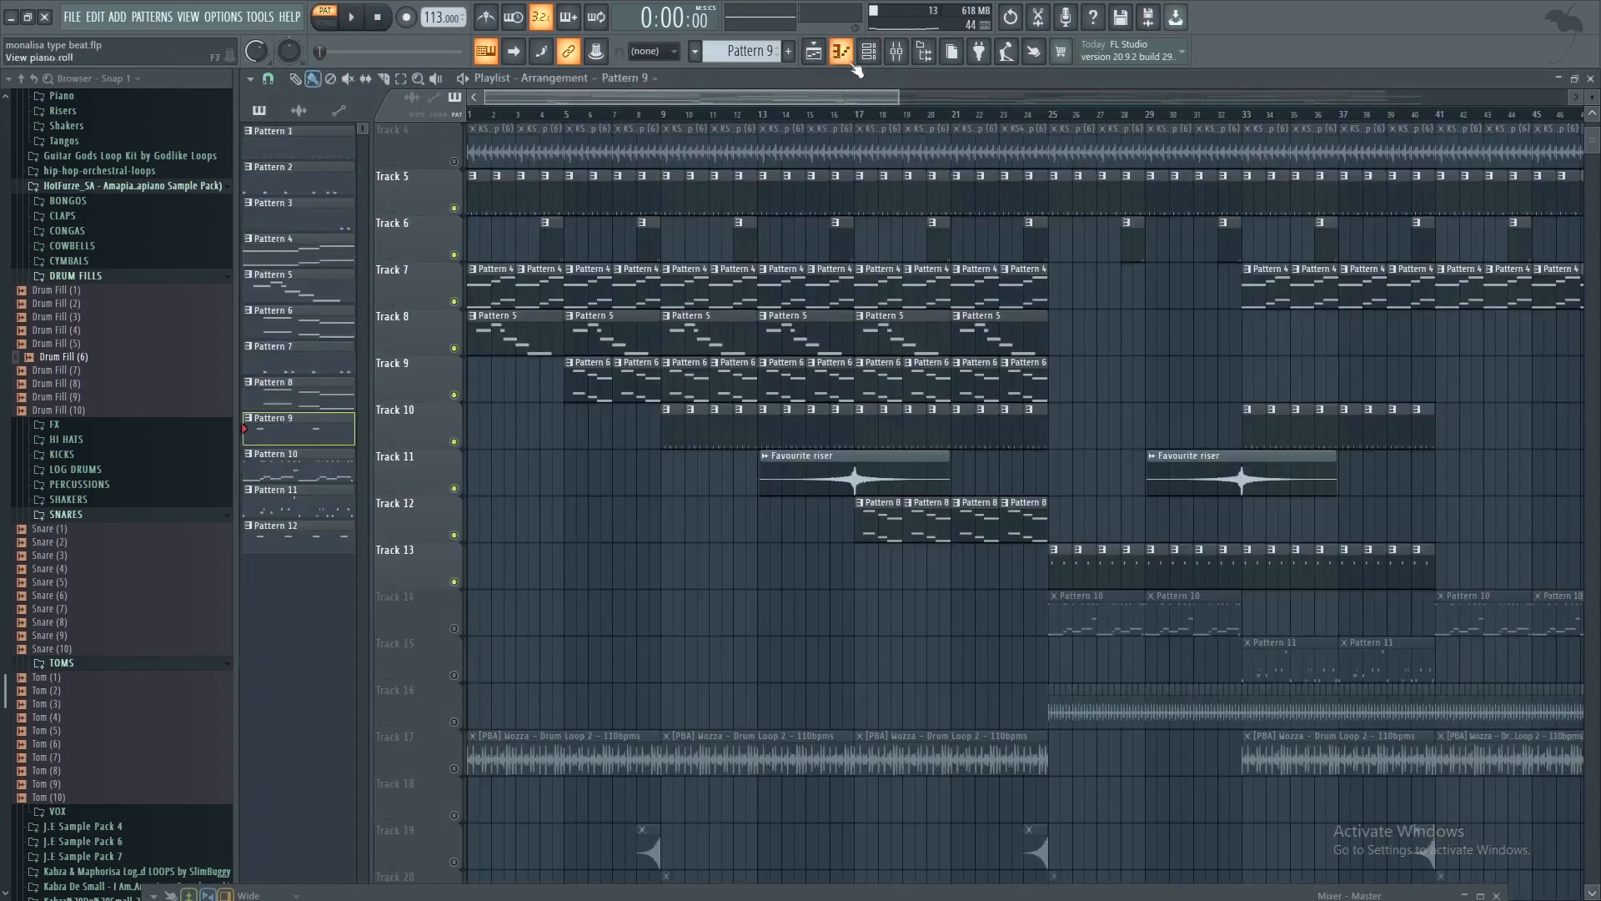
pyautogui.click(813, 51)
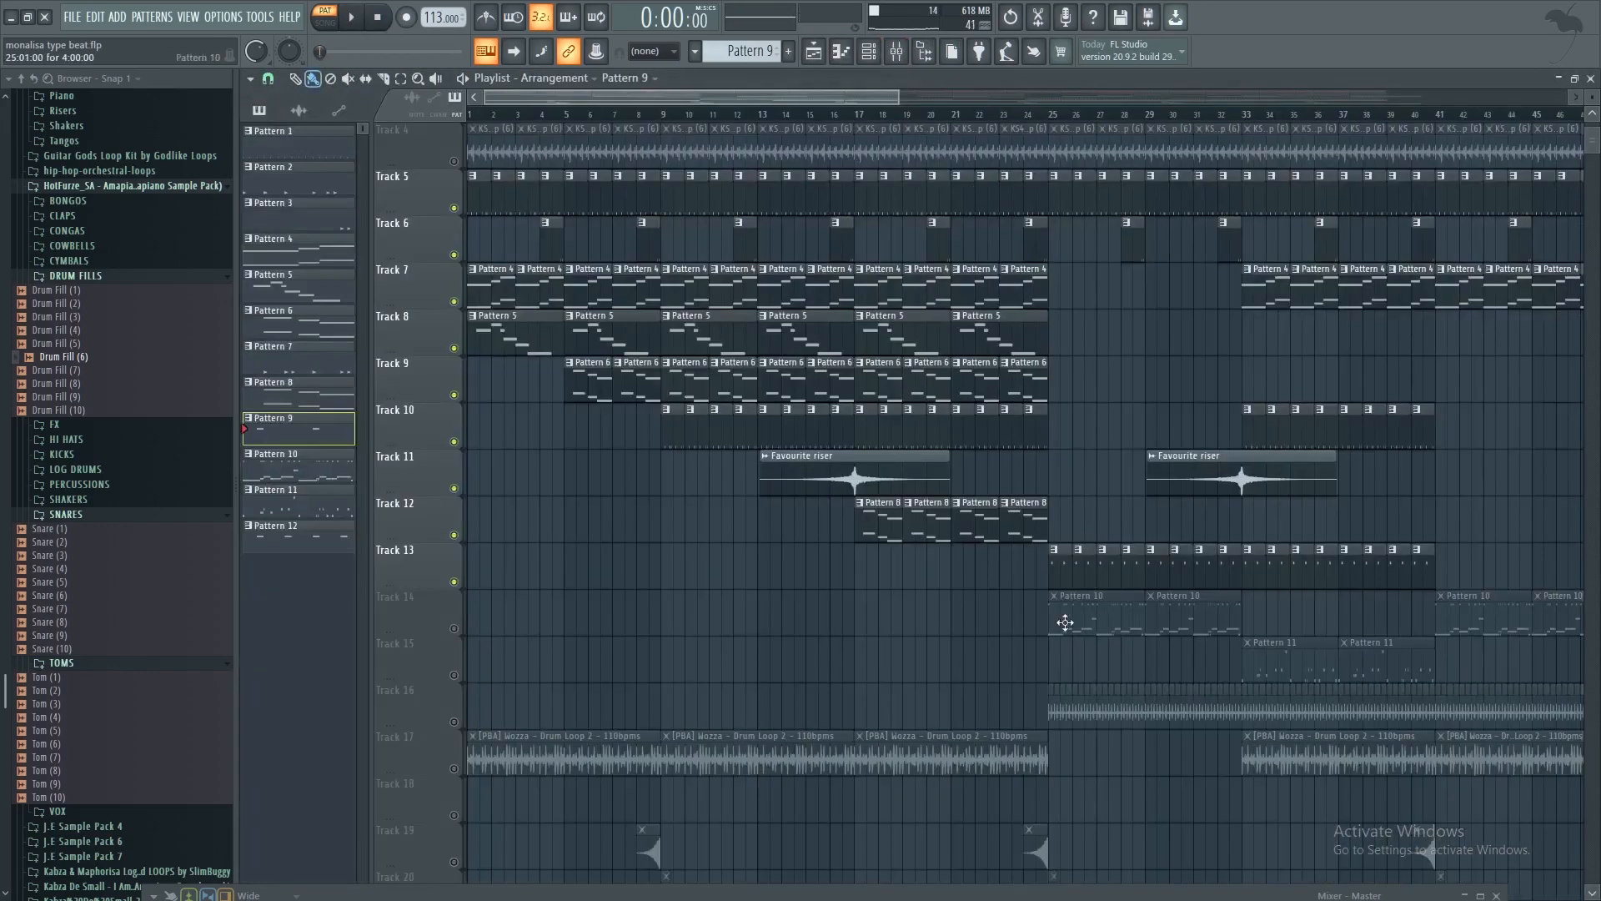
# Open Track 14's Pattern 10 in the channel rack and mute its other sounding channels so that only Log Drum plays
pyautogui.doubleClick(1065, 622)
pyautogui.click(868, 51)
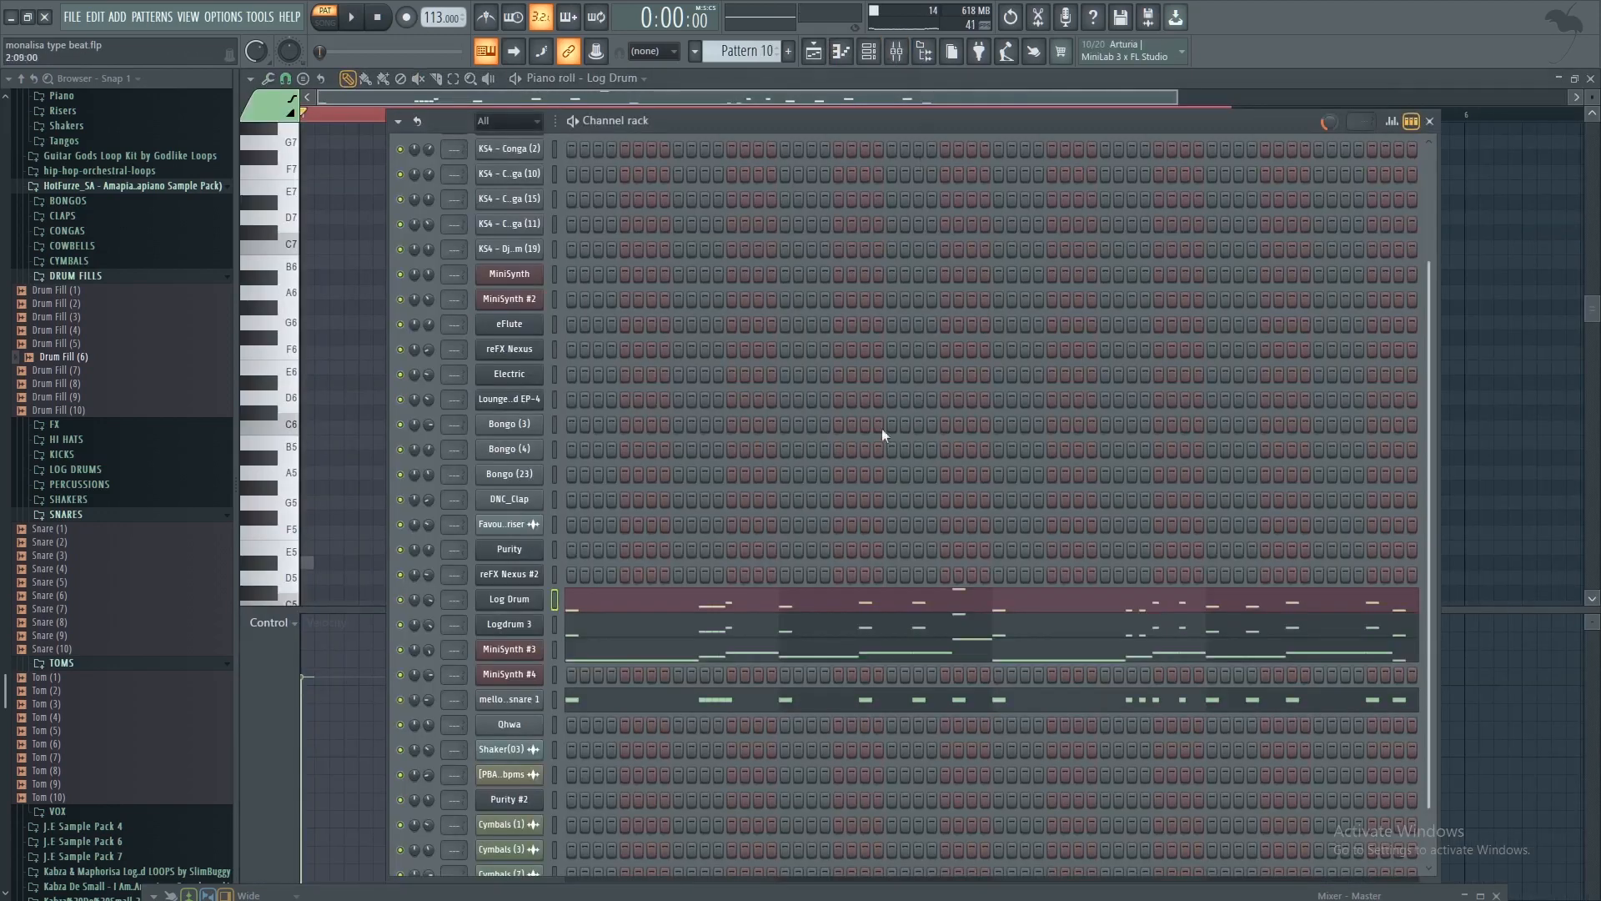
pyautogui.scroll(-2, 880, 451)
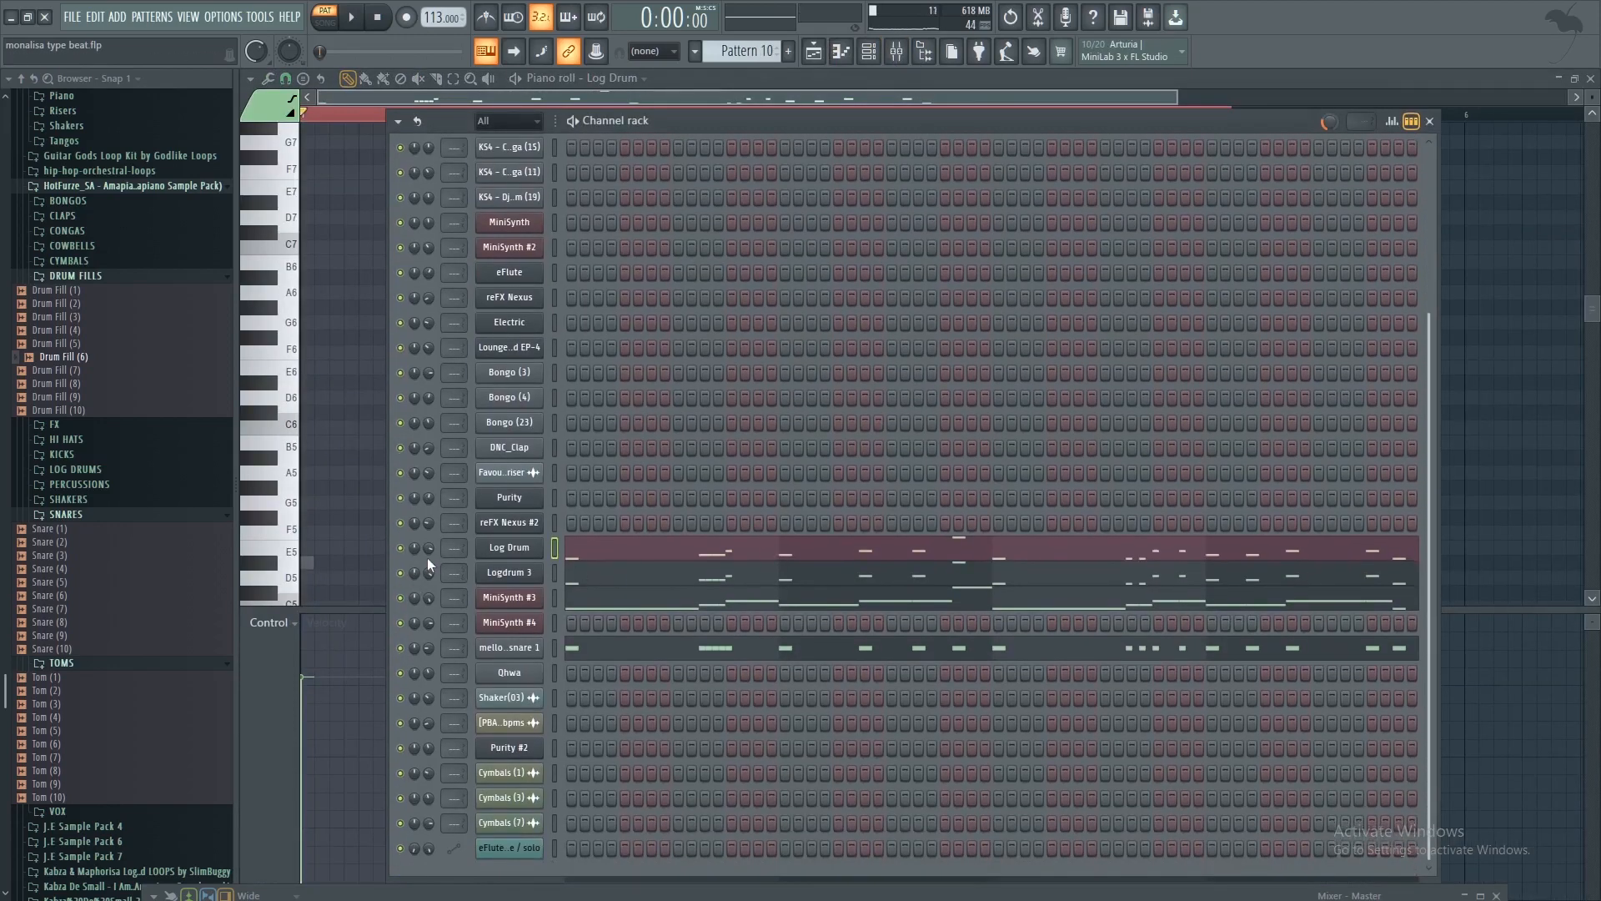
pyautogui.rightClick(404, 551)
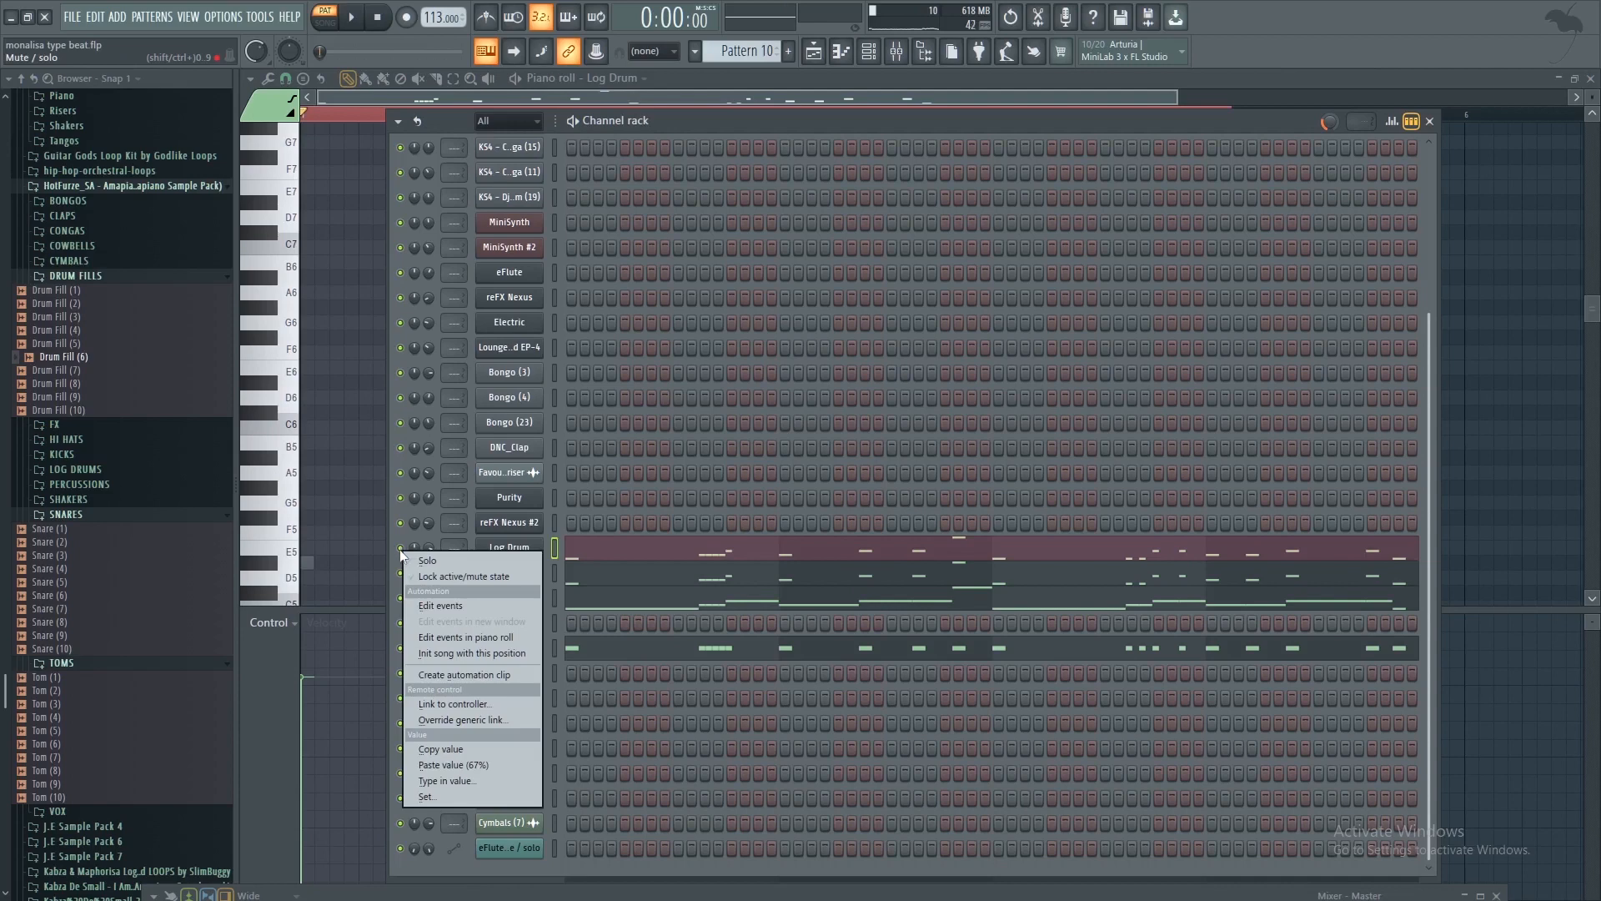
pyautogui.click(400, 550)
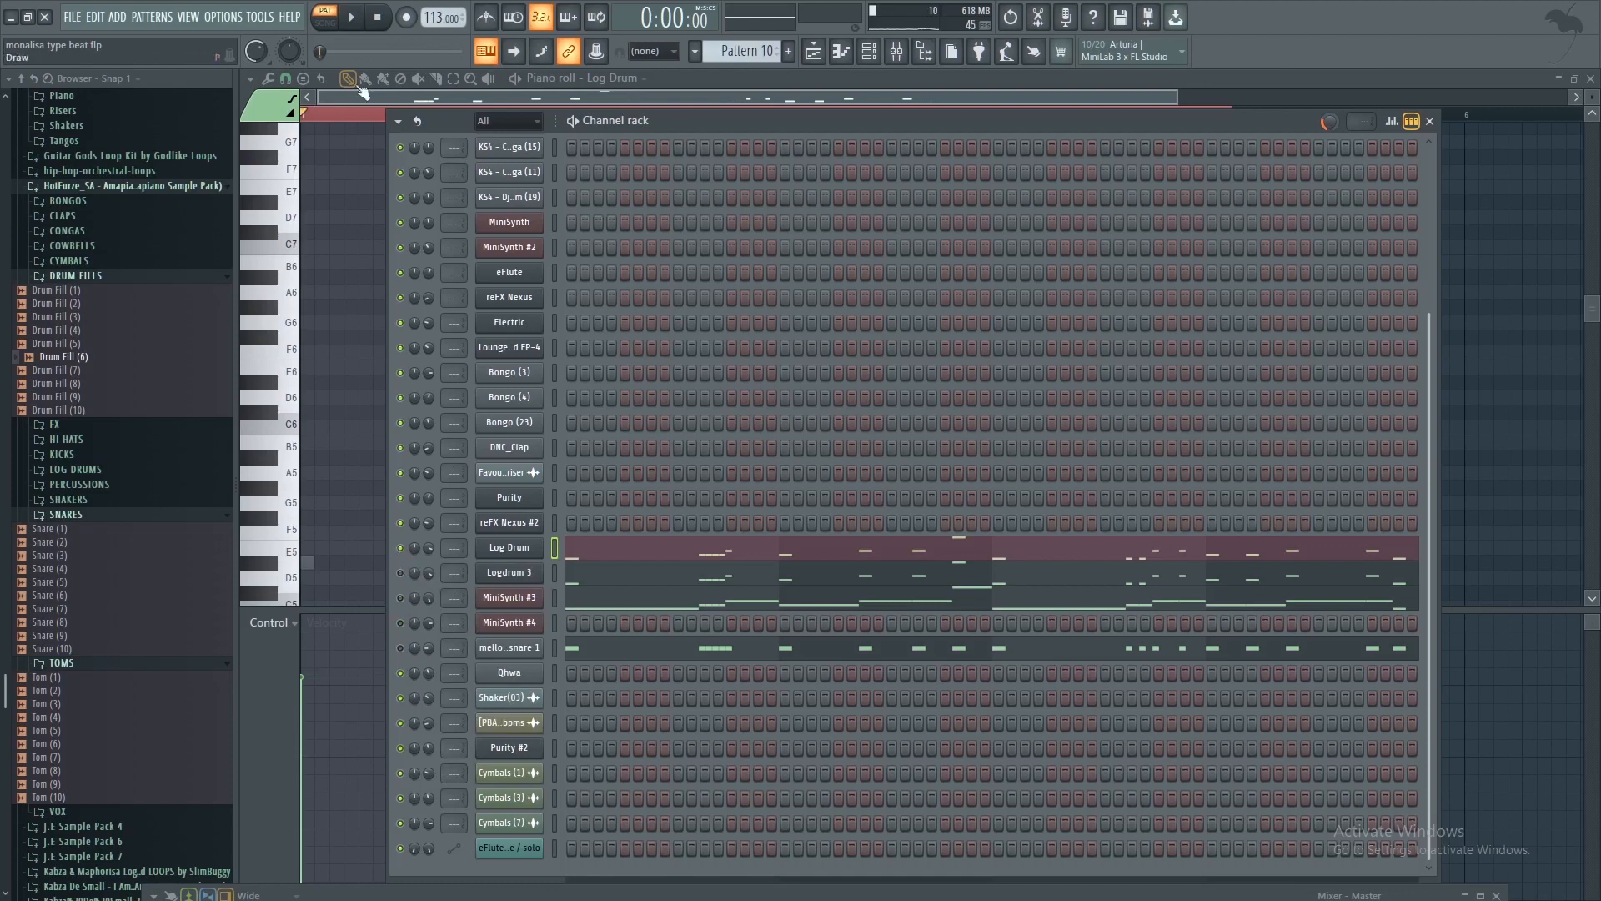
# Play Pattern 10 while viewing Log Drum's Fruity DX10 settings and its notes in the piano roll, then stop playback
pyautogui.click(351, 17)
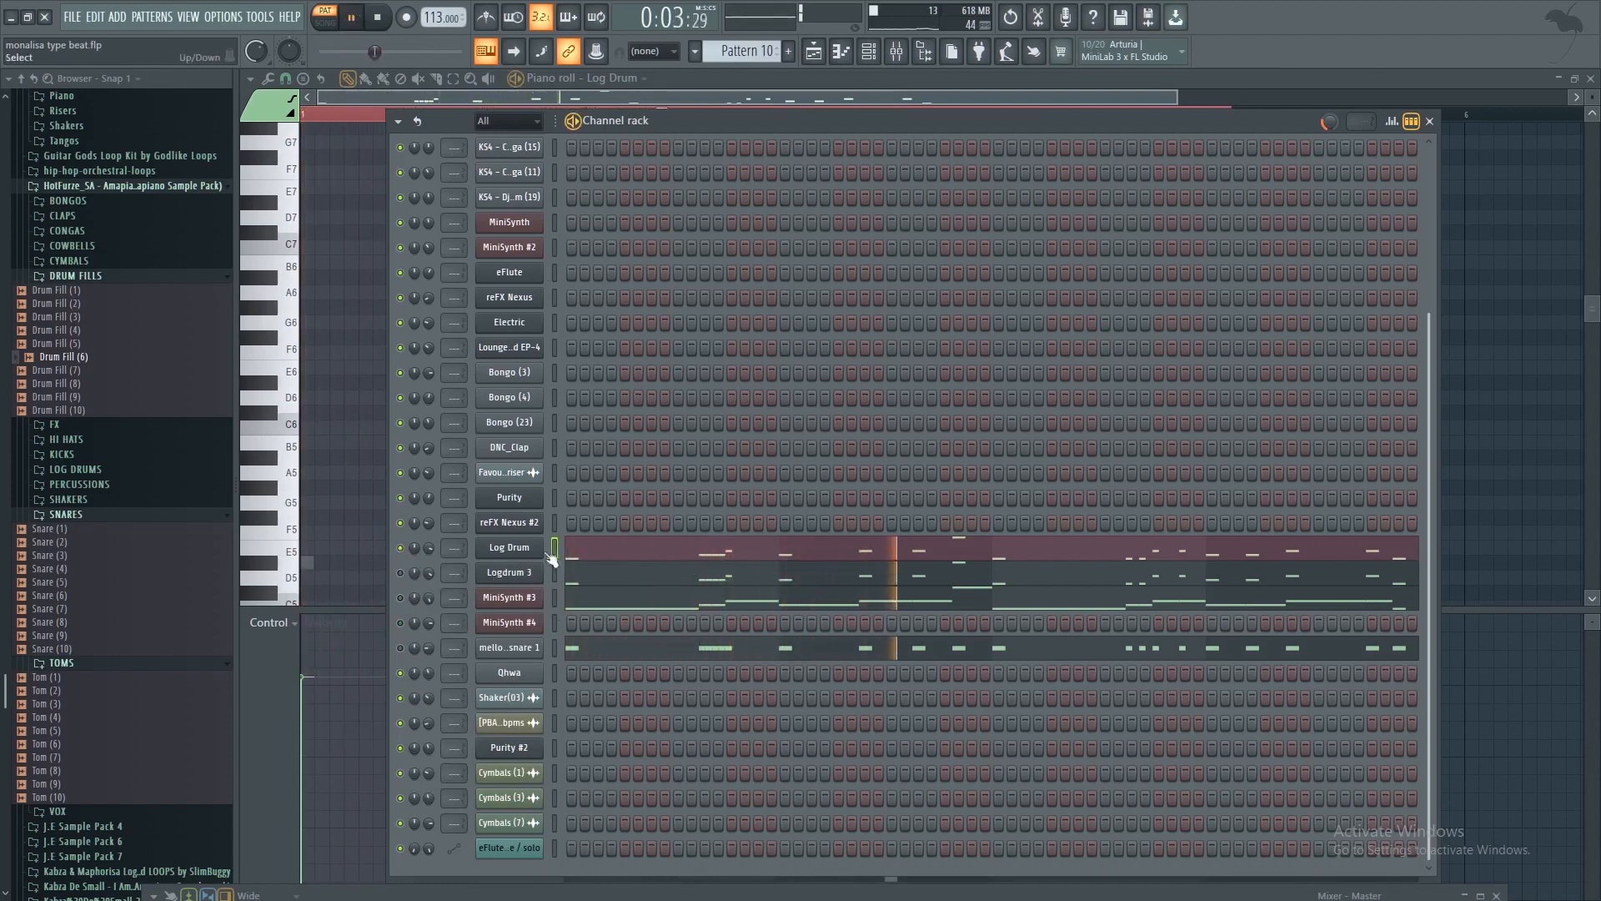
pyautogui.click(510, 551)
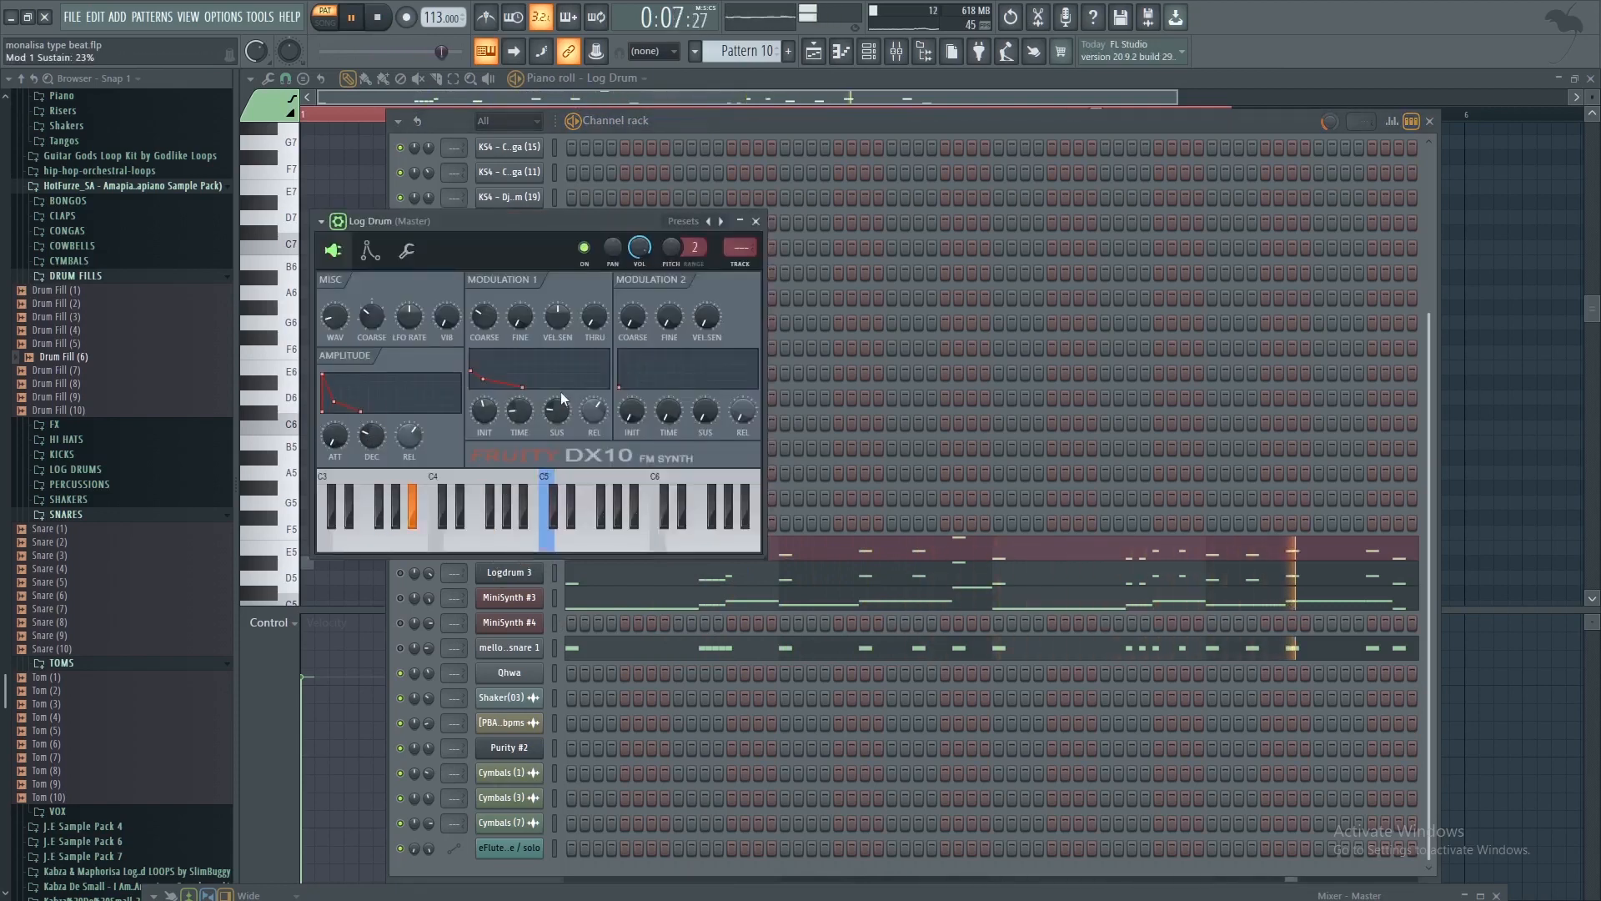
pyautogui.click(755, 221)
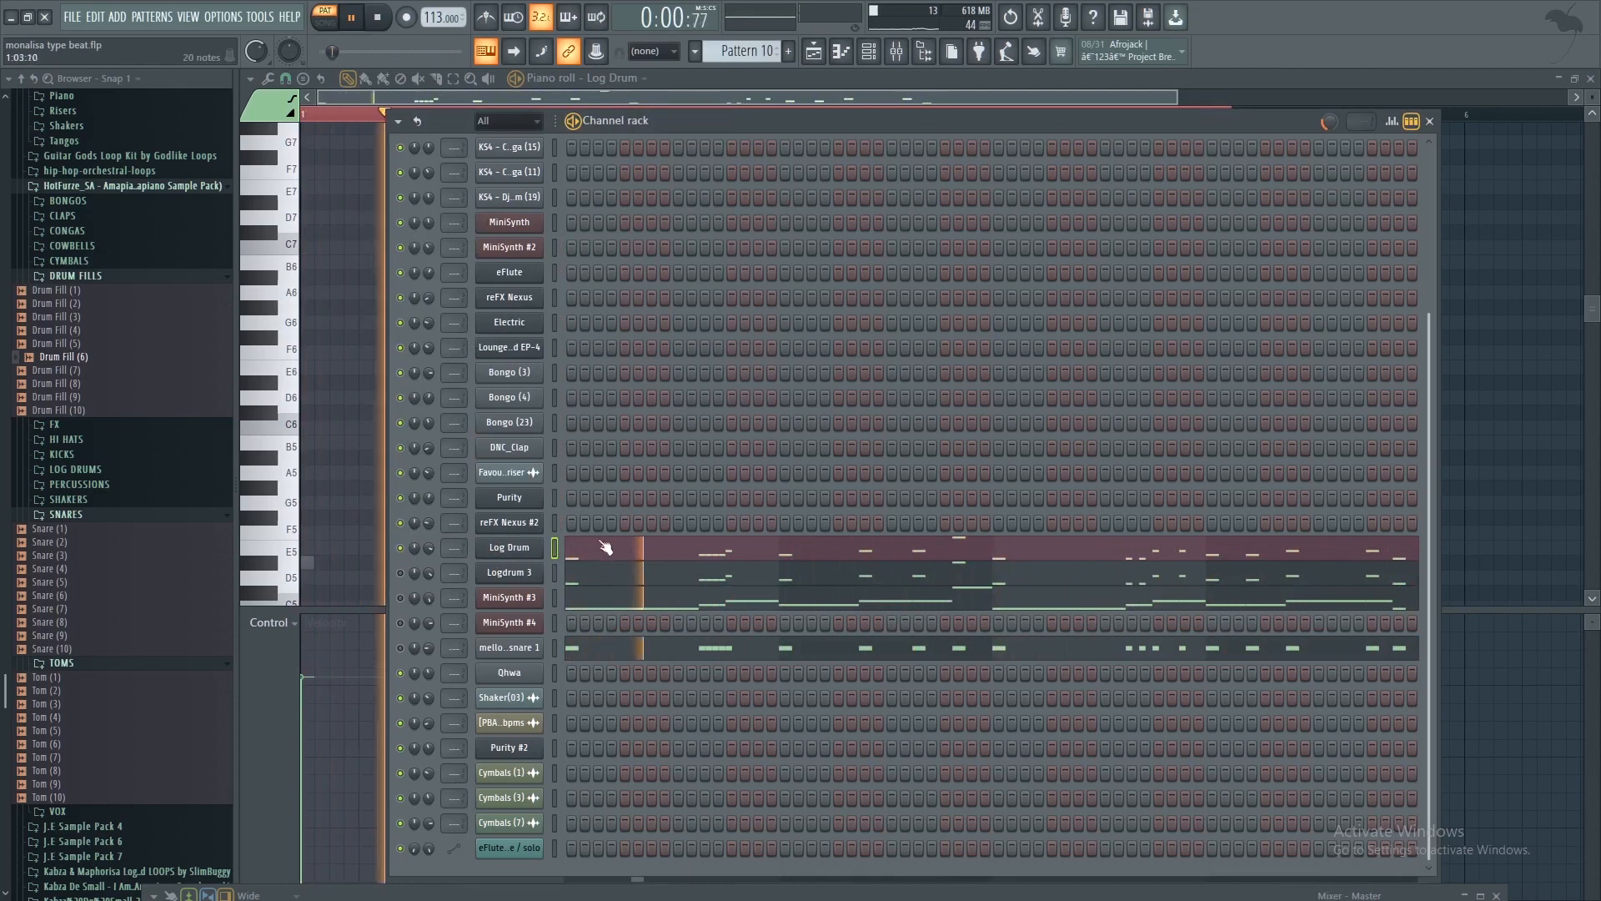
pyautogui.click(613, 554)
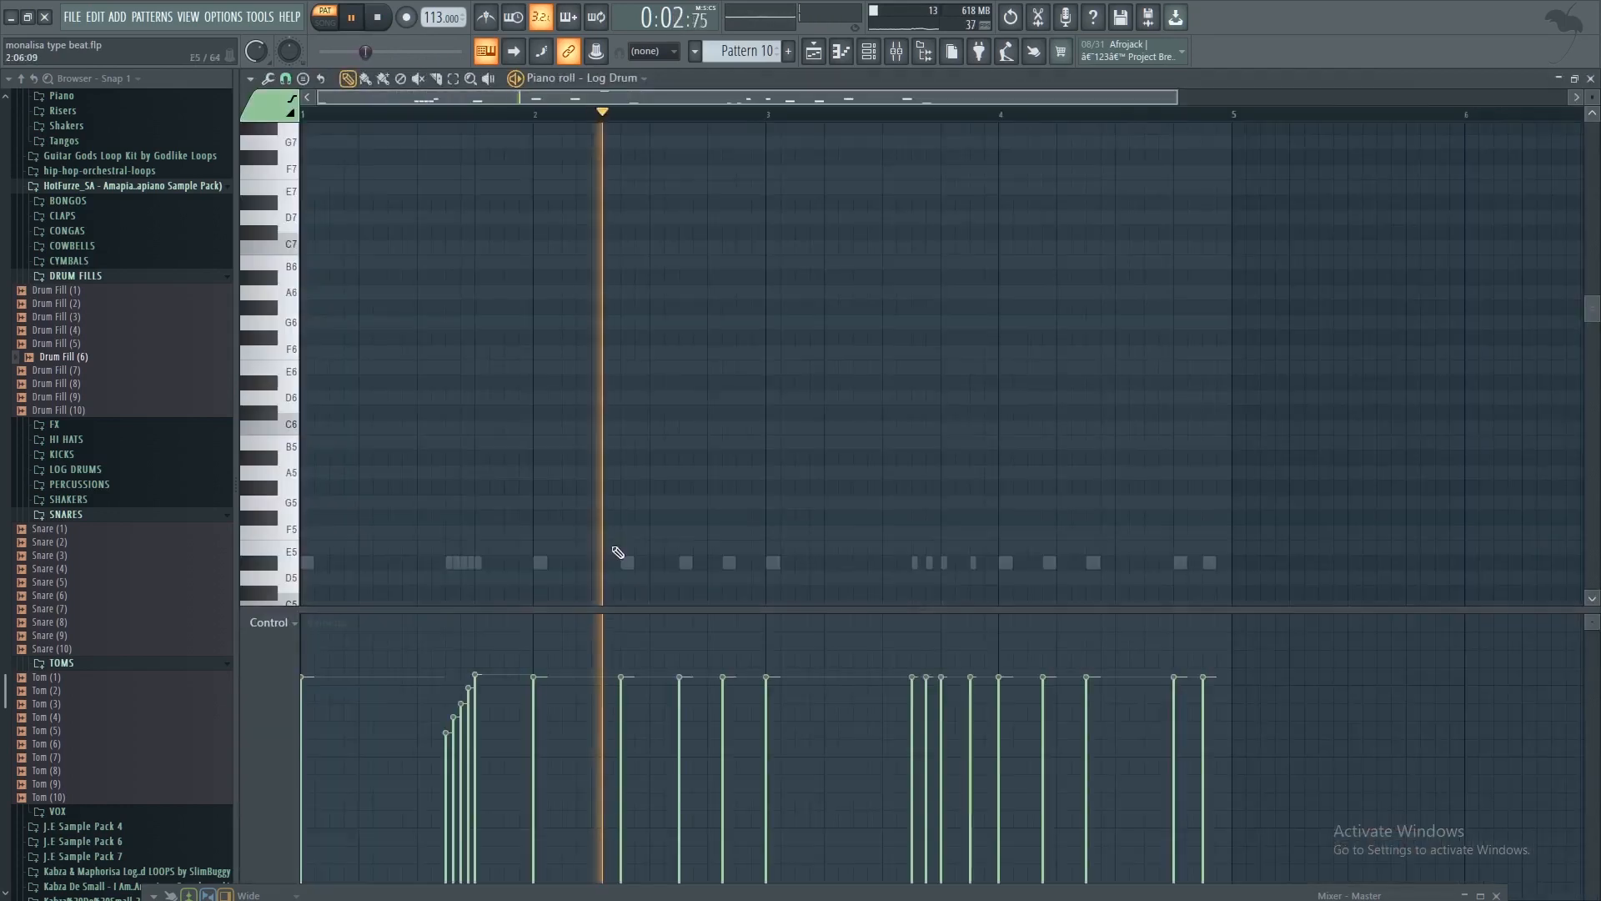
pyautogui.scroll(-5, 572, 455)
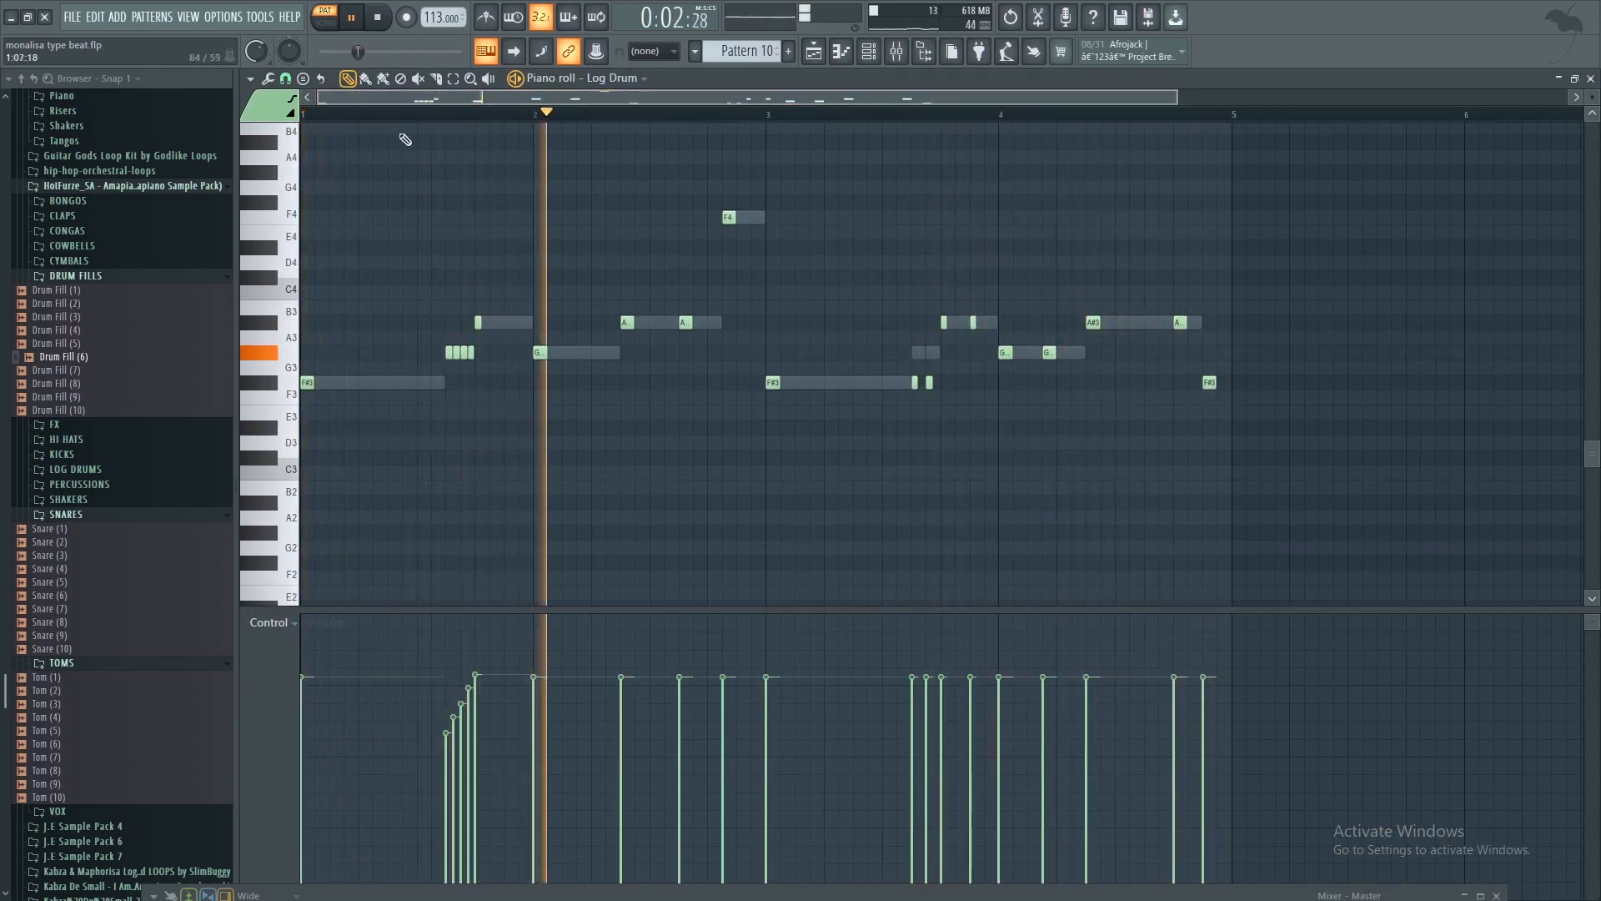
pyautogui.press('space')
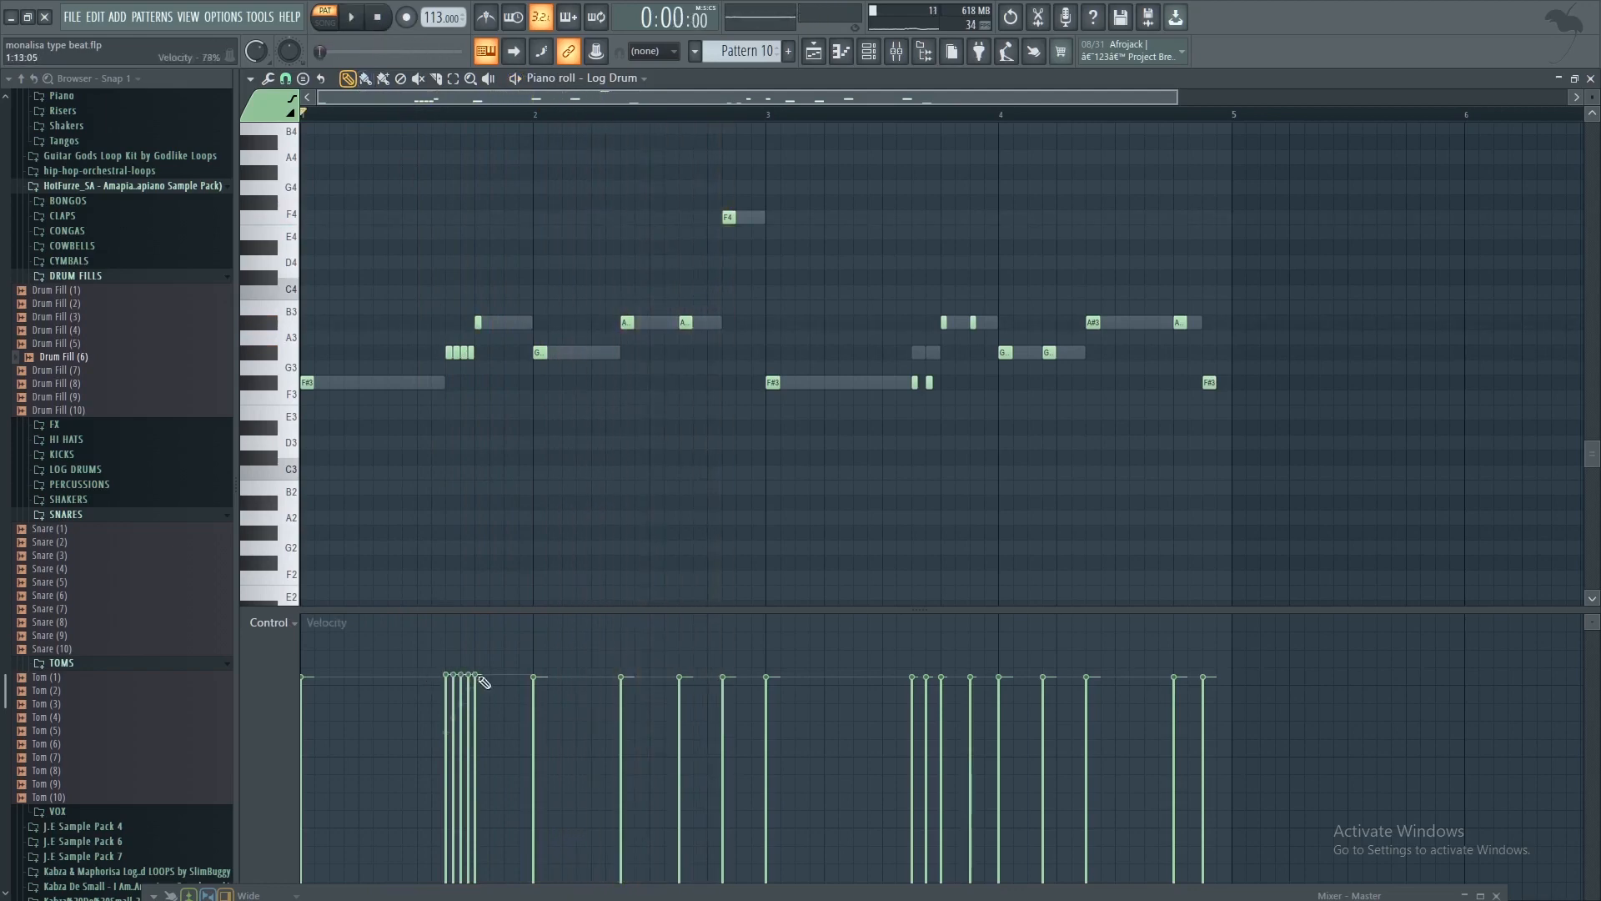
# Shape rising velocity ramps on Log Drum's quick notes late in bar 1 and late in bar 3, playing both passages back
pyautogui.click(418, 114)
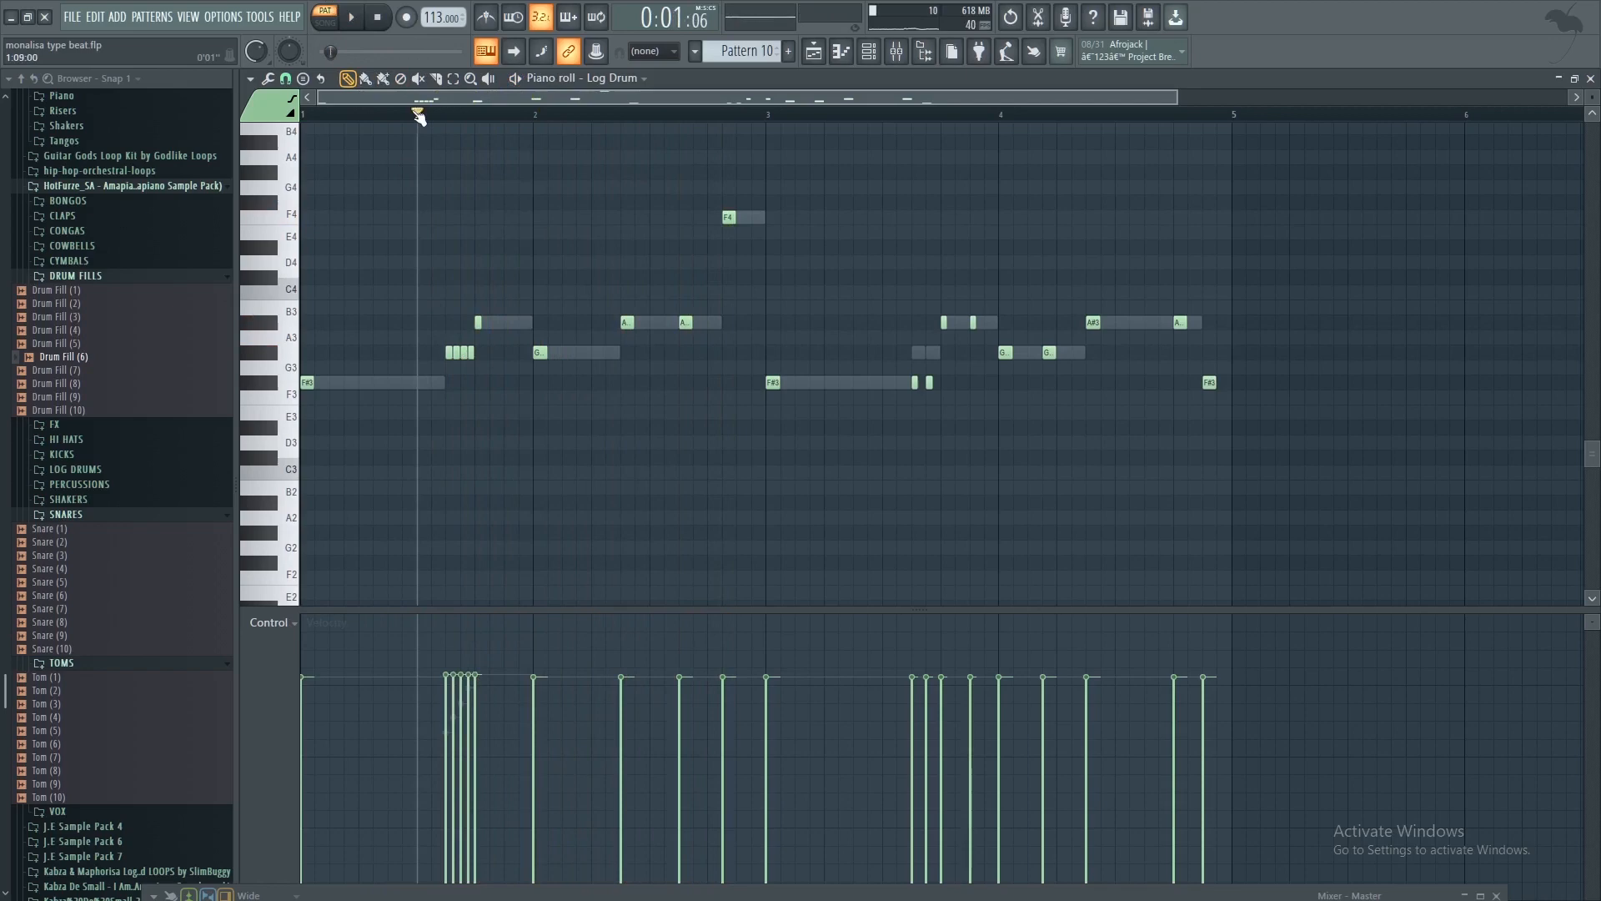
pyautogui.click(350, 30)
pyautogui.press('space')
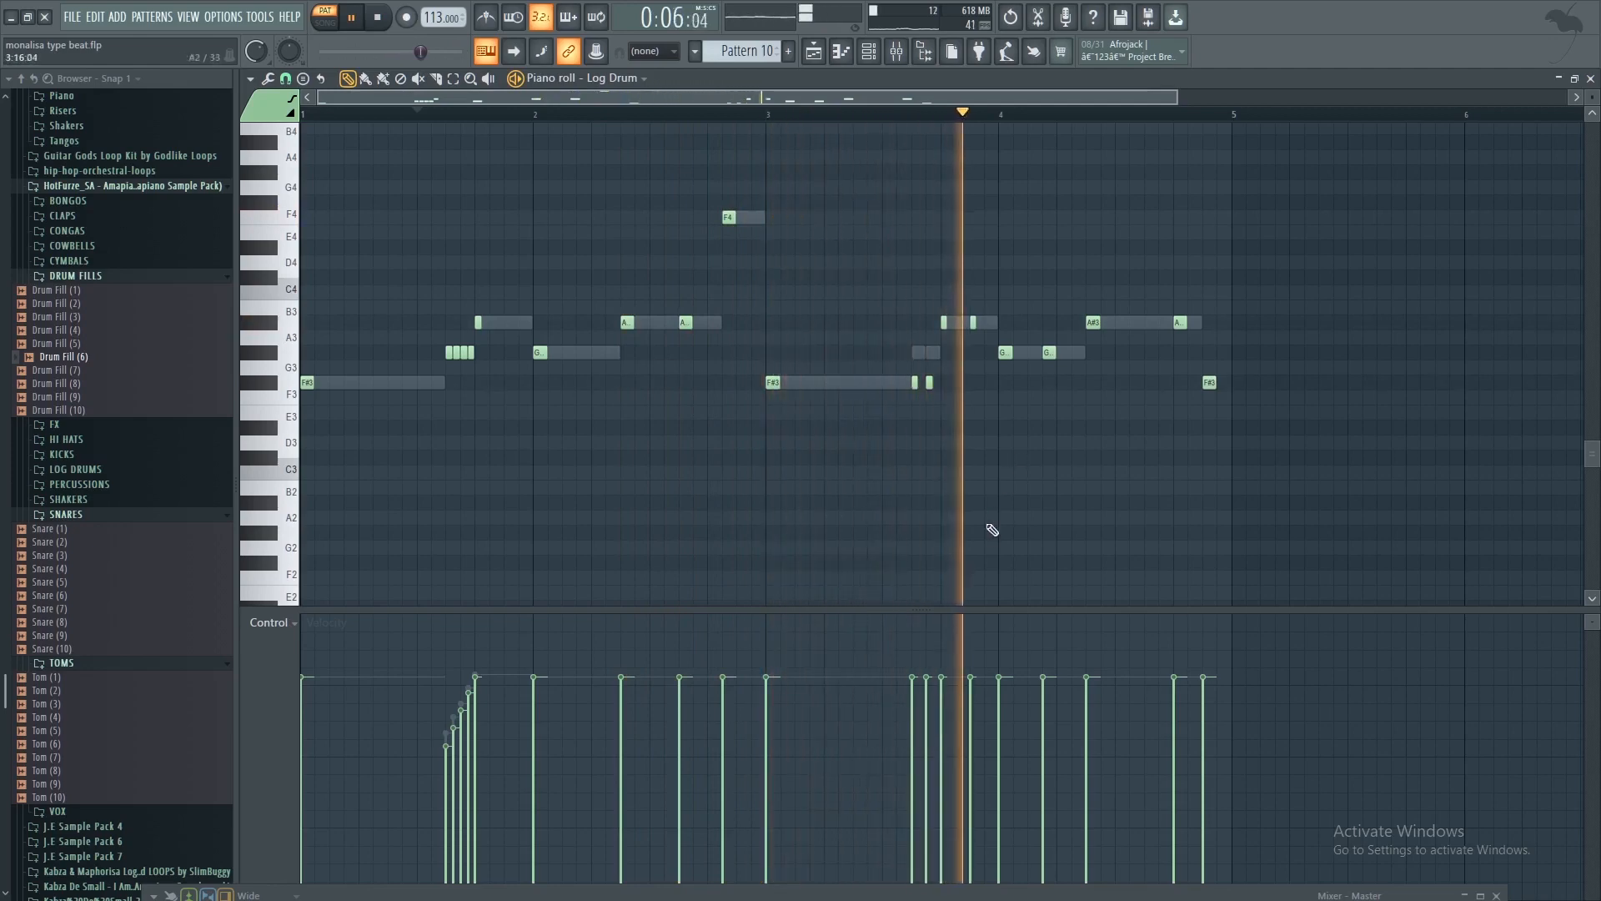
pyautogui.moveTo(912, 713); pyautogui.dragTo(939, 682)
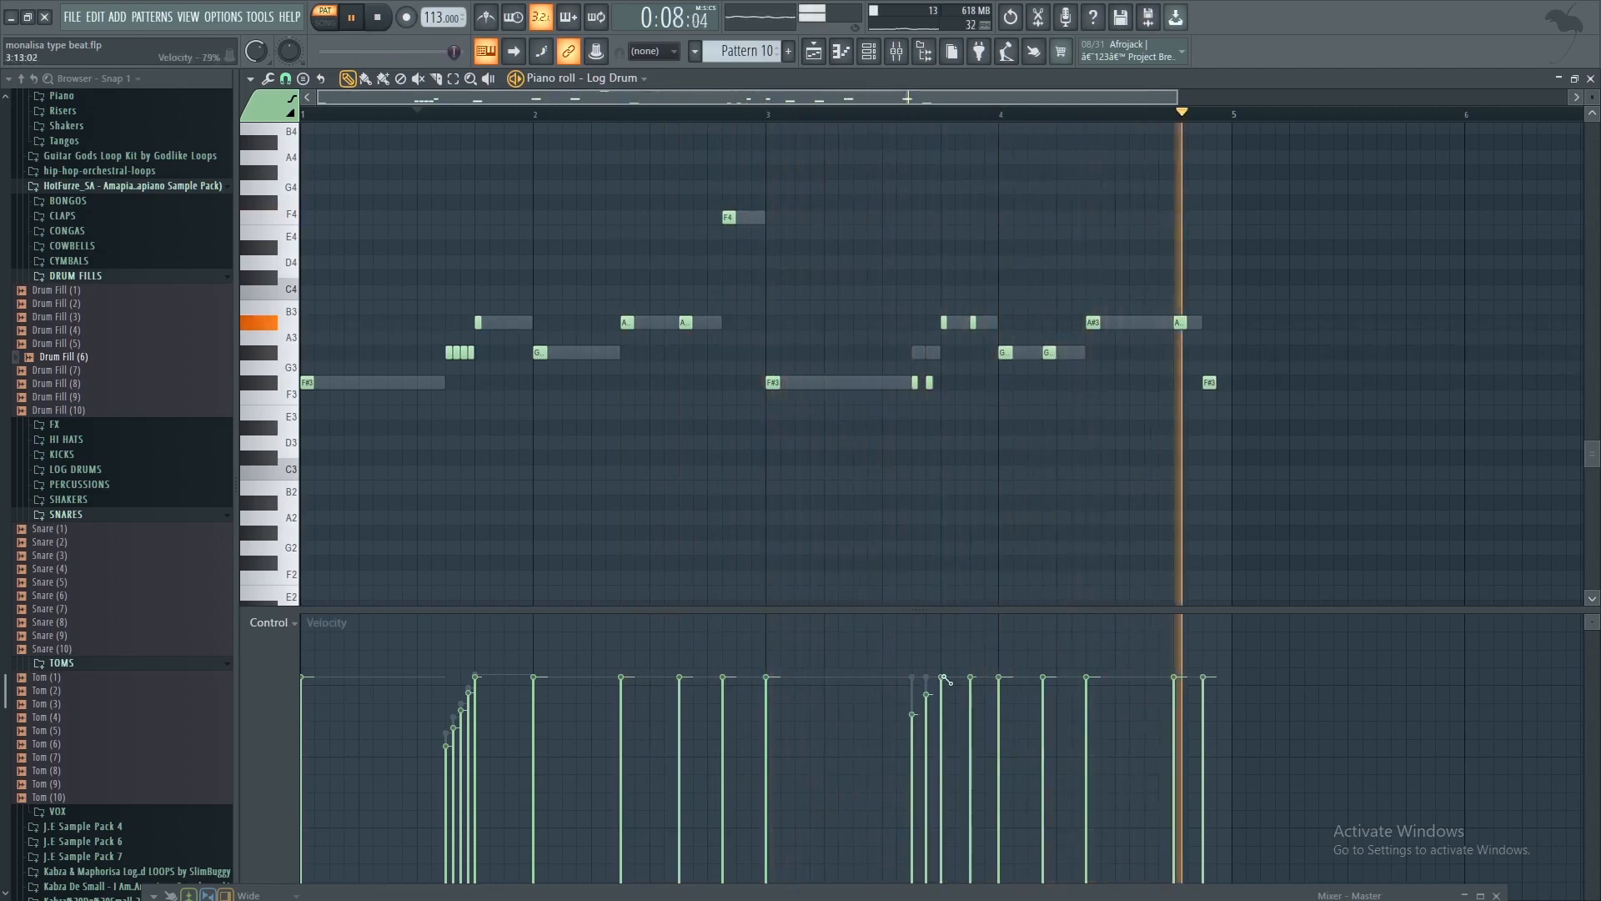
pyautogui.click(859, 111)
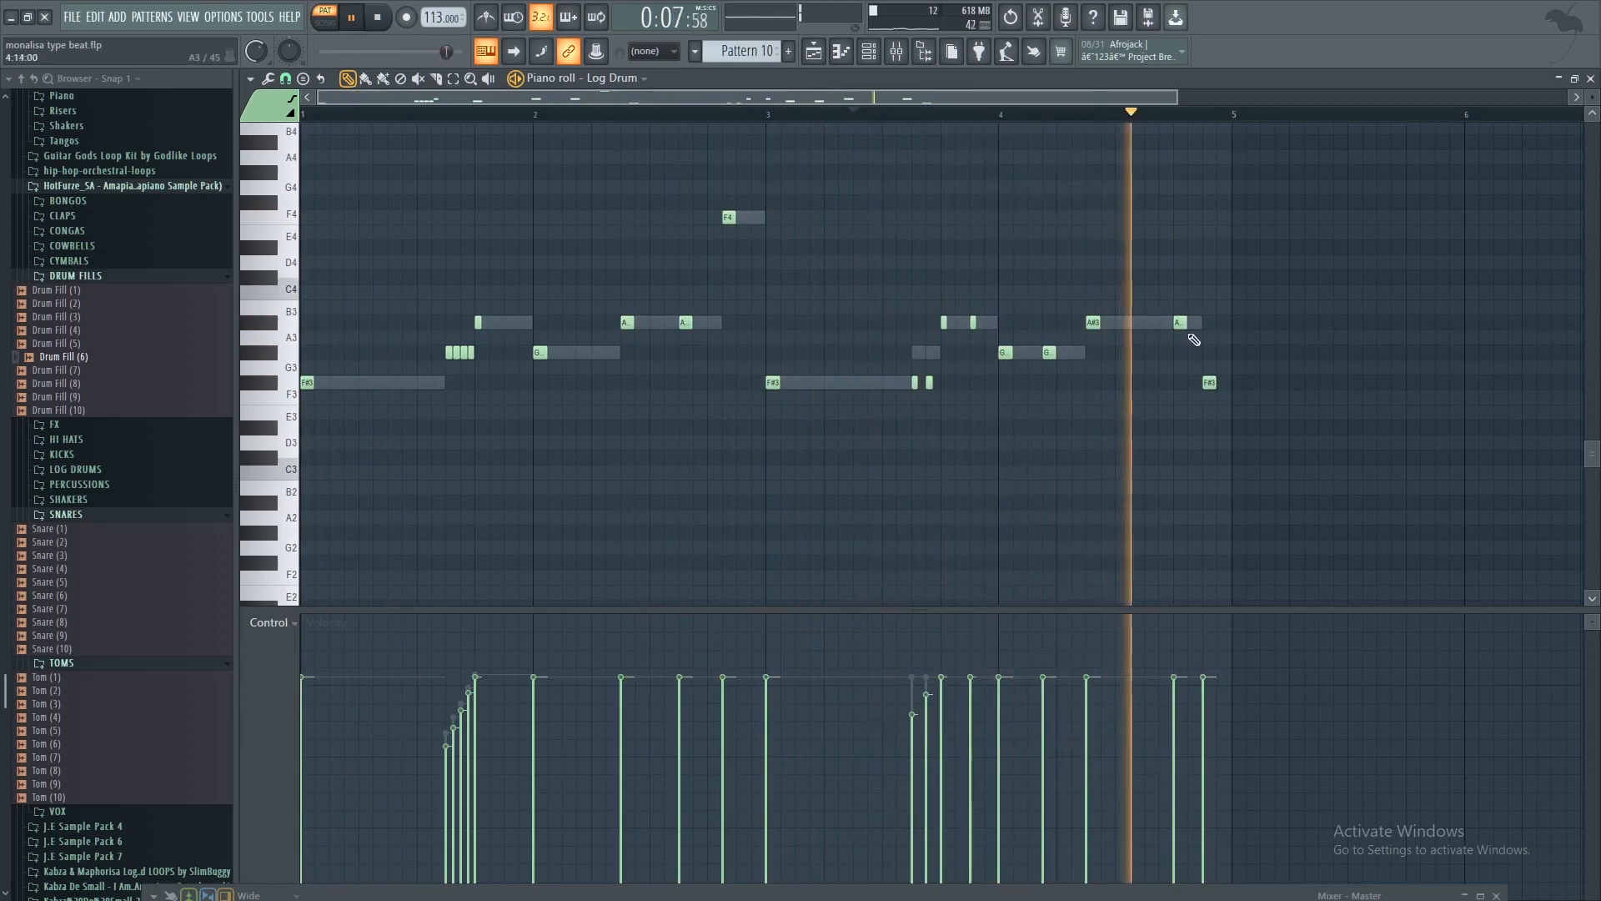
# View Logdrum 3's Fruity DX10 settings and notes, and ramp up the velocities of its three quick notes late in bar 3
pyautogui.click(870, 52)
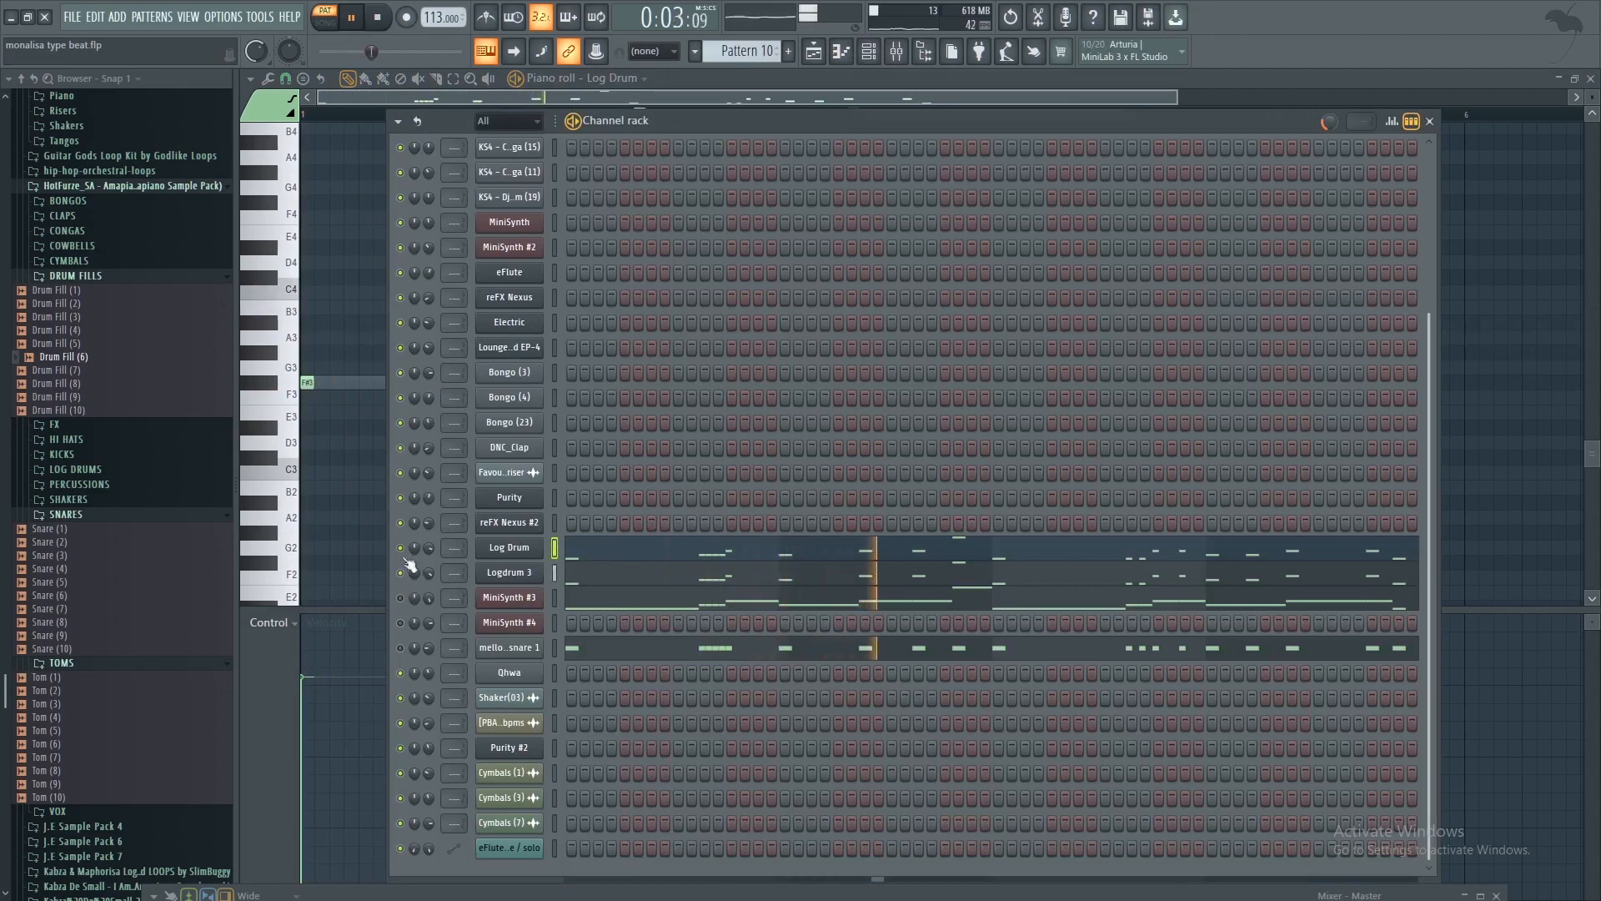
pyautogui.click(520, 574)
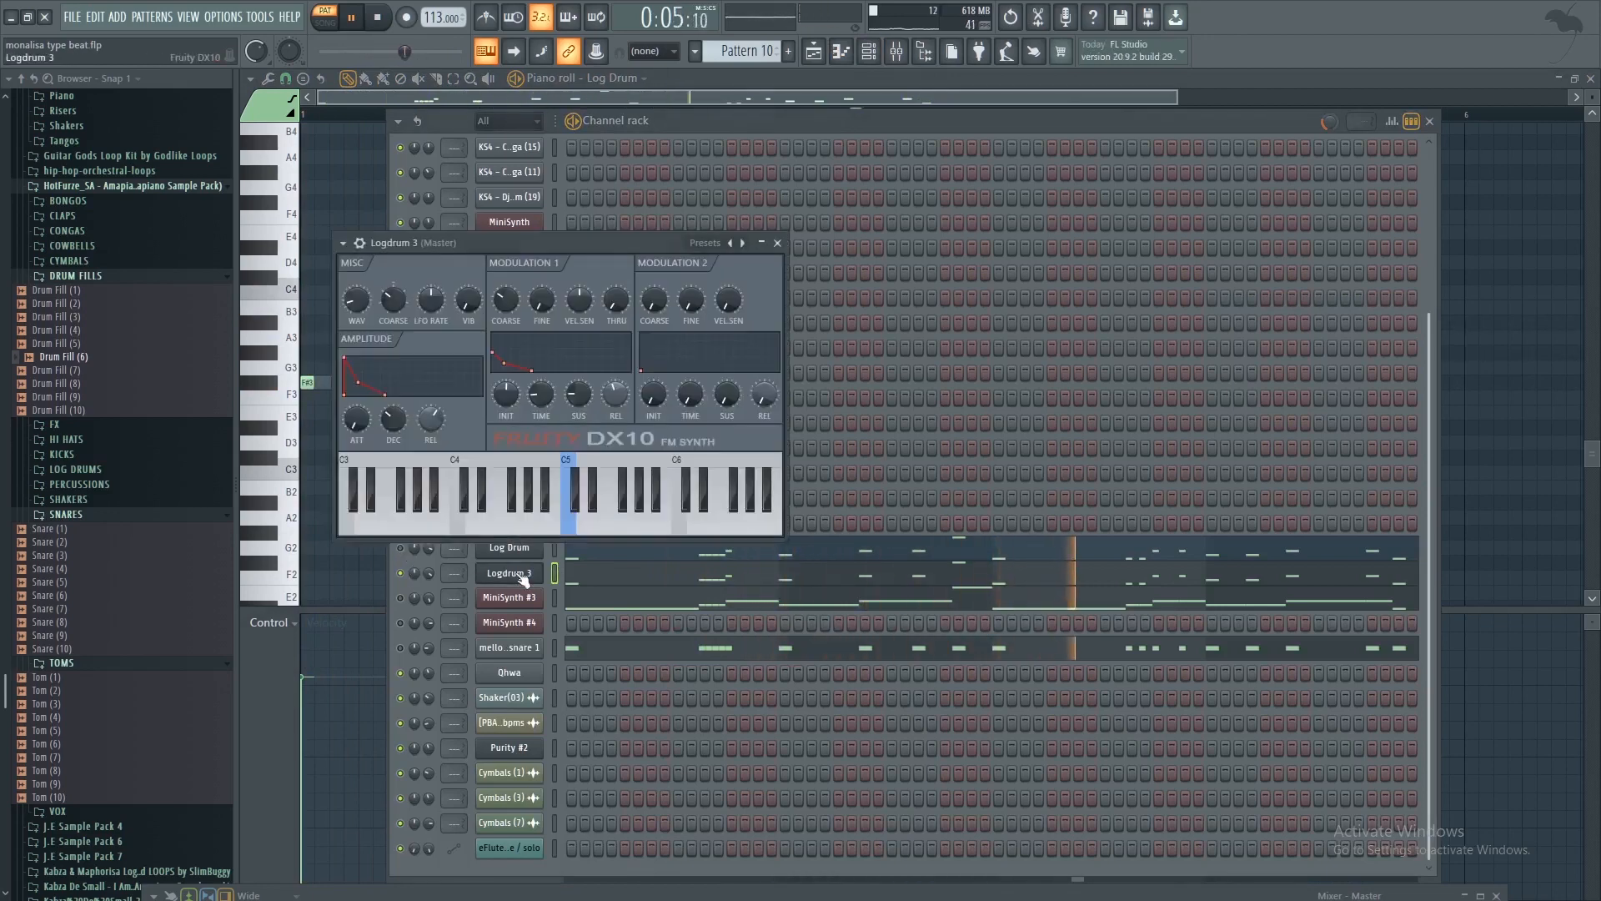
pyautogui.click(679, 577)
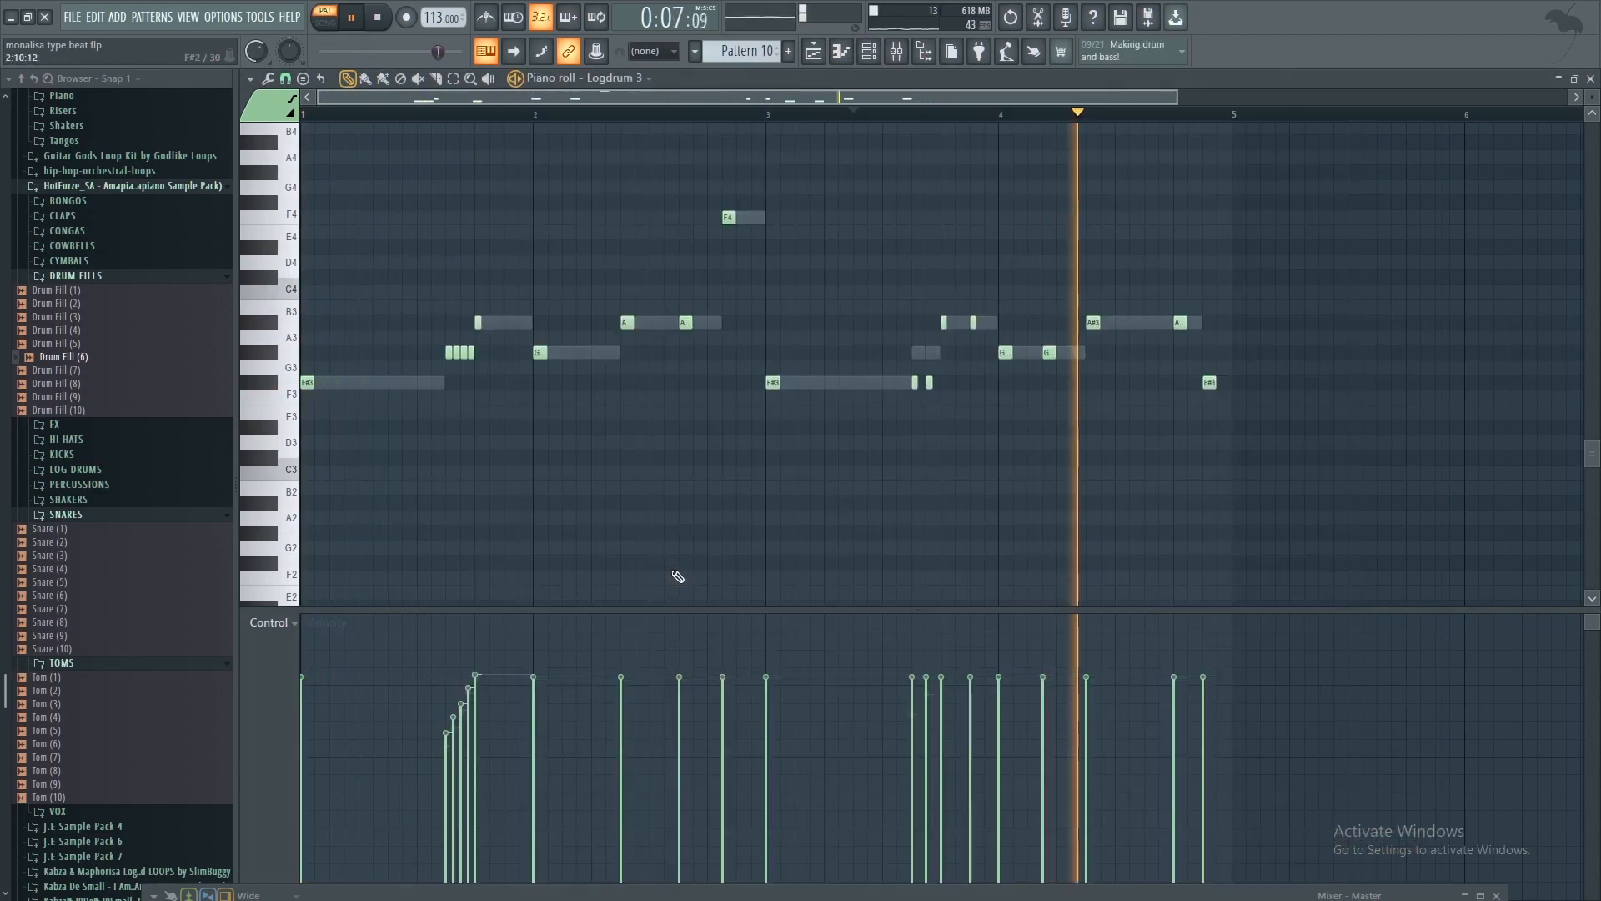
pyautogui.moveTo(918, 726); pyautogui.dragTo(946, 680)
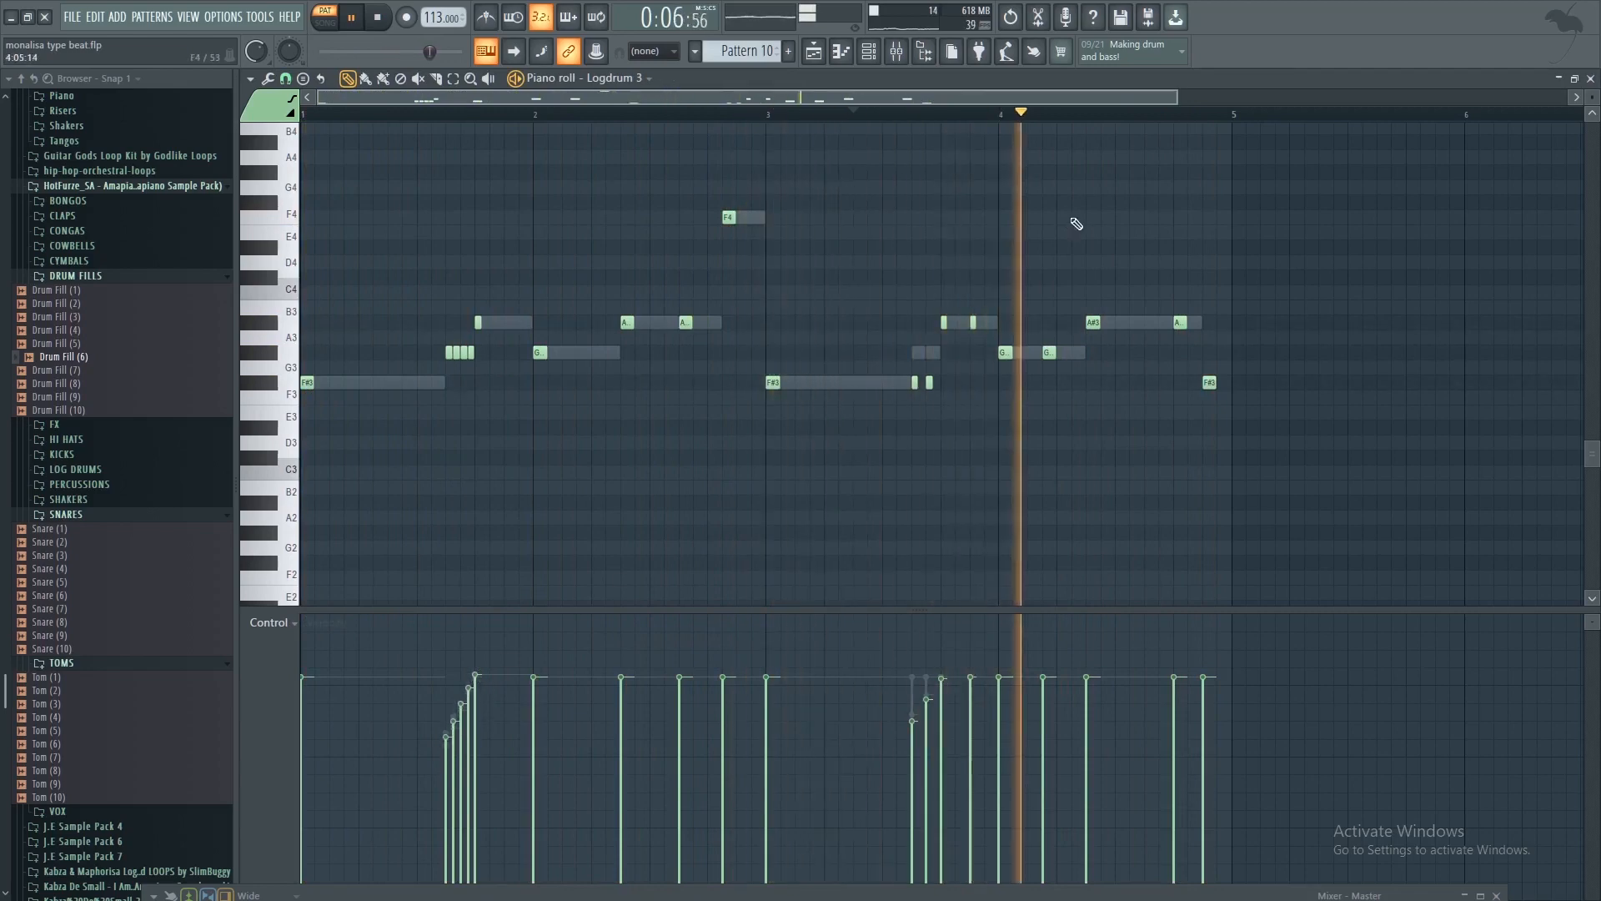
# View MiniSynth #3's Bass Tube preset and notes, and ramp up the velocities of its three notes late in bar 3
pyautogui.press('F6')
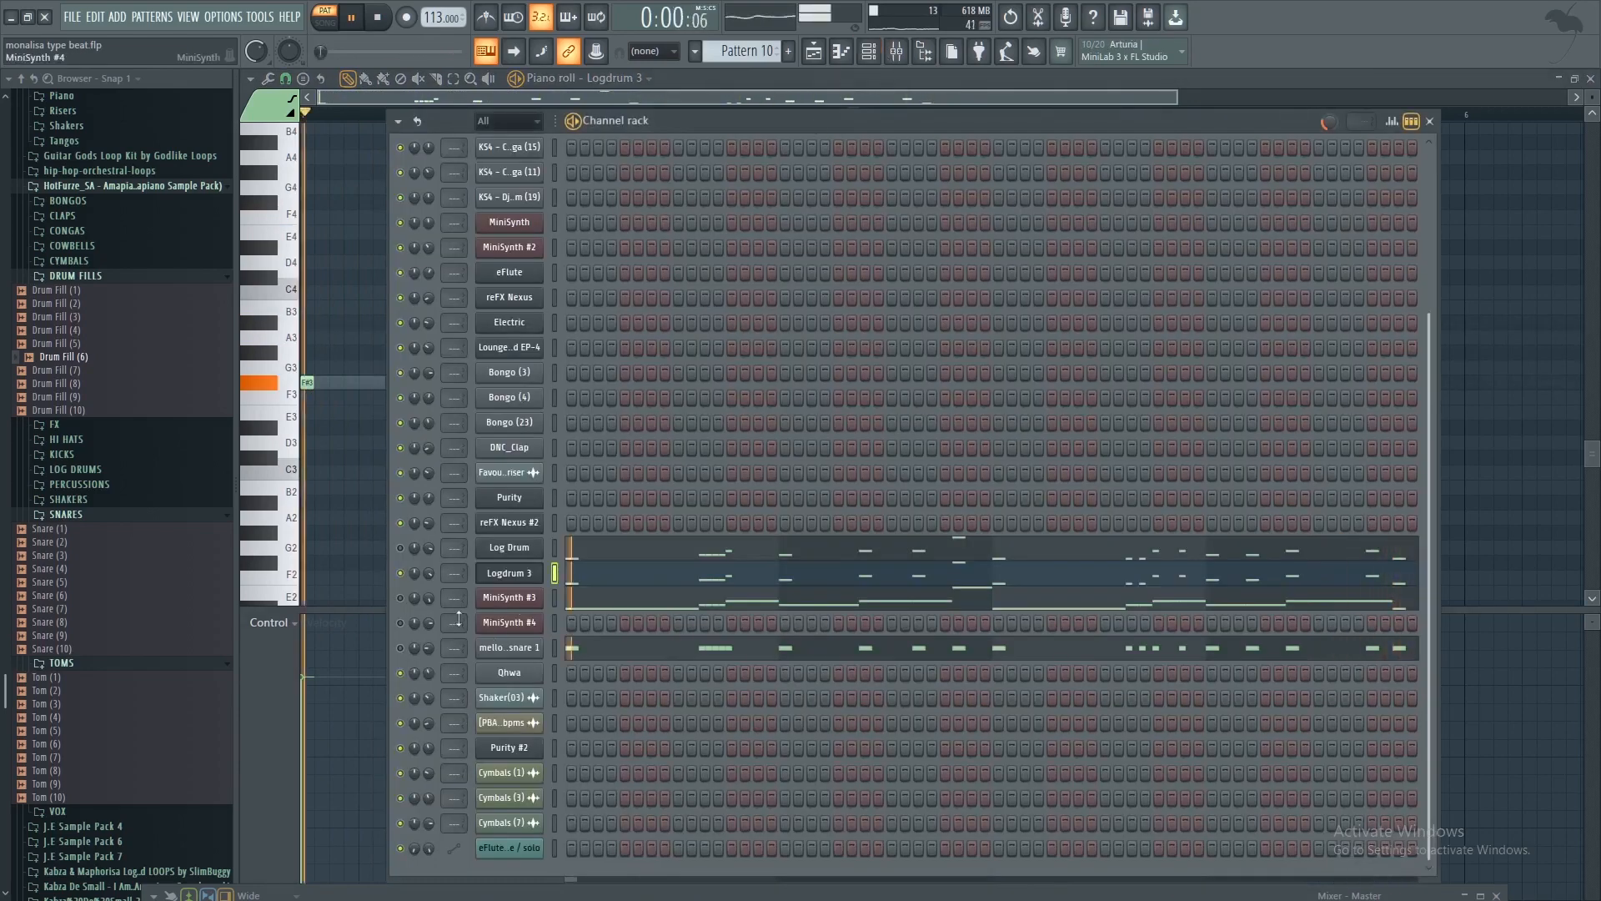
pyautogui.click(510, 597)
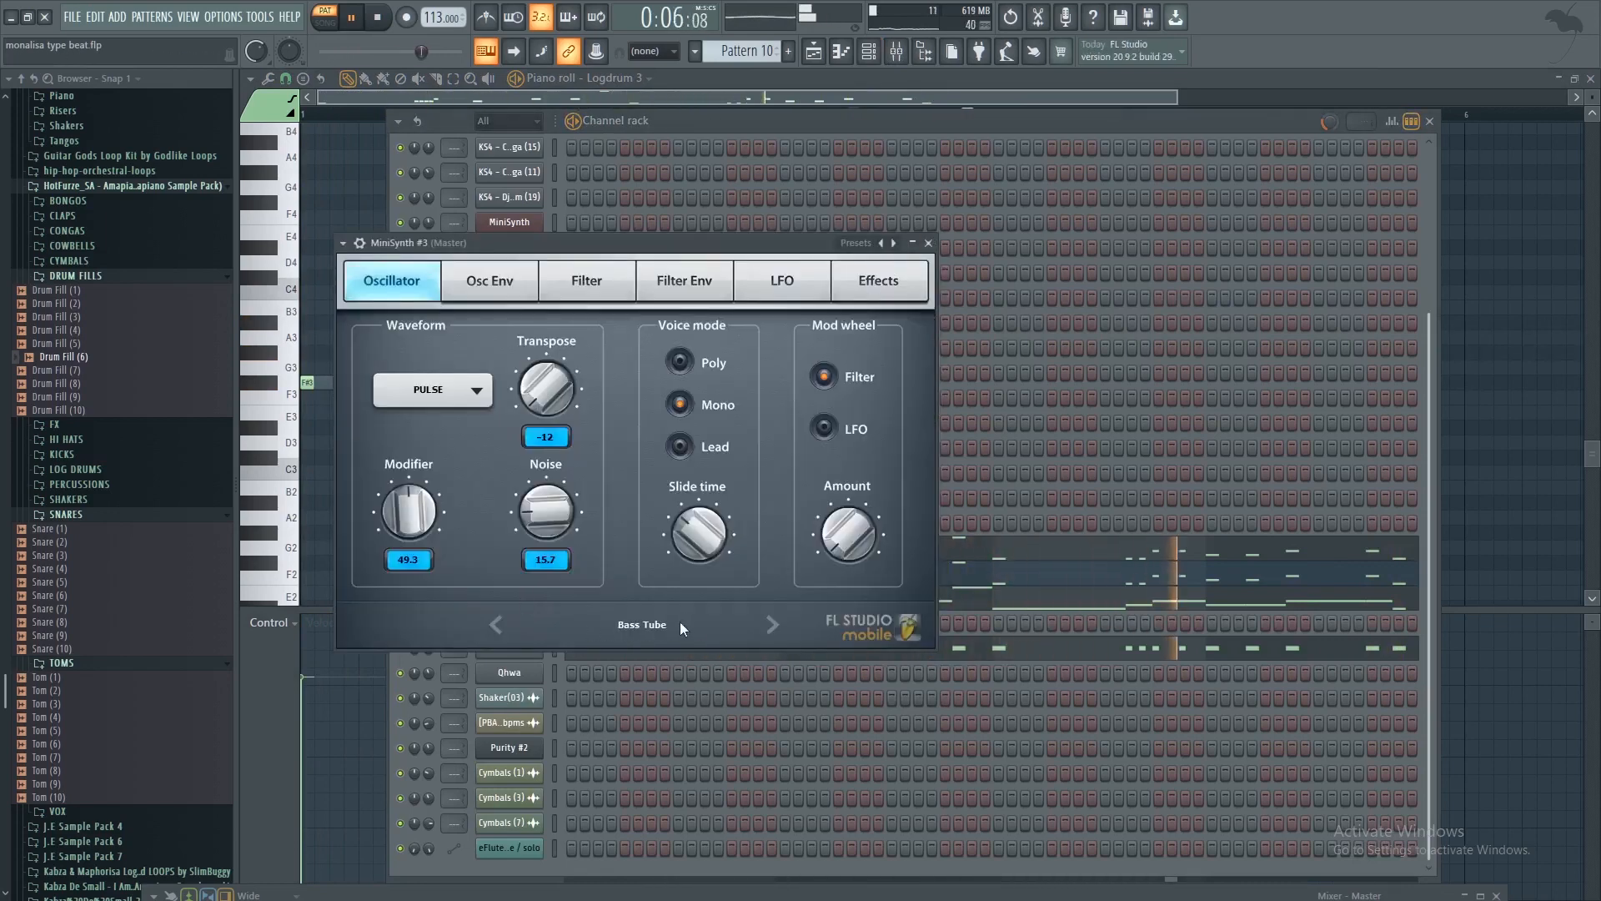
pyautogui.click(929, 243)
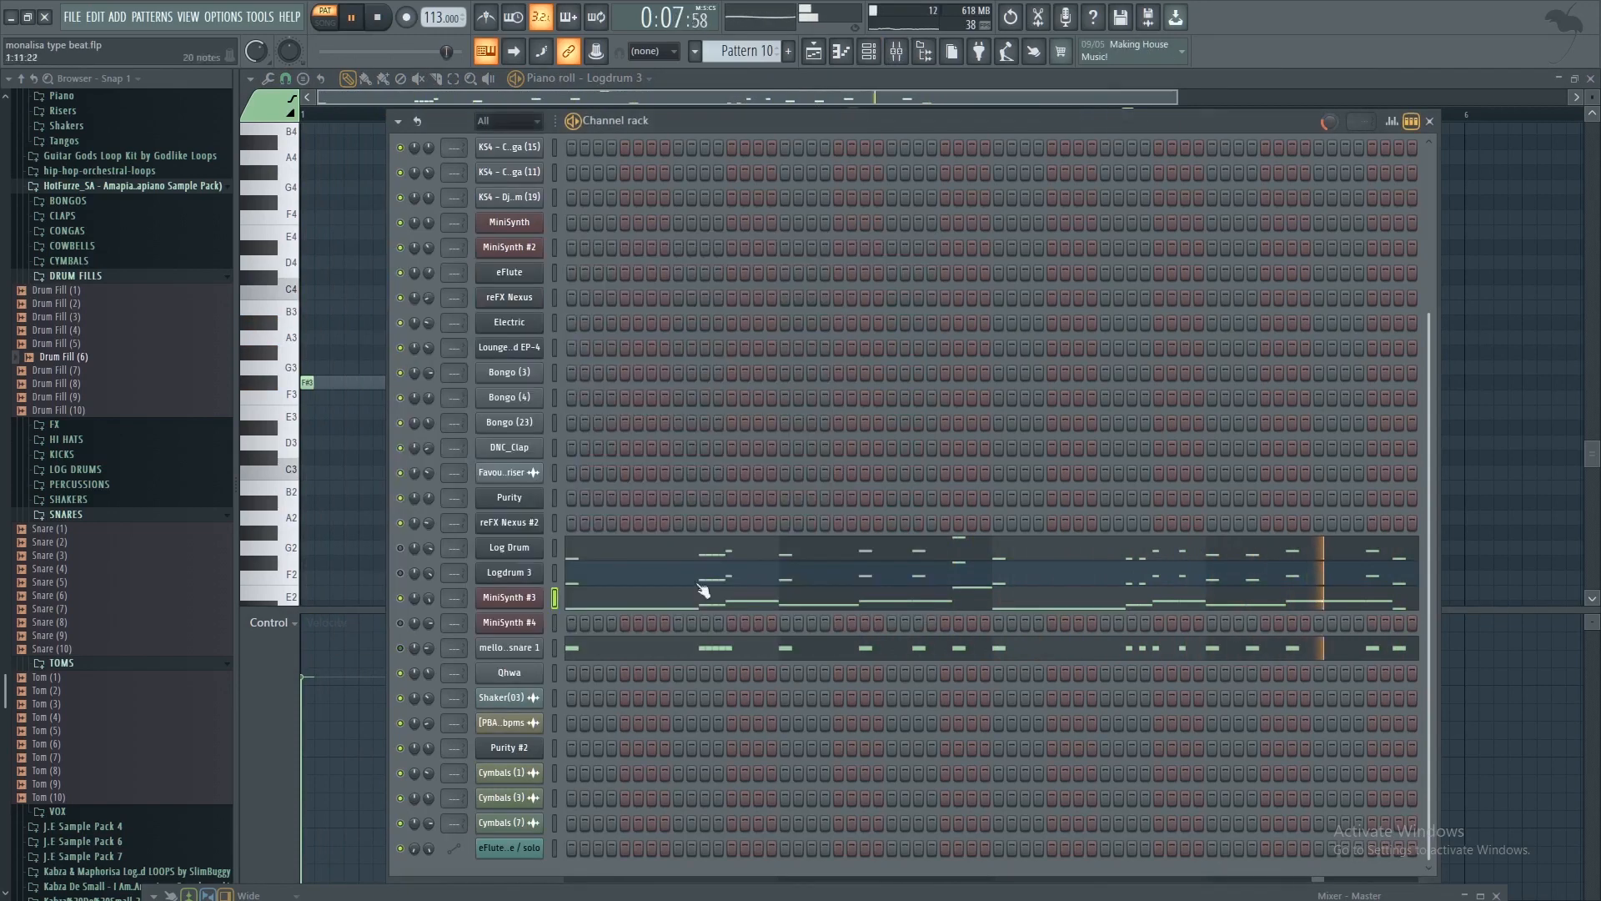
pyautogui.click(634, 600)
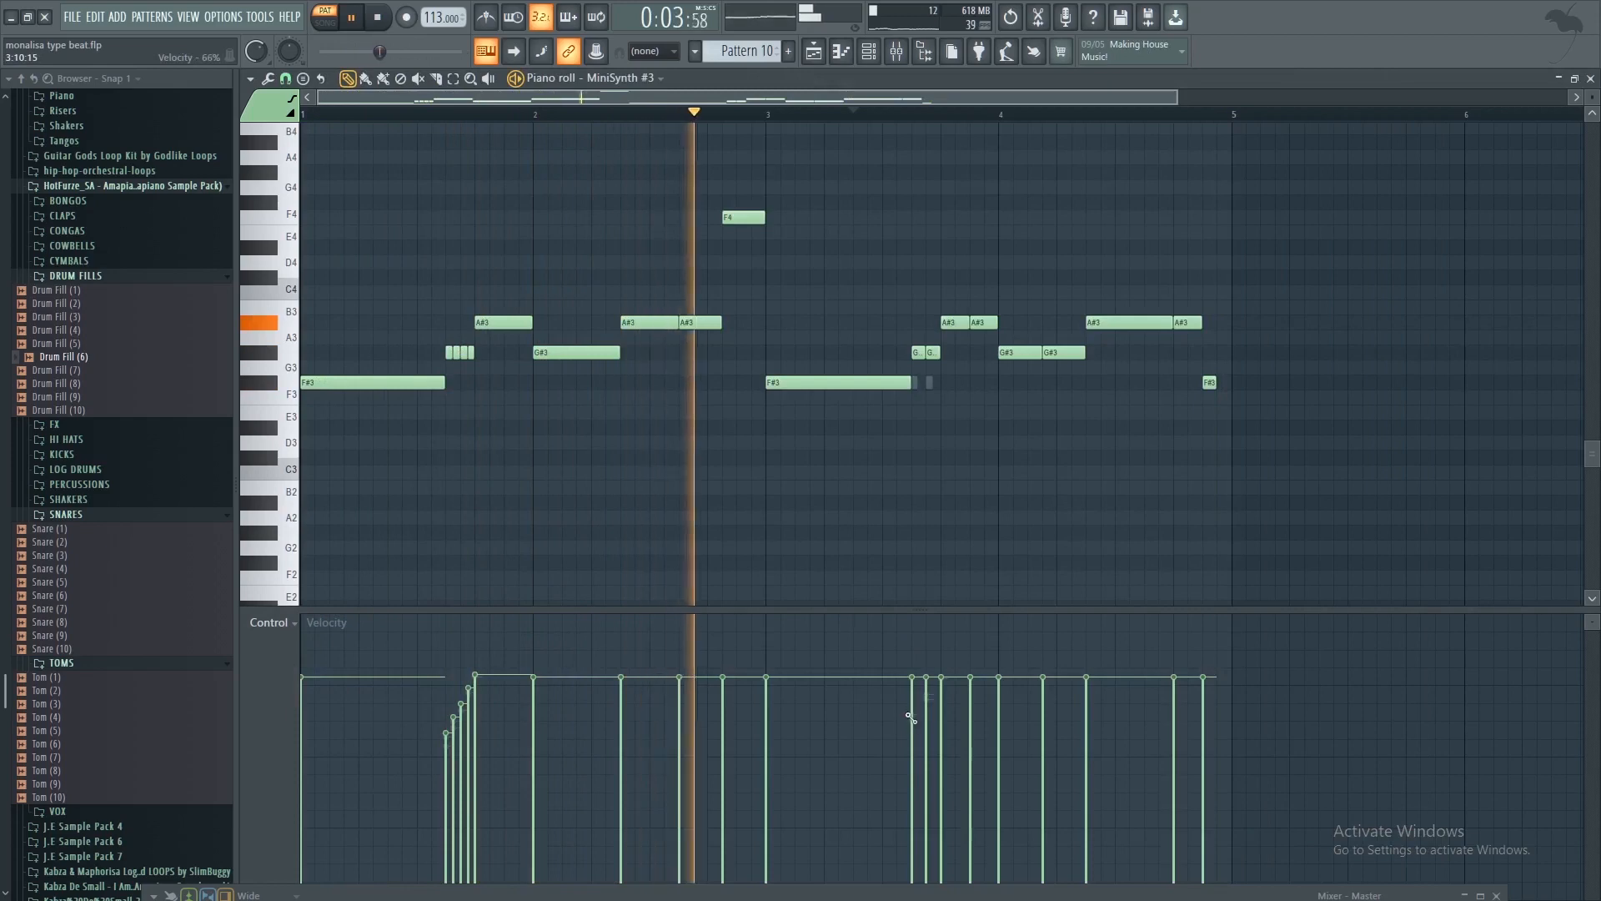
pyautogui.moveTo(912, 709); pyautogui.dragTo(943, 680)
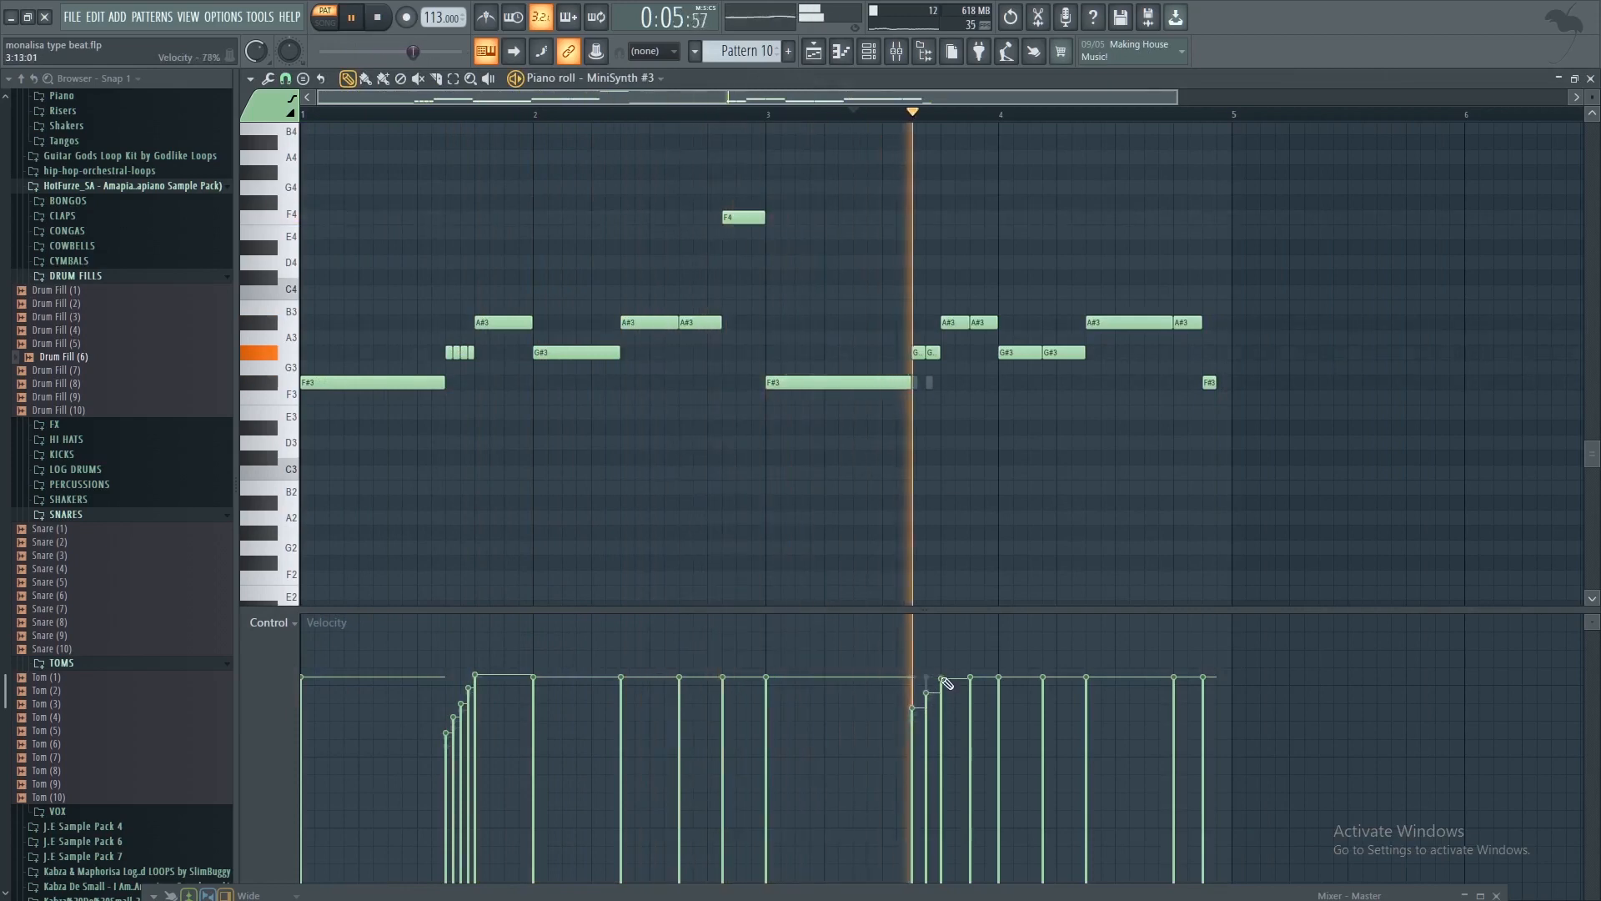
# View the mellow & sleazy snare 1 channel's sampler settings and examine its Pattern 10 notes in the piano roll
pyautogui.click(872, 54)
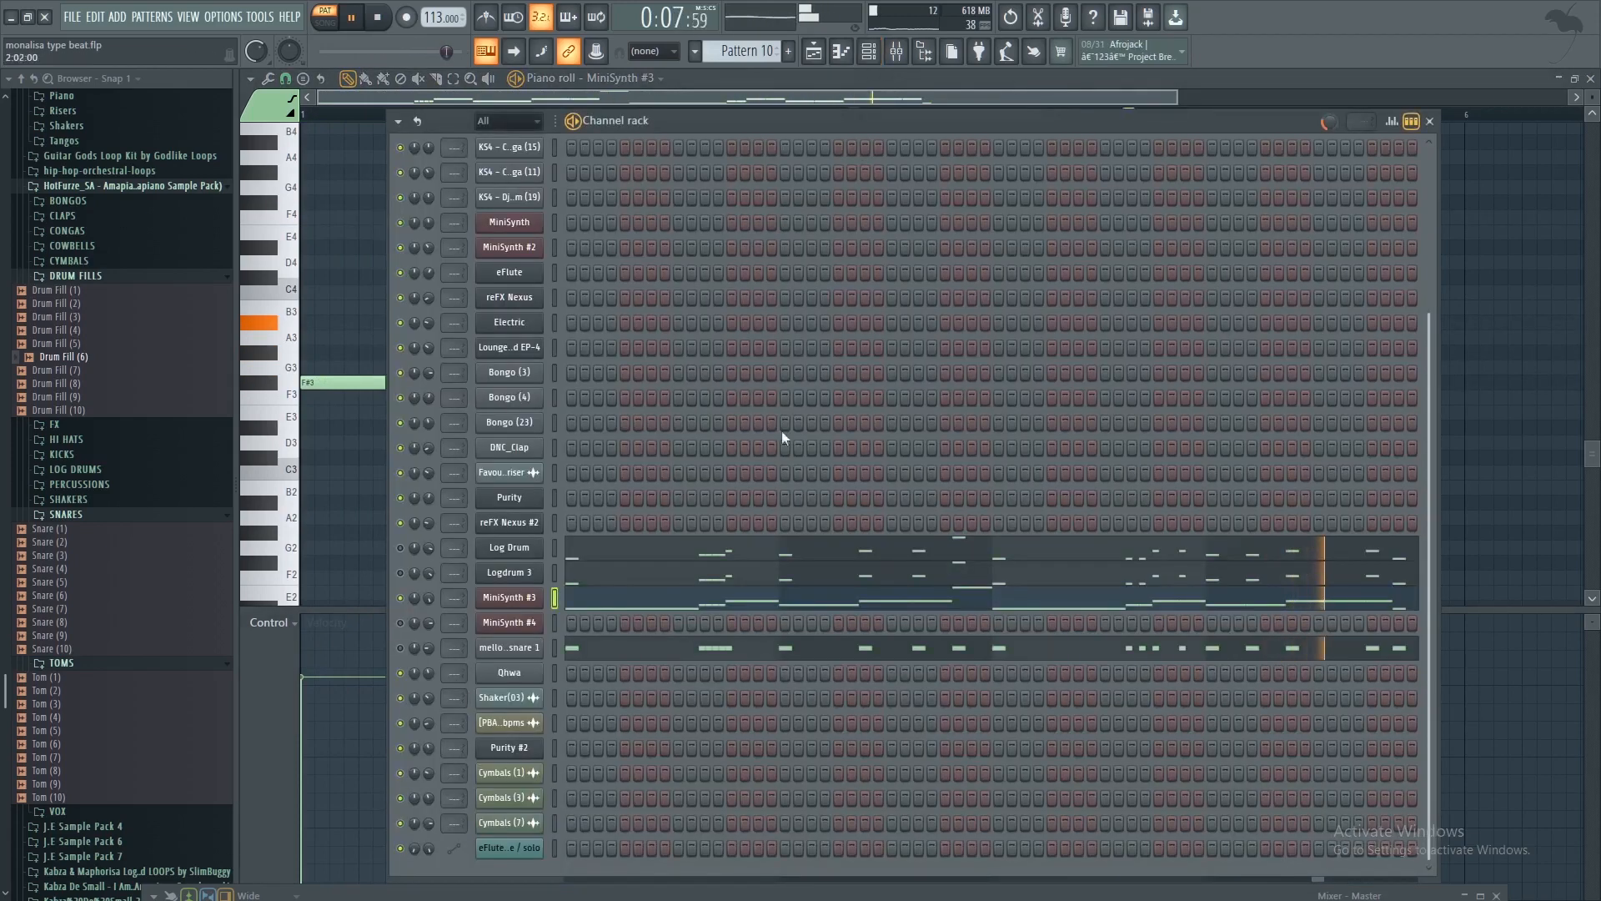
pyautogui.moveTo(433, 597); pyautogui.dragTo(433, 547)
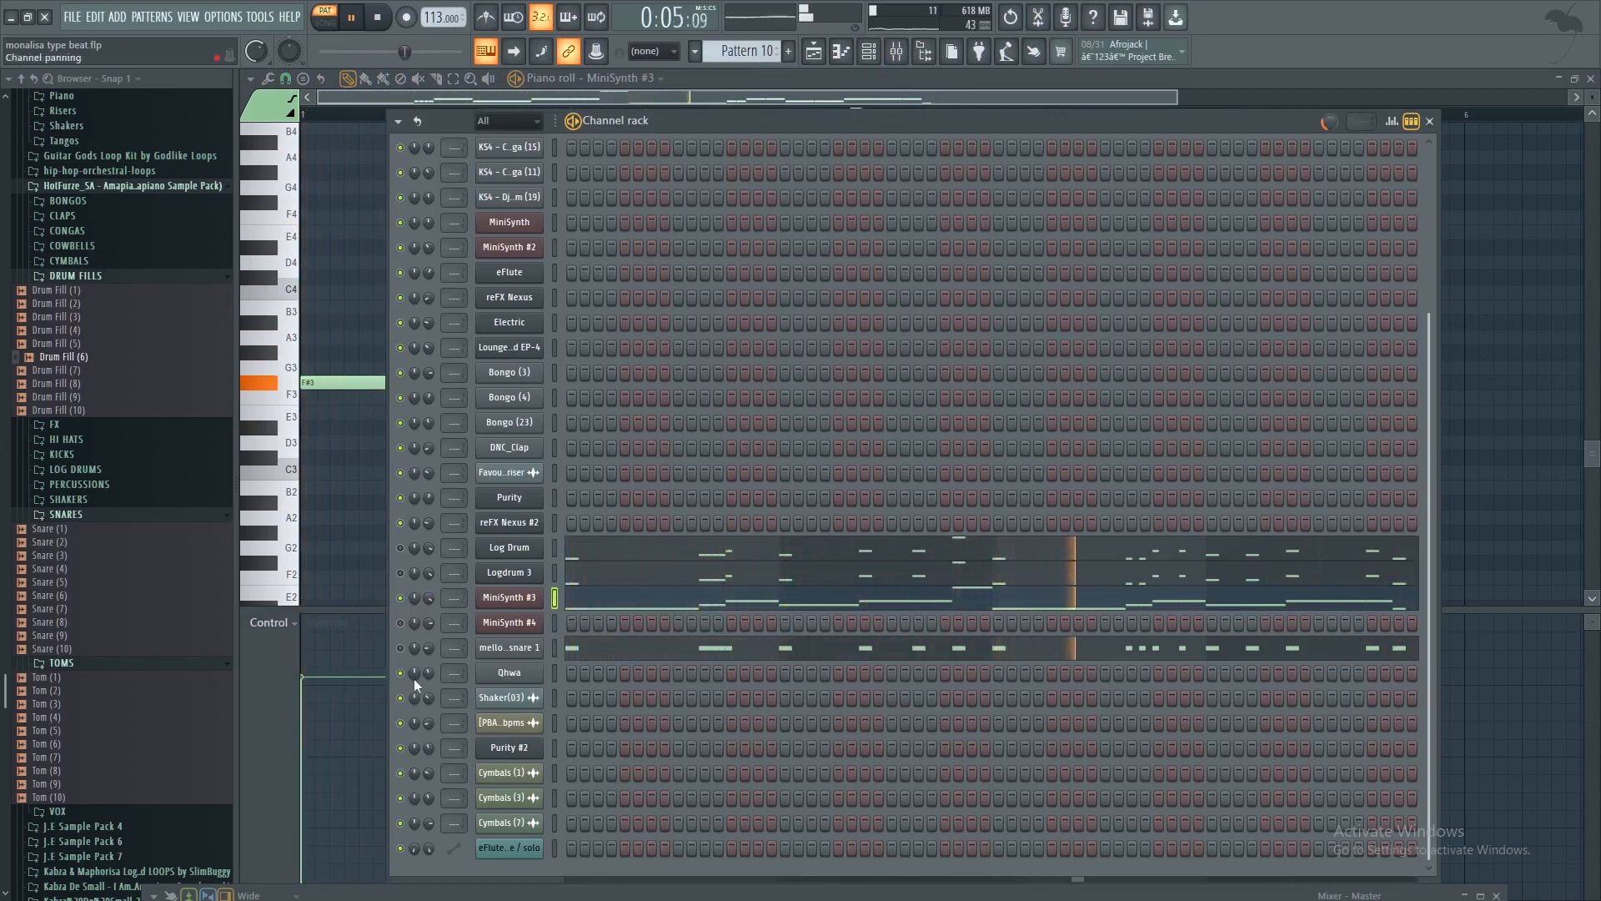
pyautogui.click(528, 652)
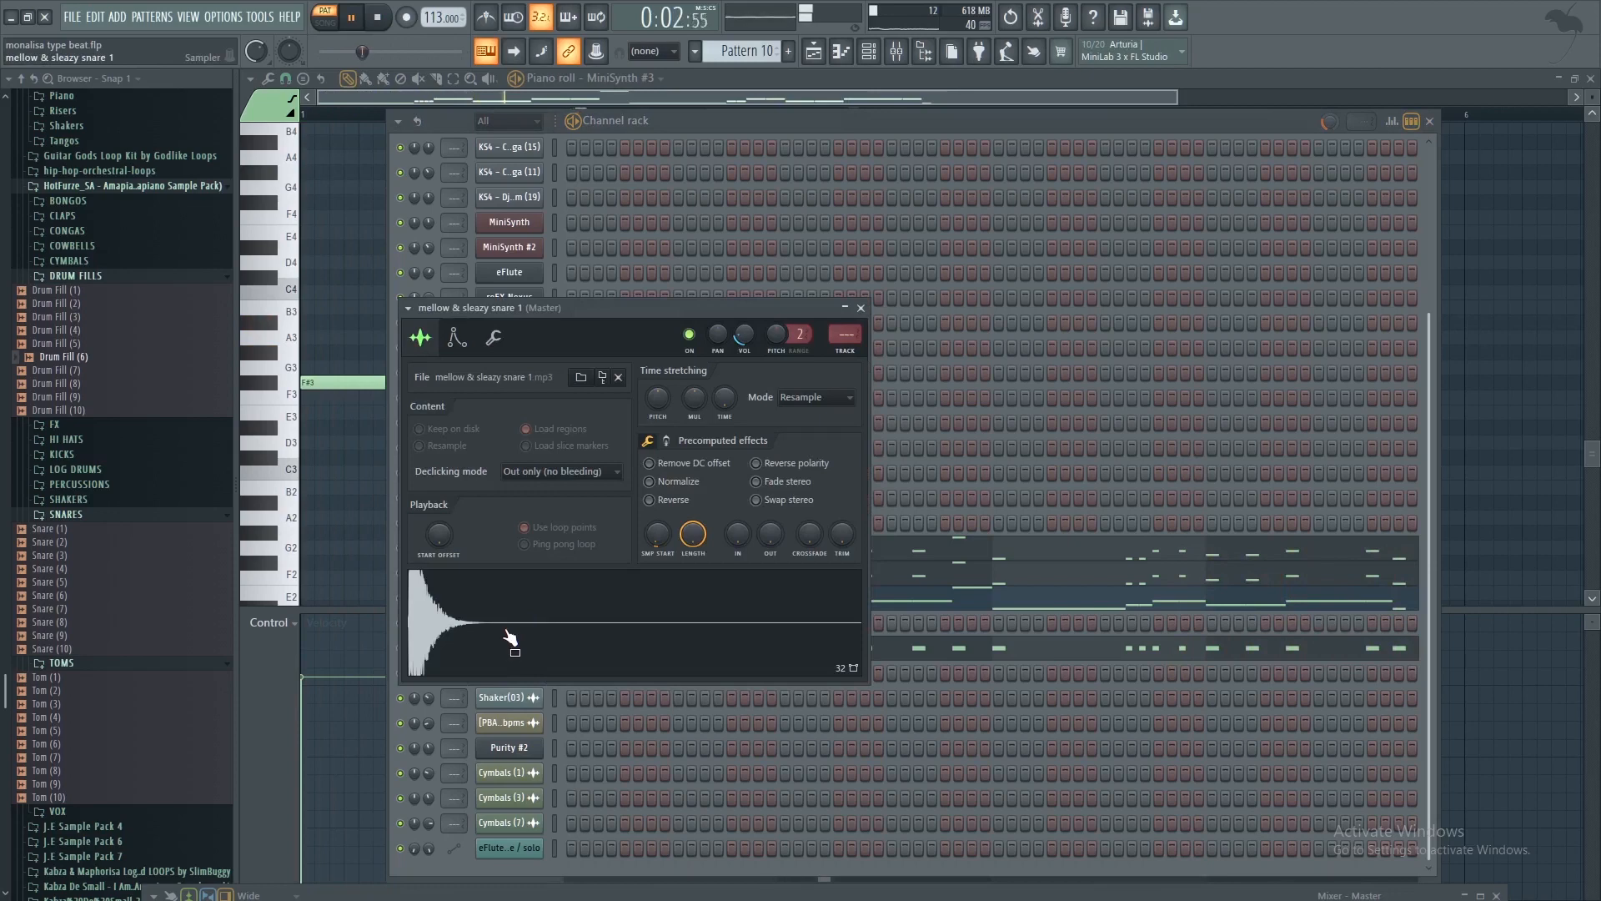
pyautogui.click(861, 308)
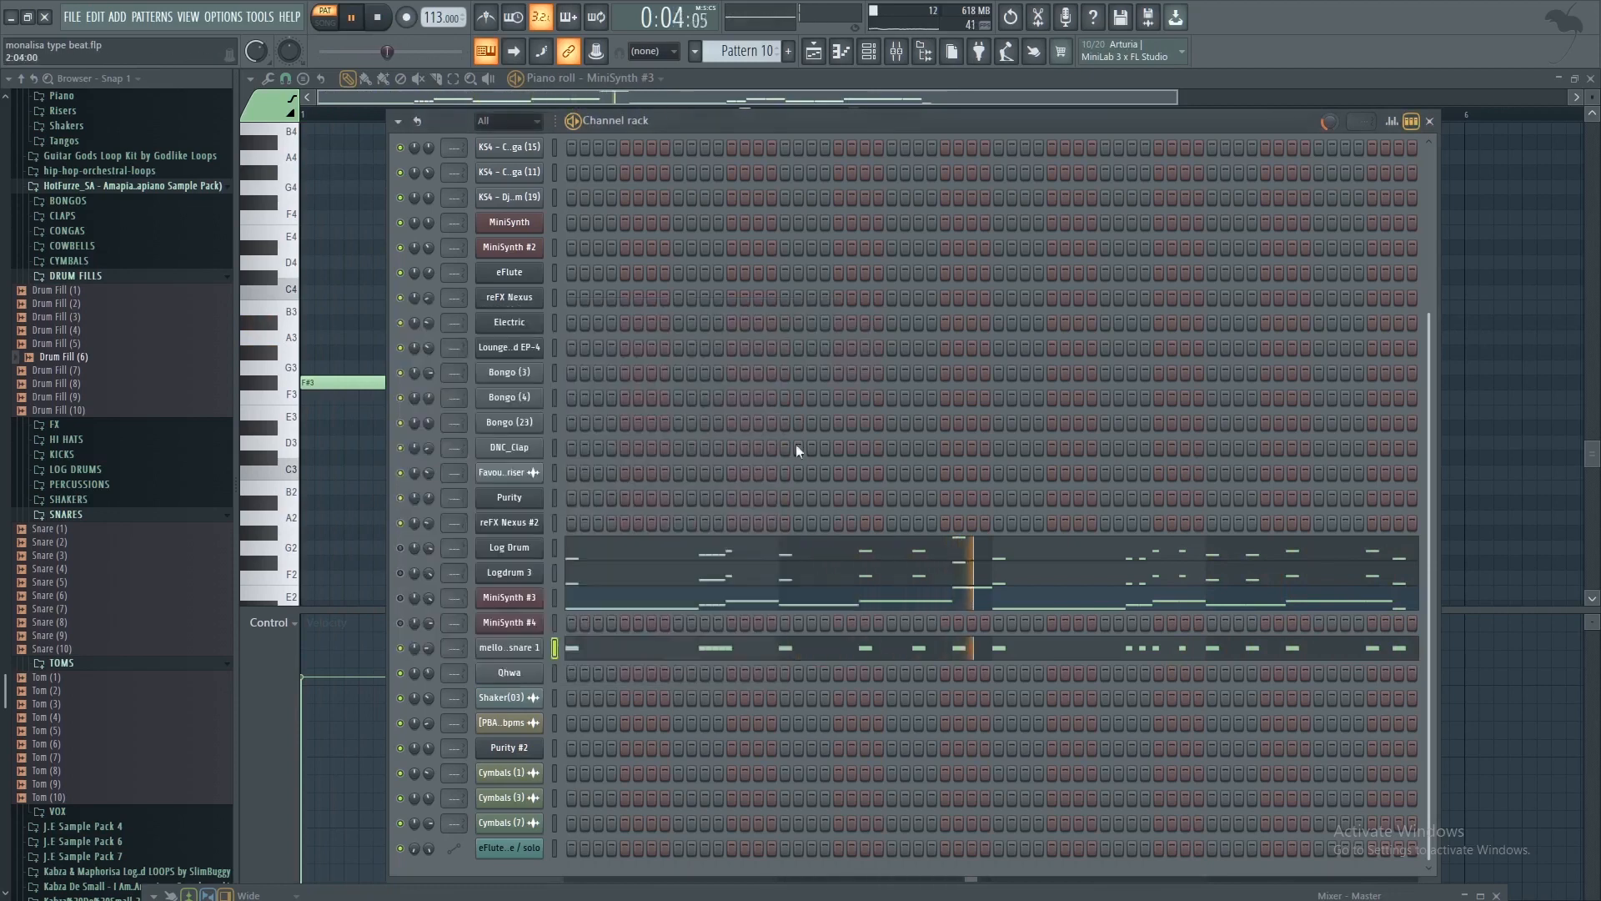
pyautogui.click(719, 652)
pyautogui.scroll(5, 567, 592)
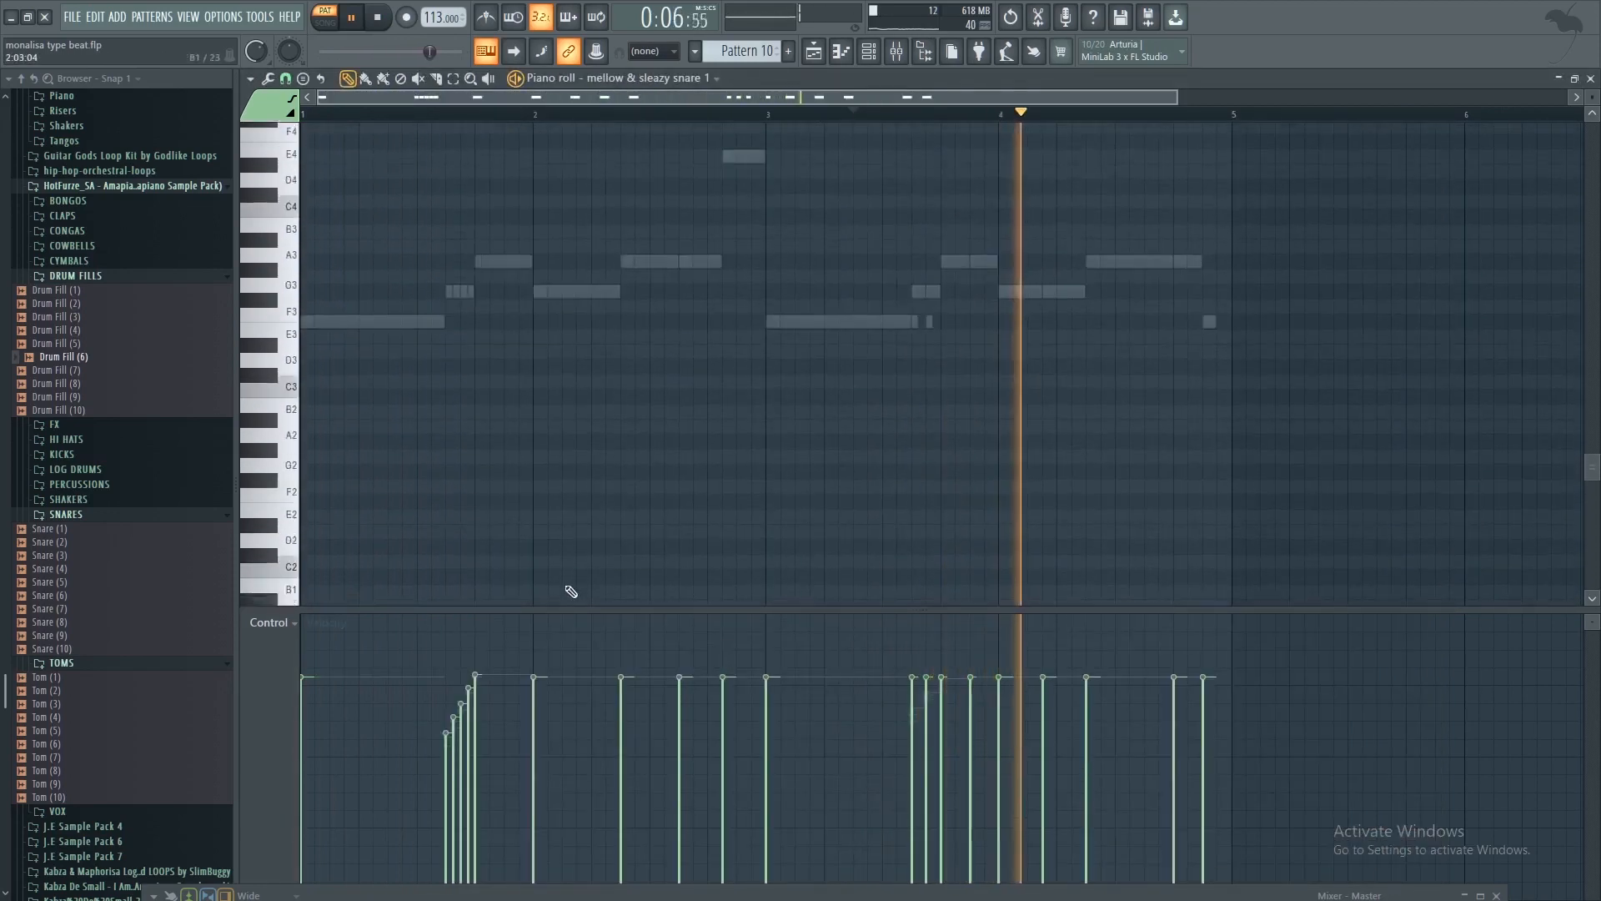
pyautogui.scroll(2, 347, 397)
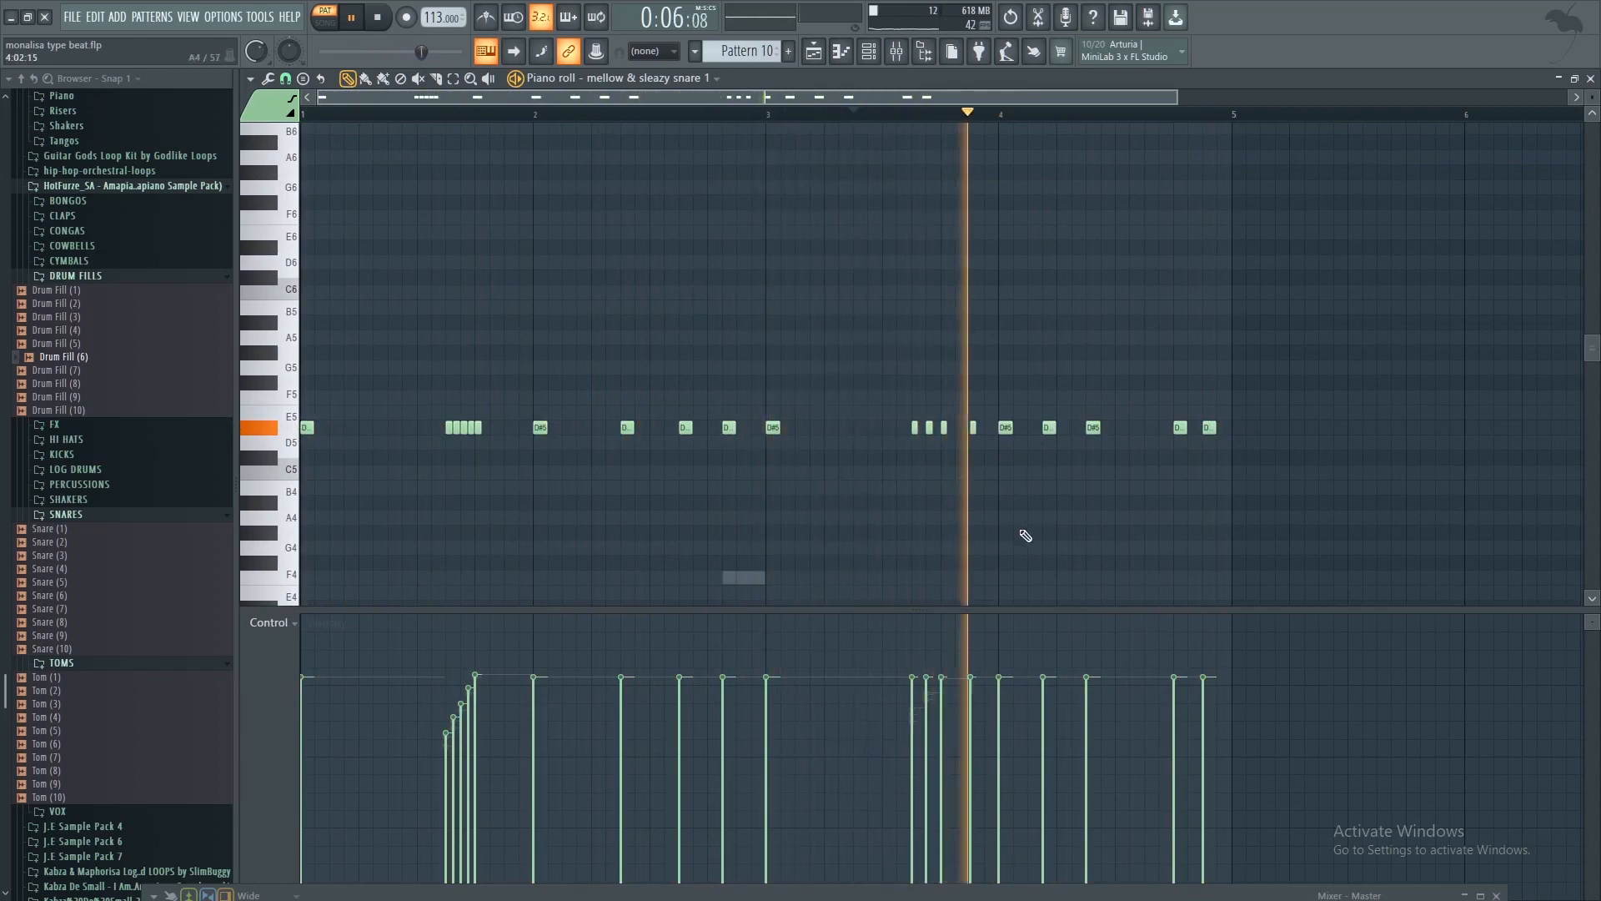
# Ramp up the velocities of the mellow & sleazy snare 1 channel's three quick notes late in bar 3 of Pattern 10
pyautogui.moveTo(909, 721); pyautogui.dragTo(944, 674)
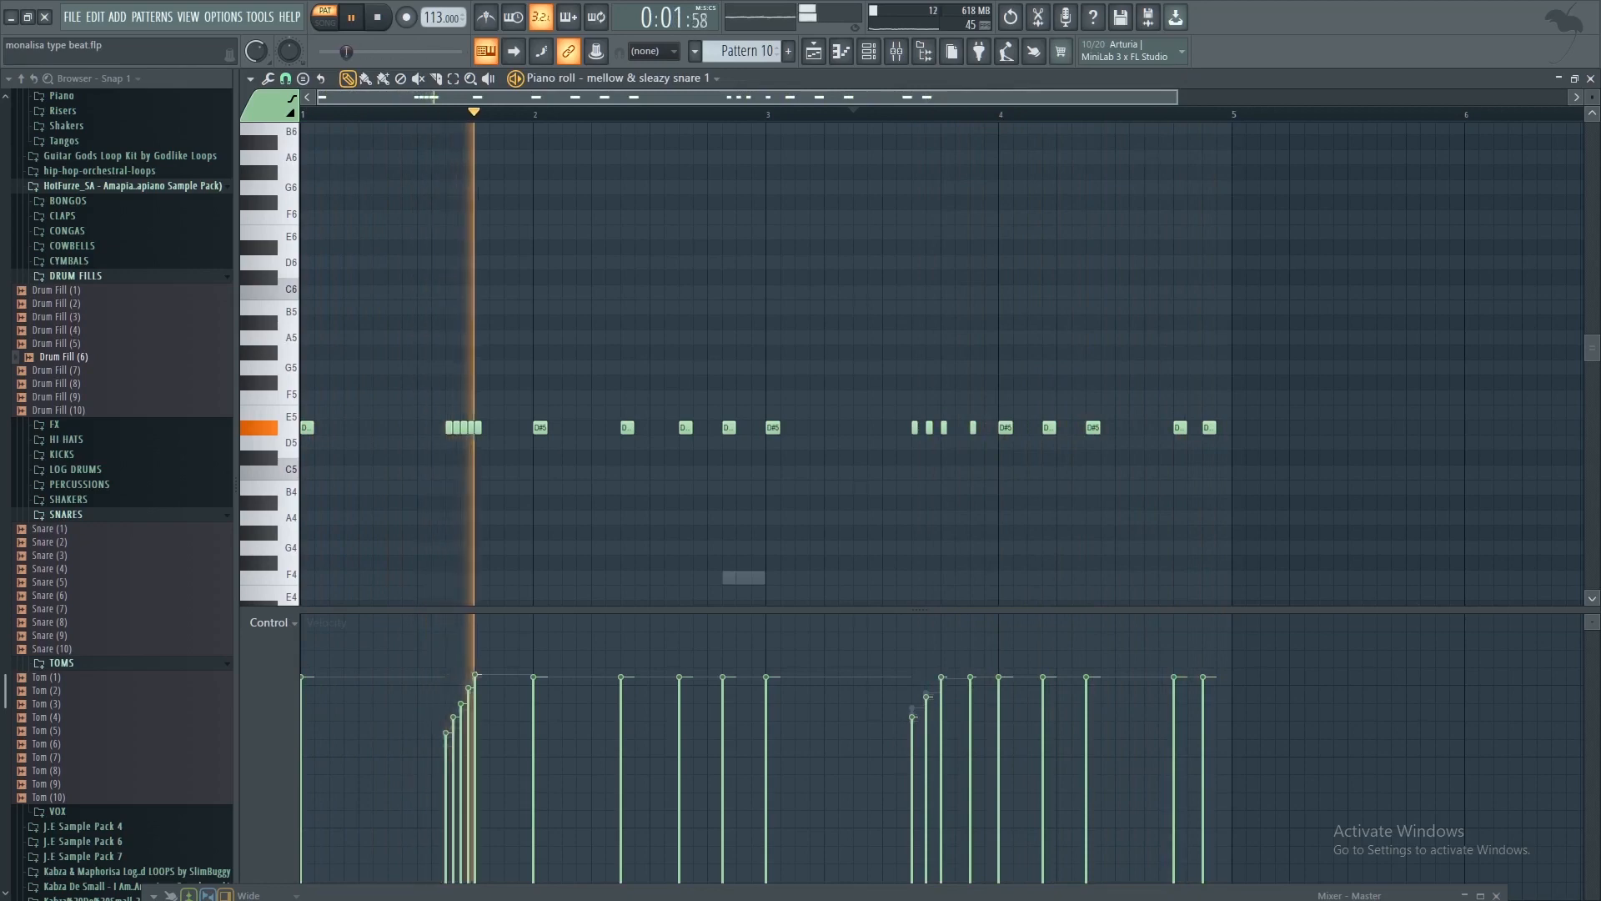
pyautogui.click(1591, 78)
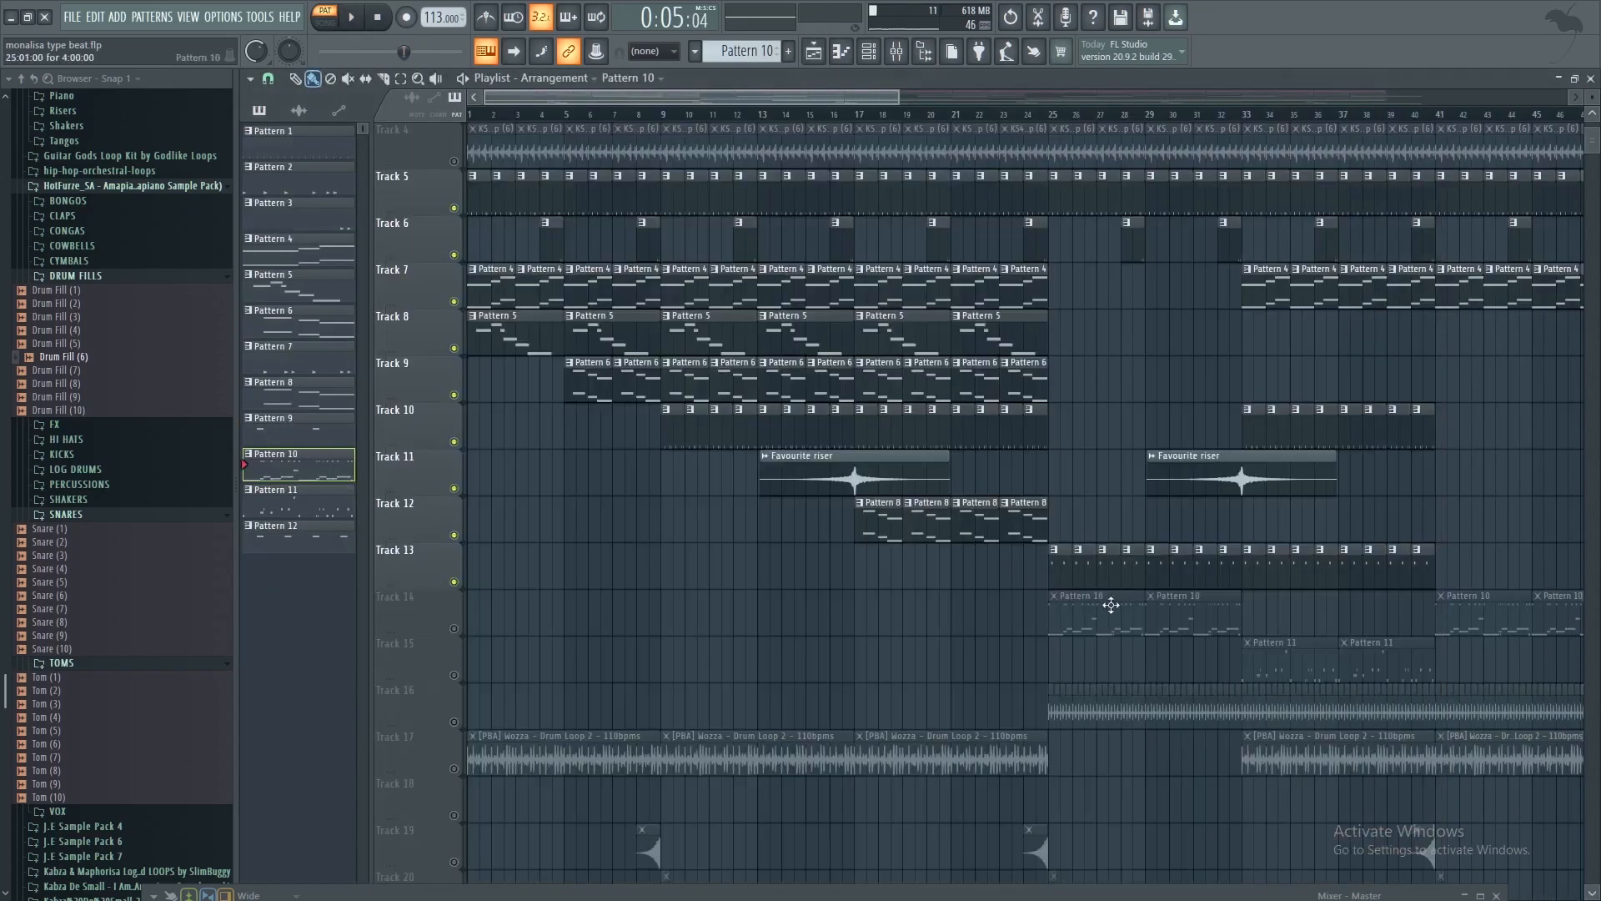
# Unmute tracks 14 and 15 in the playlist and open Pattern 11's Log Drum notes in the piano roll
pyautogui.click(454, 628)
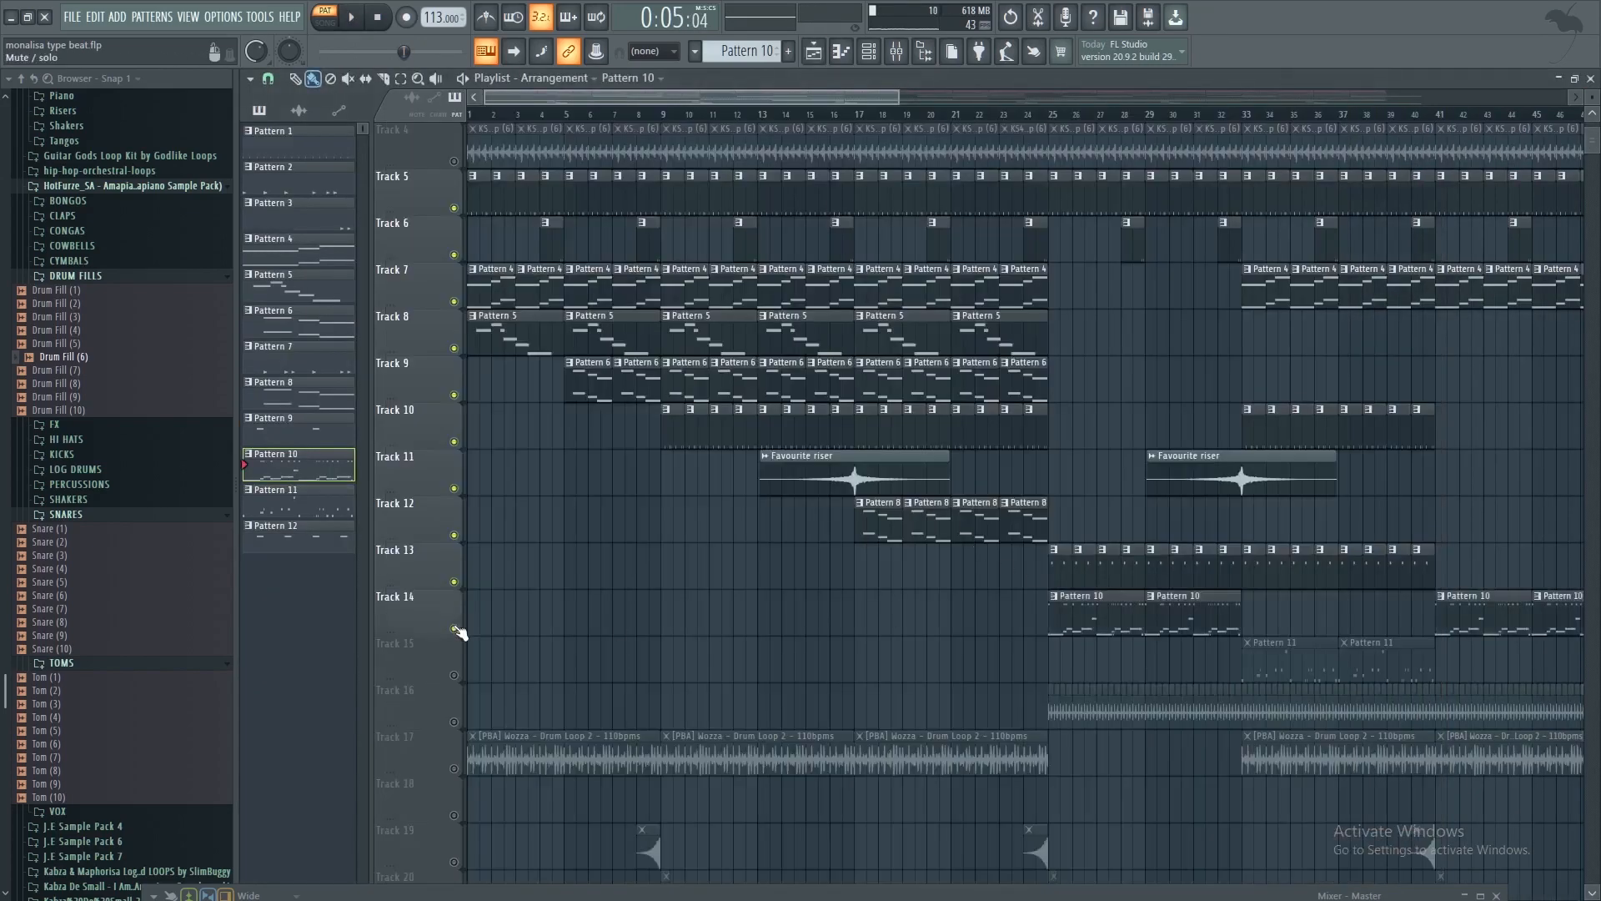
pyautogui.click(454, 675)
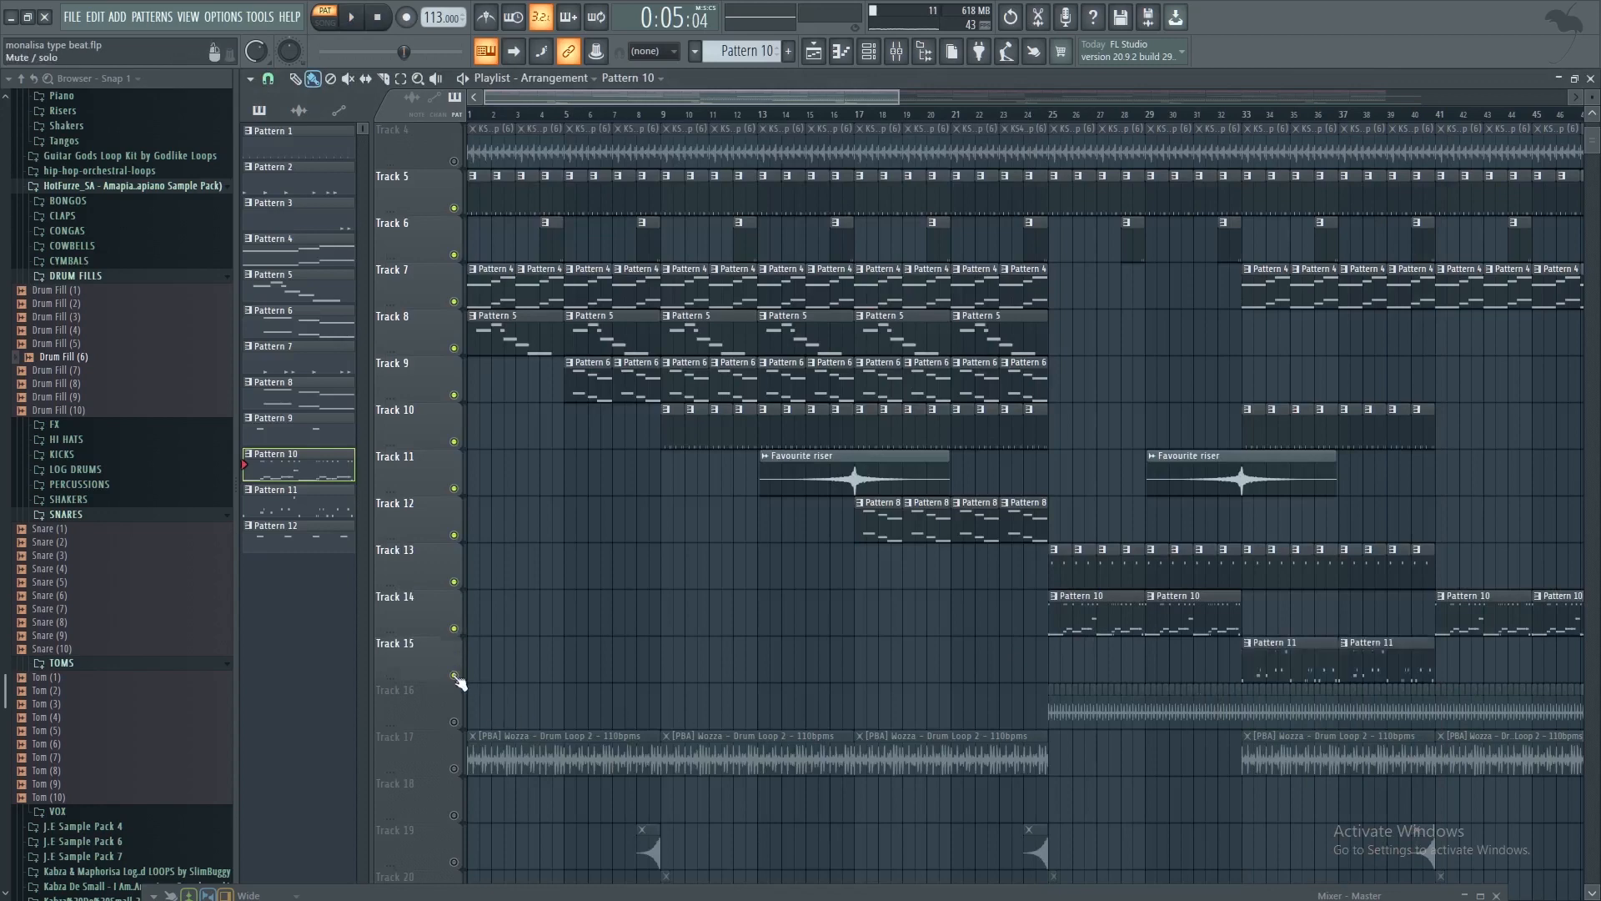
pyautogui.doubleClick(1285, 670)
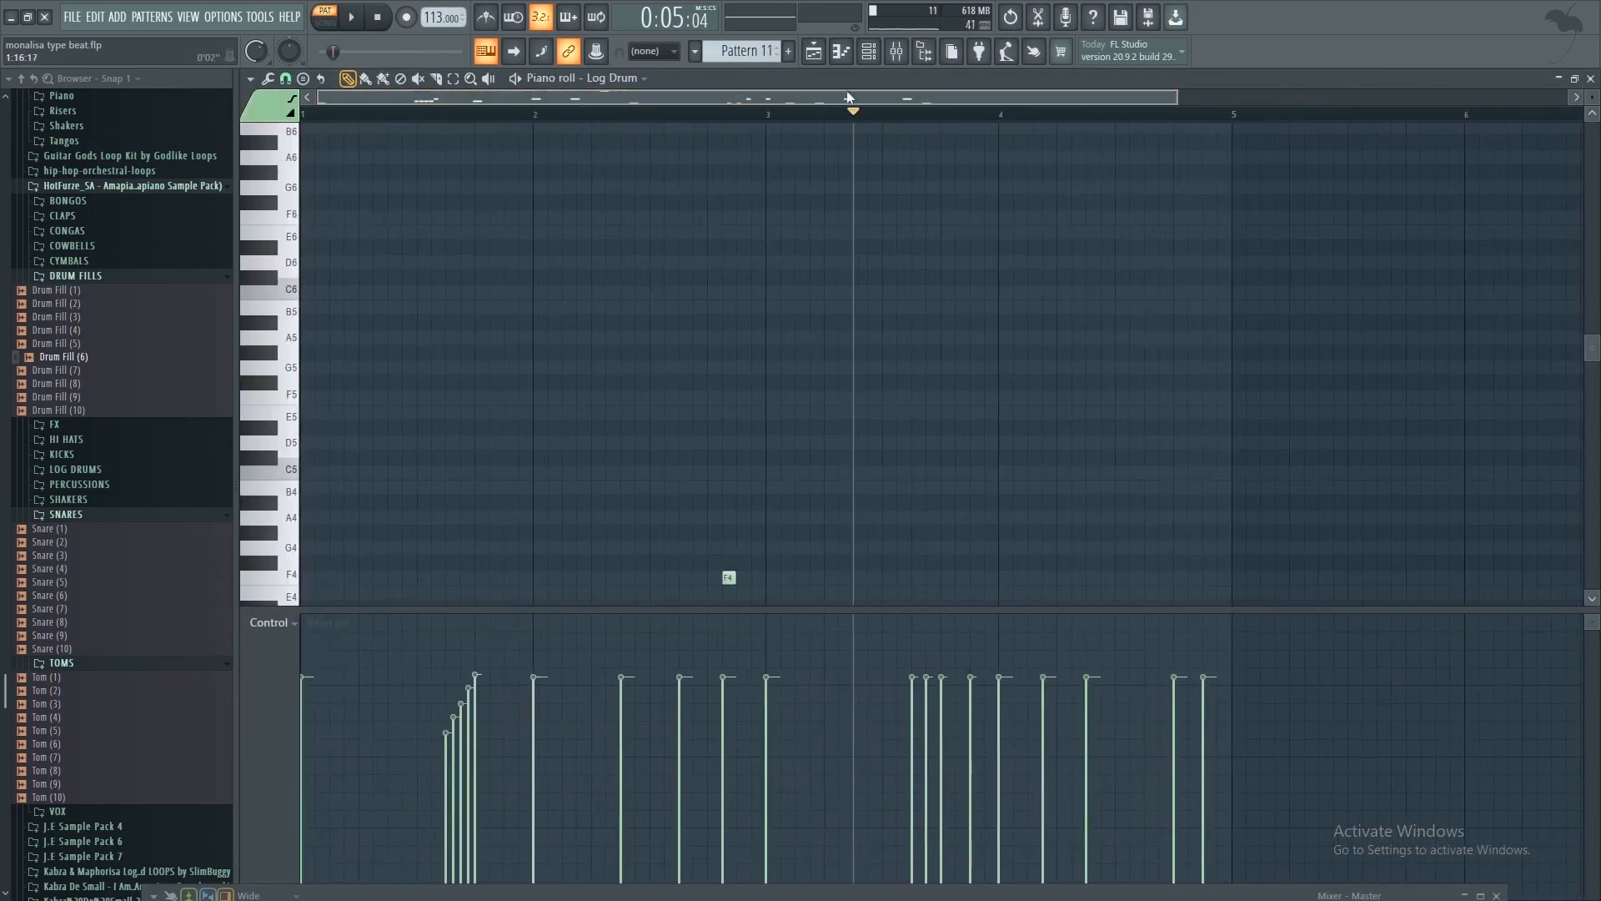
# Ramp up the velocities of Log Drum's three quick notes late in bar 3 of Pattern 11, play it back and return to the playlist
pyautogui.click(885, 56)
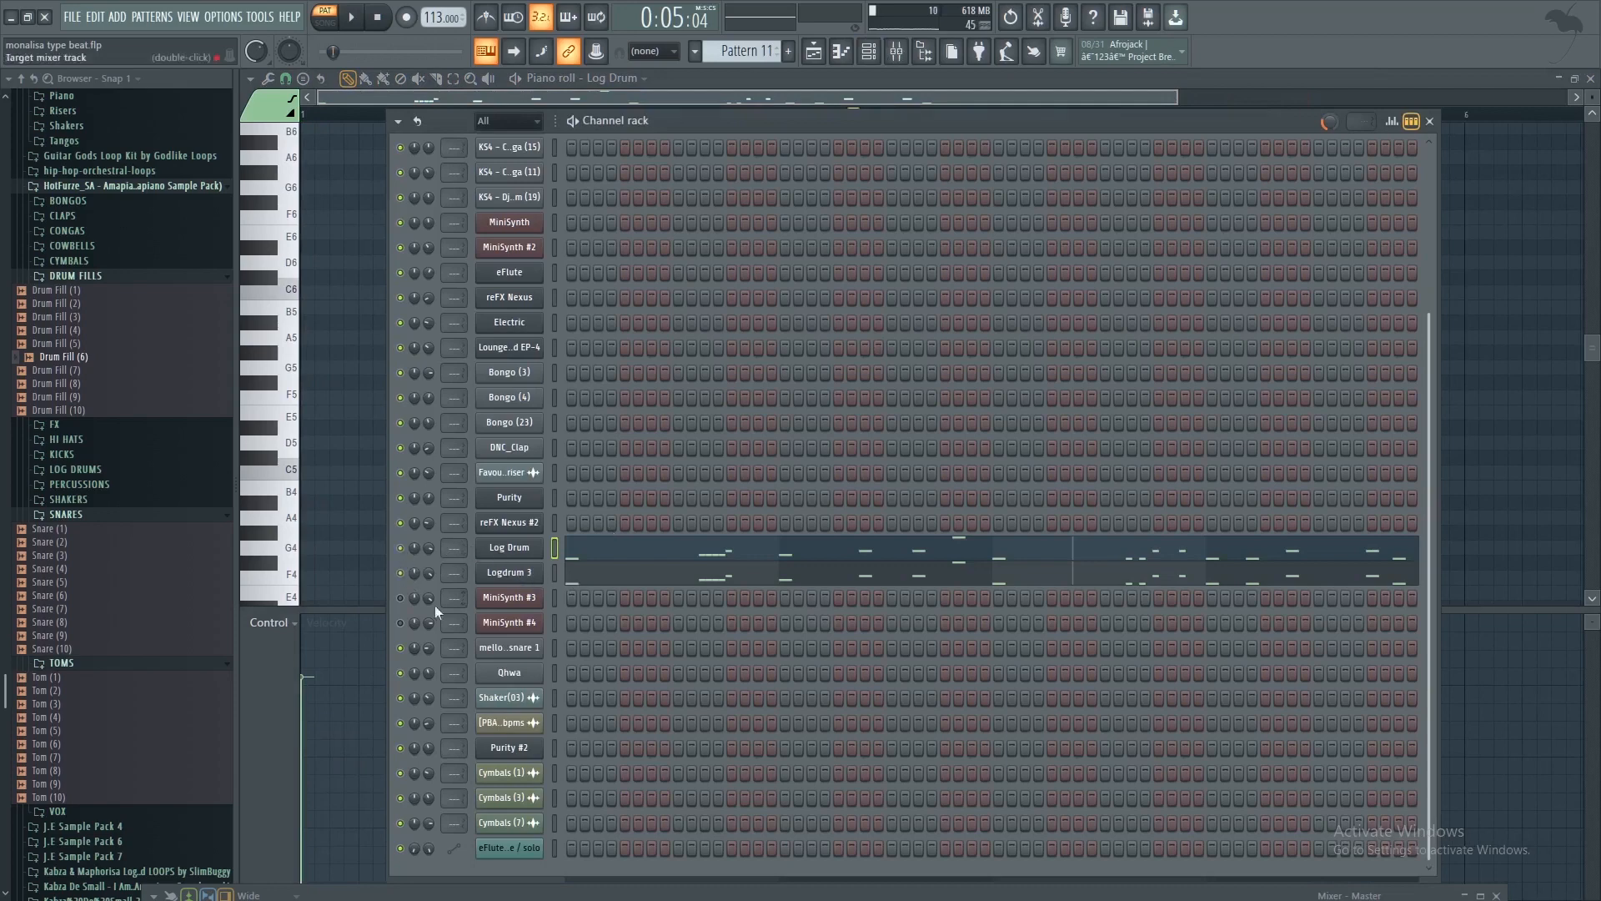
pyautogui.press('F6')
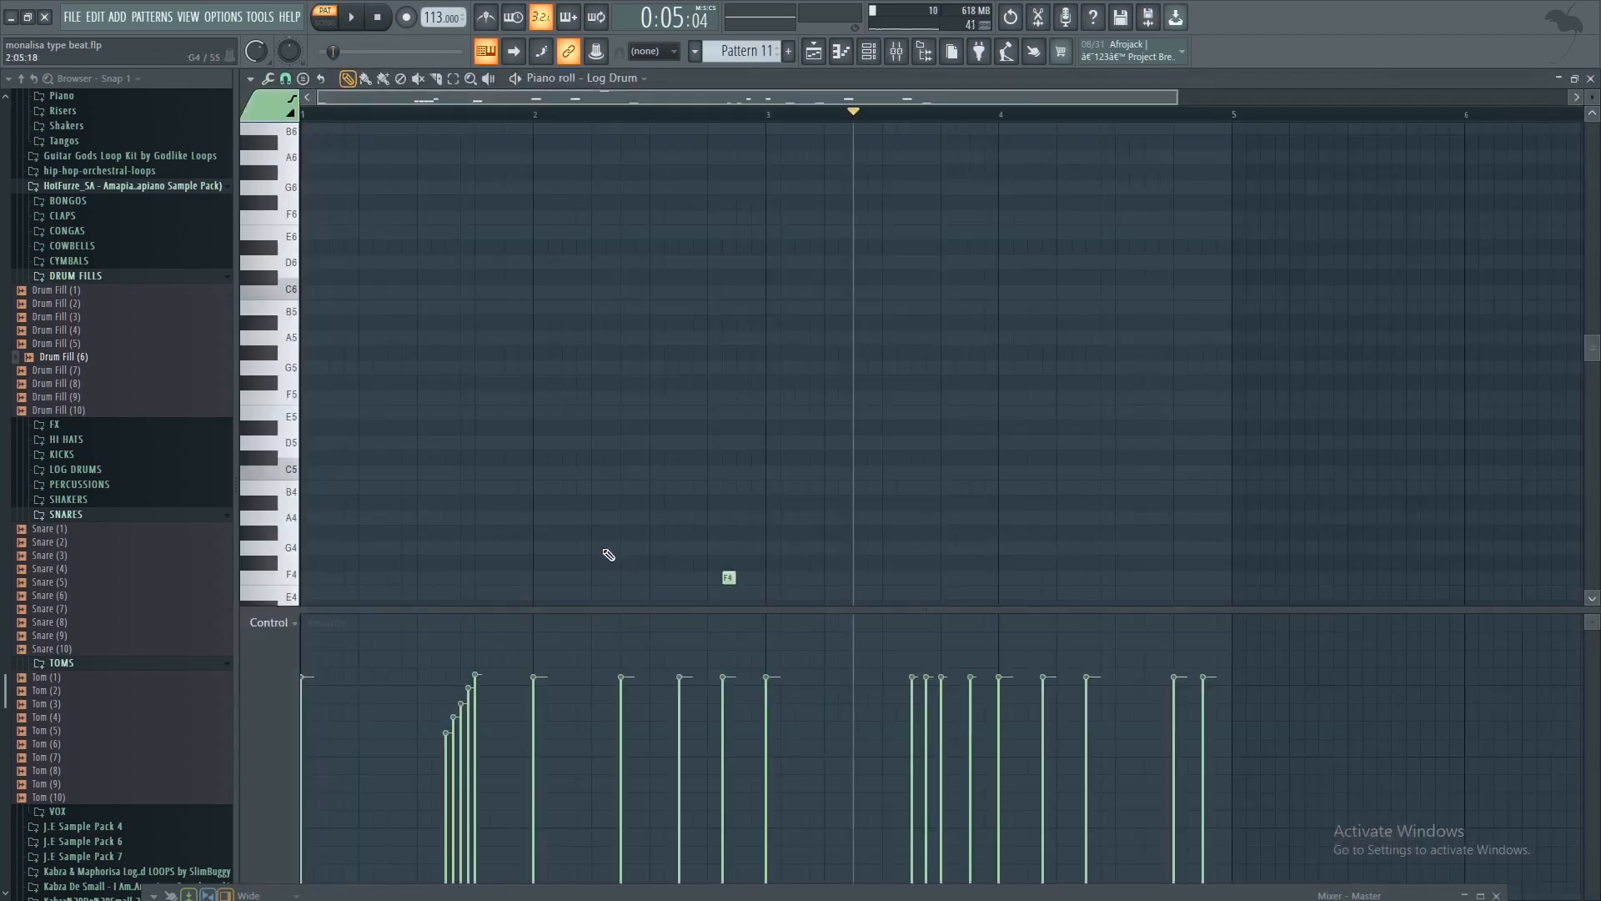
pyautogui.click(871, 52)
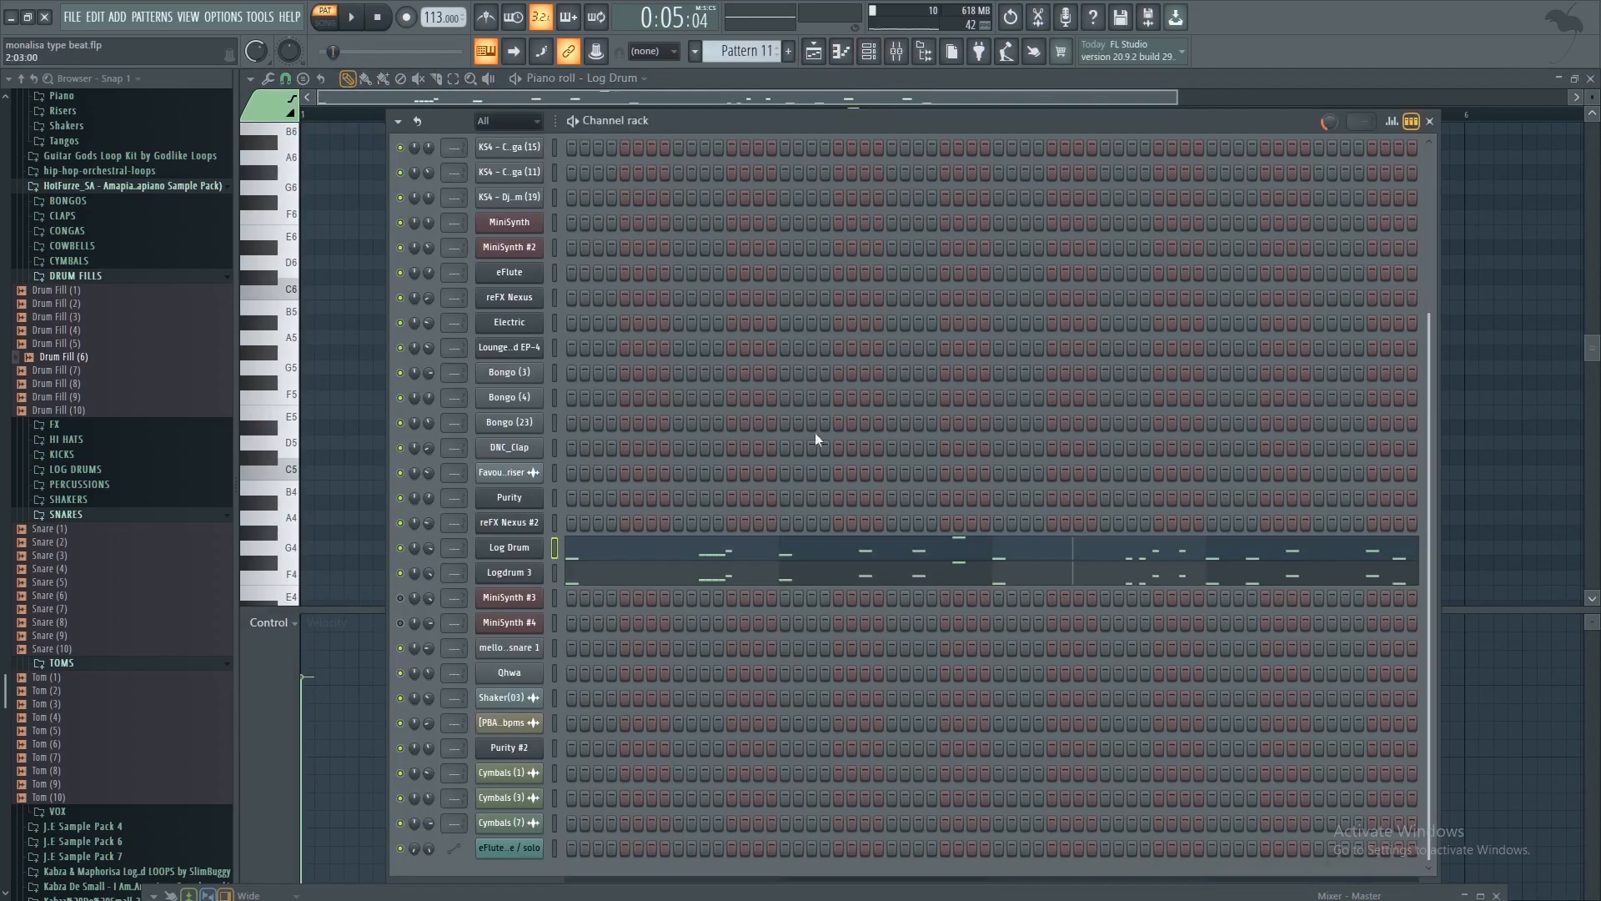
pyautogui.click(823, 548)
pyautogui.scroll(-5, 761, 518)
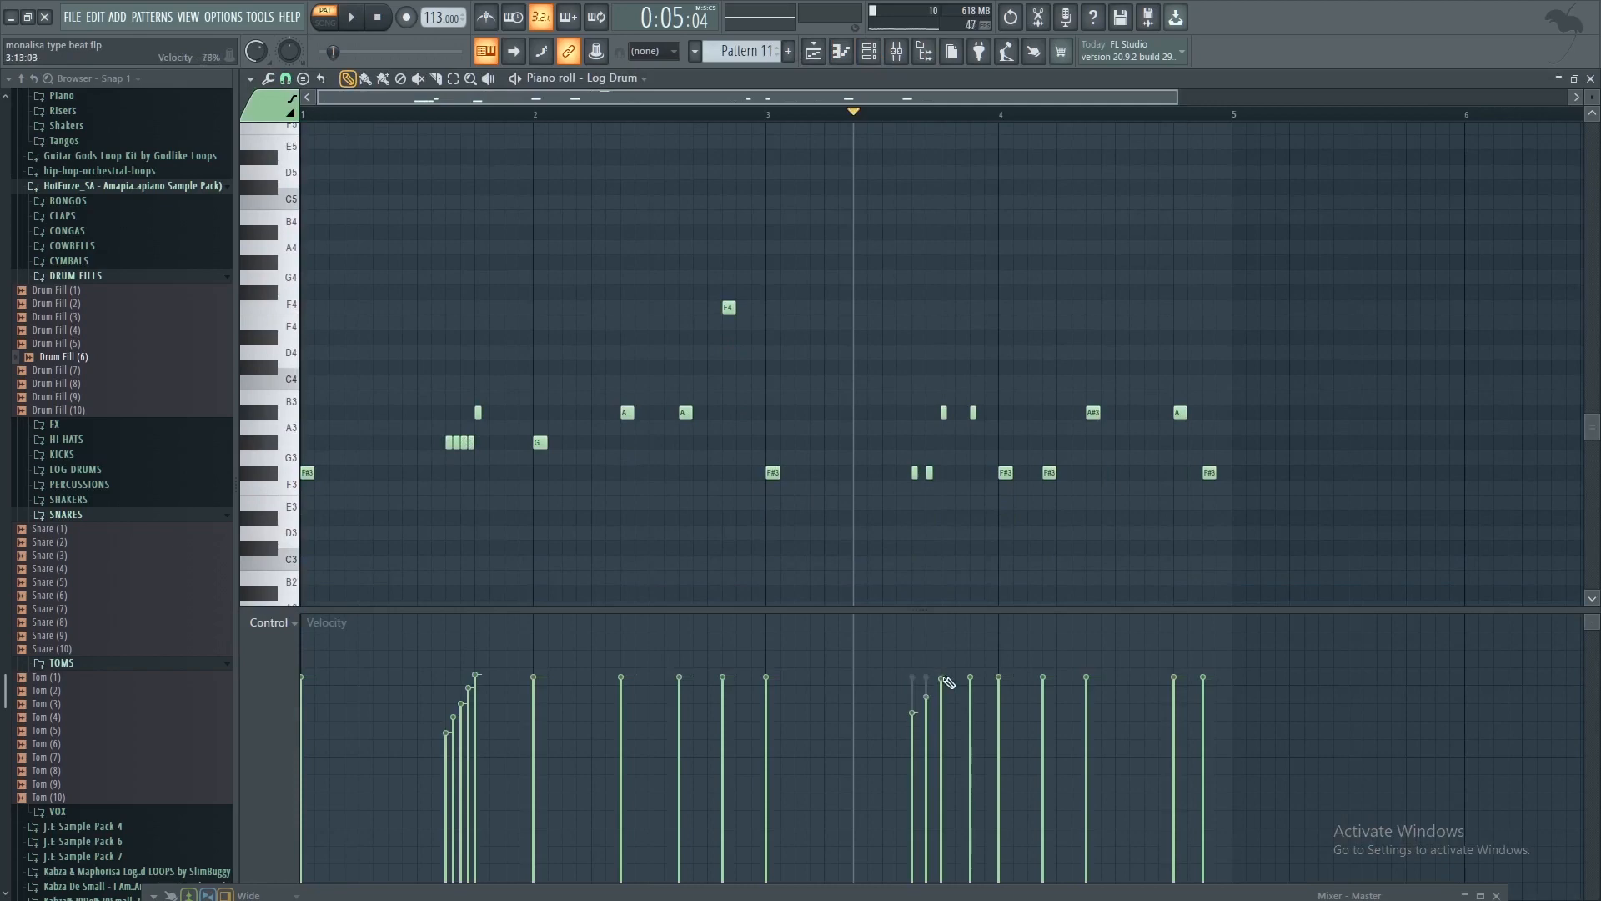
pyautogui.click(883, 60)
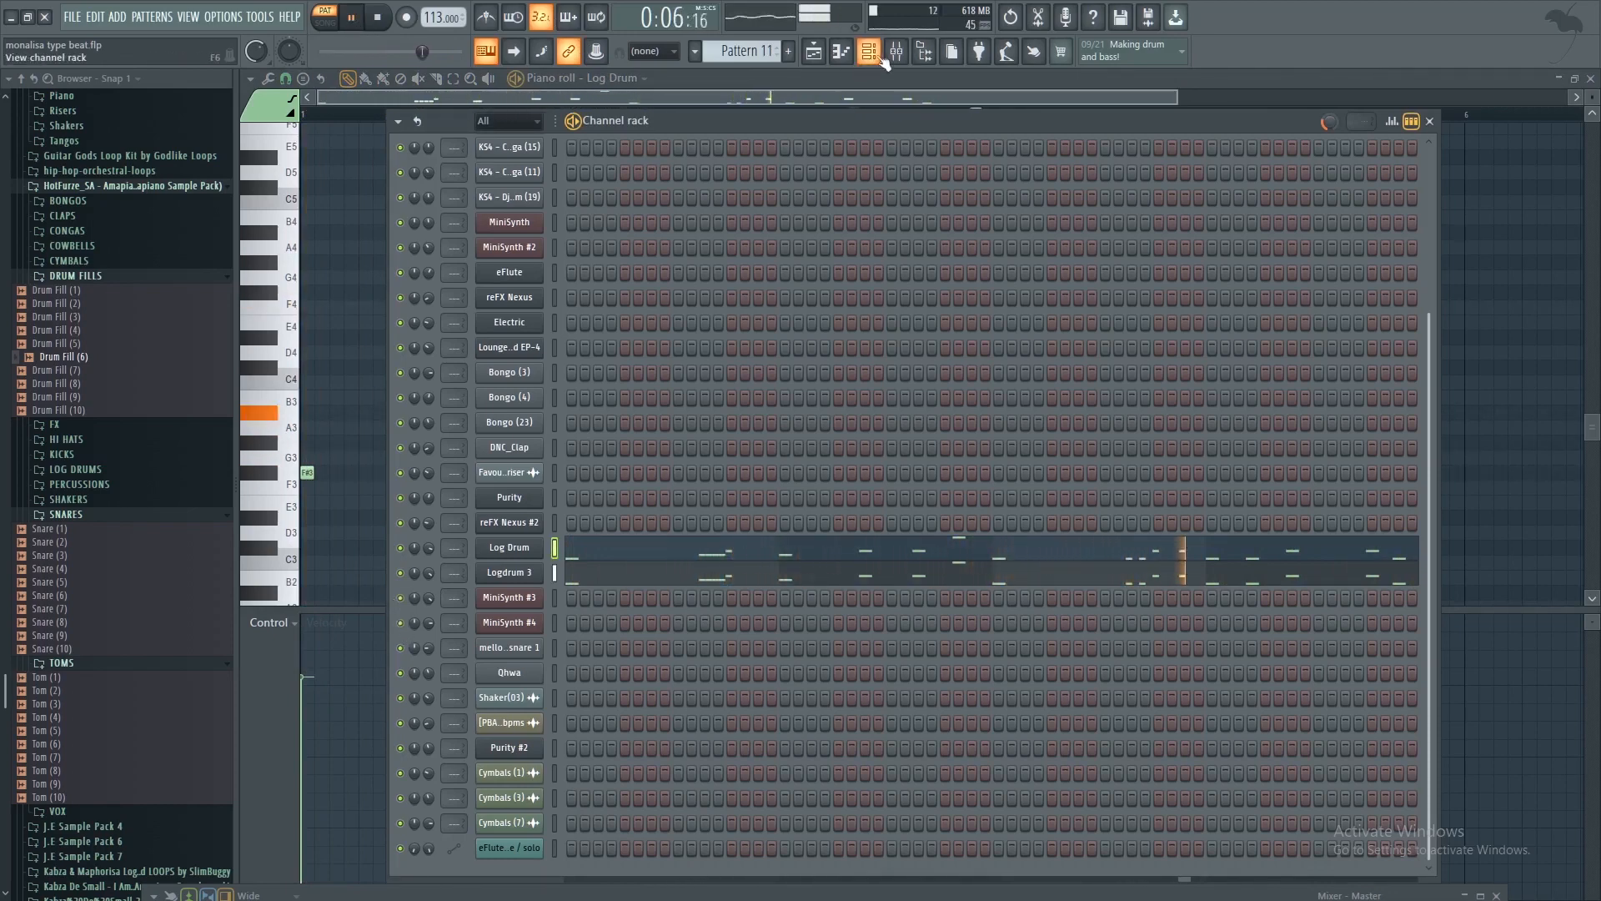
pyautogui.click(824, 54)
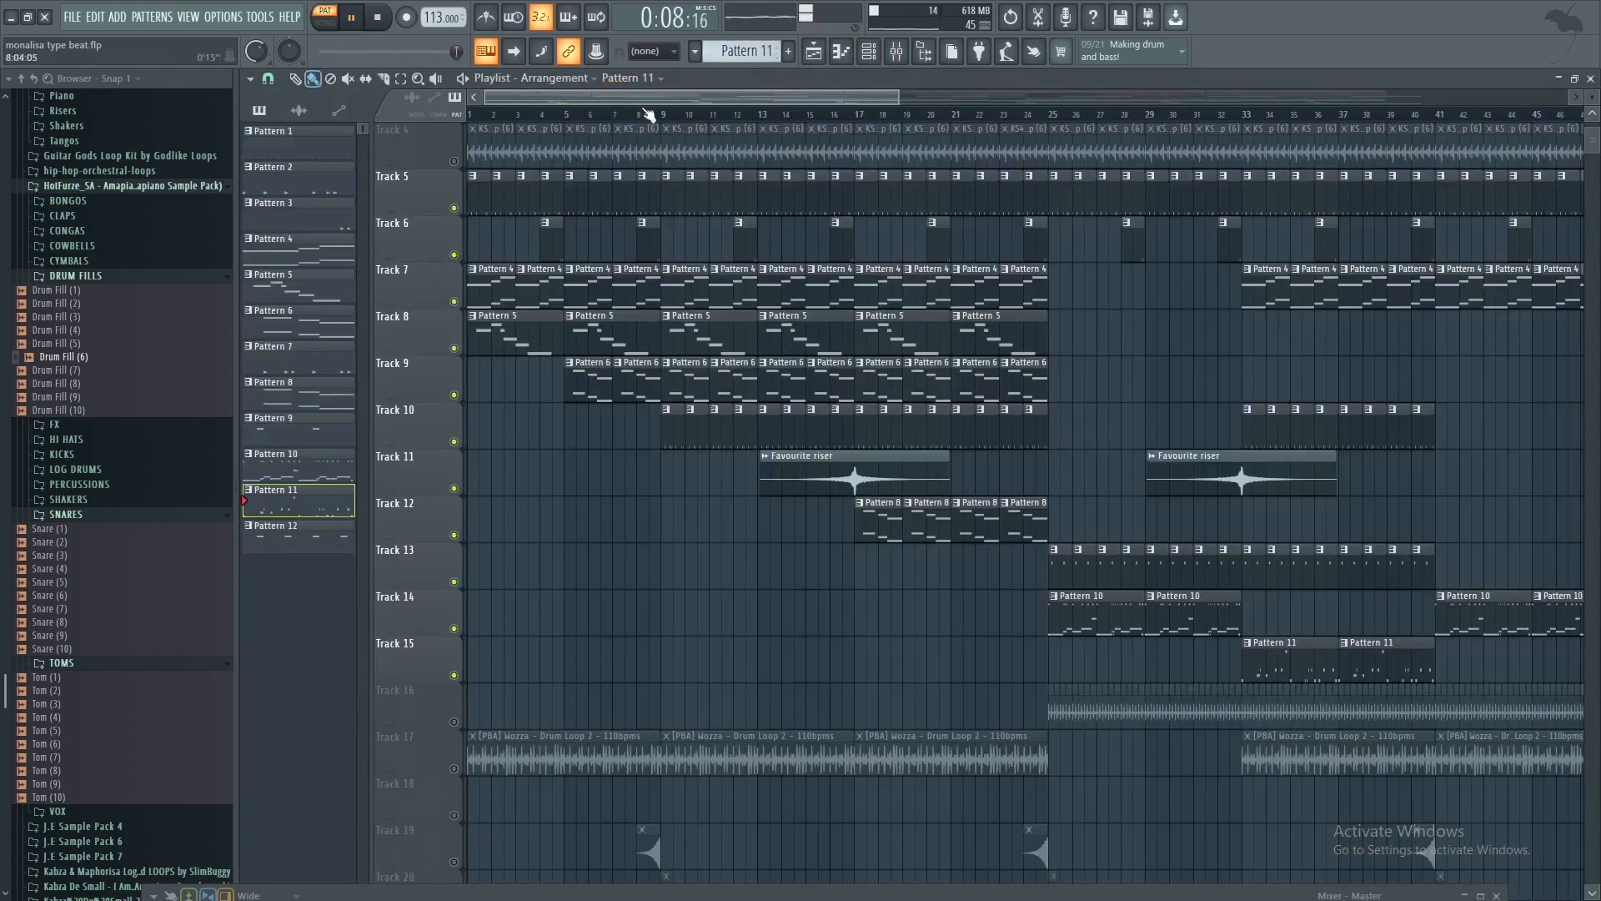
# Unmute track 16 and view the Shaker(03) audio clip's settings
pyautogui.scroll(-3, 712, 240)
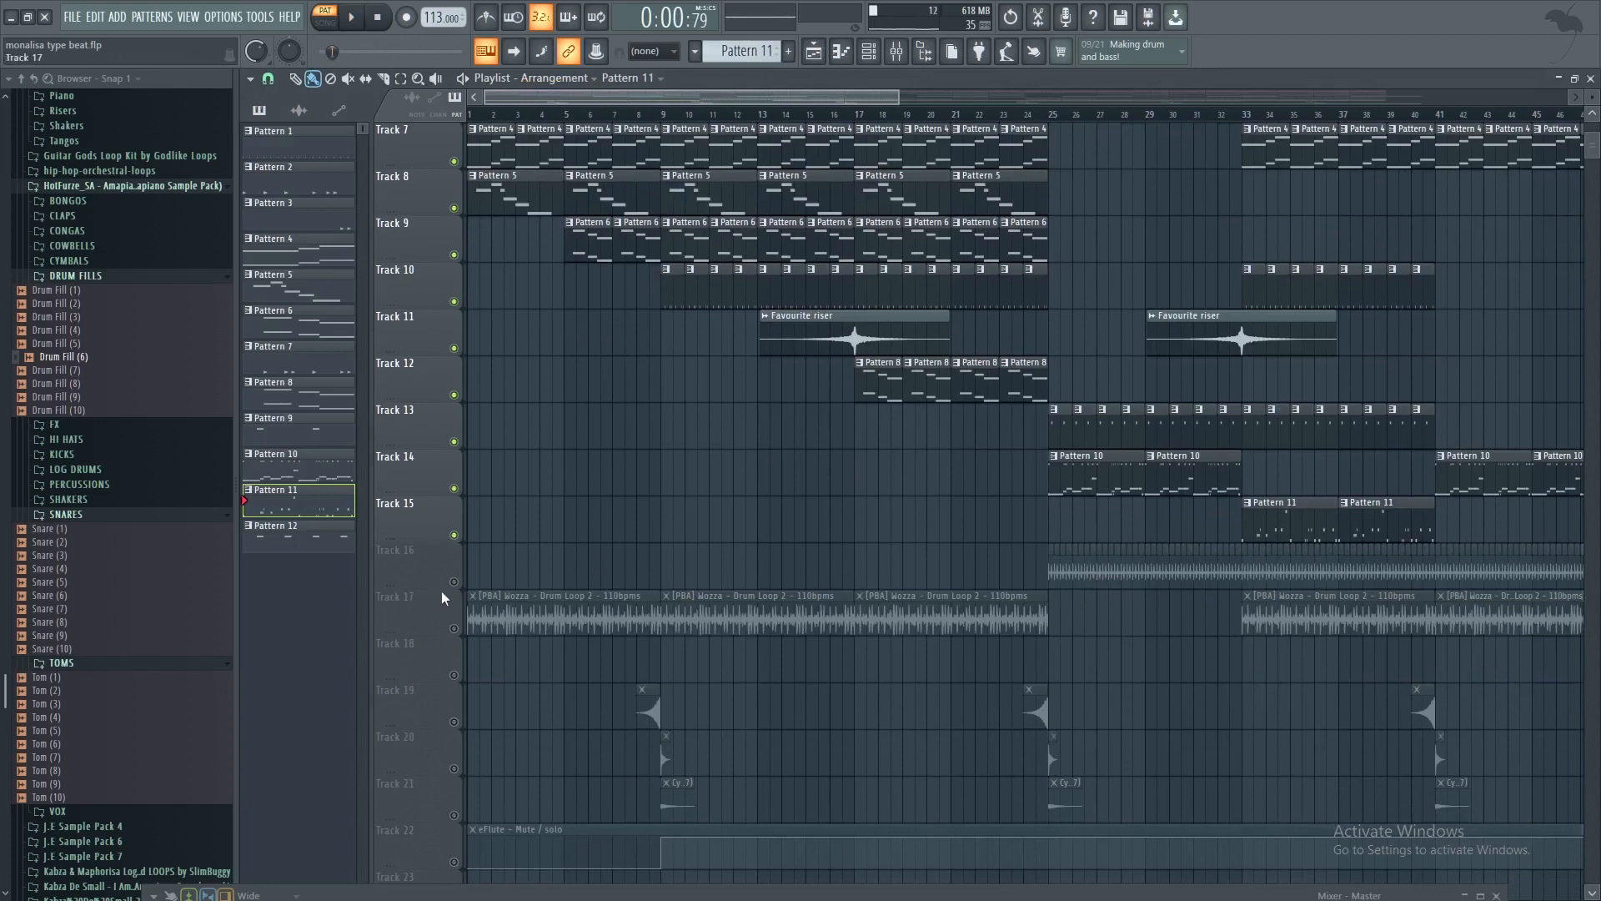
pyautogui.click(454, 582)
pyautogui.doubleClick(1117, 565)
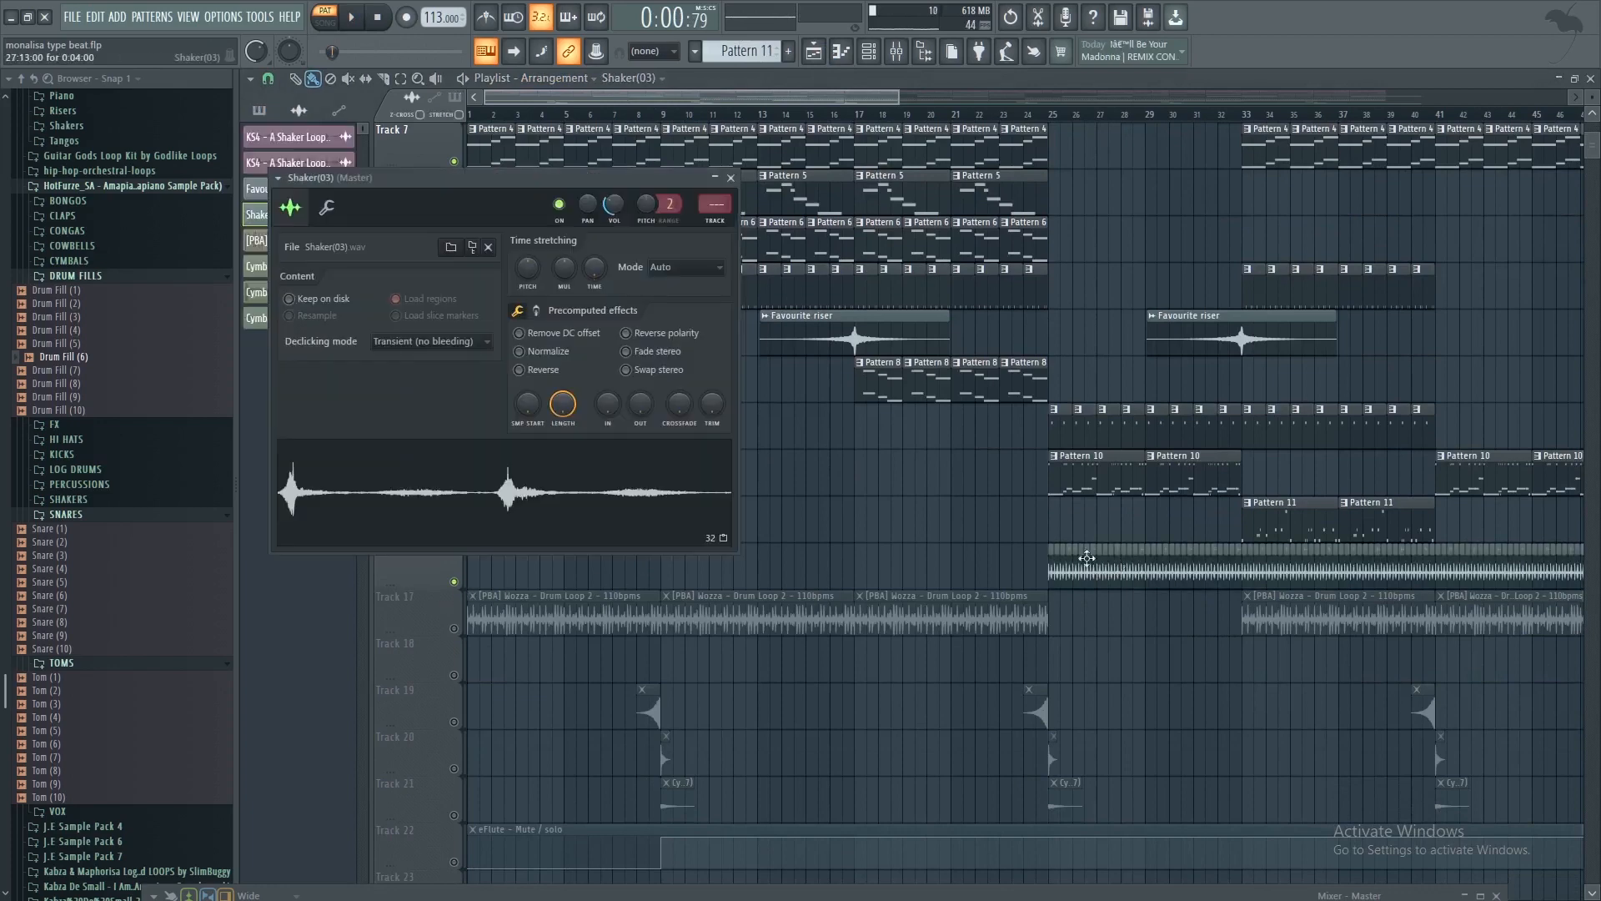
pyautogui.click(730, 178)
# View the [PBA] Wozza - Drum Loop 2 clip's settings and unmute track 17
pyautogui.doubleClick(759, 633)
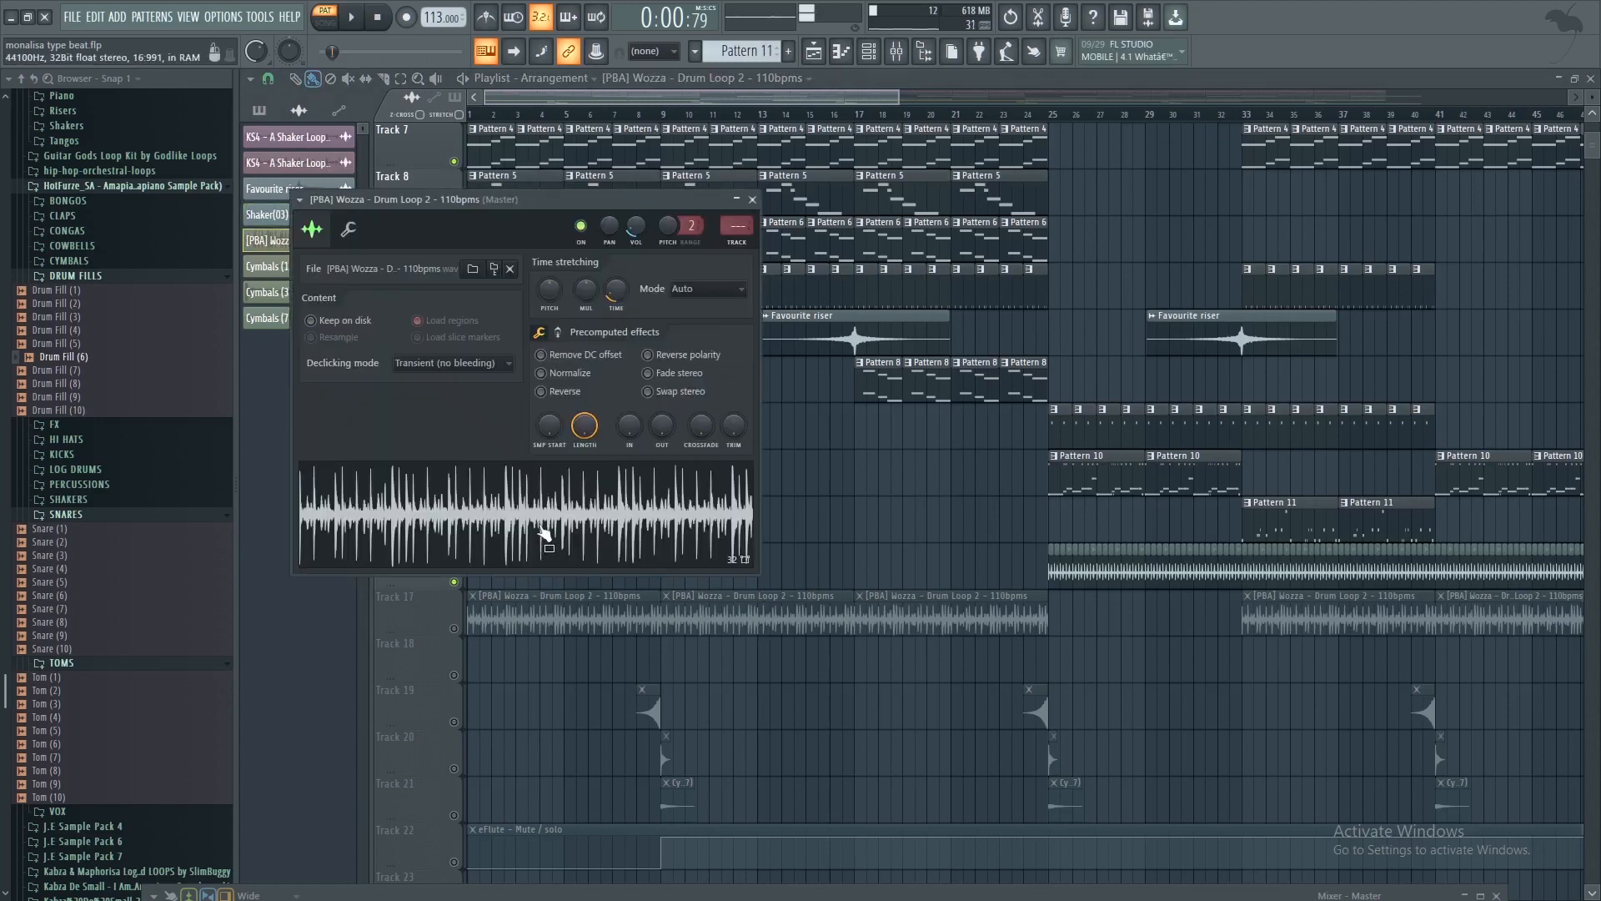
pyautogui.click(752, 200)
pyautogui.click(454, 628)
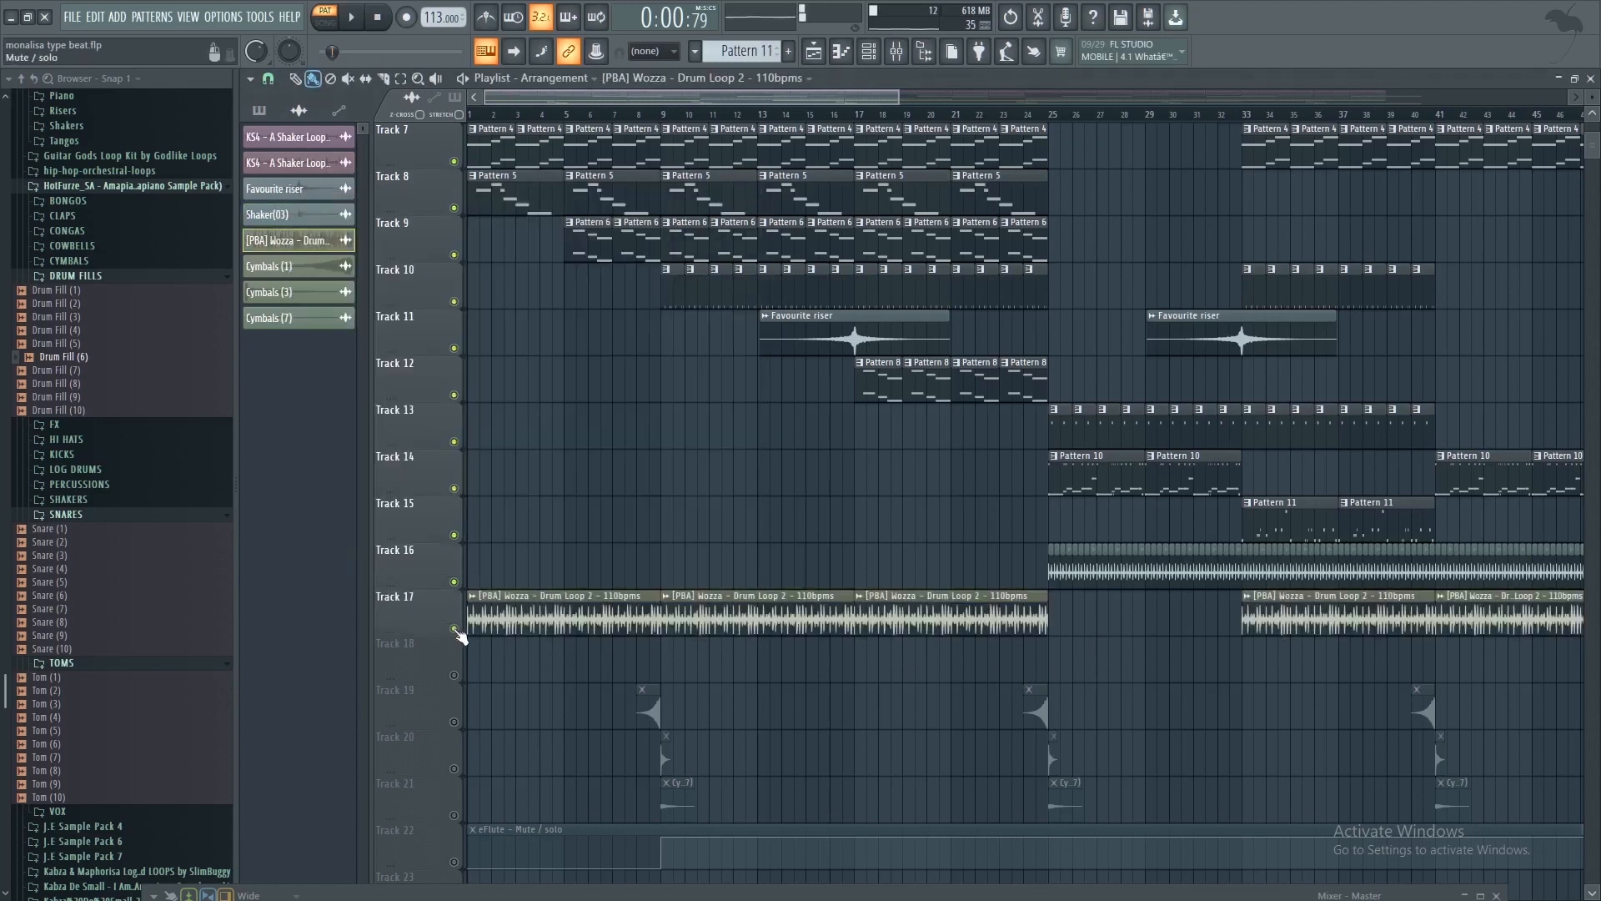
# Unmute track 19 and view the settings of the Cymbals (1) clip leading into bar 9
pyautogui.click(661, 117)
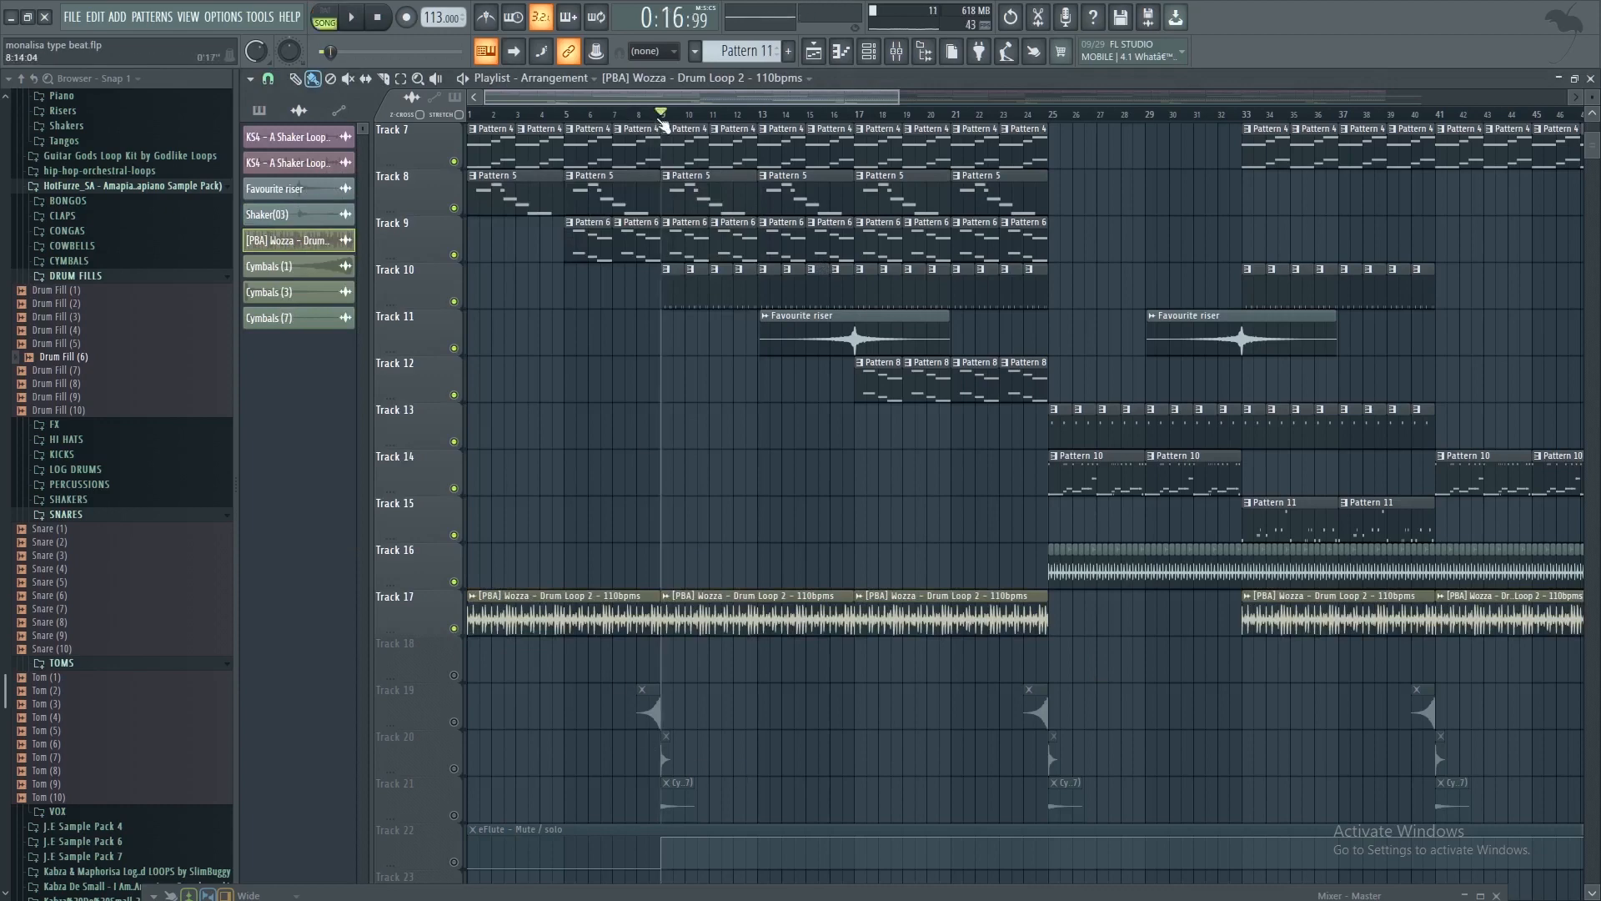
pyautogui.click(455, 722)
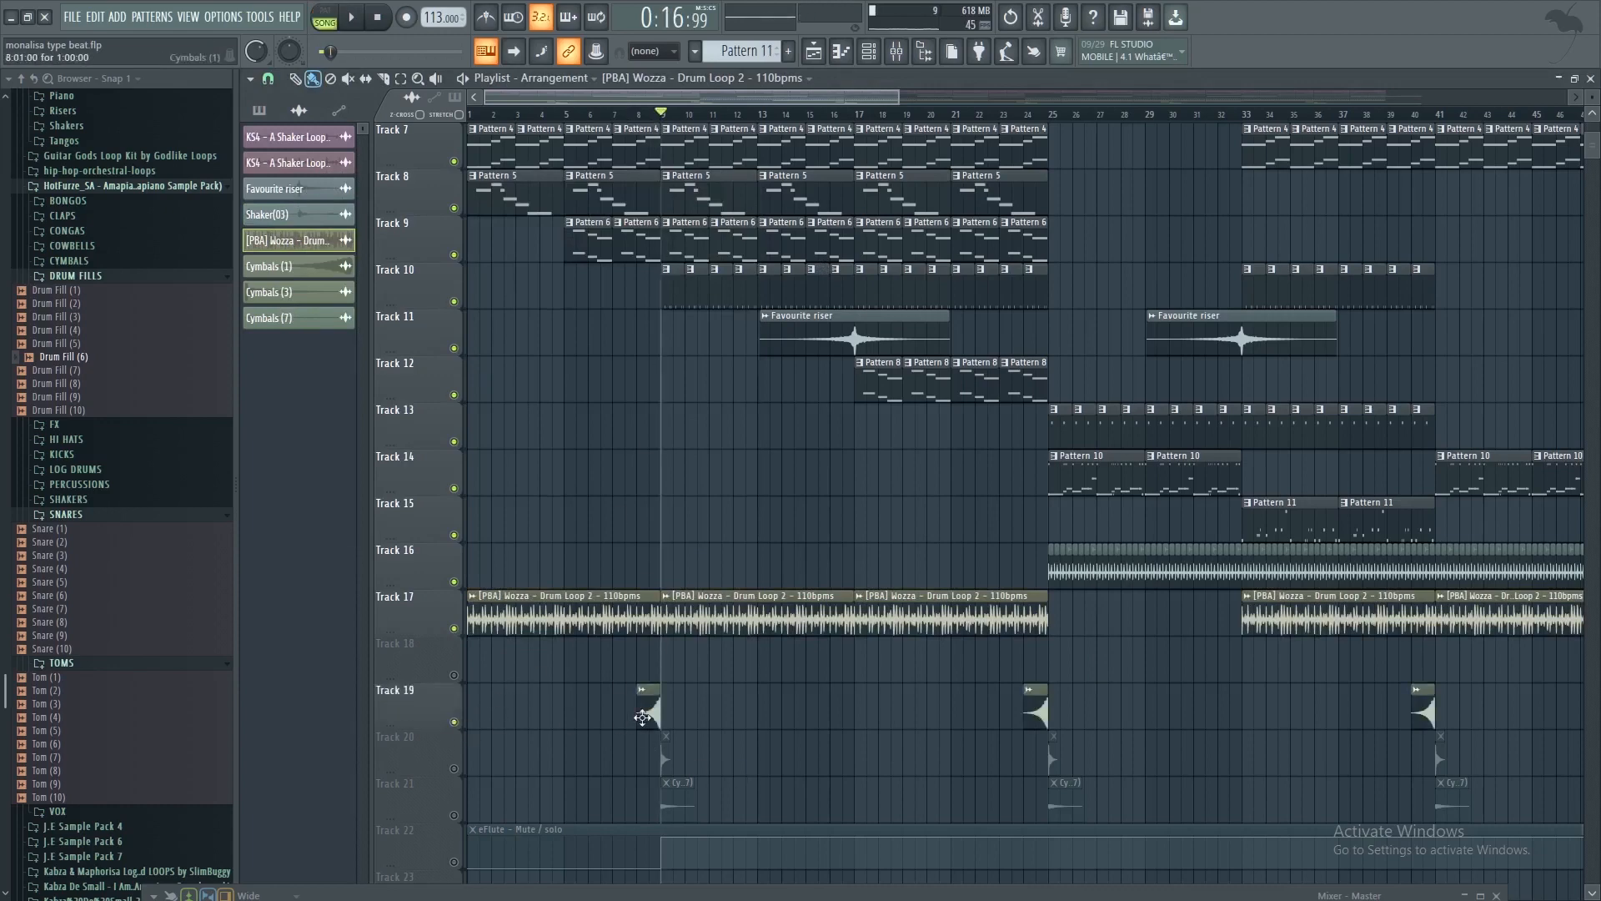
pyautogui.doubleClick(642, 717)
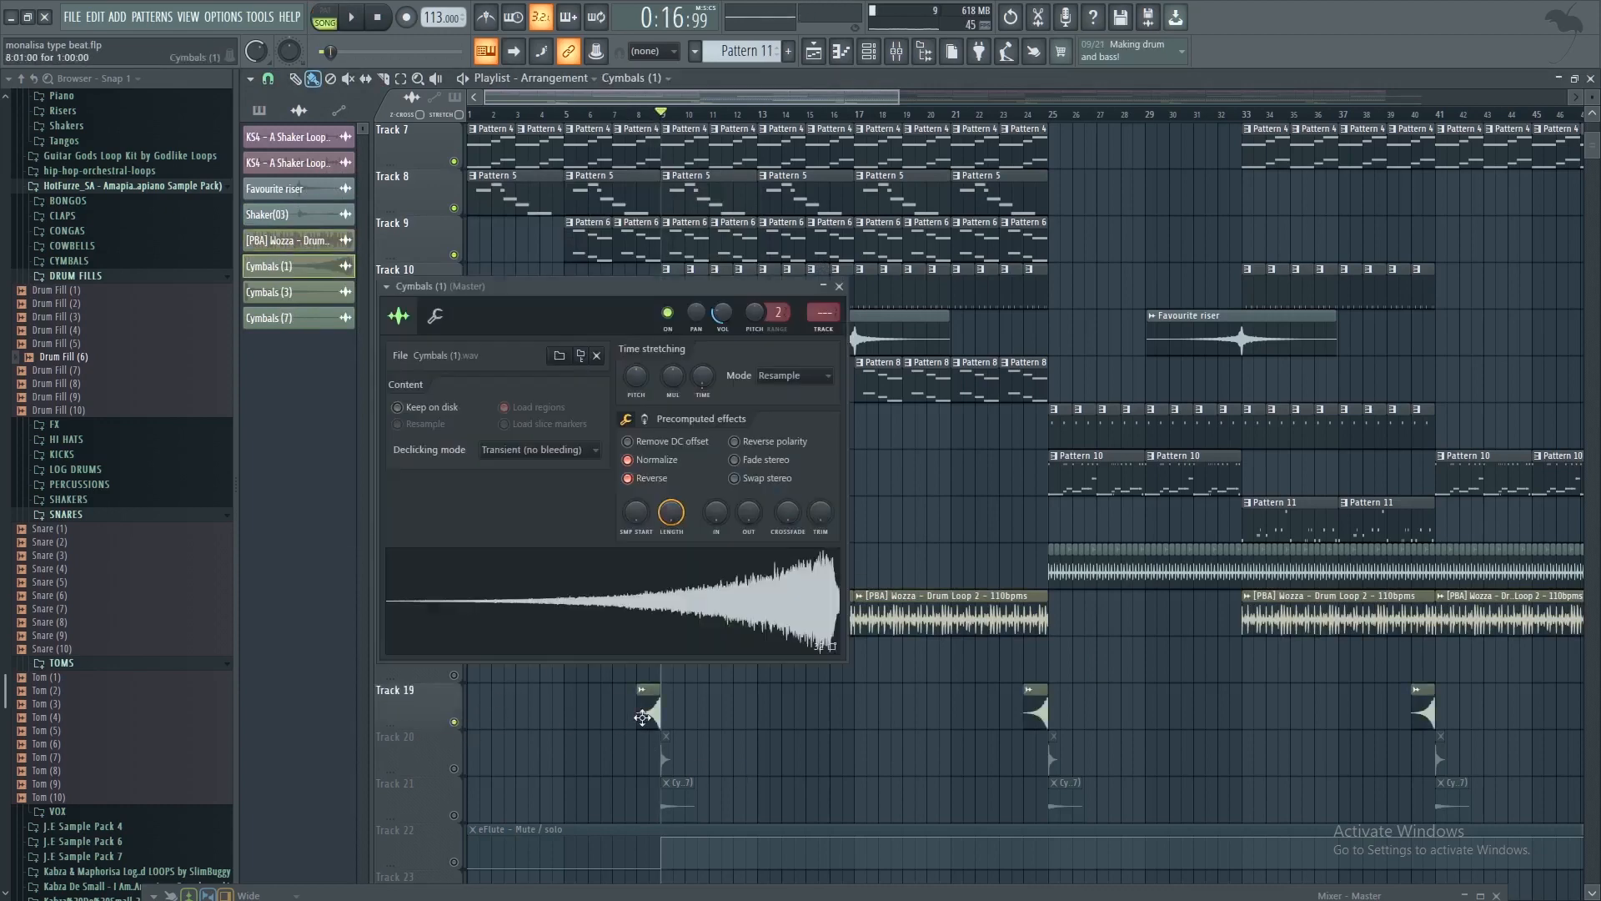
pyautogui.click(840, 286)
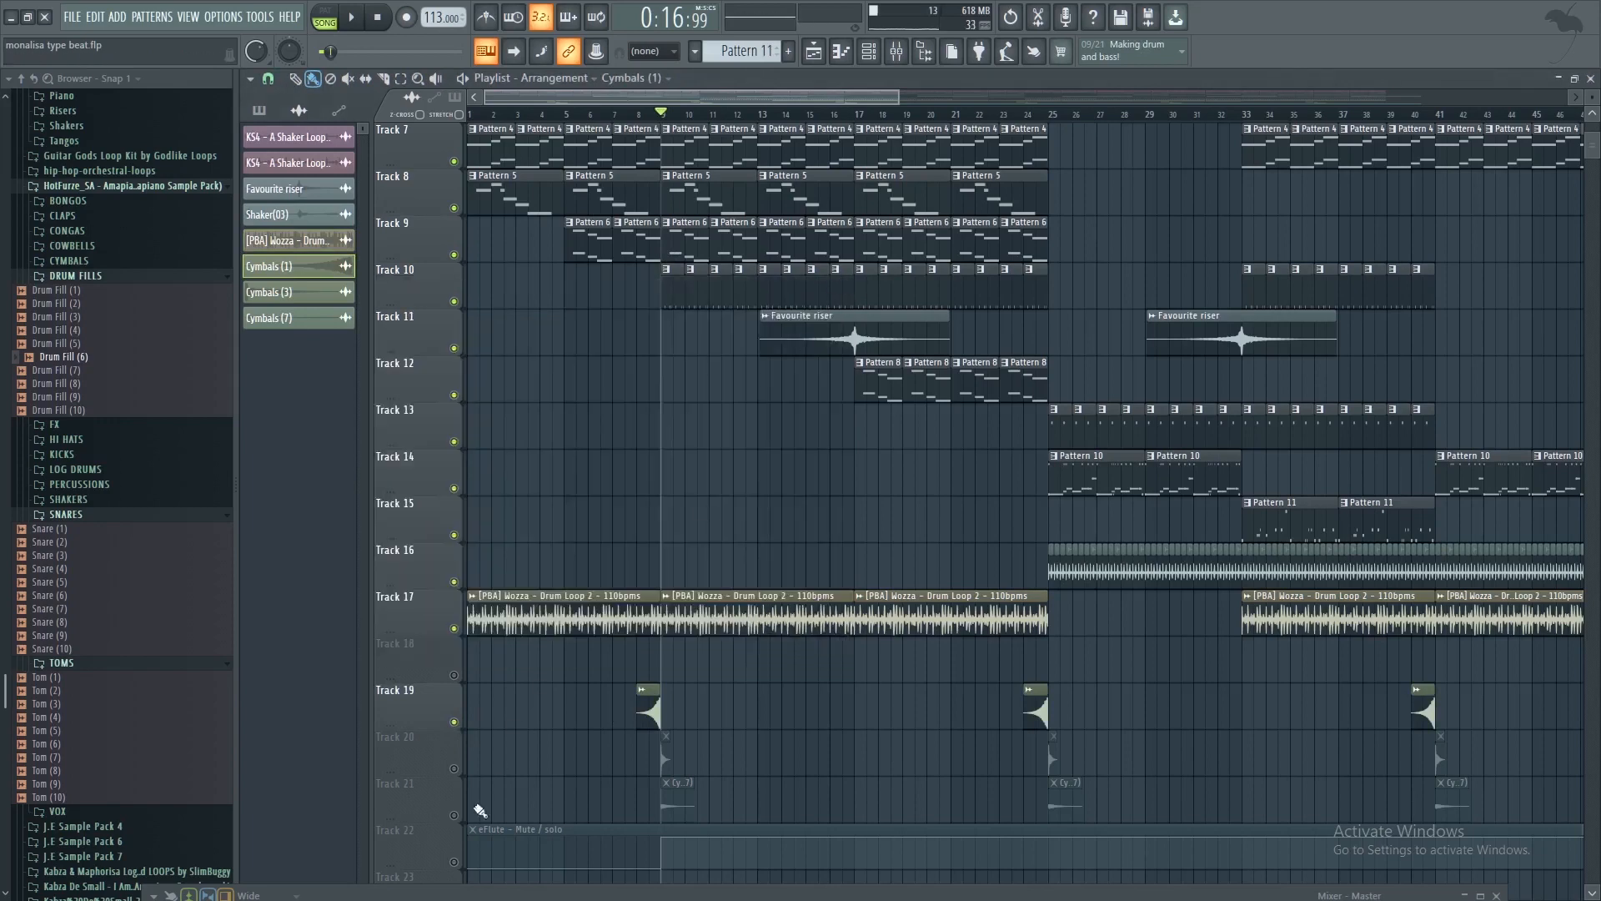
# Unmute track 20 and view the settings of the Cymbals (3) clip at bar 9
pyautogui.doubleClick(665, 766)
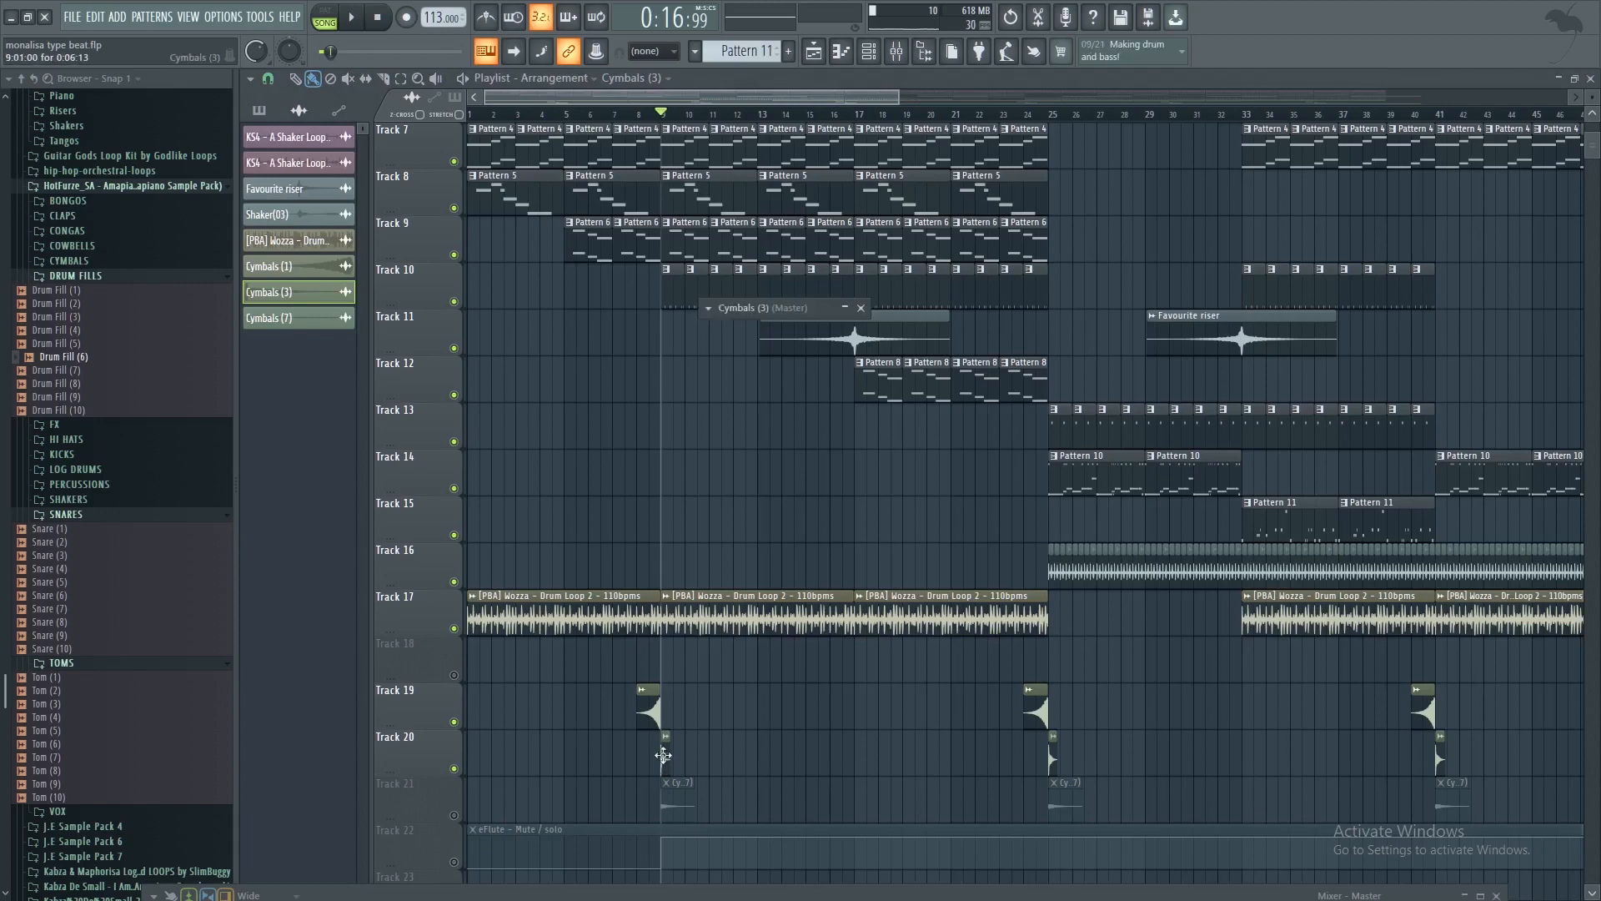
pyautogui.click(844, 310)
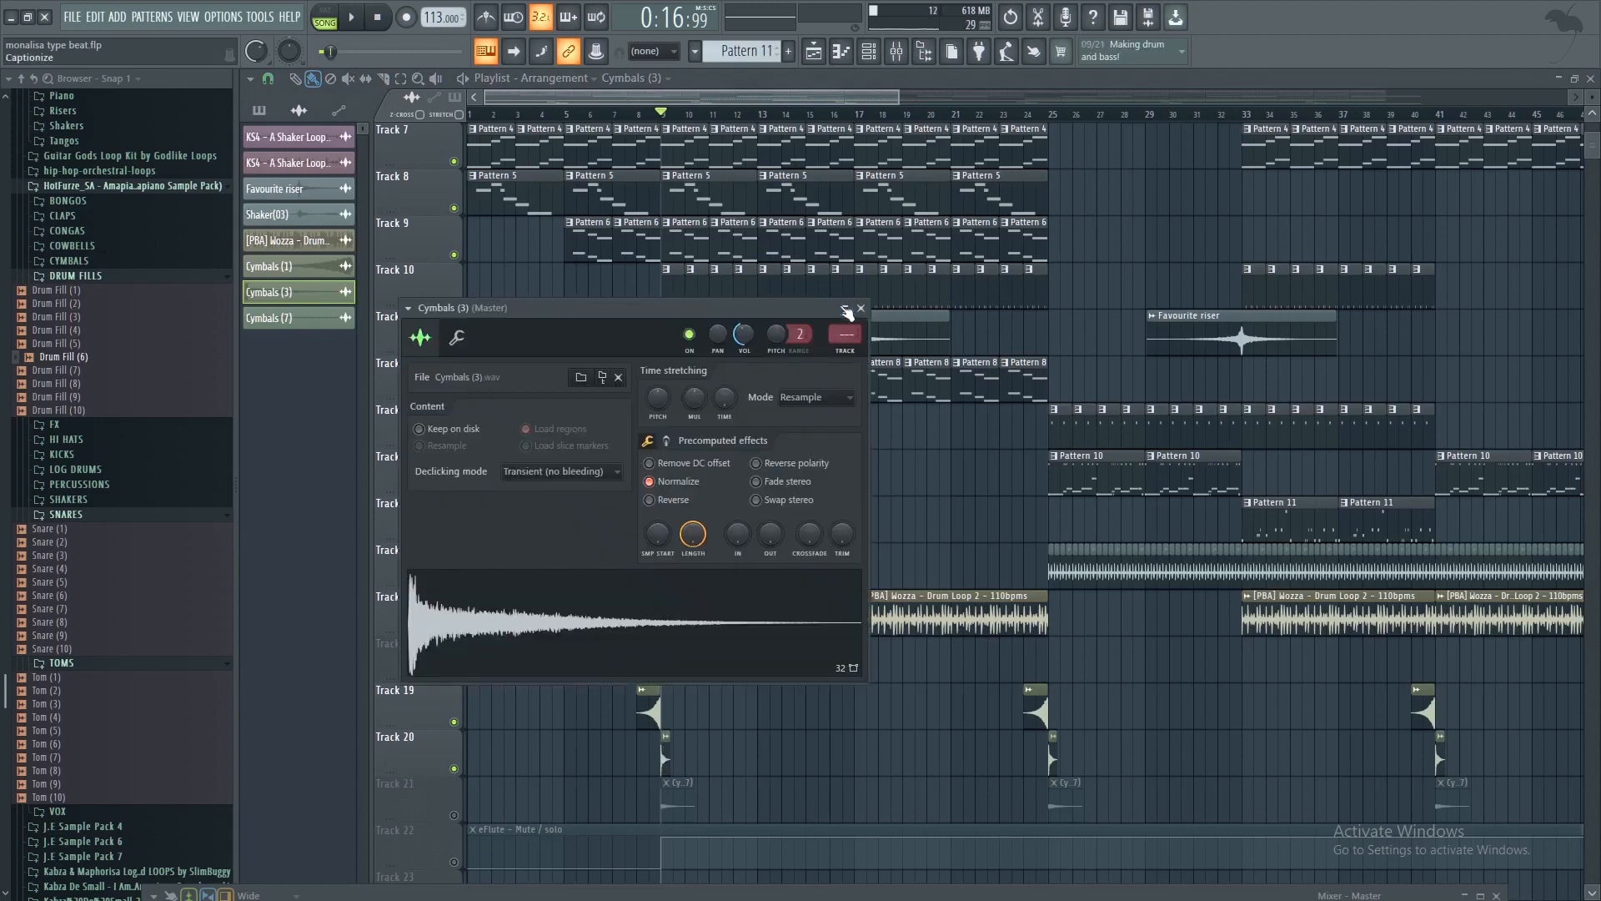
pyautogui.click(861, 308)
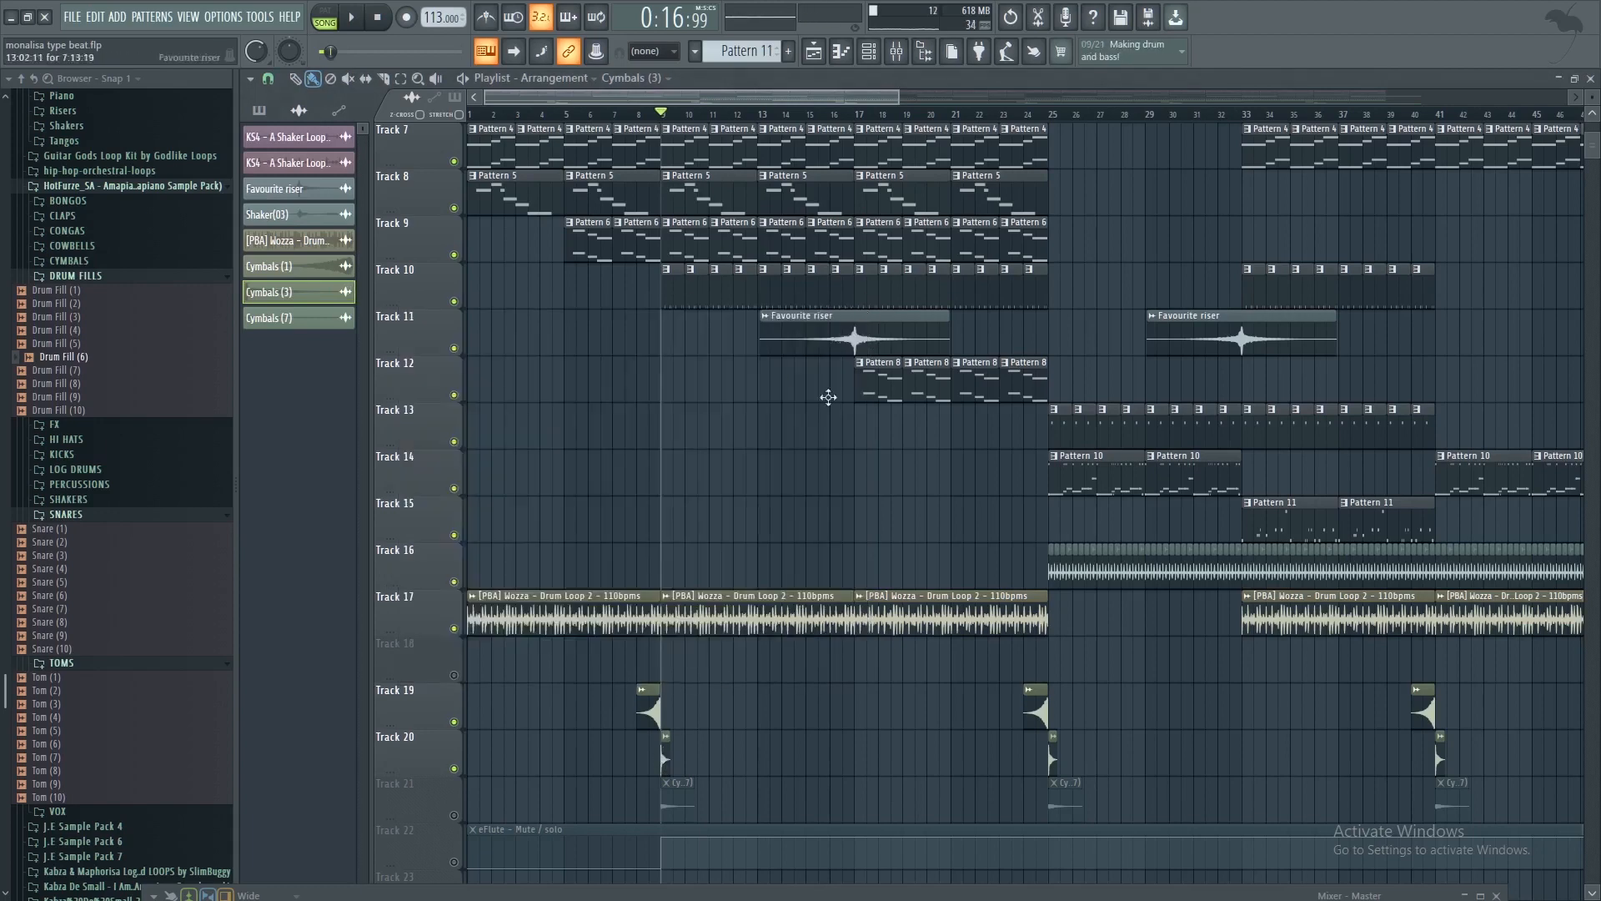
# Unmute track 21 and view the settings of the Cymbals (7) clip at bar 9
pyautogui.click(454, 815)
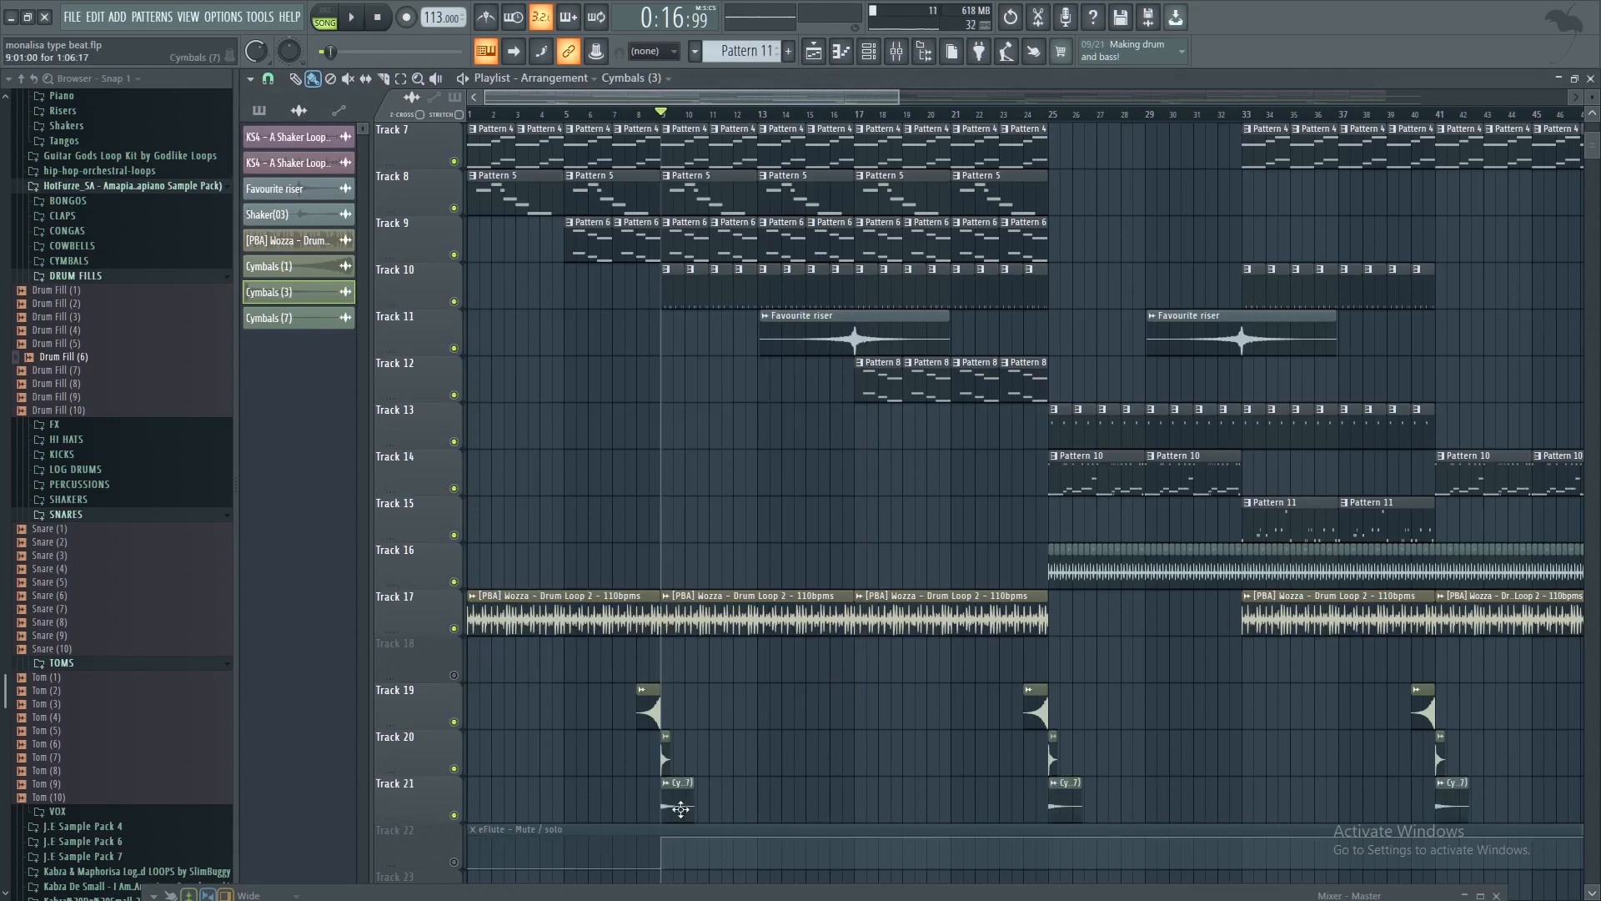
pyautogui.doubleClick(678, 808)
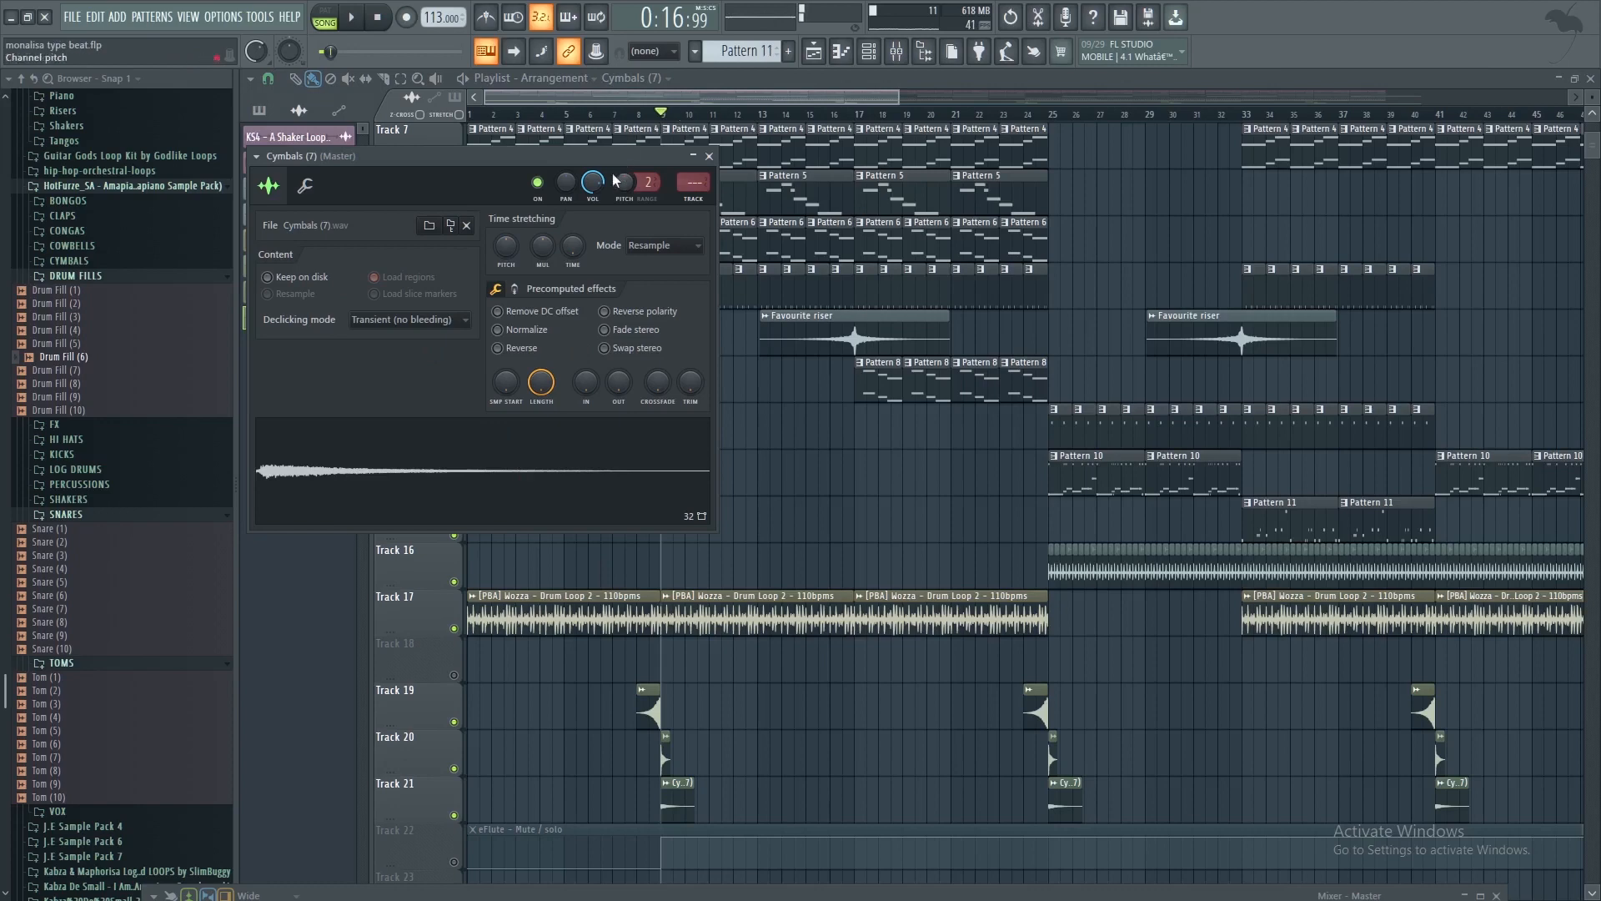
pyautogui.click(709, 157)
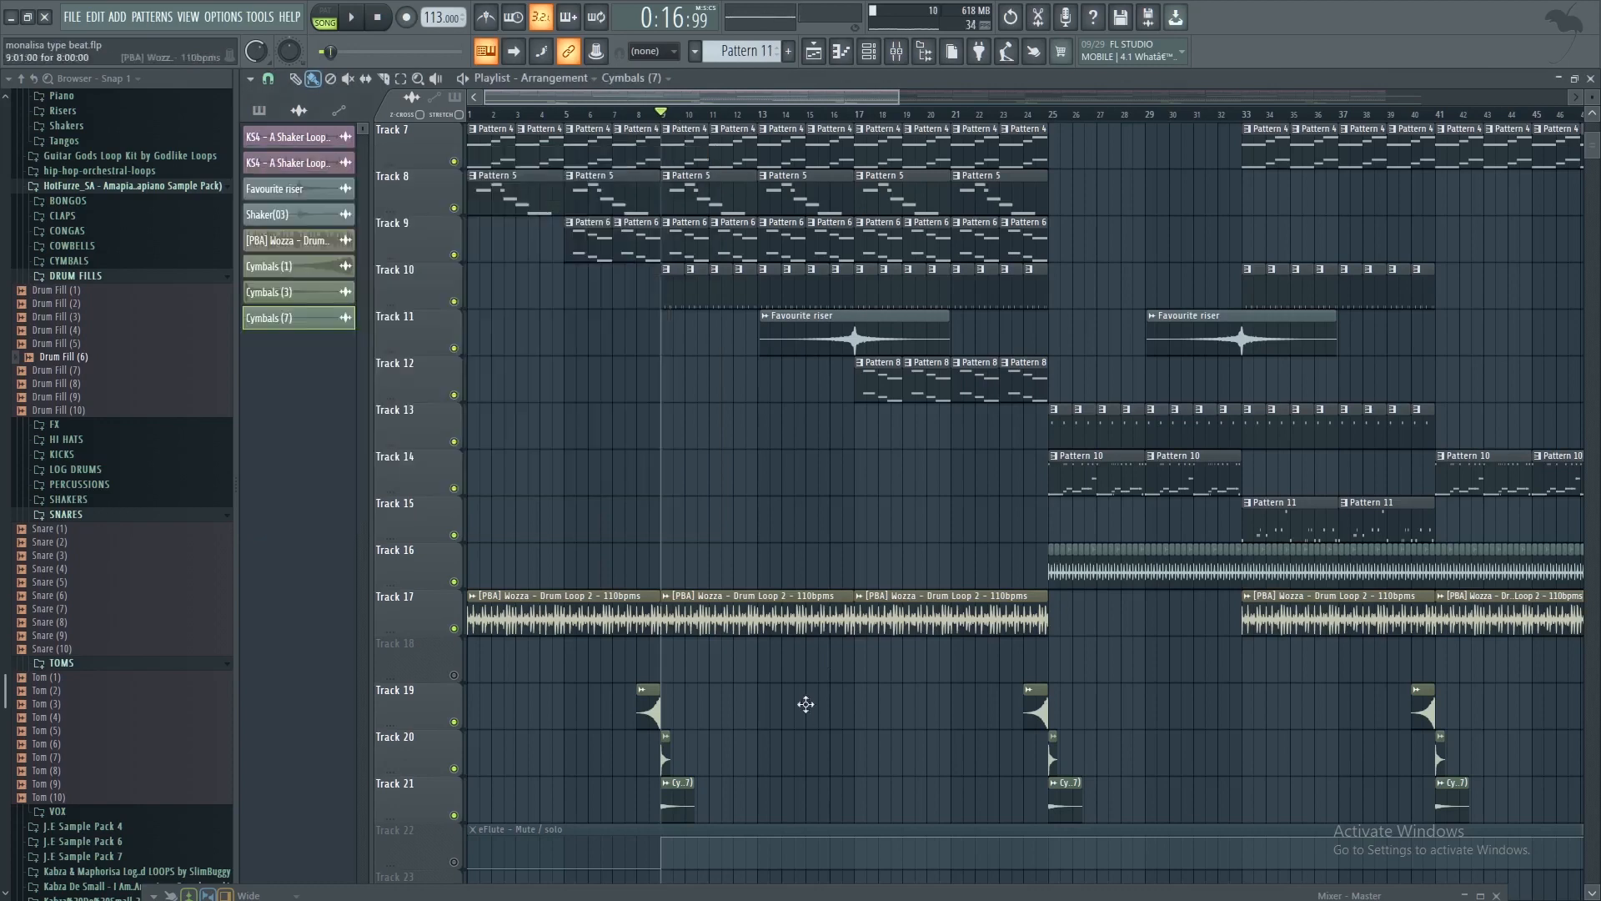
# Unmute track 22 with the eFlute - Mute / solo automation and locate the eFlute channel in the channel rack
pyautogui.scroll(-4, 804, 703)
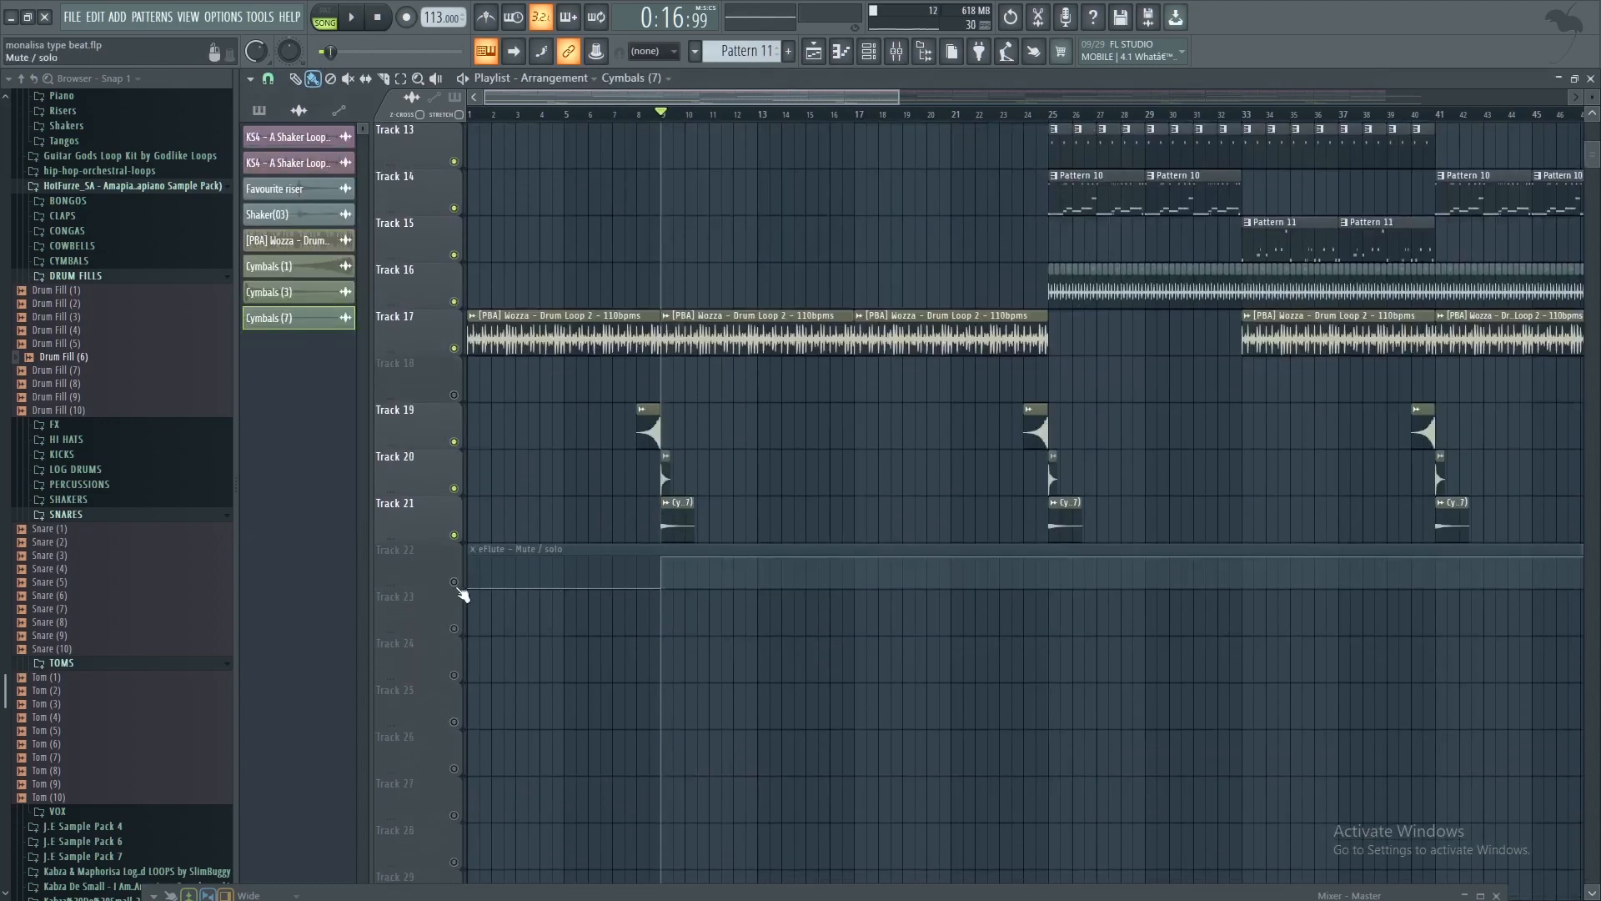
pyautogui.click(455, 582)
pyautogui.scroll(7, 575, 552)
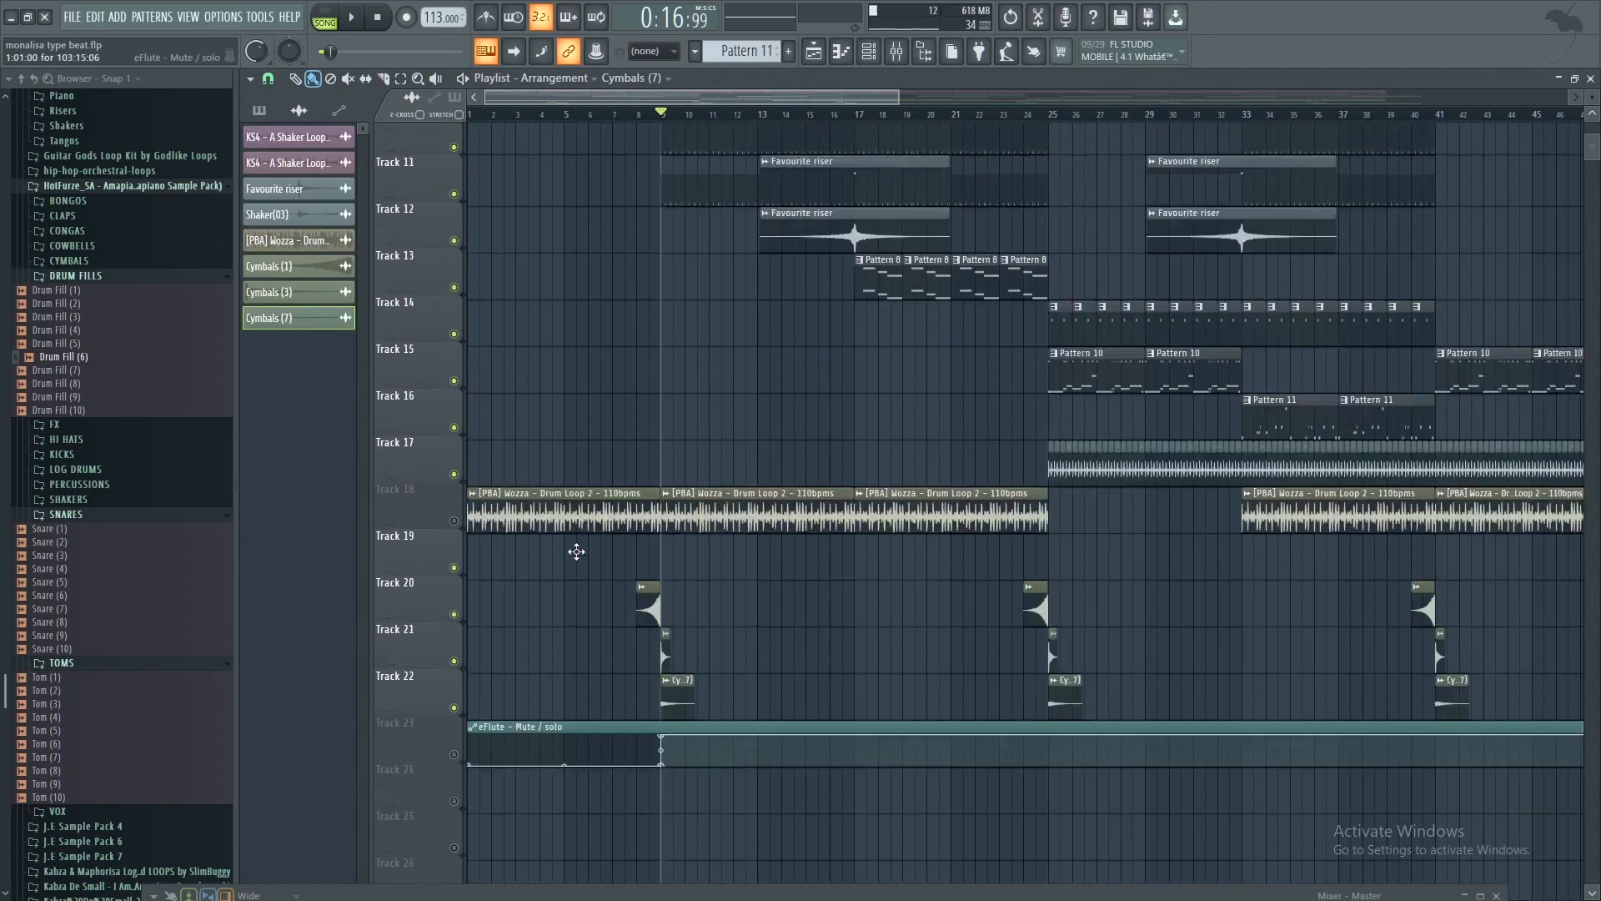
pyautogui.scroll(2, 643, 136)
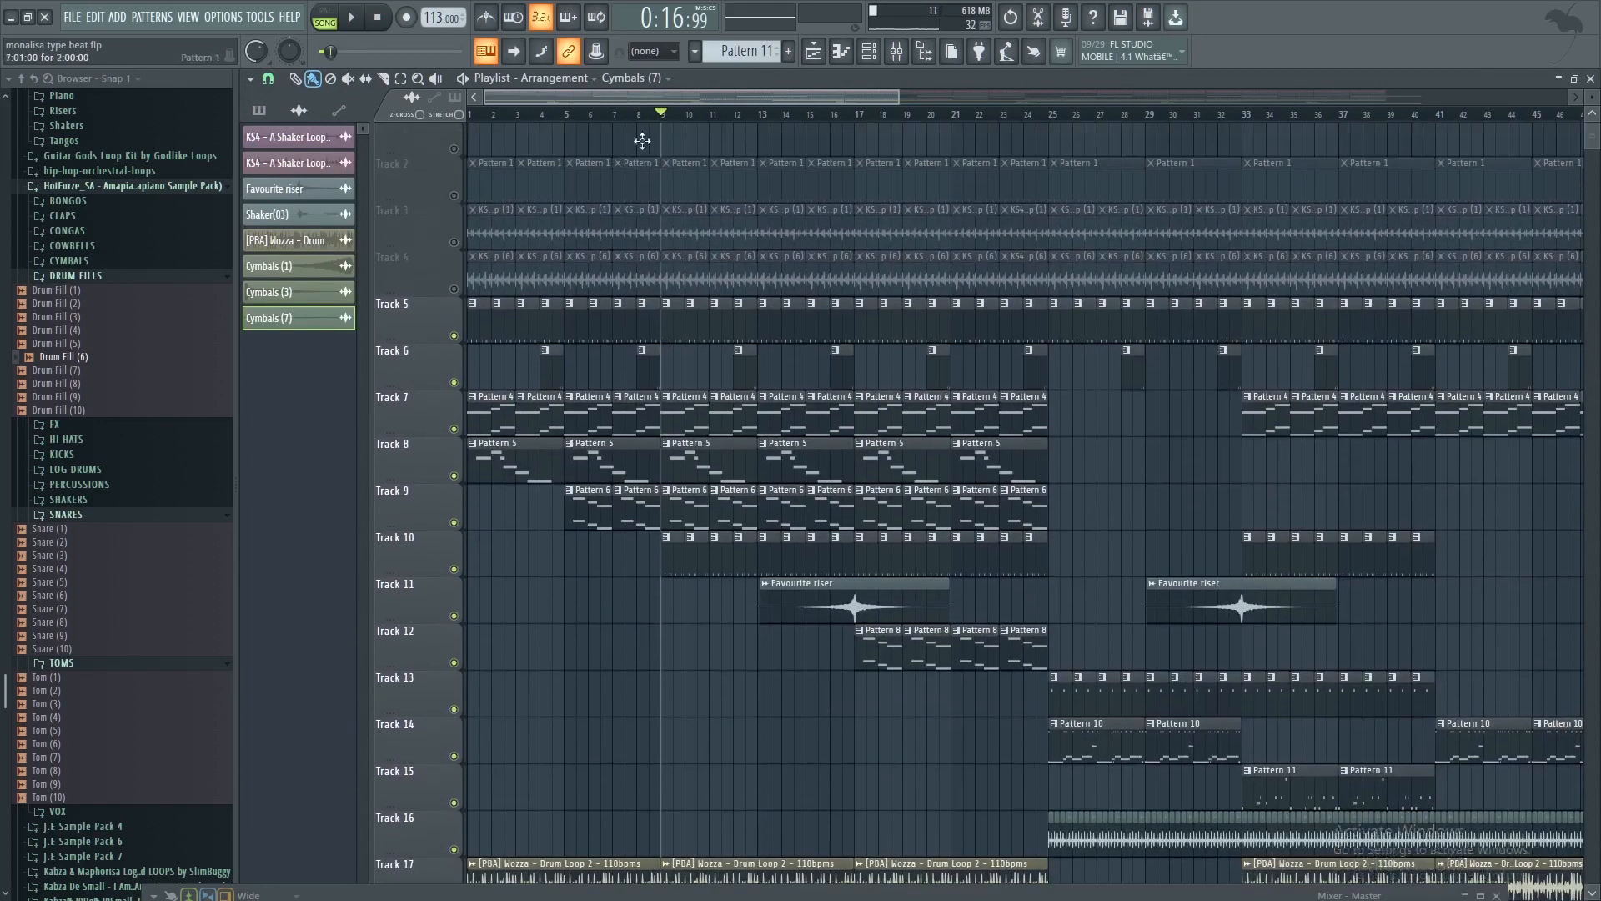
pyautogui.press('F6')
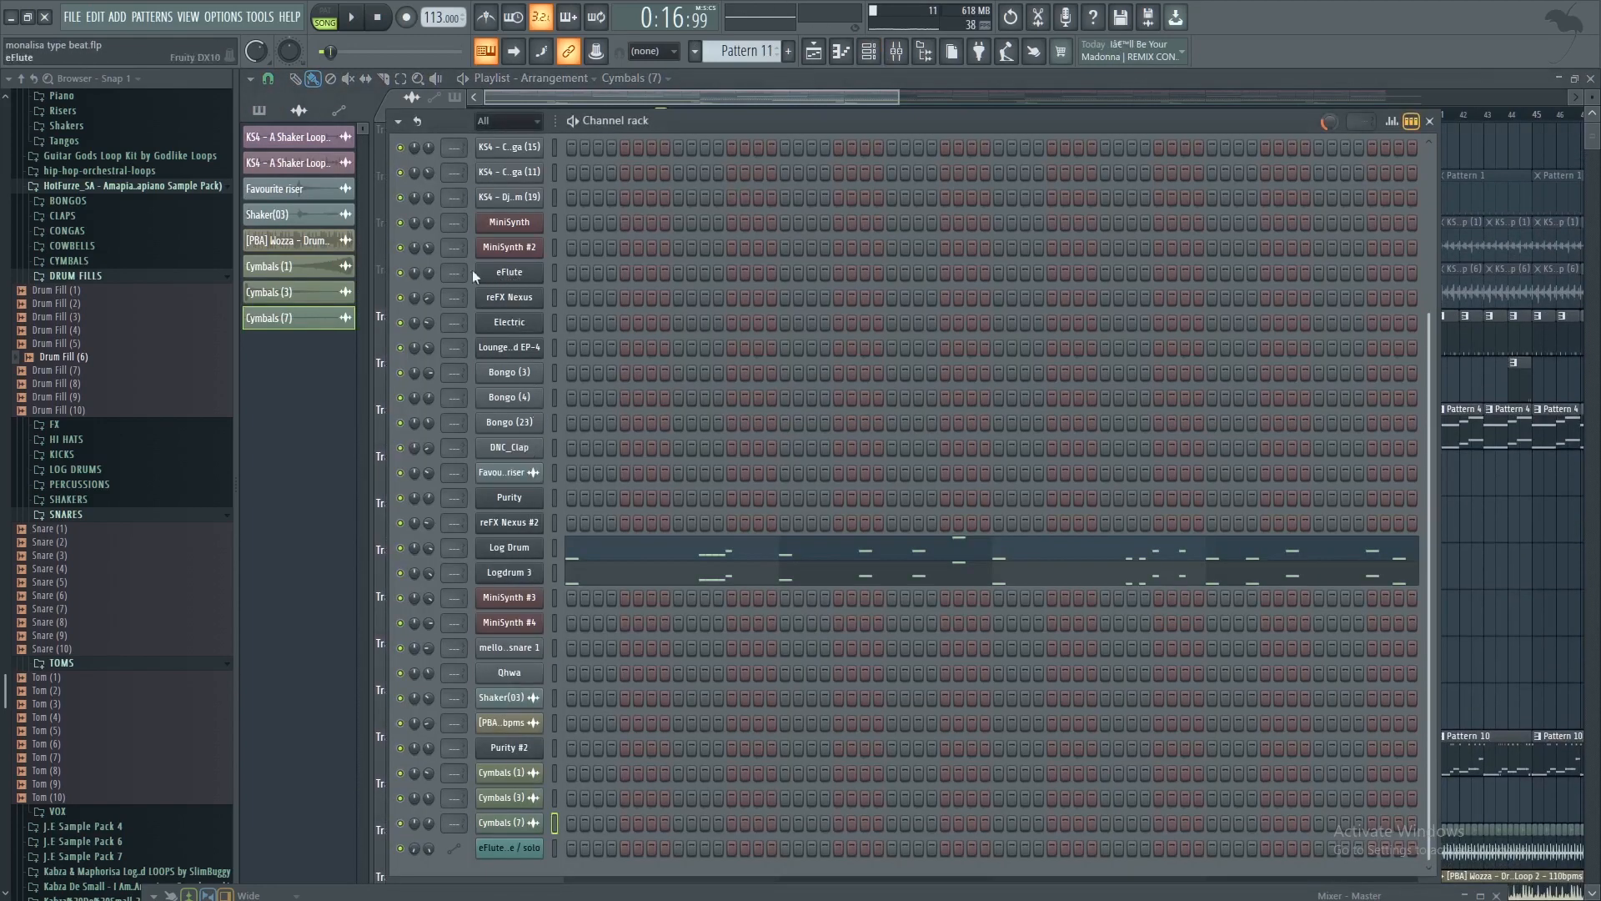
pyautogui.press('F6')
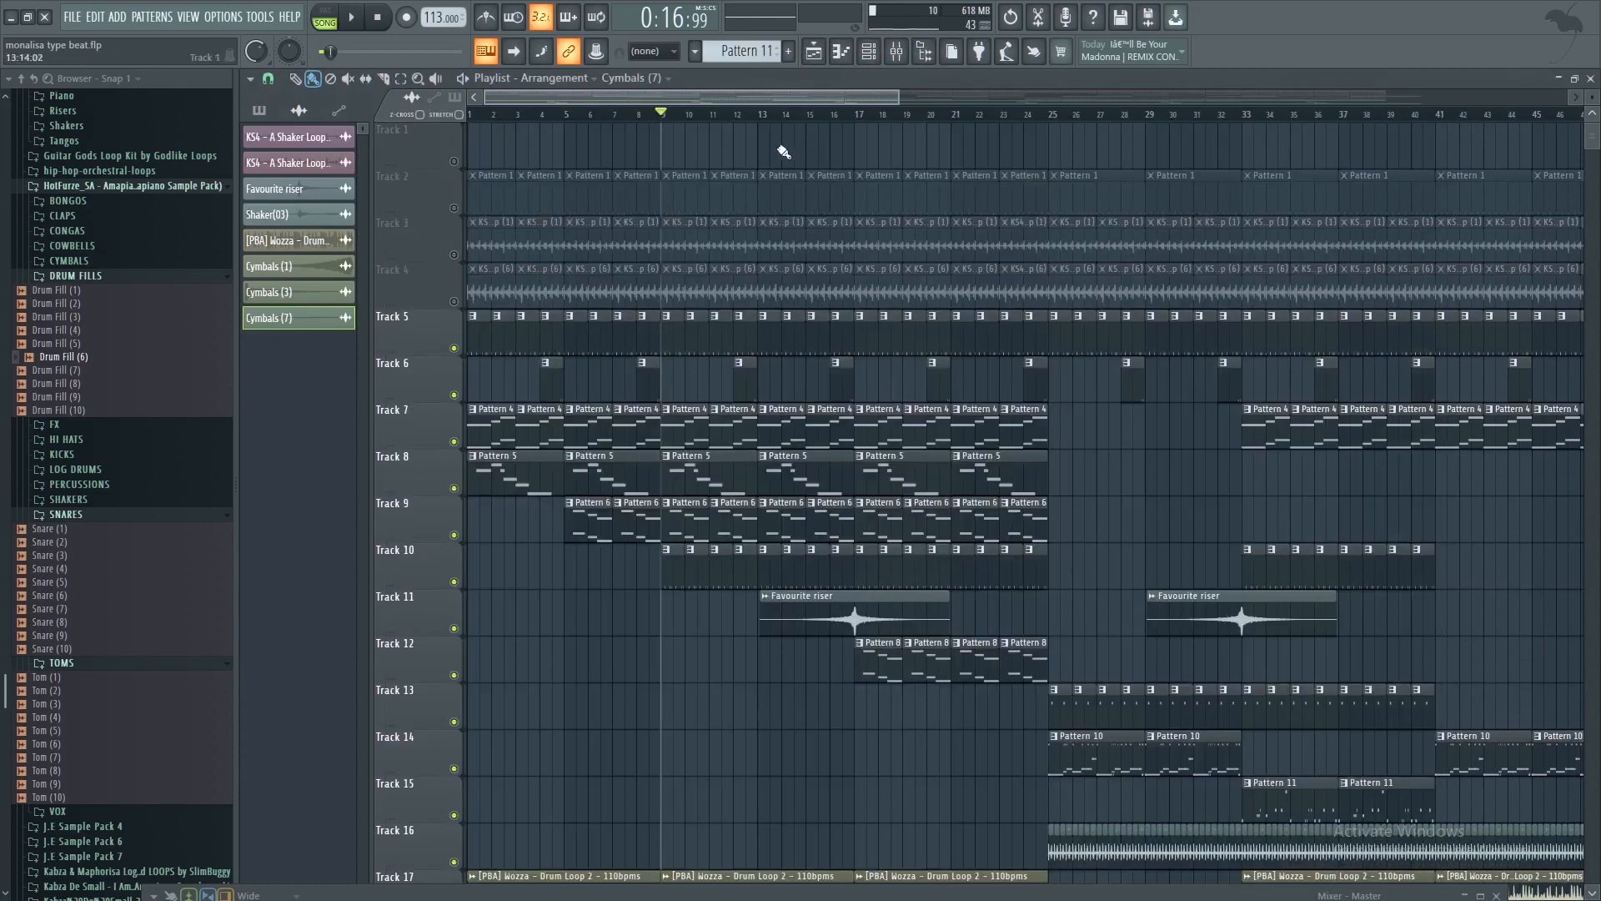
# Compare the eFlute channel's mute state in the channel rack at the song's start and at bar 10, after the automation's change
pyautogui.press('space')
pyautogui.scroll(-8, 525, 486)
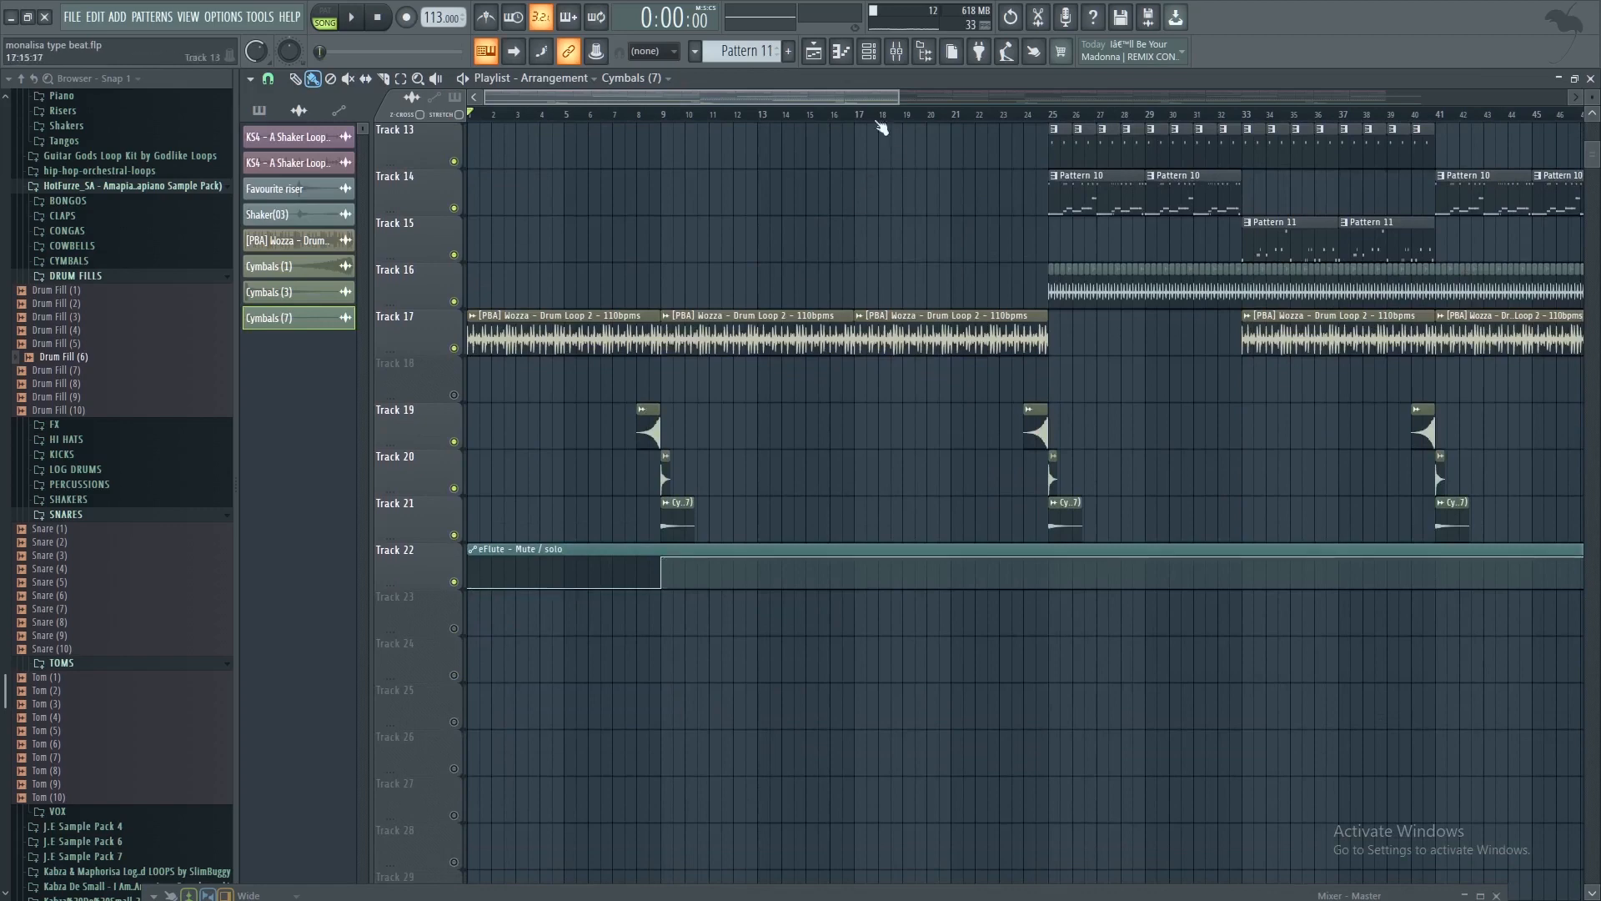
pyautogui.click(870, 53)
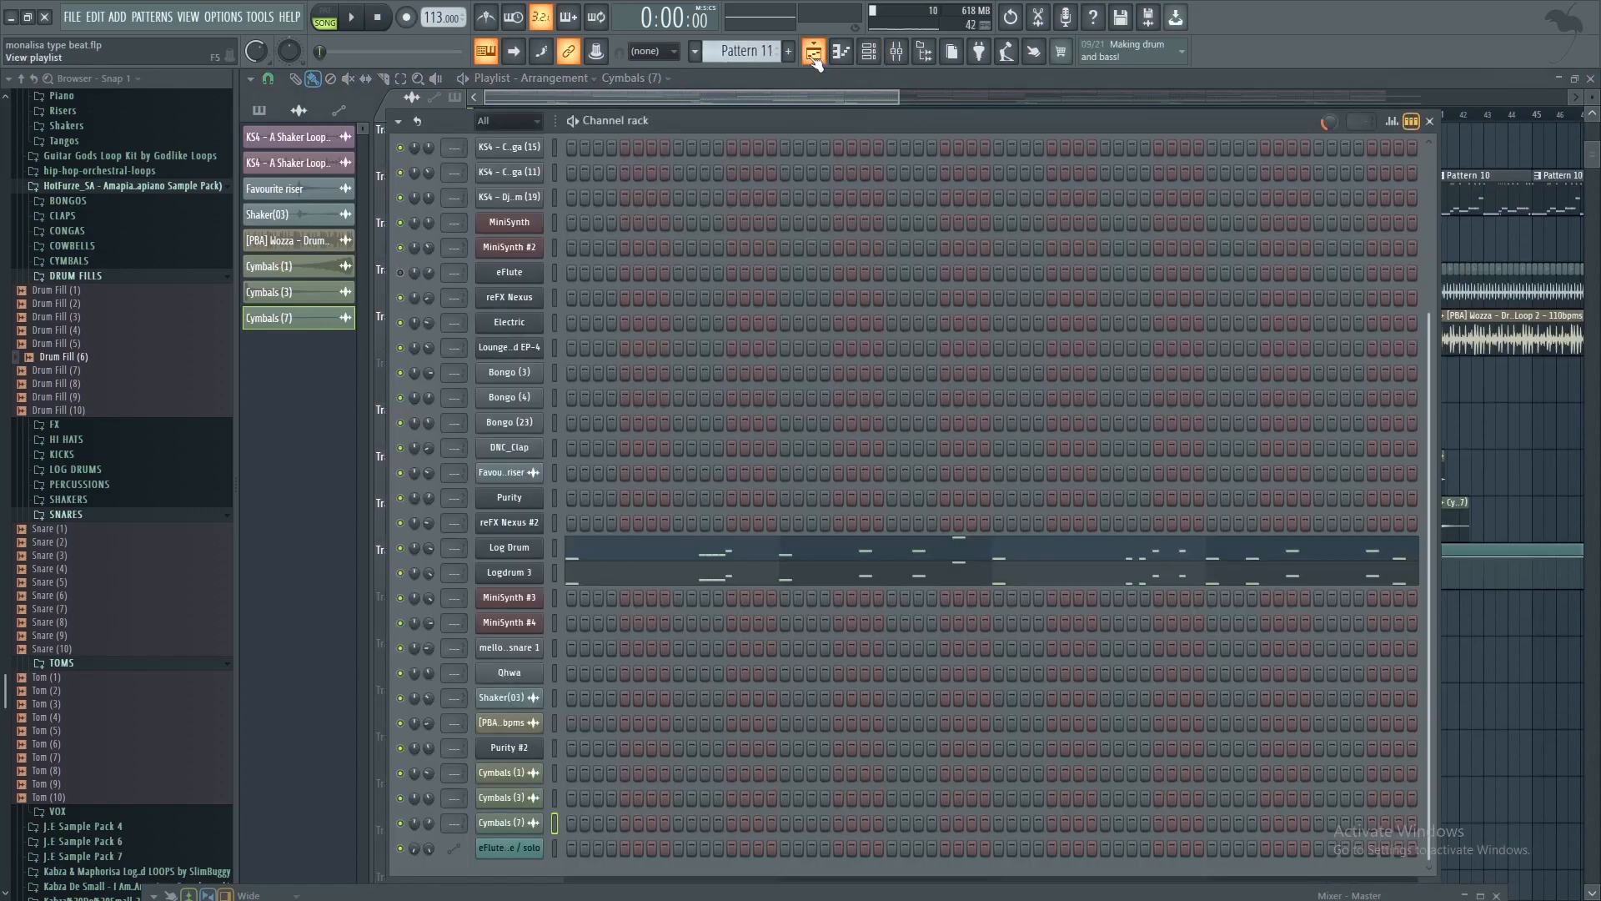
pyautogui.moveTo(819, 120); pyautogui.dragTo(864, 313)
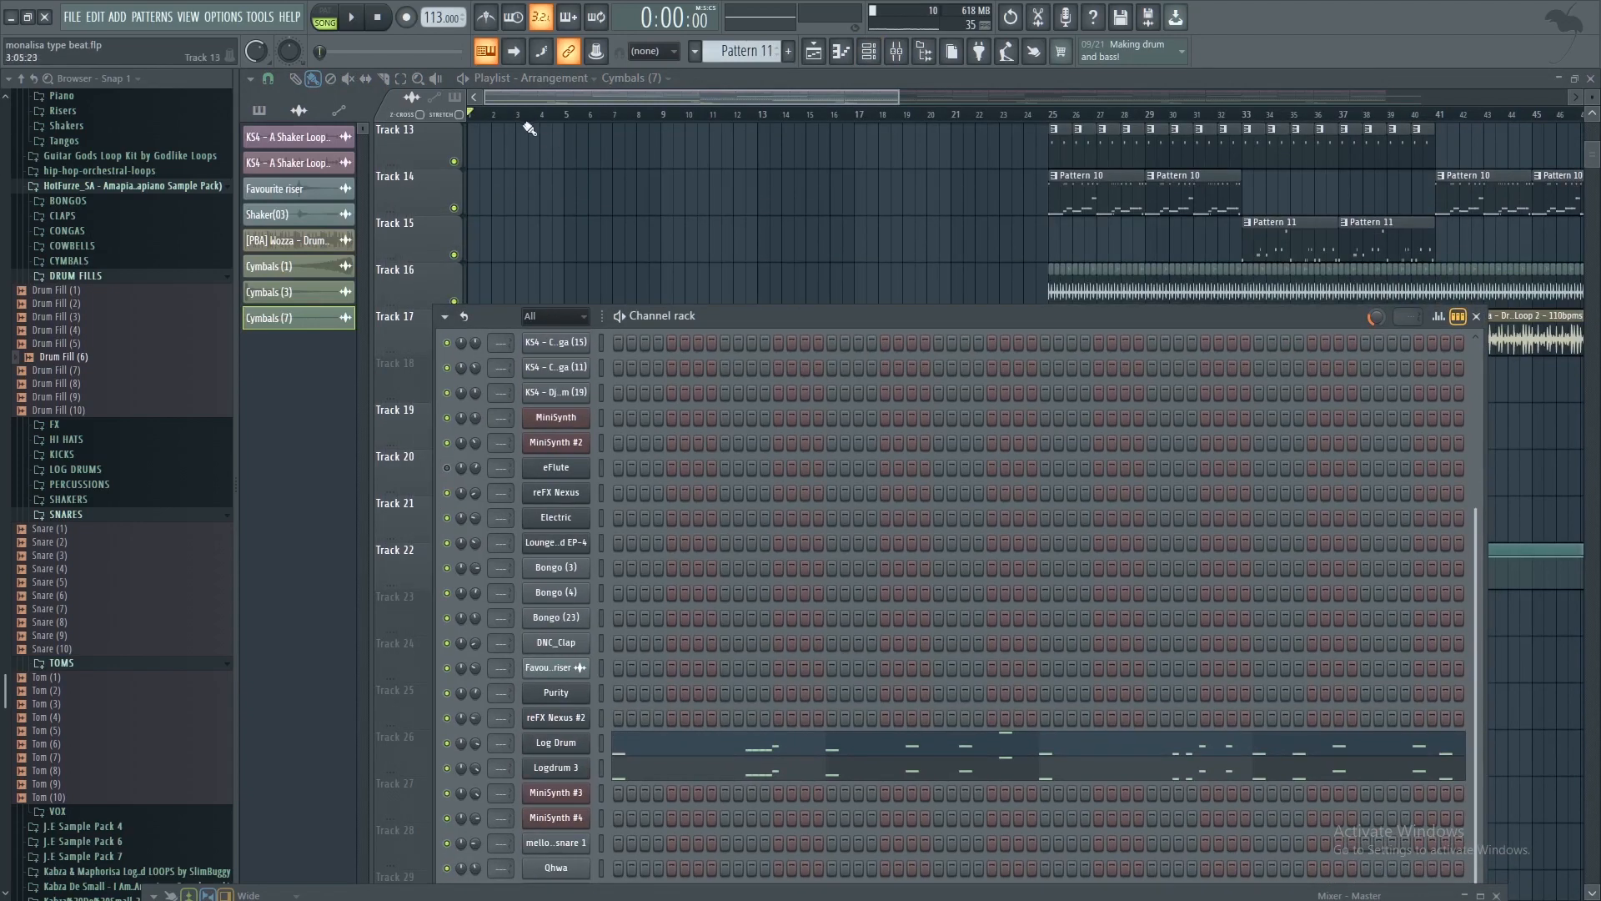
pyautogui.click(482, 120)
pyautogui.press('space')
pyautogui.moveTo(483, 115); pyautogui.dragTo(697, 151)
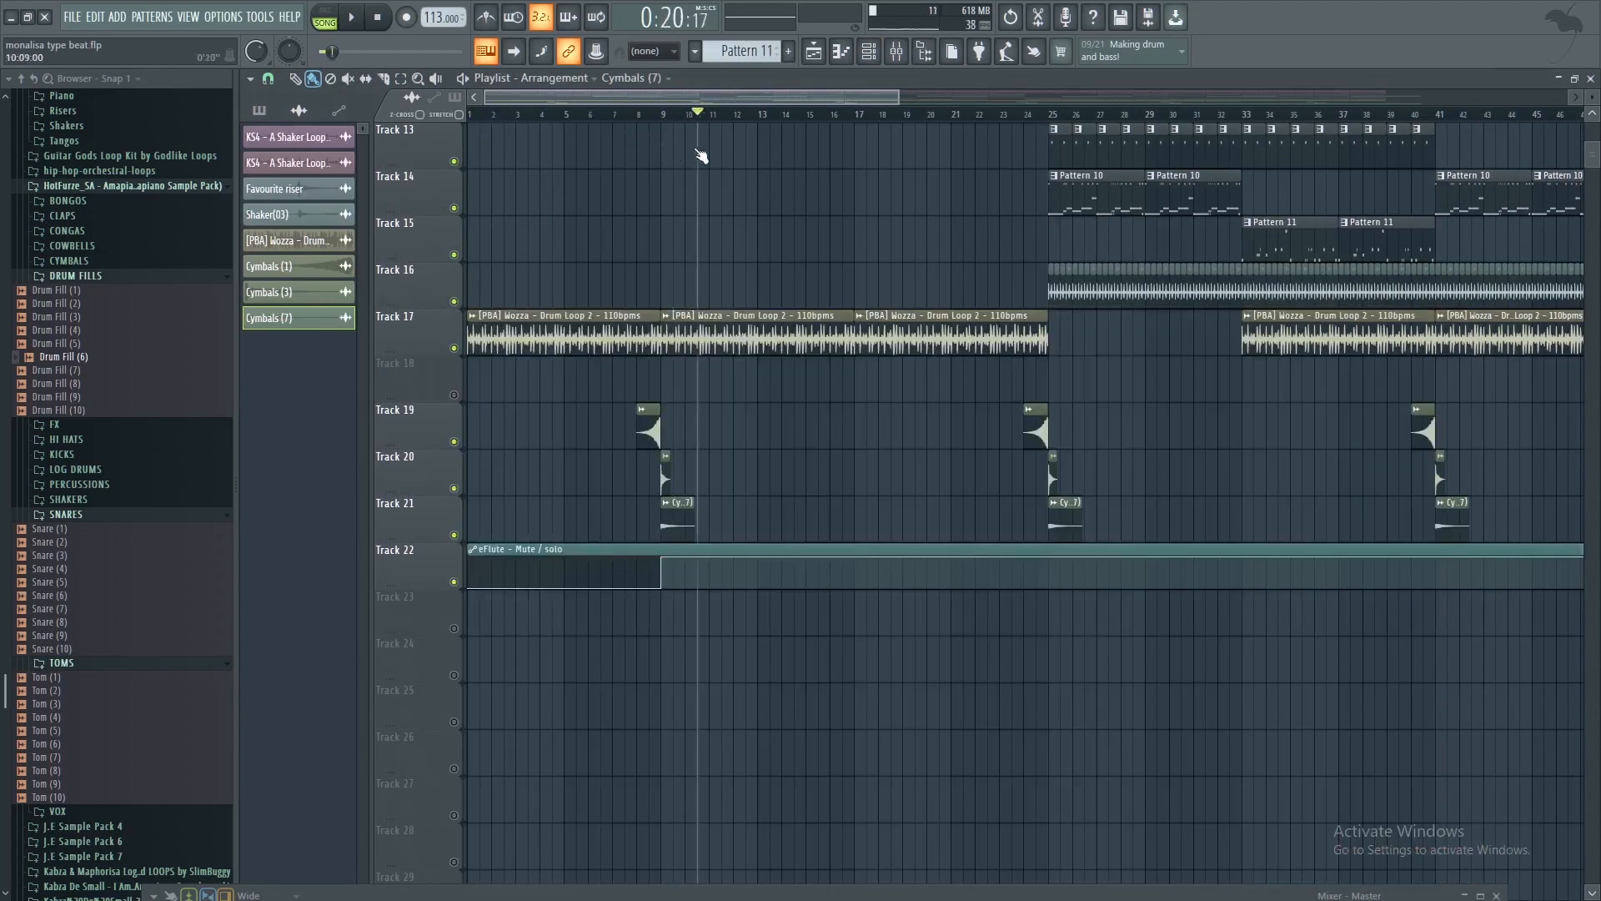
pyautogui.click(870, 58)
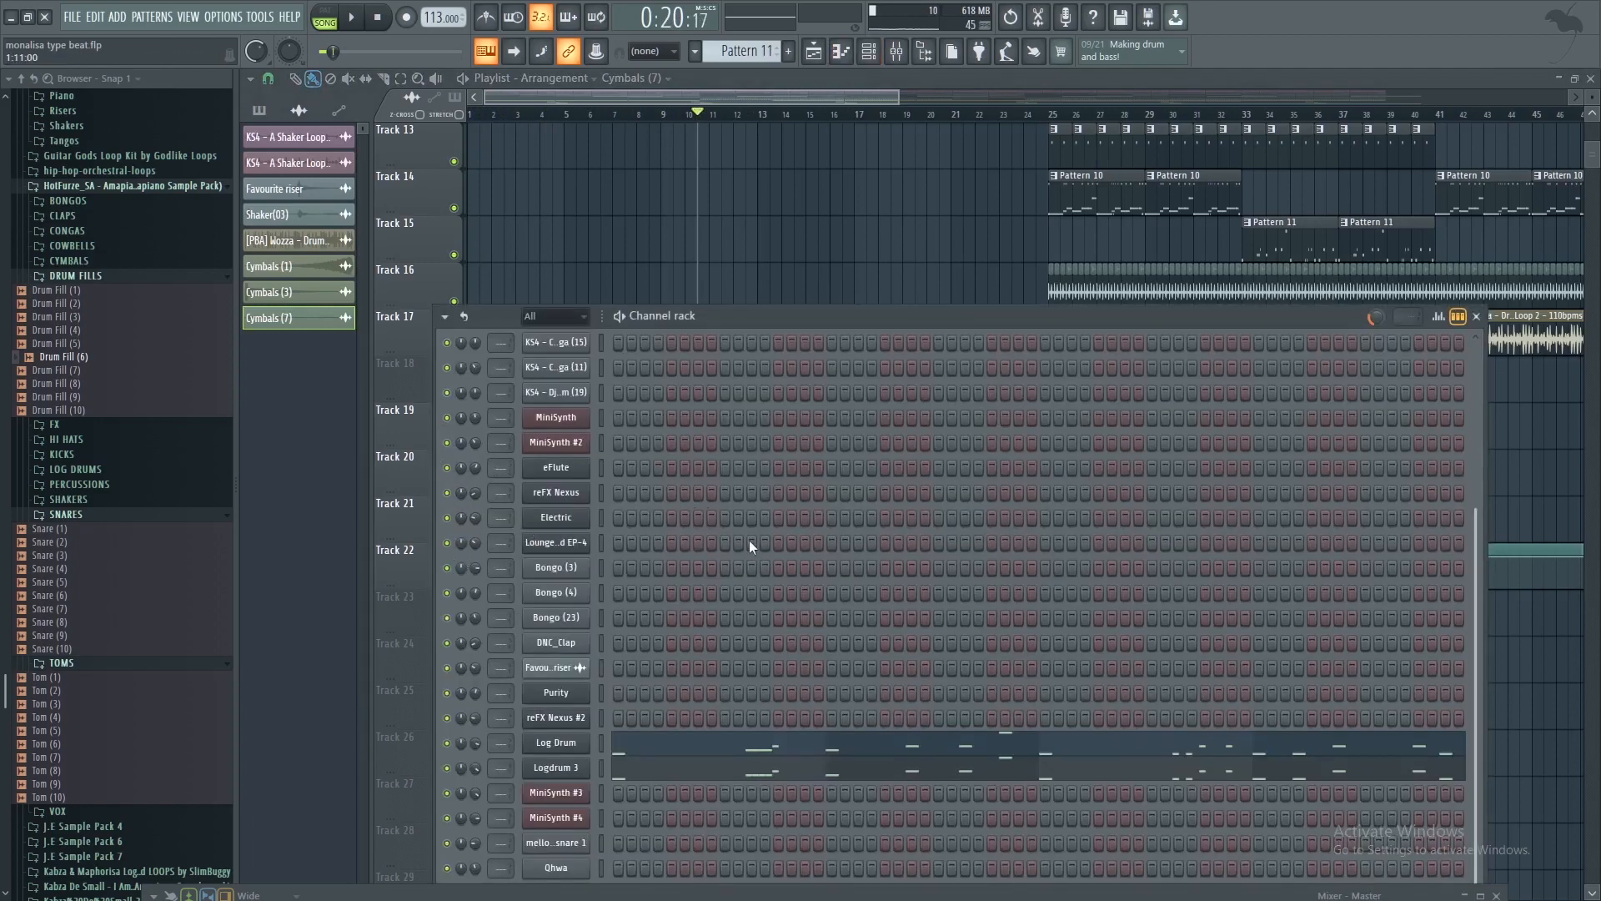
# Return to the playlist and unmute tracks 1 to 4
pyautogui.click(814, 53)
pyautogui.scroll(6, 857, 421)
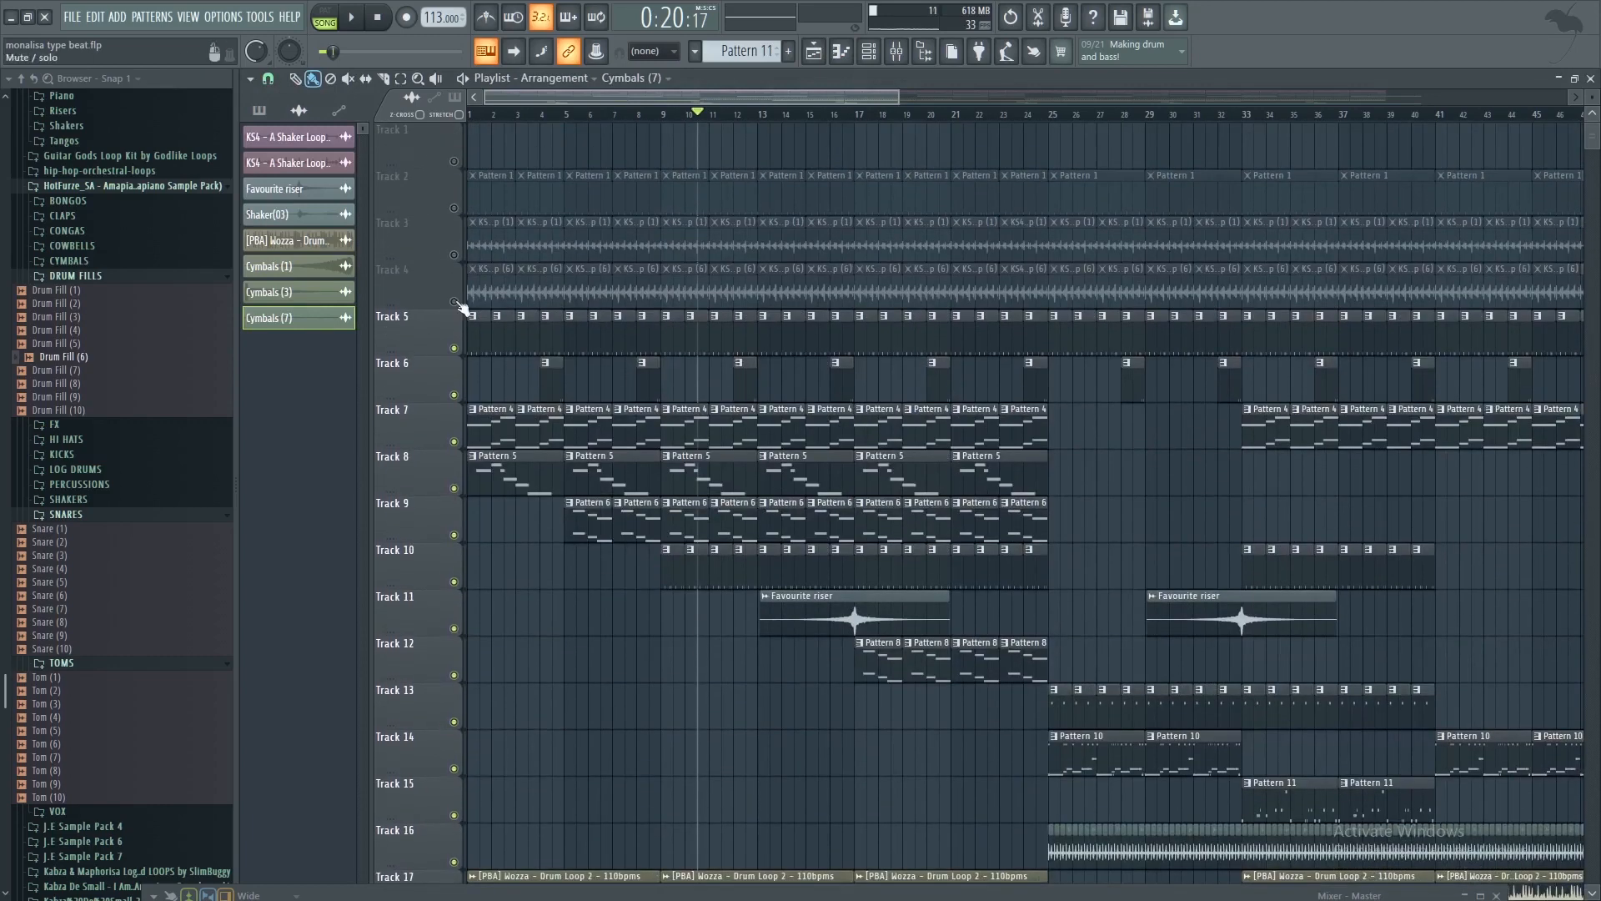
pyautogui.click(453, 301)
pyautogui.click(454, 254)
pyautogui.click(454, 207)
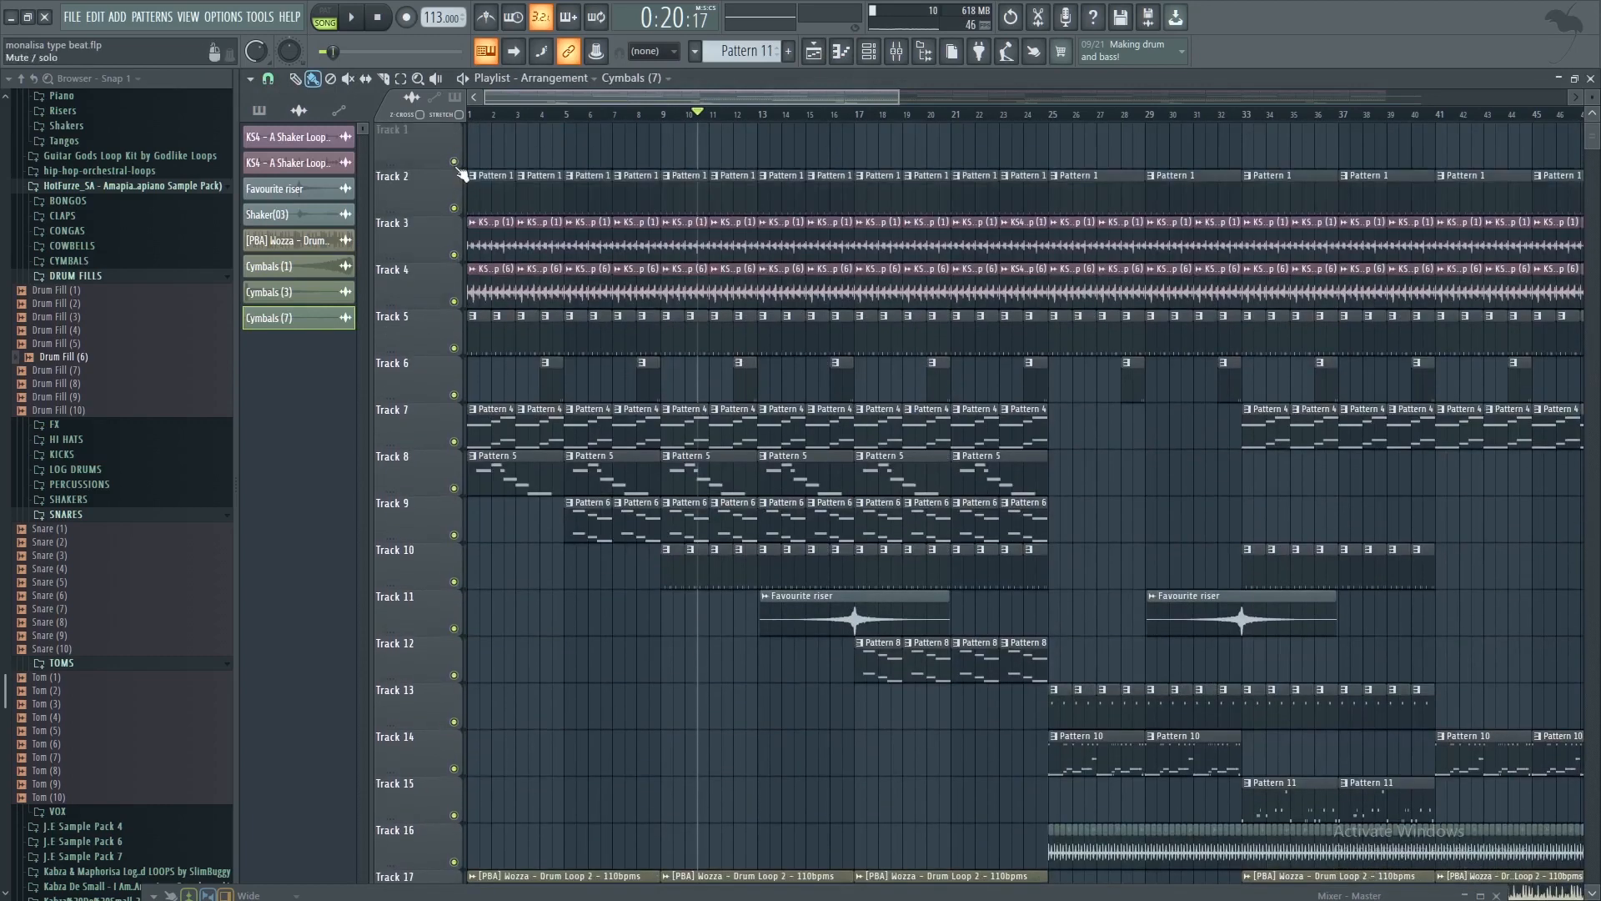
# Unmute track 18, open its Pattern 12 clip at bar 61 and show the Purity #2 instrument from the channel rack
pyautogui.moveTo(760, 101); pyautogui.dragTo(980, 107)
pyautogui.scroll(-5, 1069, 417)
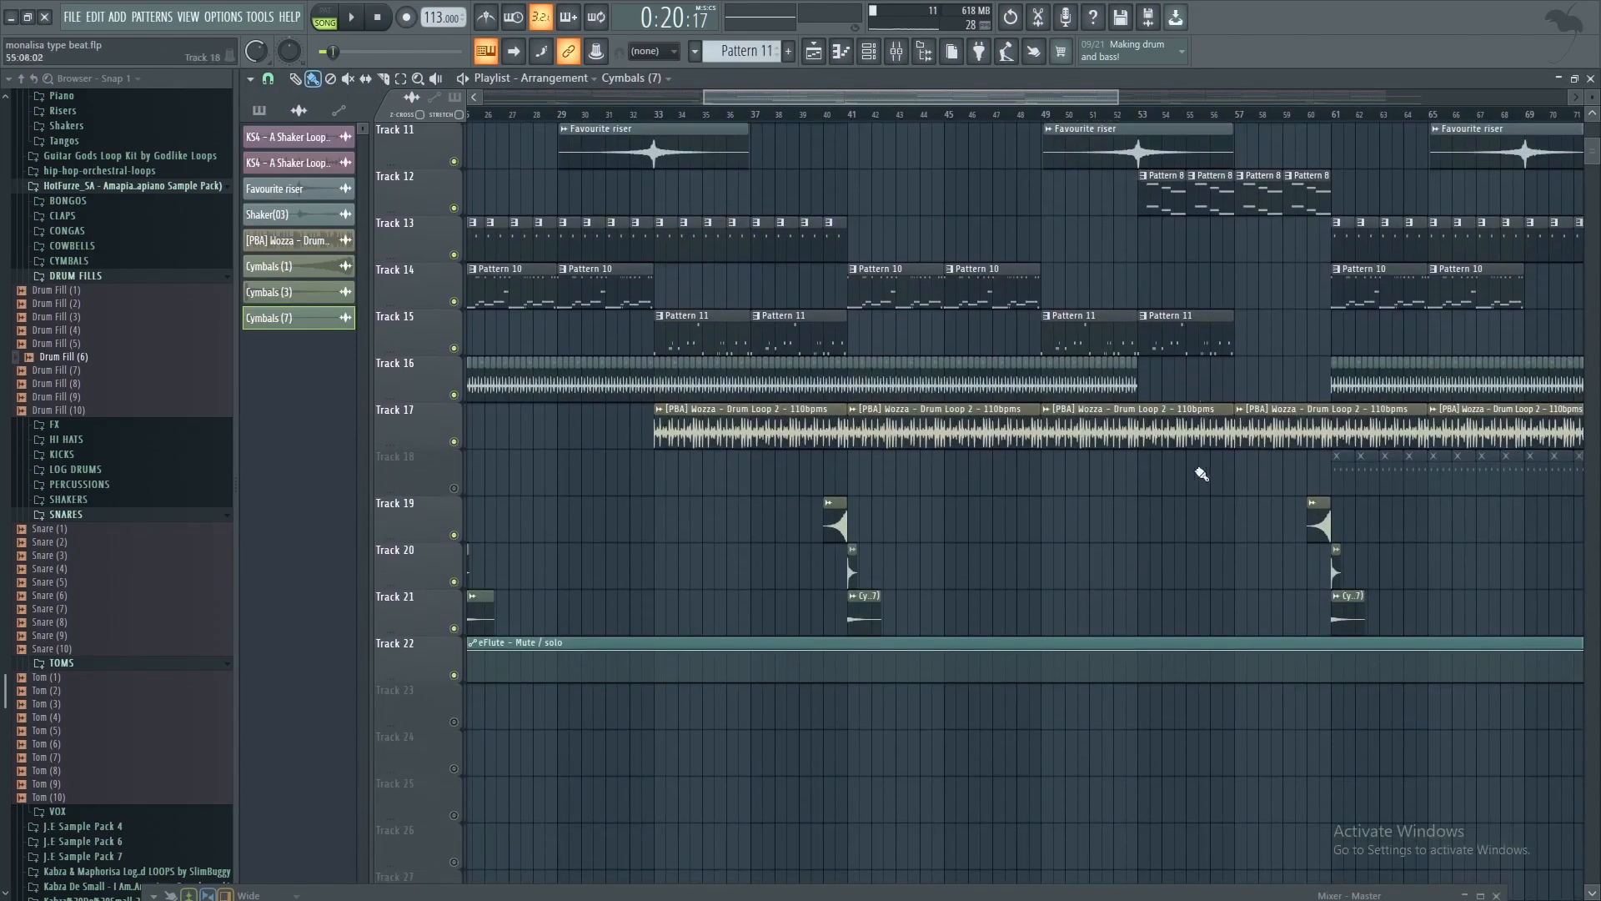
pyautogui.moveTo(907, 94); pyautogui.dragTo(1082, 105)
pyautogui.click(454, 489)
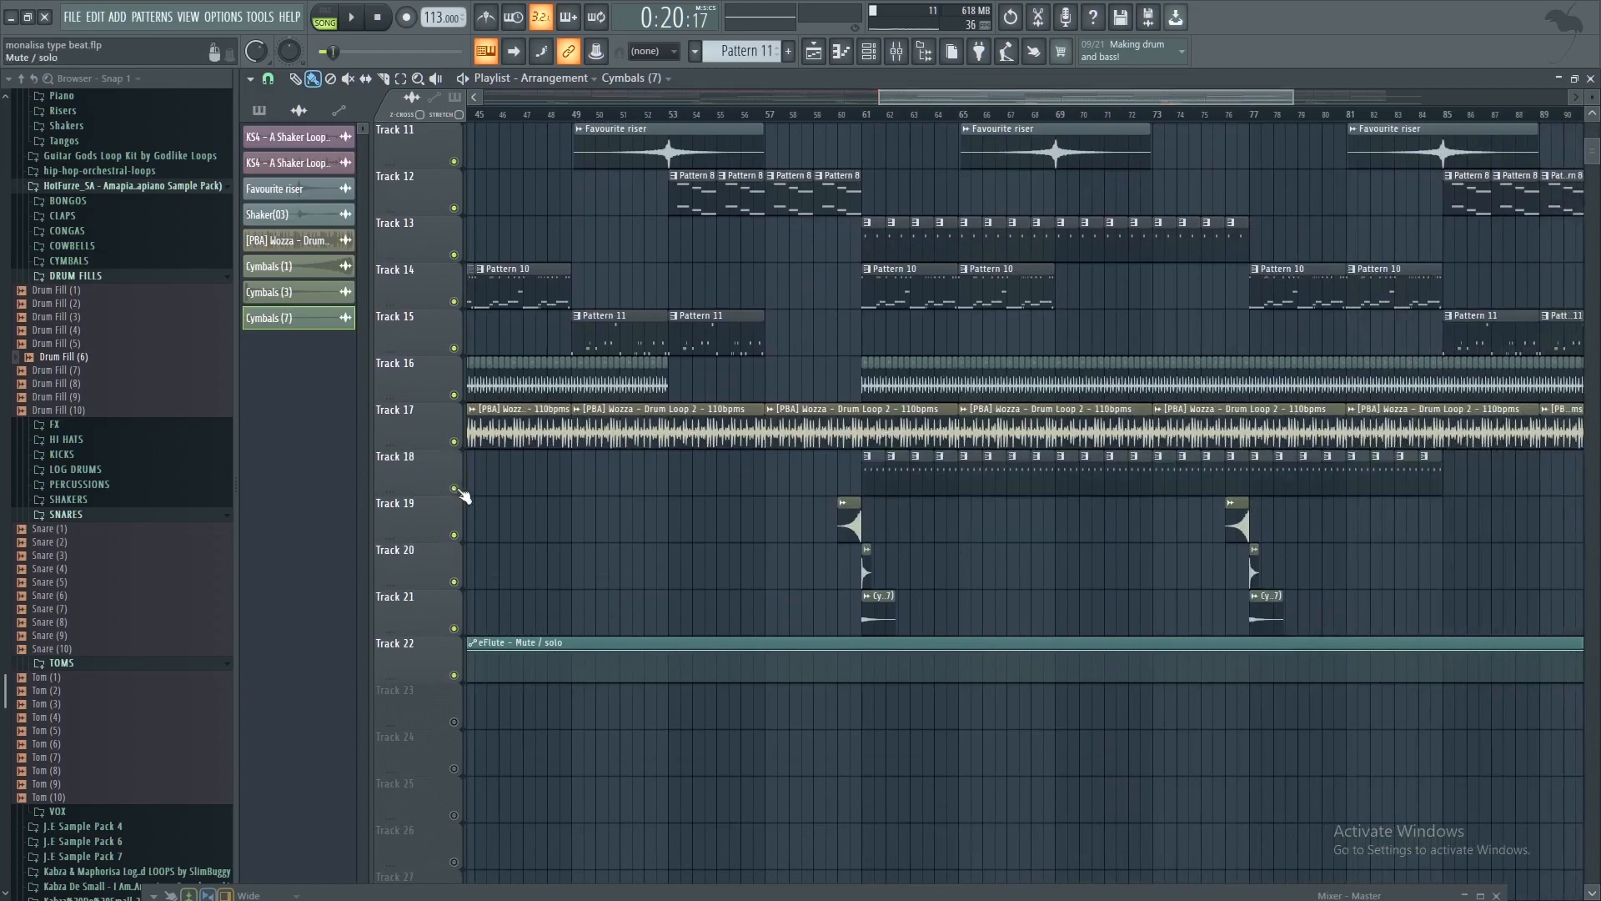
pyautogui.doubleClick(870, 480)
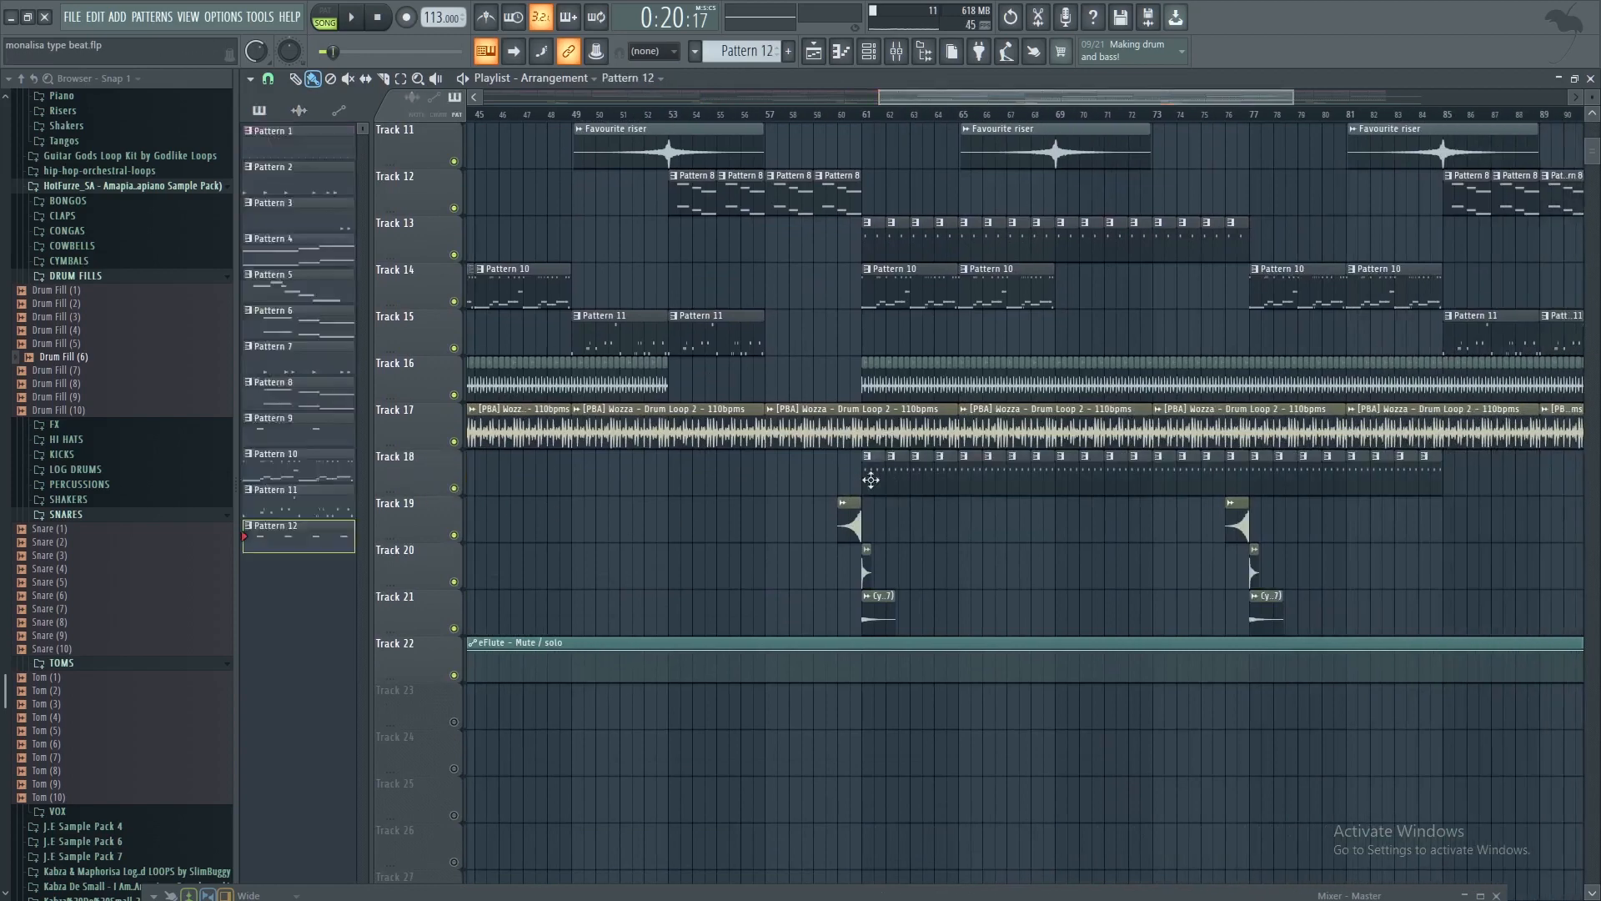
pyautogui.scroll(-8, 841, 522)
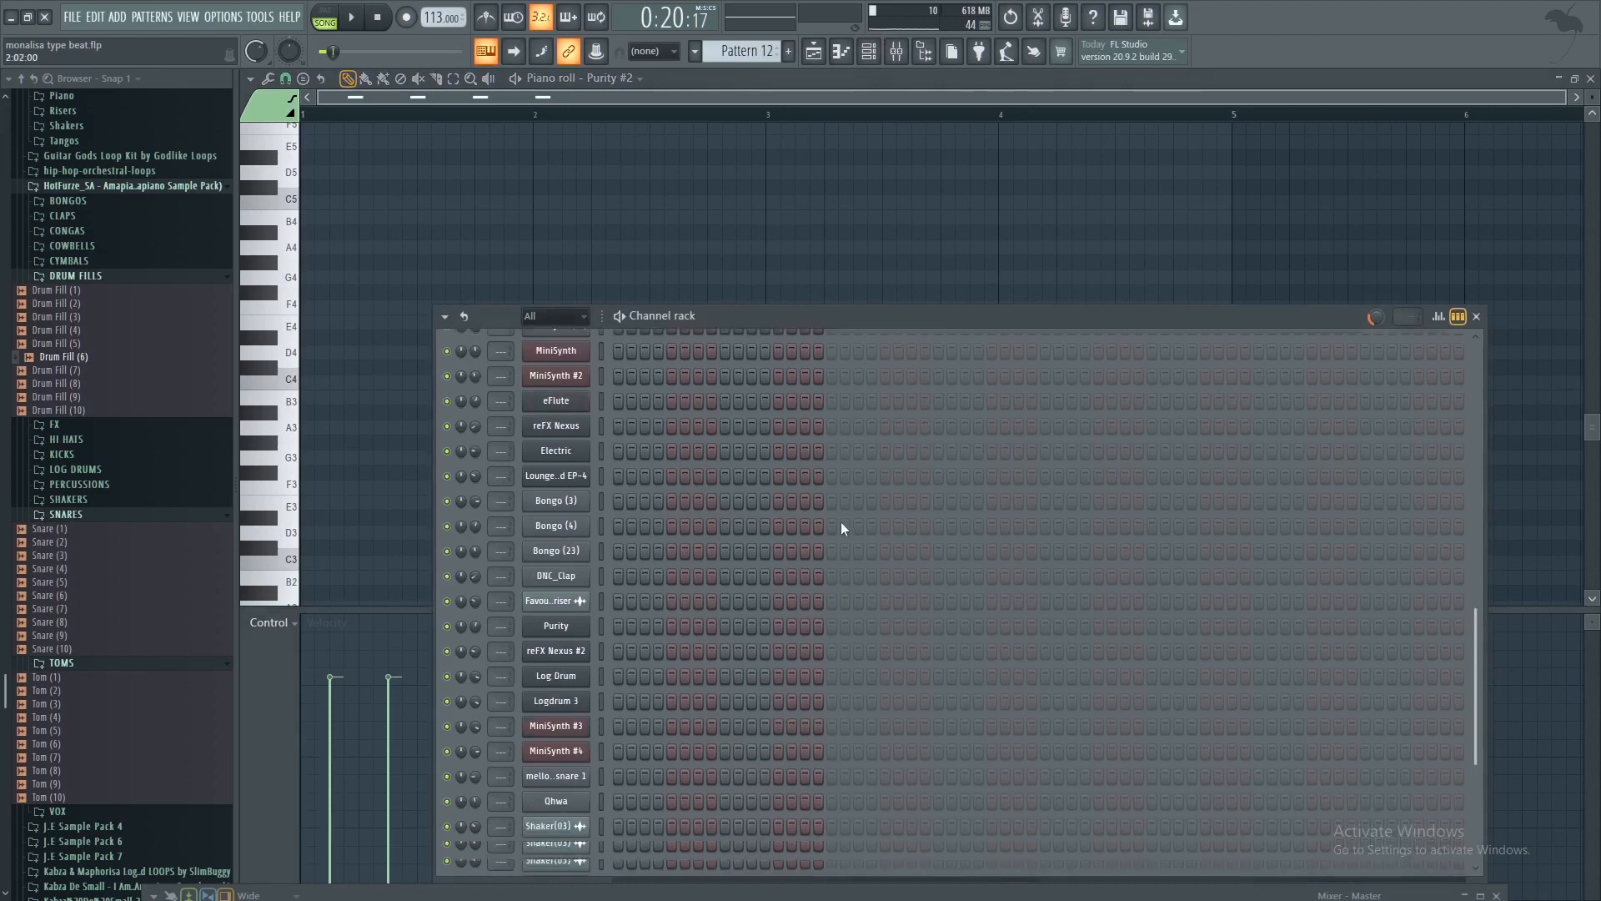
pyautogui.click(550, 749)
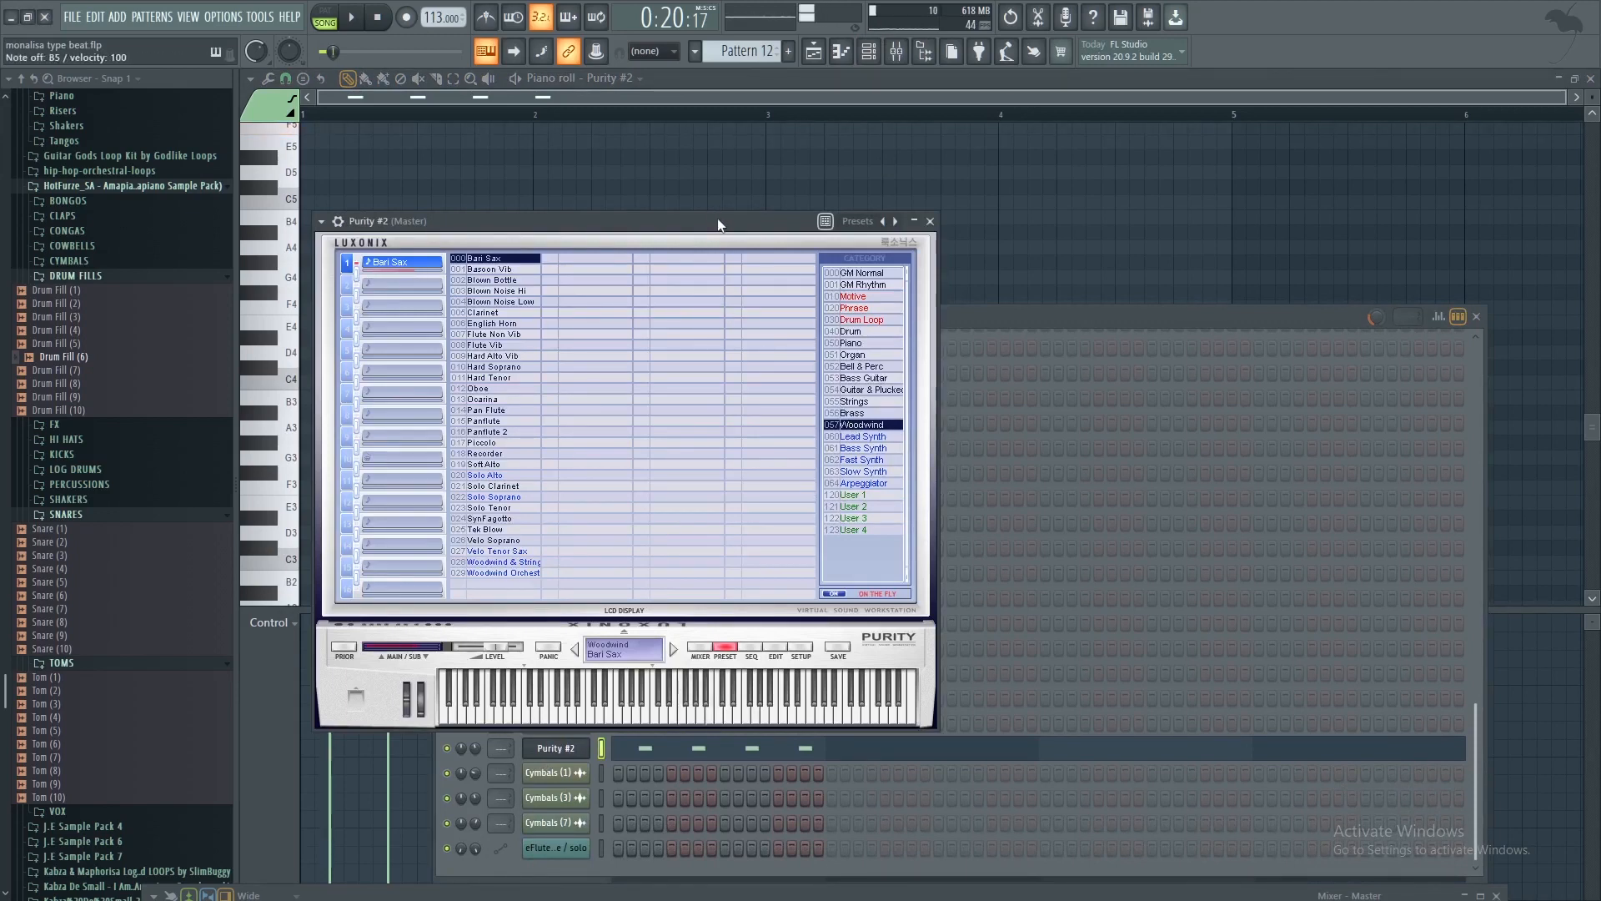
# Audition Pattern 12 on its own with Purity #2's Bari Sax sound, closing the instrument and stopping playback when done
pyautogui.press('3')
pyautogui.click(351, 17)
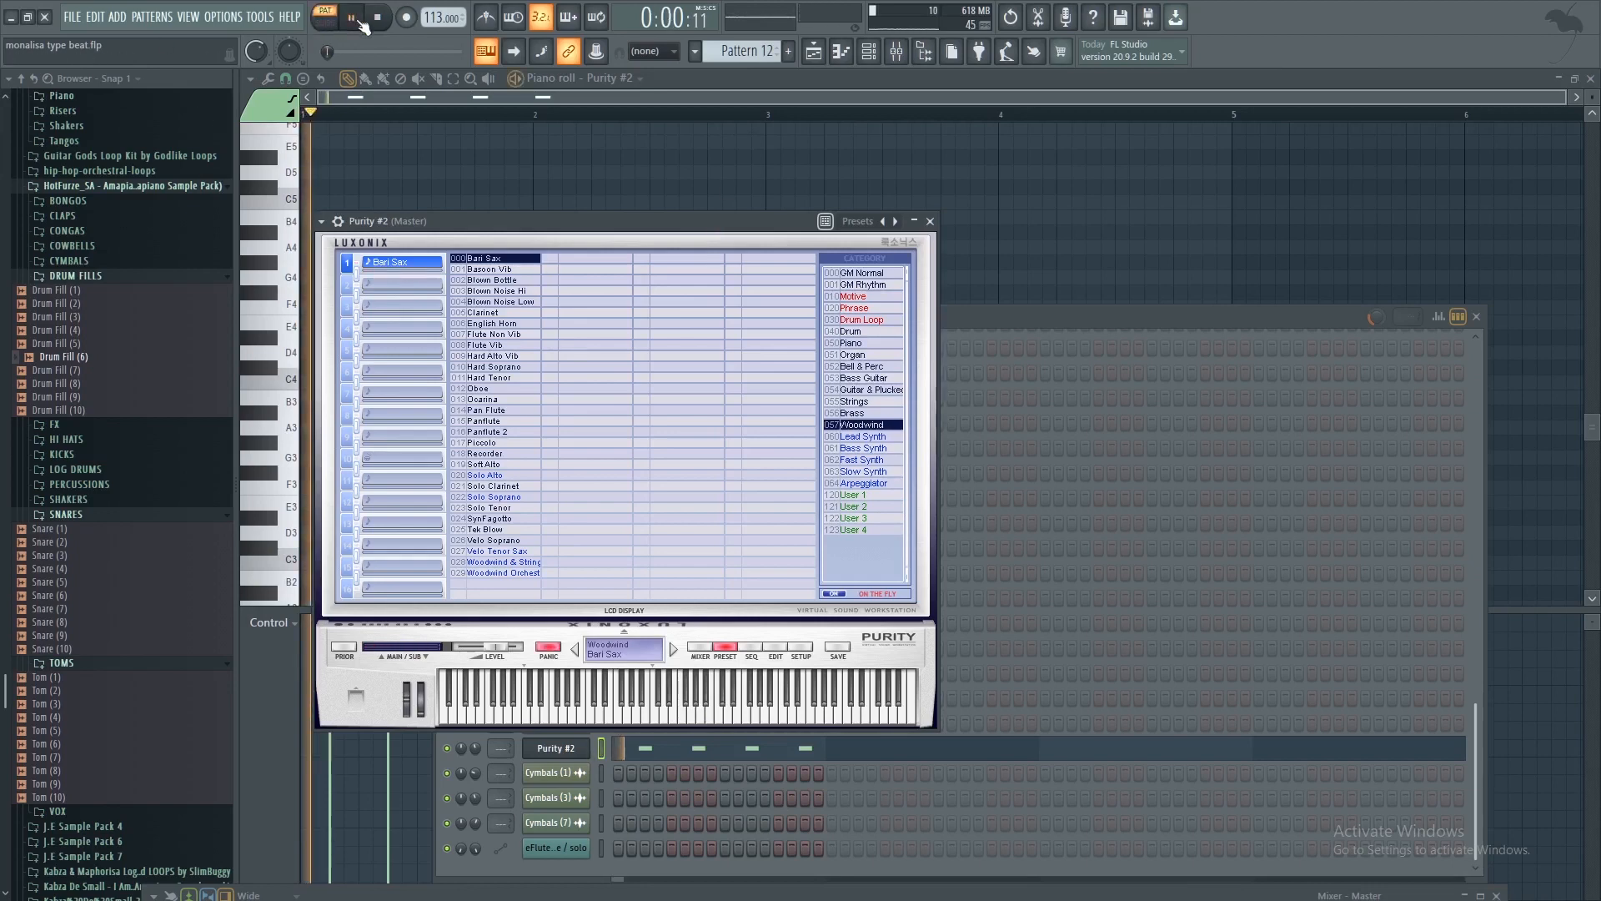
pyautogui.click(377, 17)
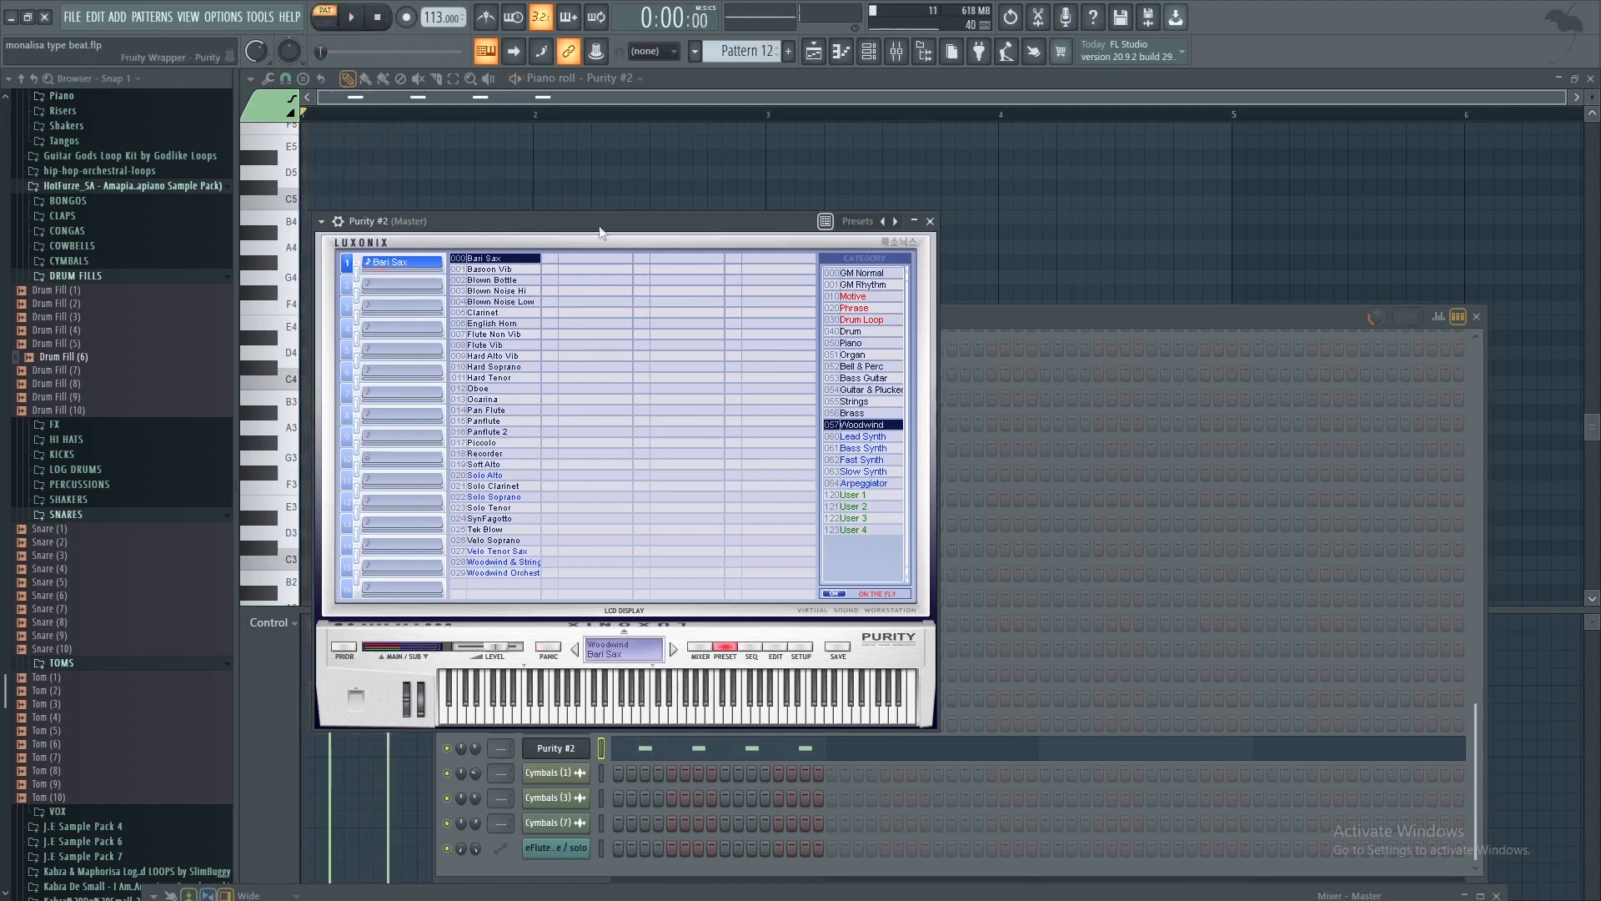
pyautogui.click(351, 17)
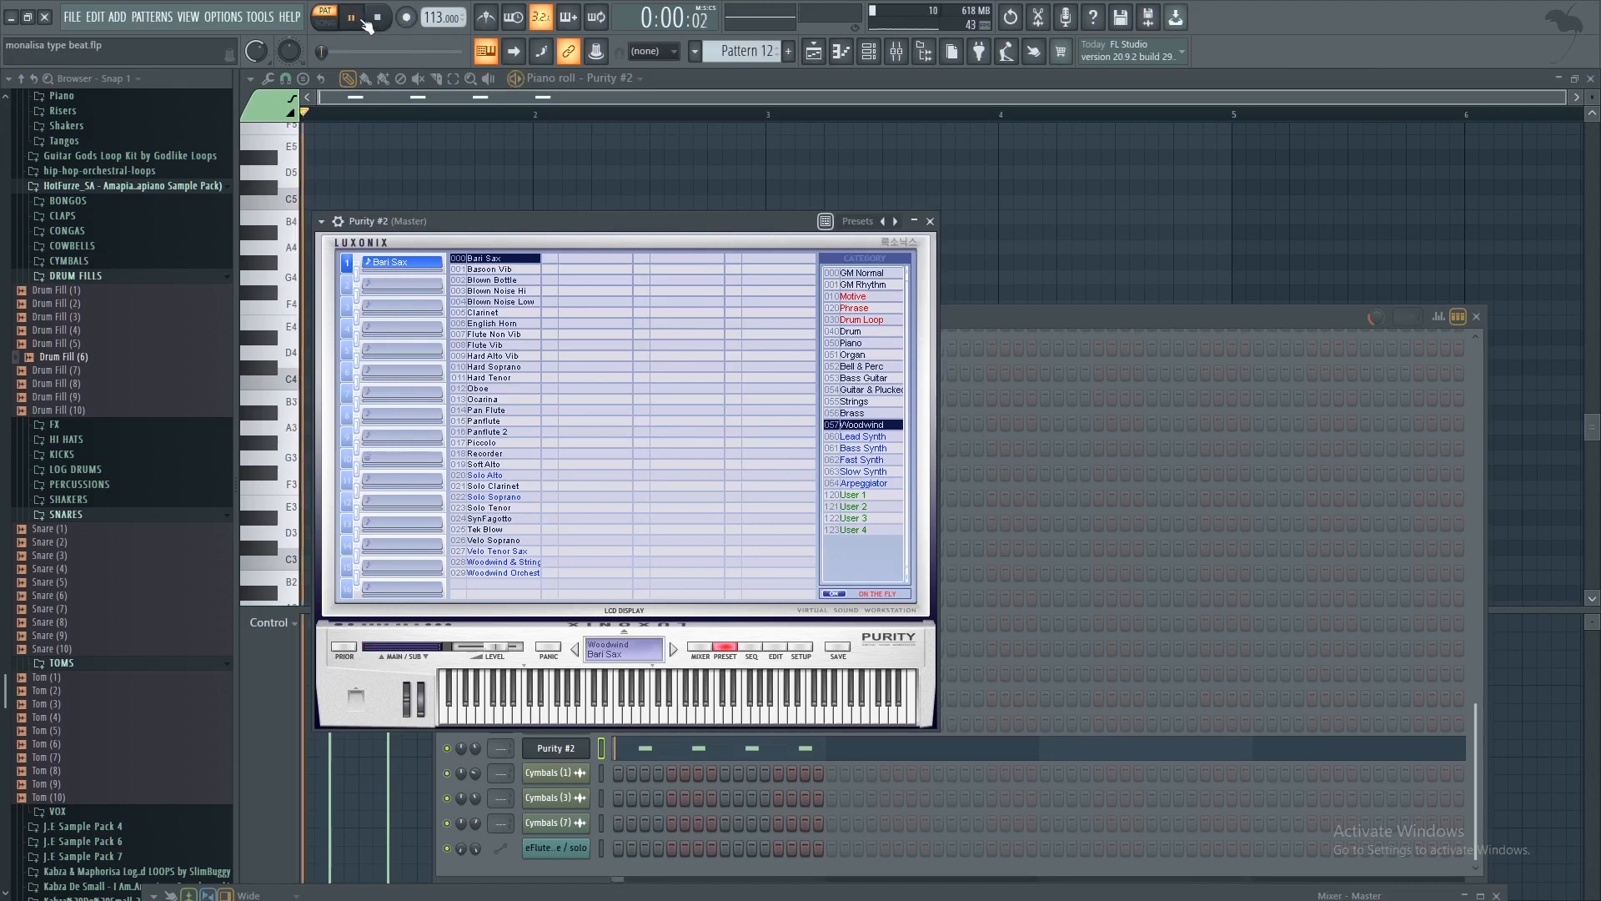
pyautogui.click(930, 221)
pyautogui.click(378, 17)
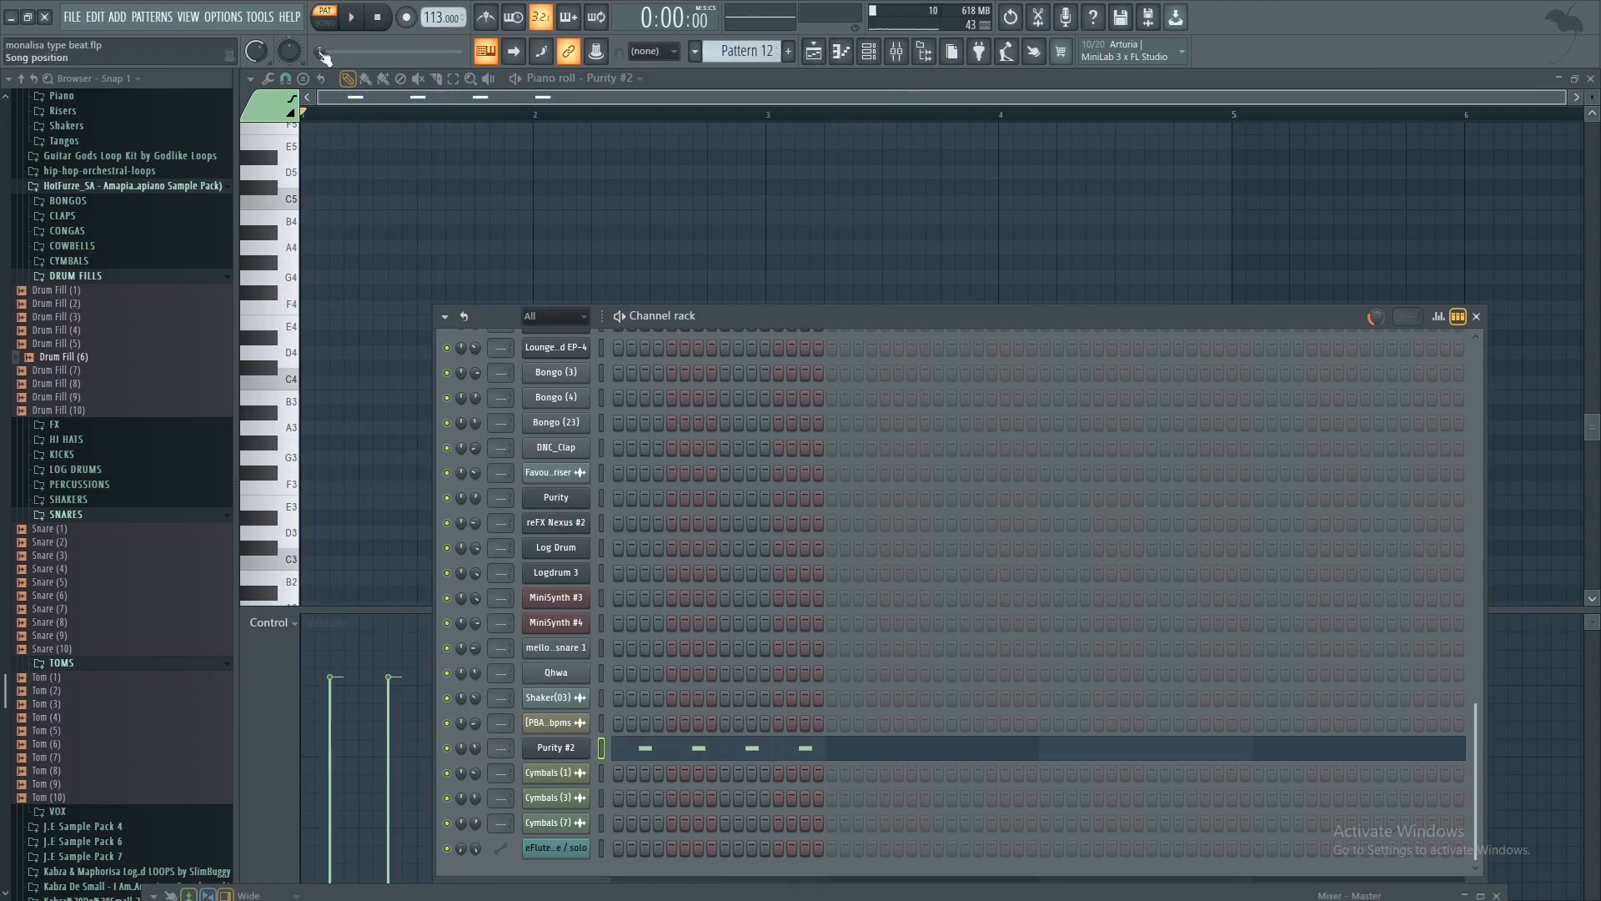
# Show the whole arrangement in the playlist and play the song from the start with all tracks active
pyautogui.click(817, 58)
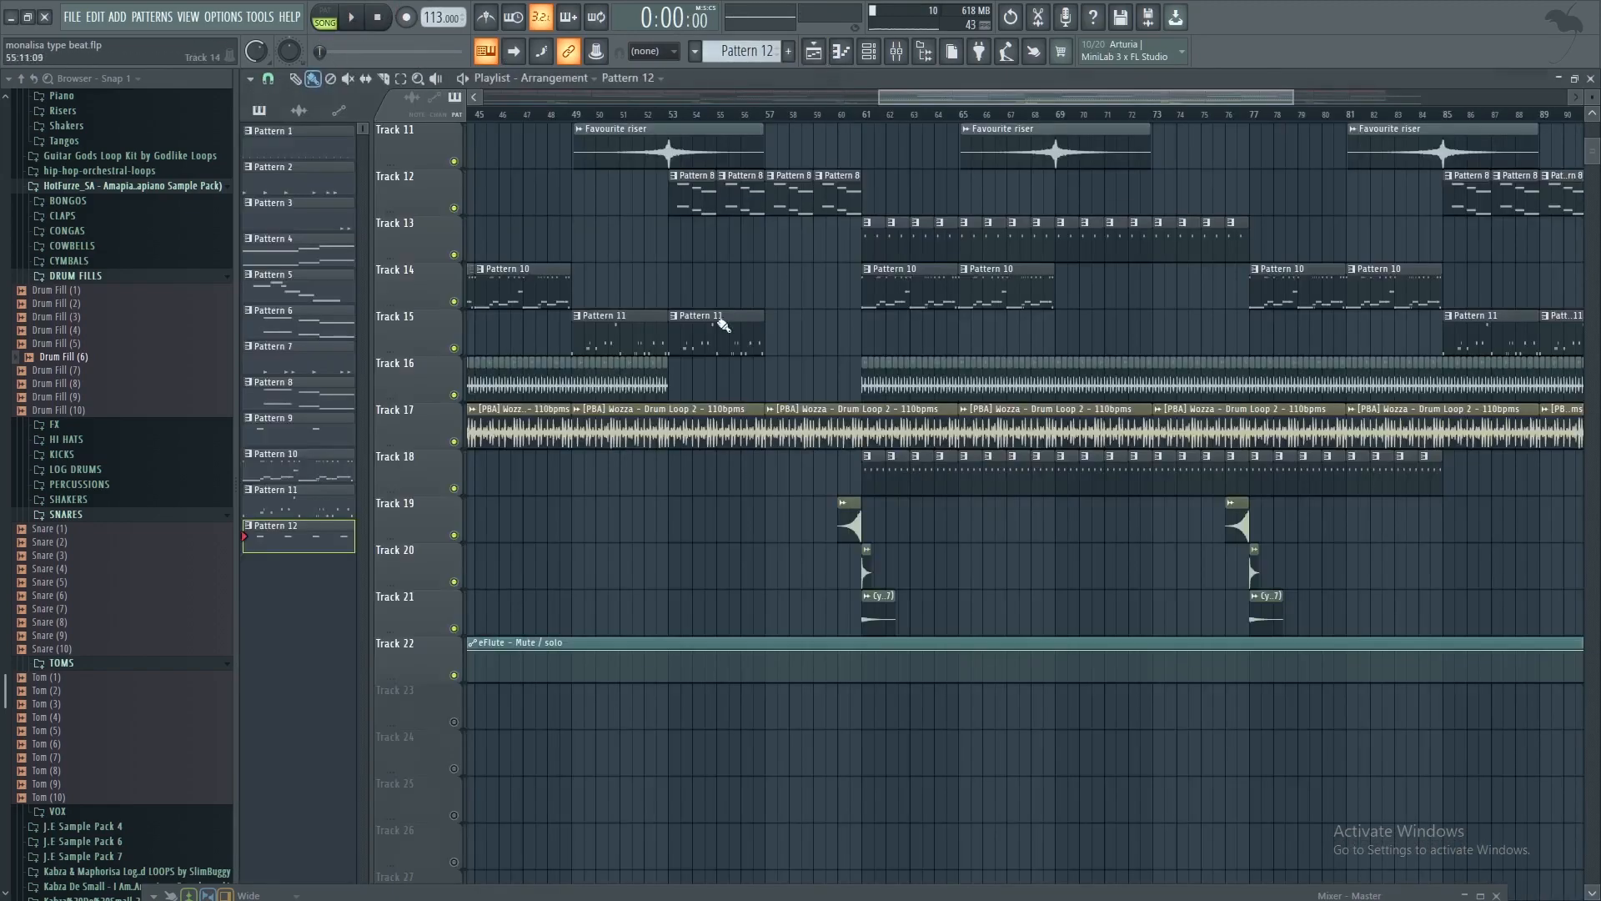
pyautogui.scroll(9, 667, 334)
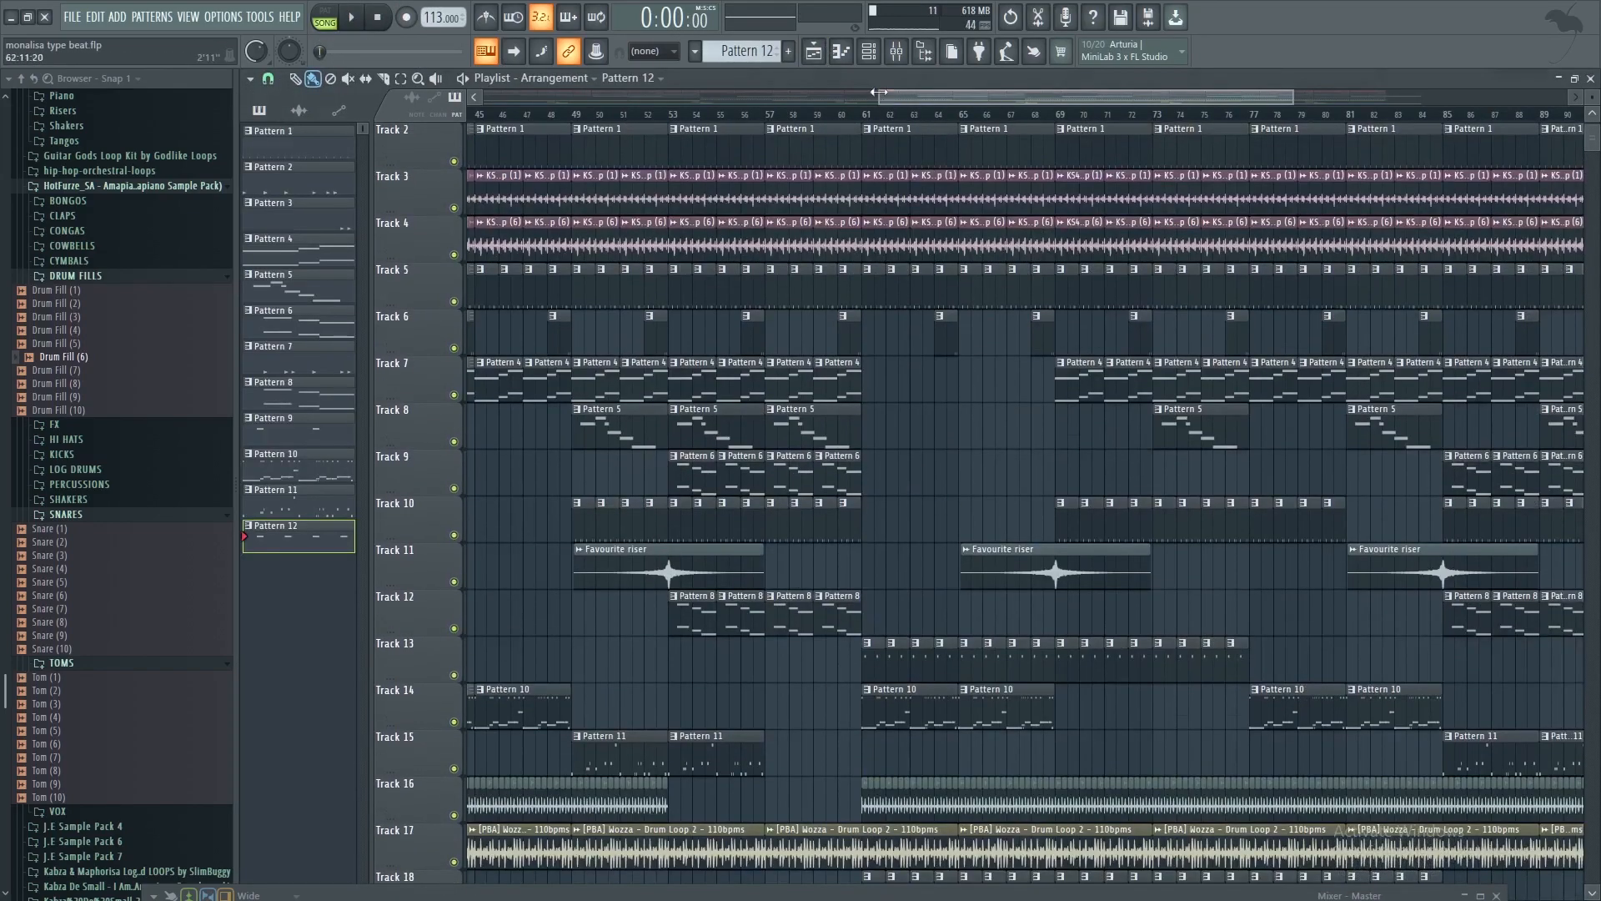
pyautogui.moveTo(878, 92); pyautogui.dragTo(483, 93)
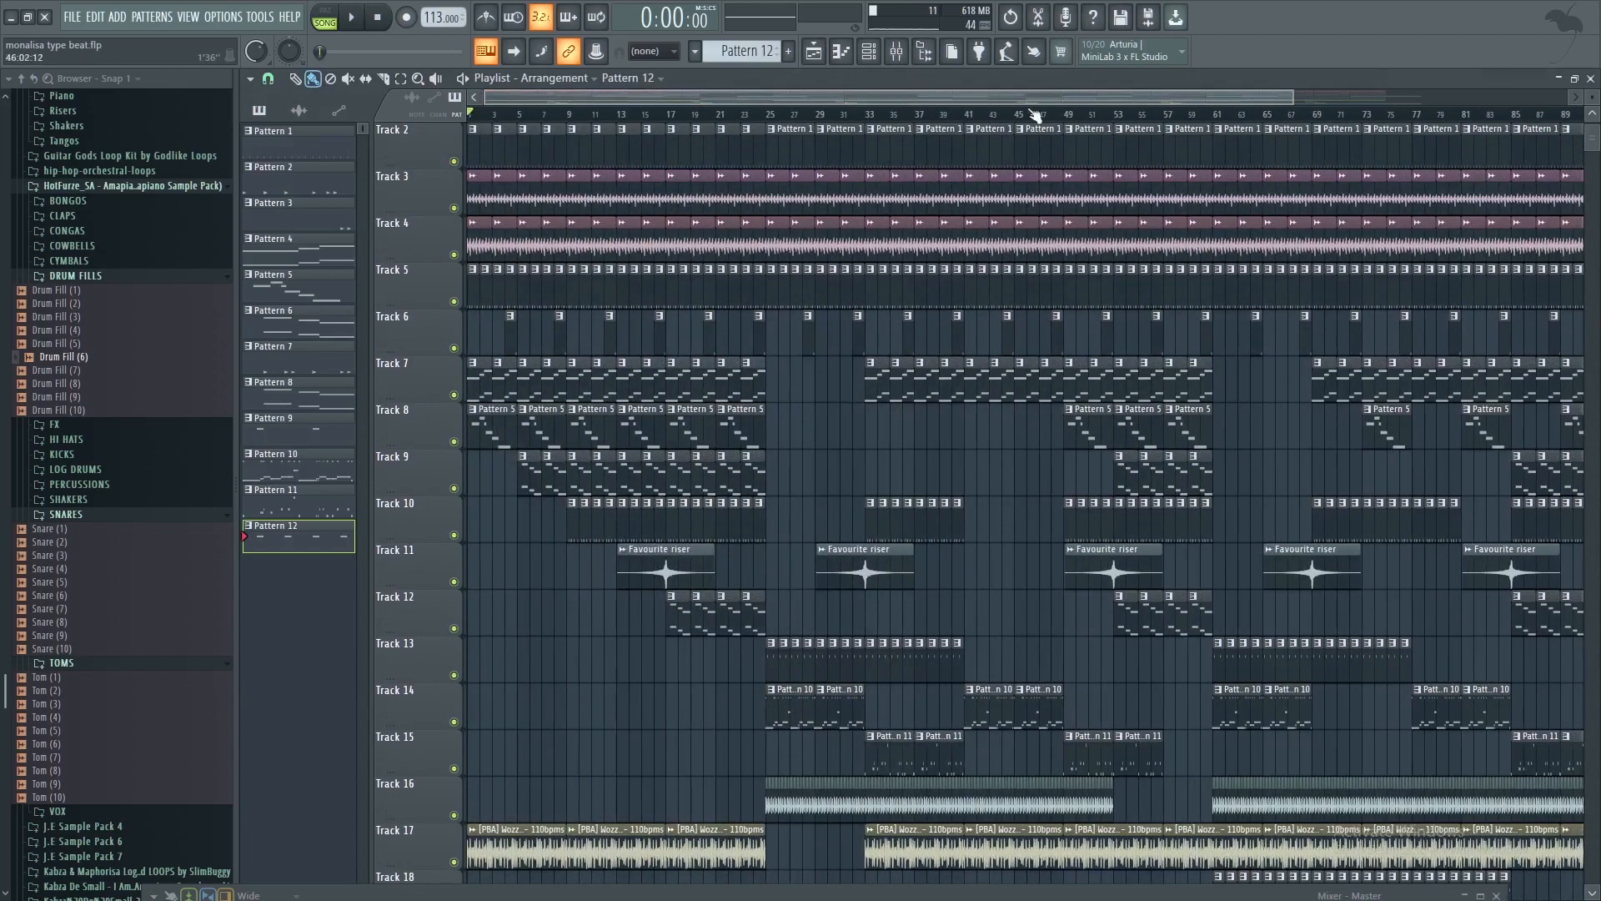
pyautogui.moveTo(1290, 101); pyautogui.dragTo(1501, 98)
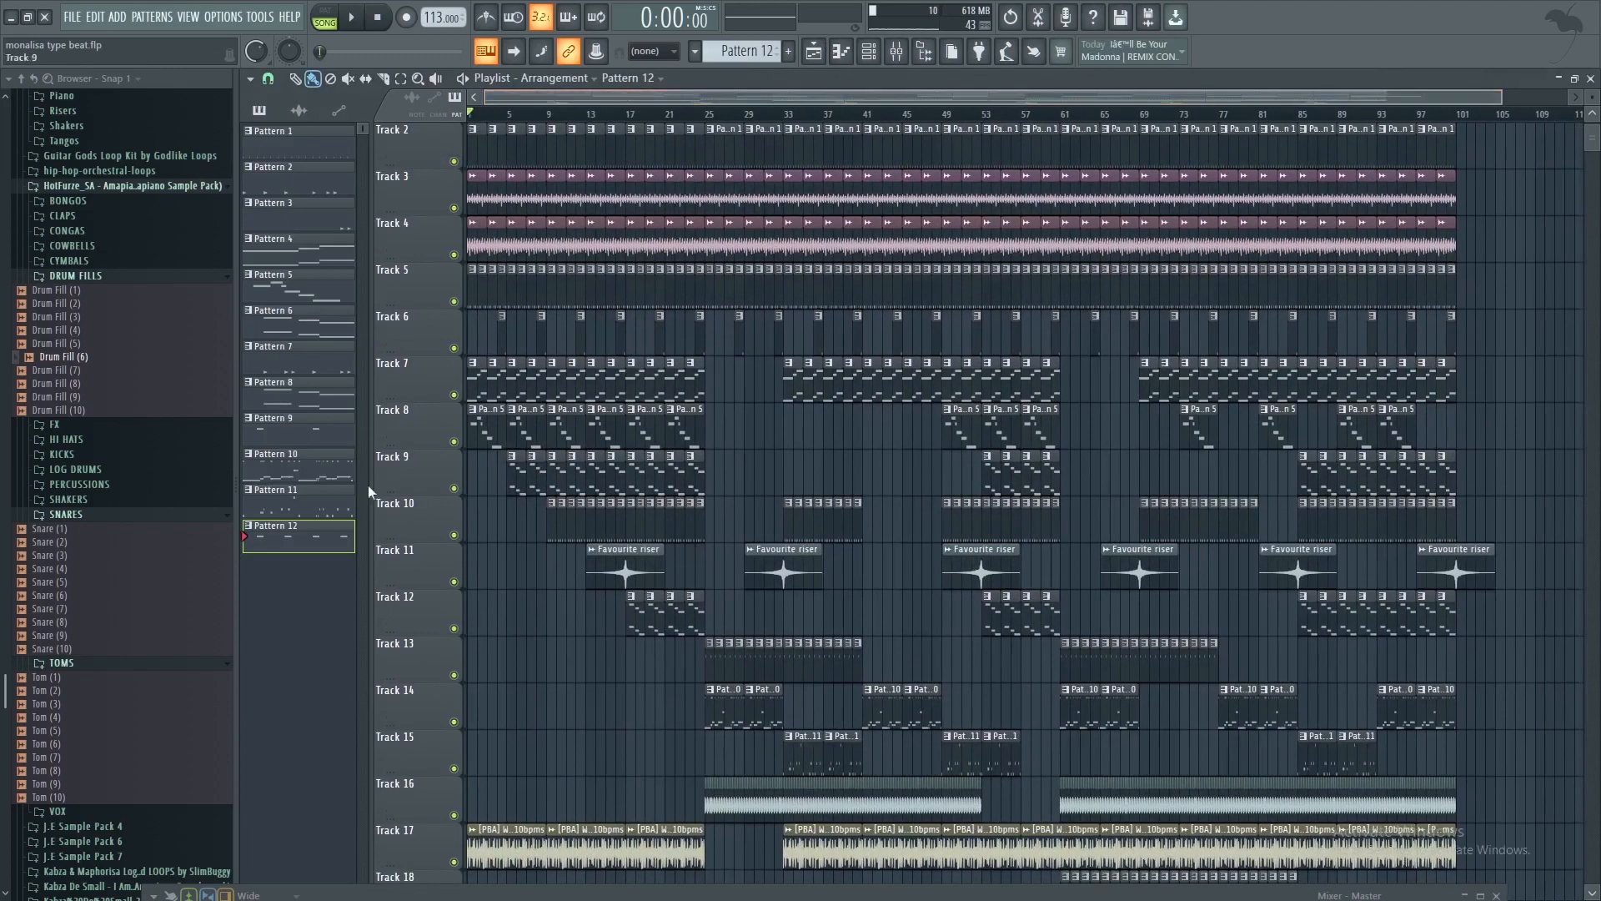
pyautogui.scroll(1, 515, 557)
pyautogui.scroll(1, 515, 557)
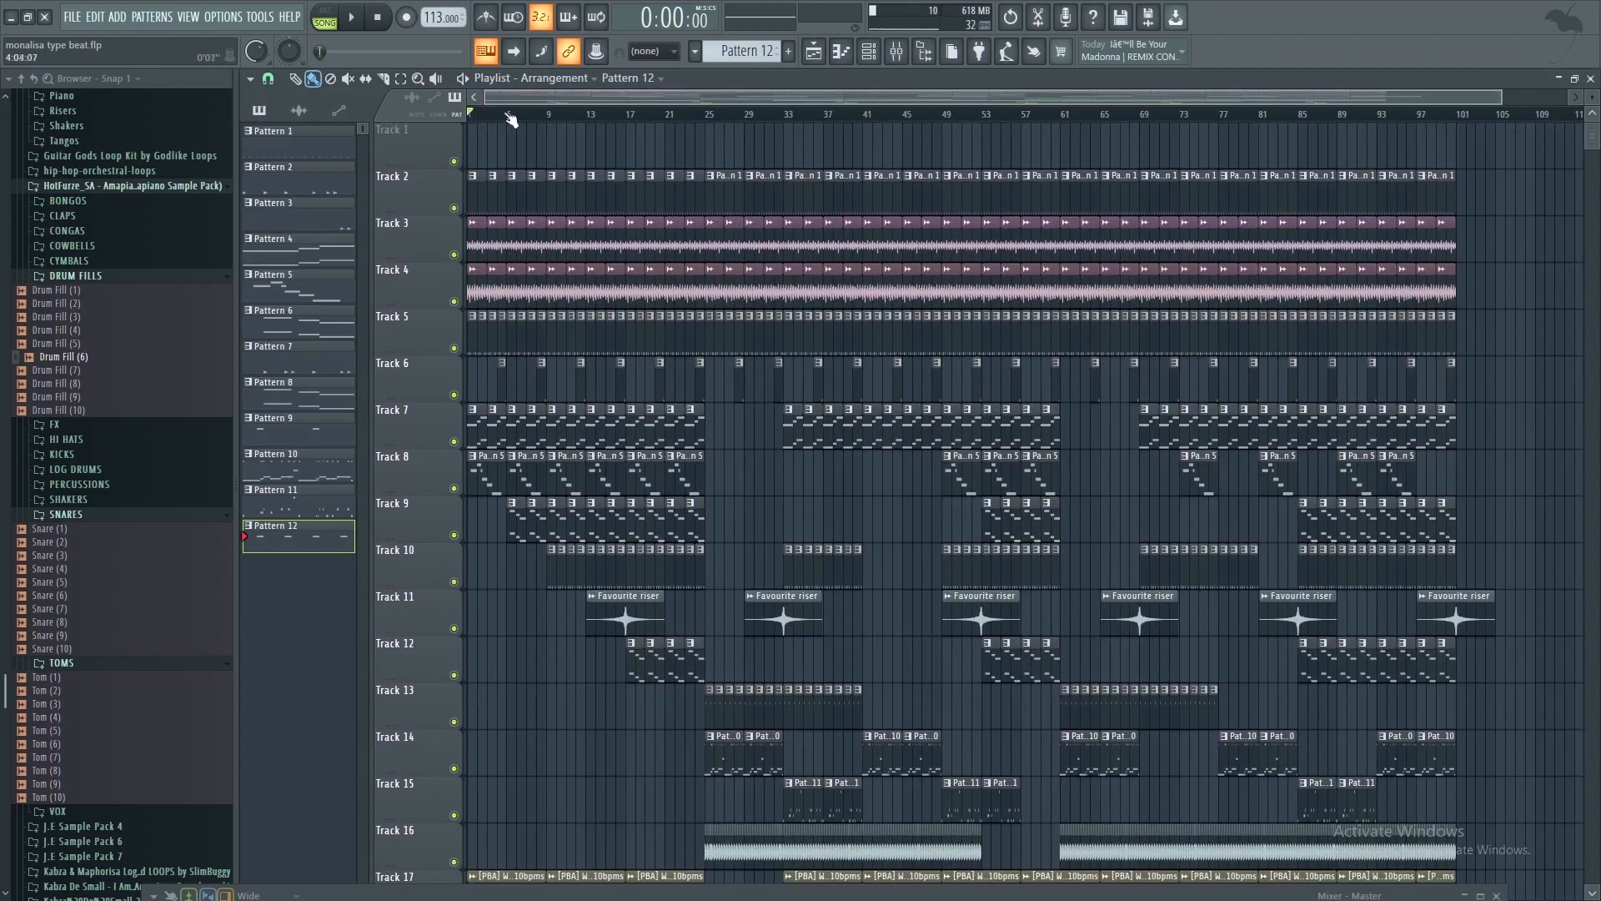
pyautogui.click(349, 20)
pyautogui.scroll(4, 556, 98)
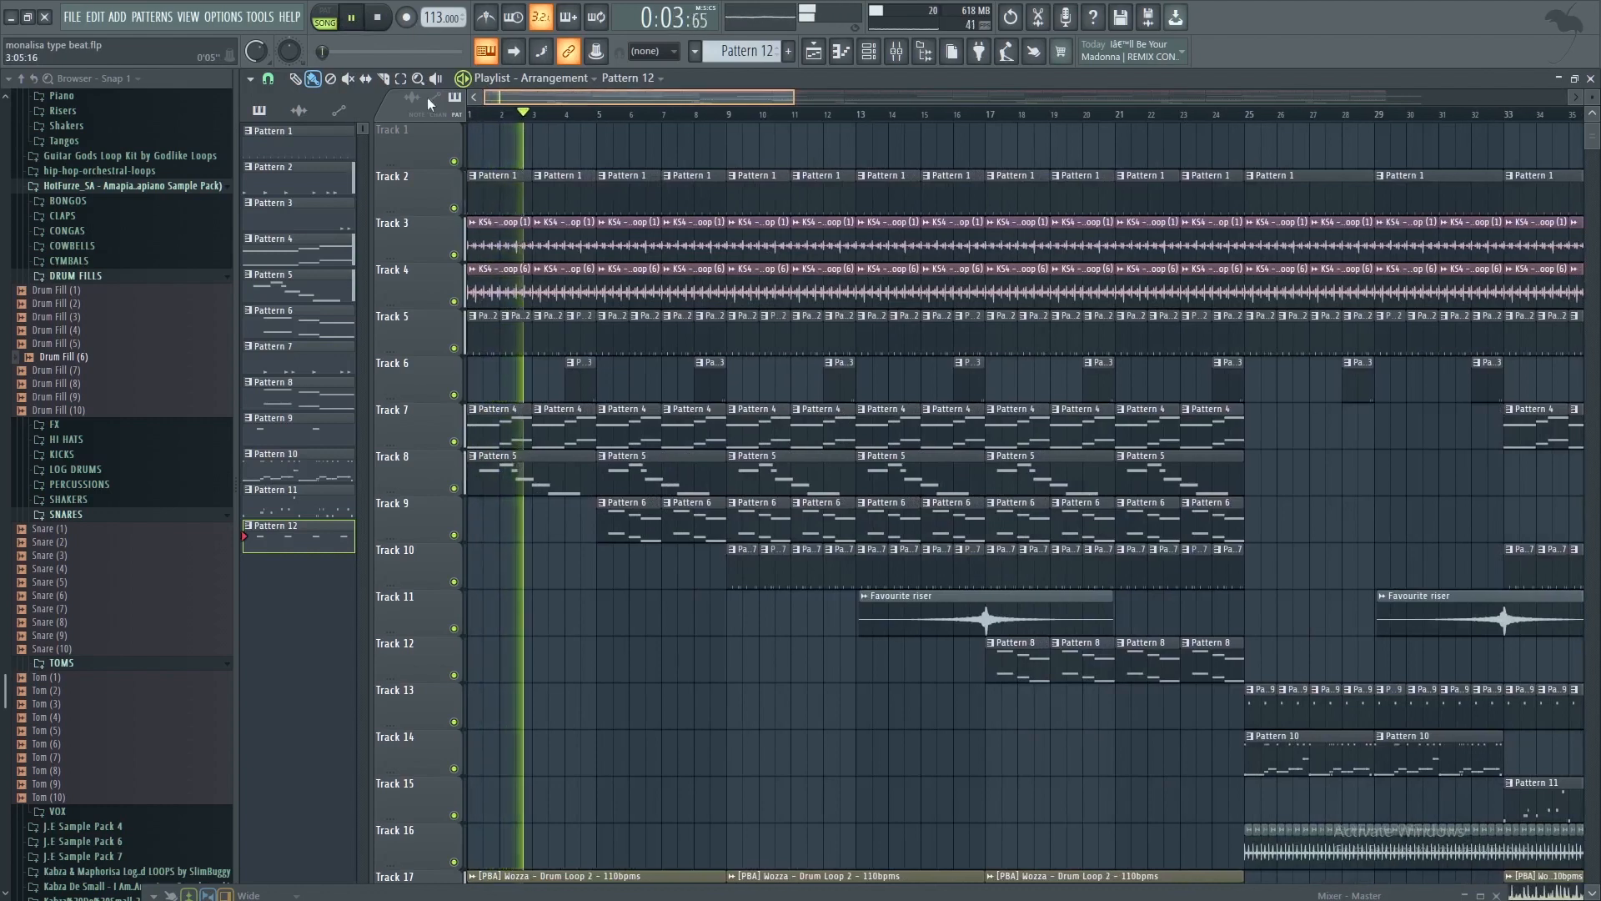
# Open Pattern 5 from track 8 and find its reFX Nexus channel in the channel rack while the song plays
pyautogui.doubleClick(512, 472)
pyautogui.click(872, 52)
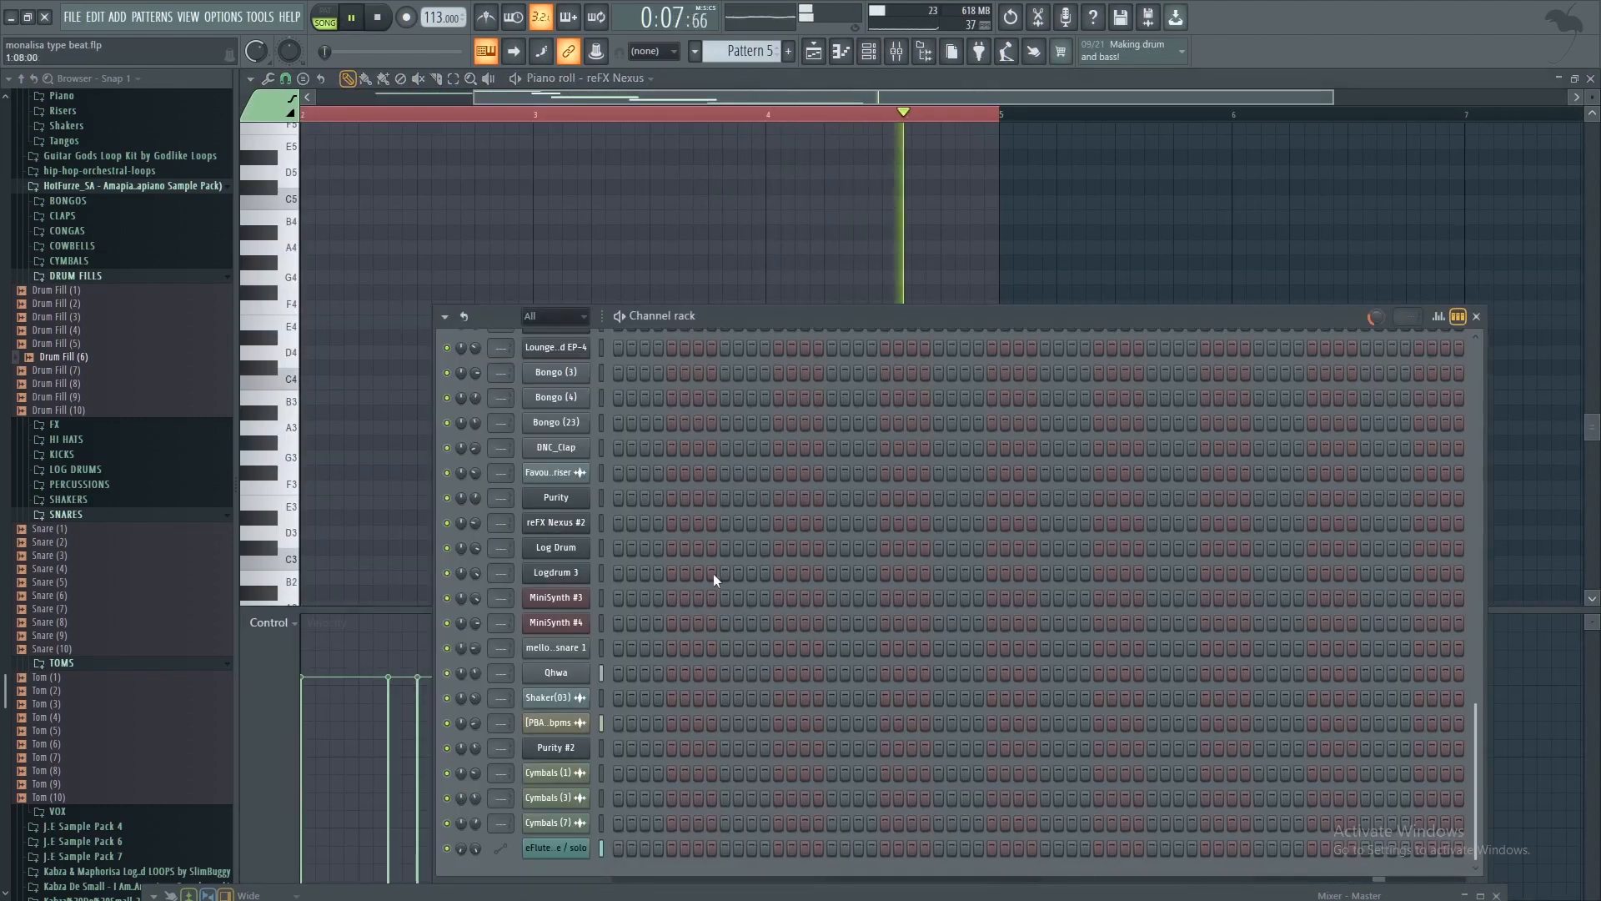
pyautogui.scroll(4, 713, 578)
pyautogui.scroll(1, 730, 570)
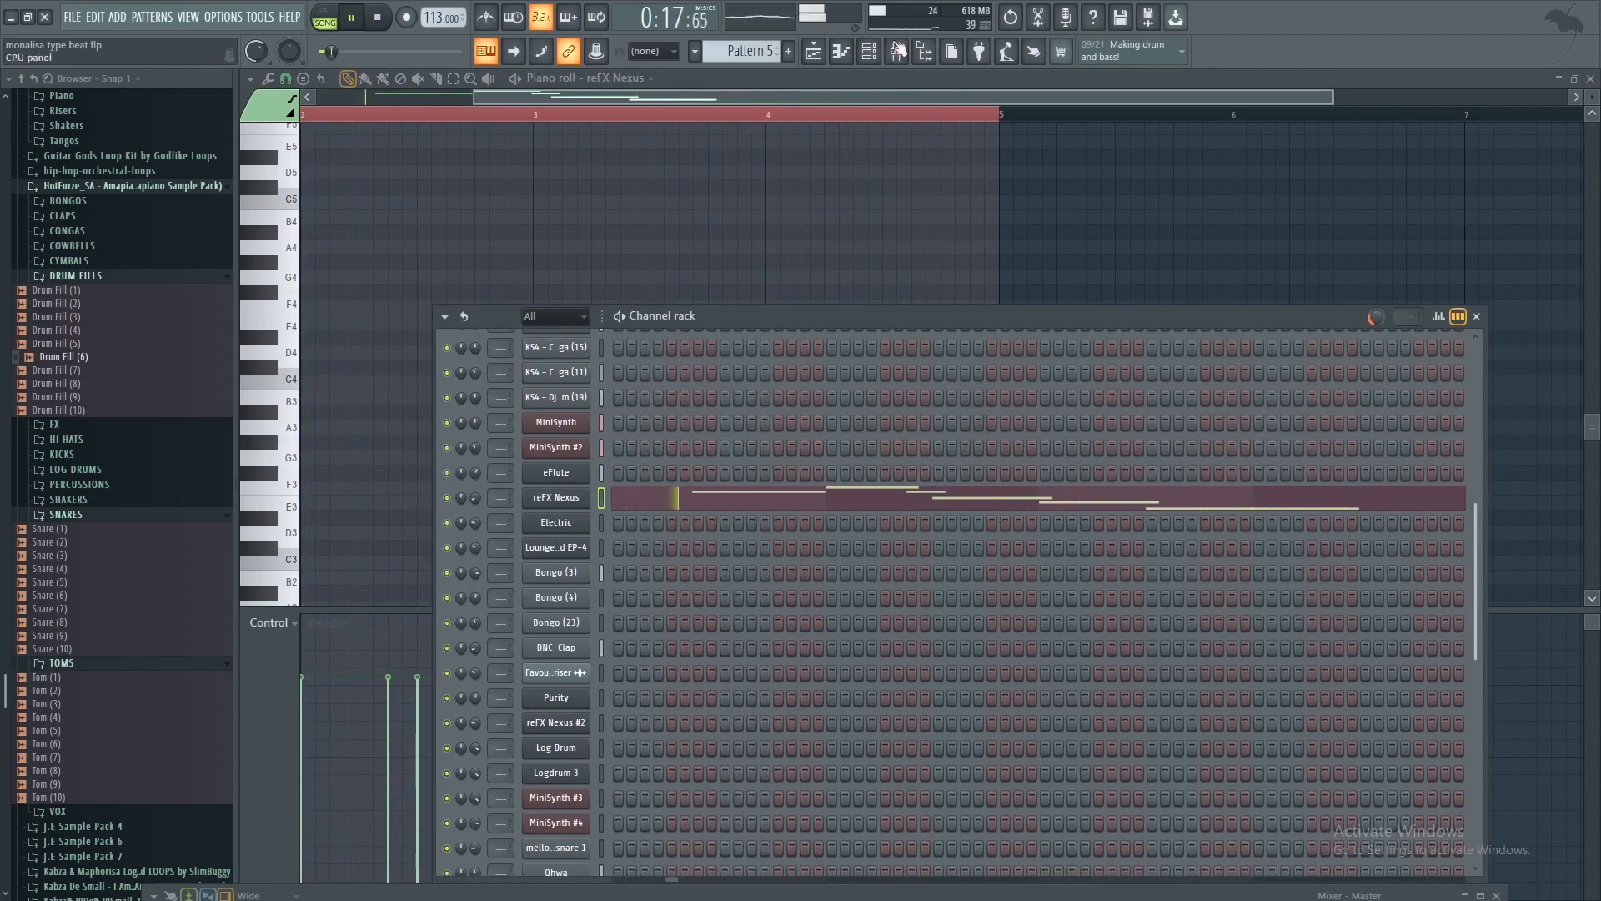
pyautogui.click(842, 54)
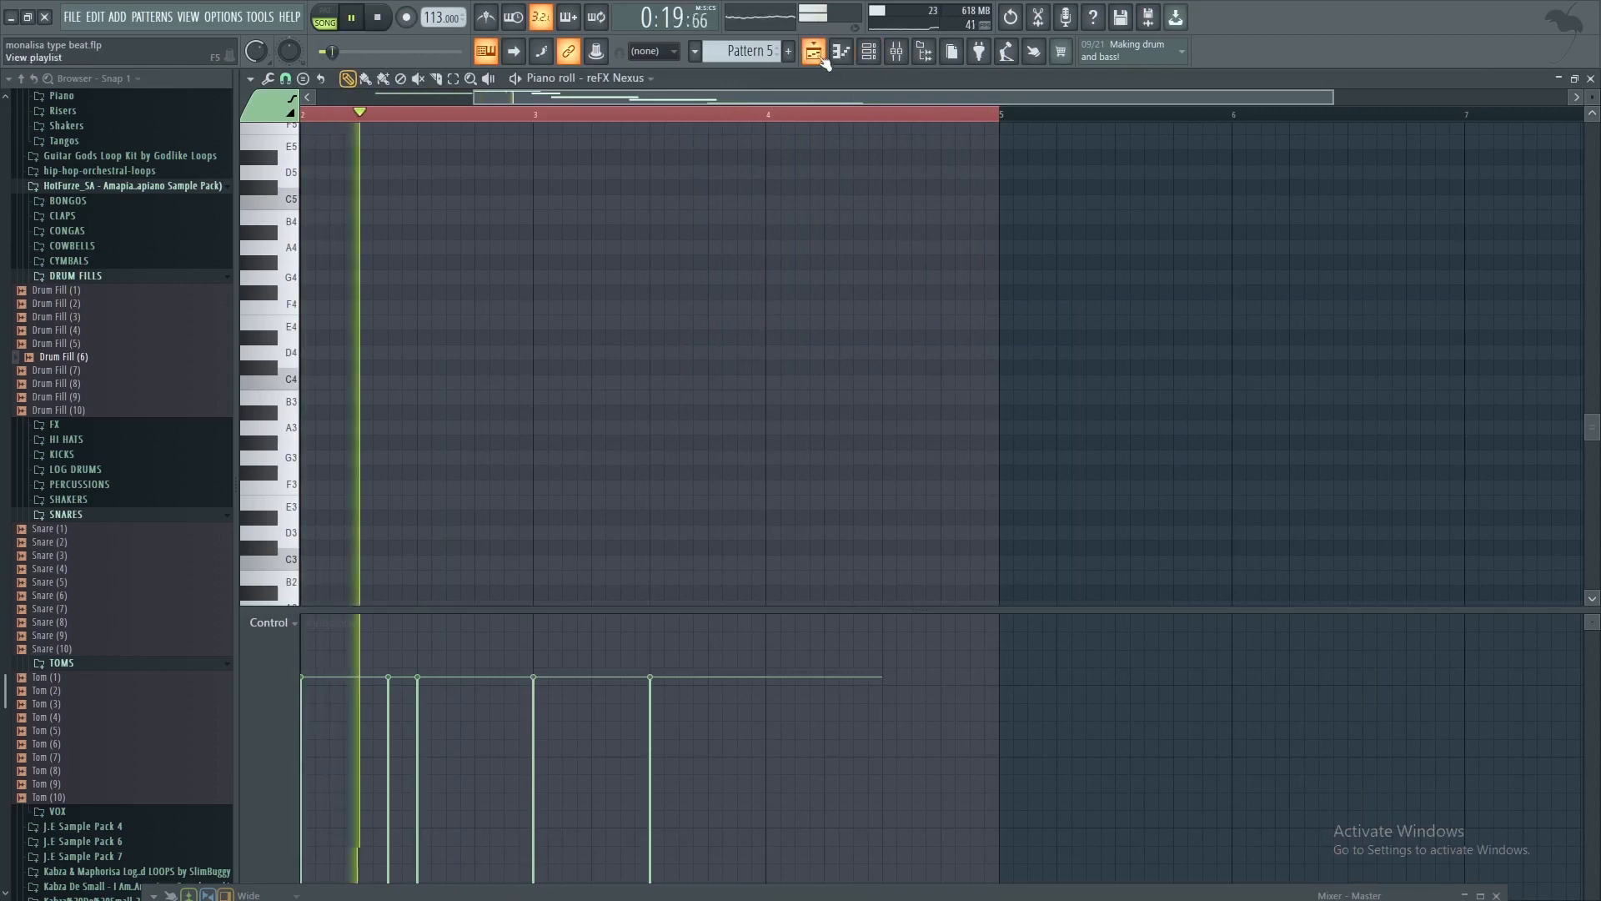
pyautogui.press('F5')
# Follow playback from about bar 12 to bar 18 in the playlist and check the active channels in the channel rack
pyautogui.scroll(-6, 547, 636)
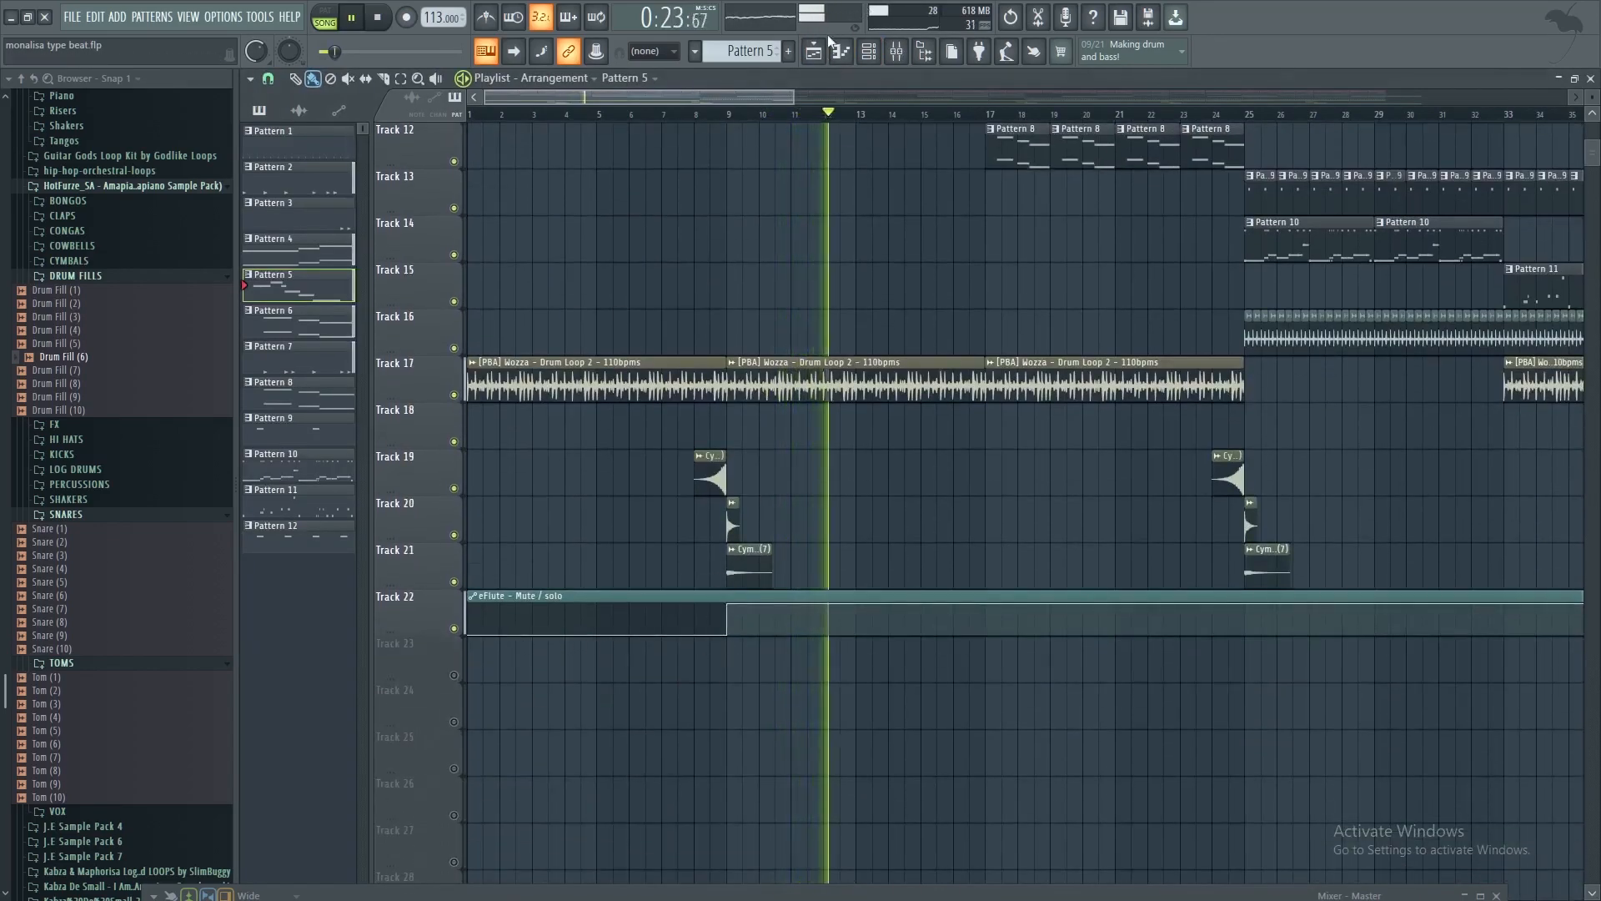
pyautogui.scroll(3, 1004, 300)
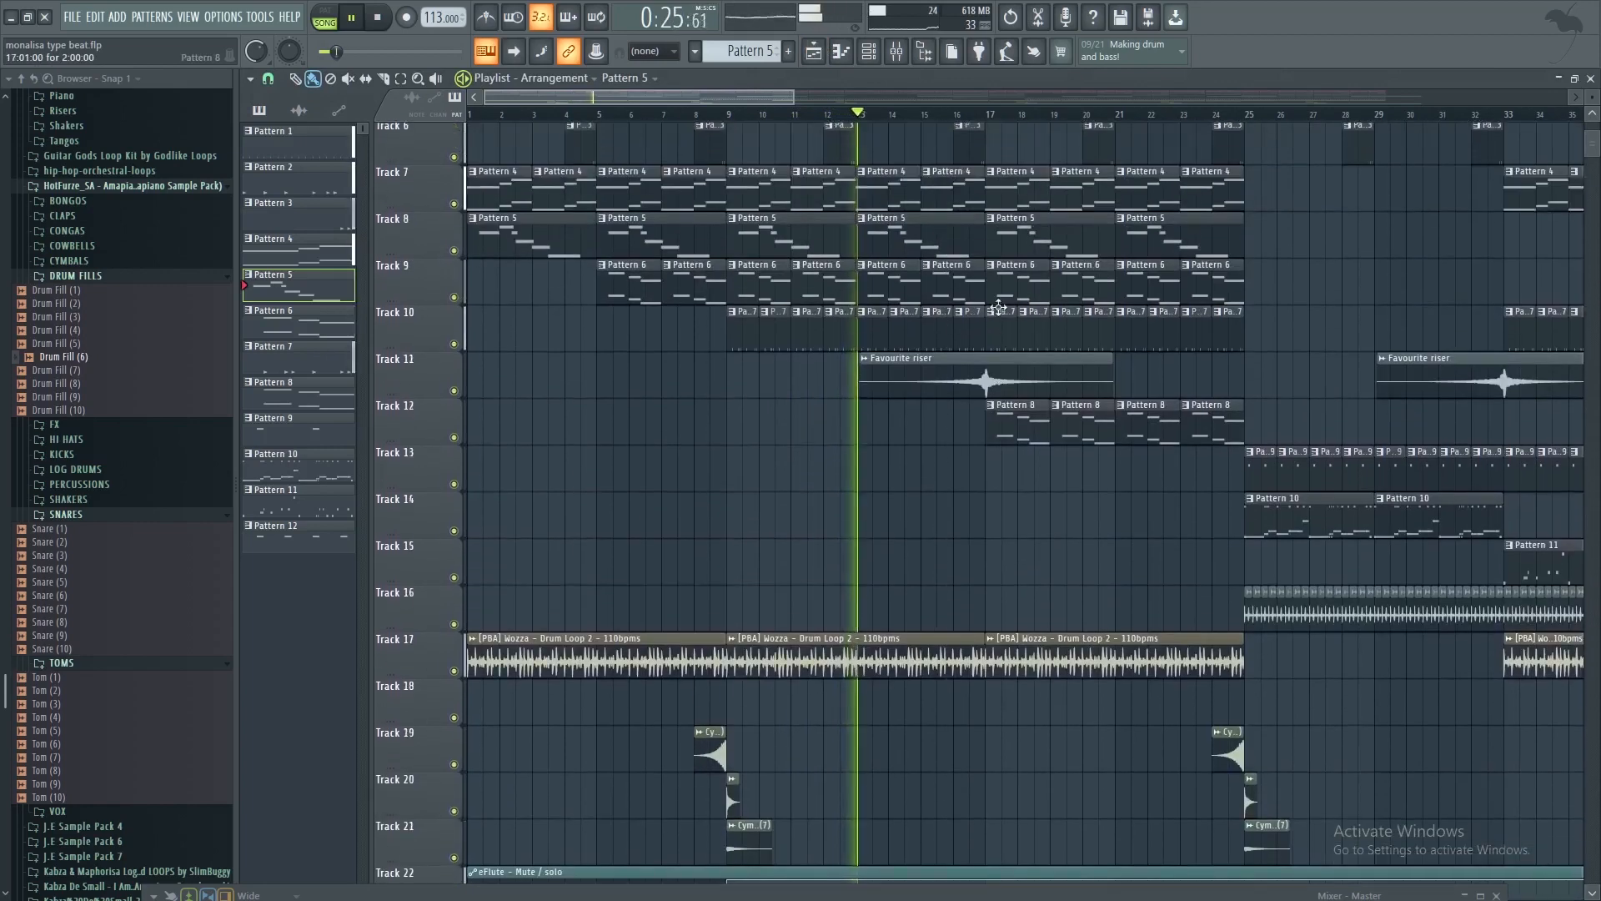
pyautogui.scroll(3, 996, 356)
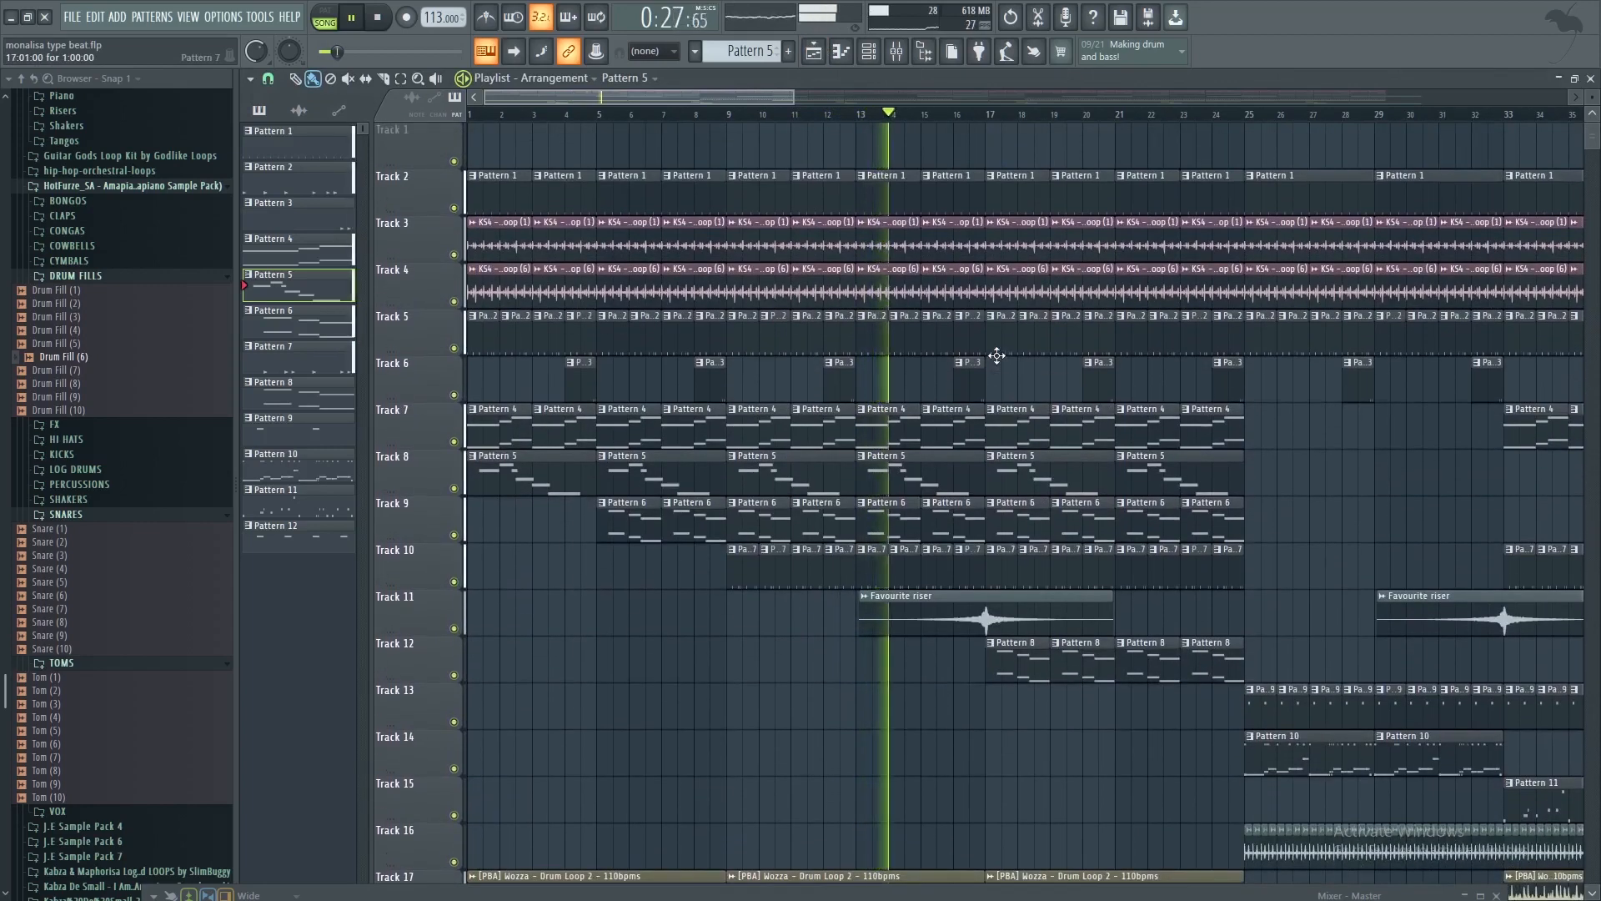
pyautogui.scroll(-2, 986, 118)
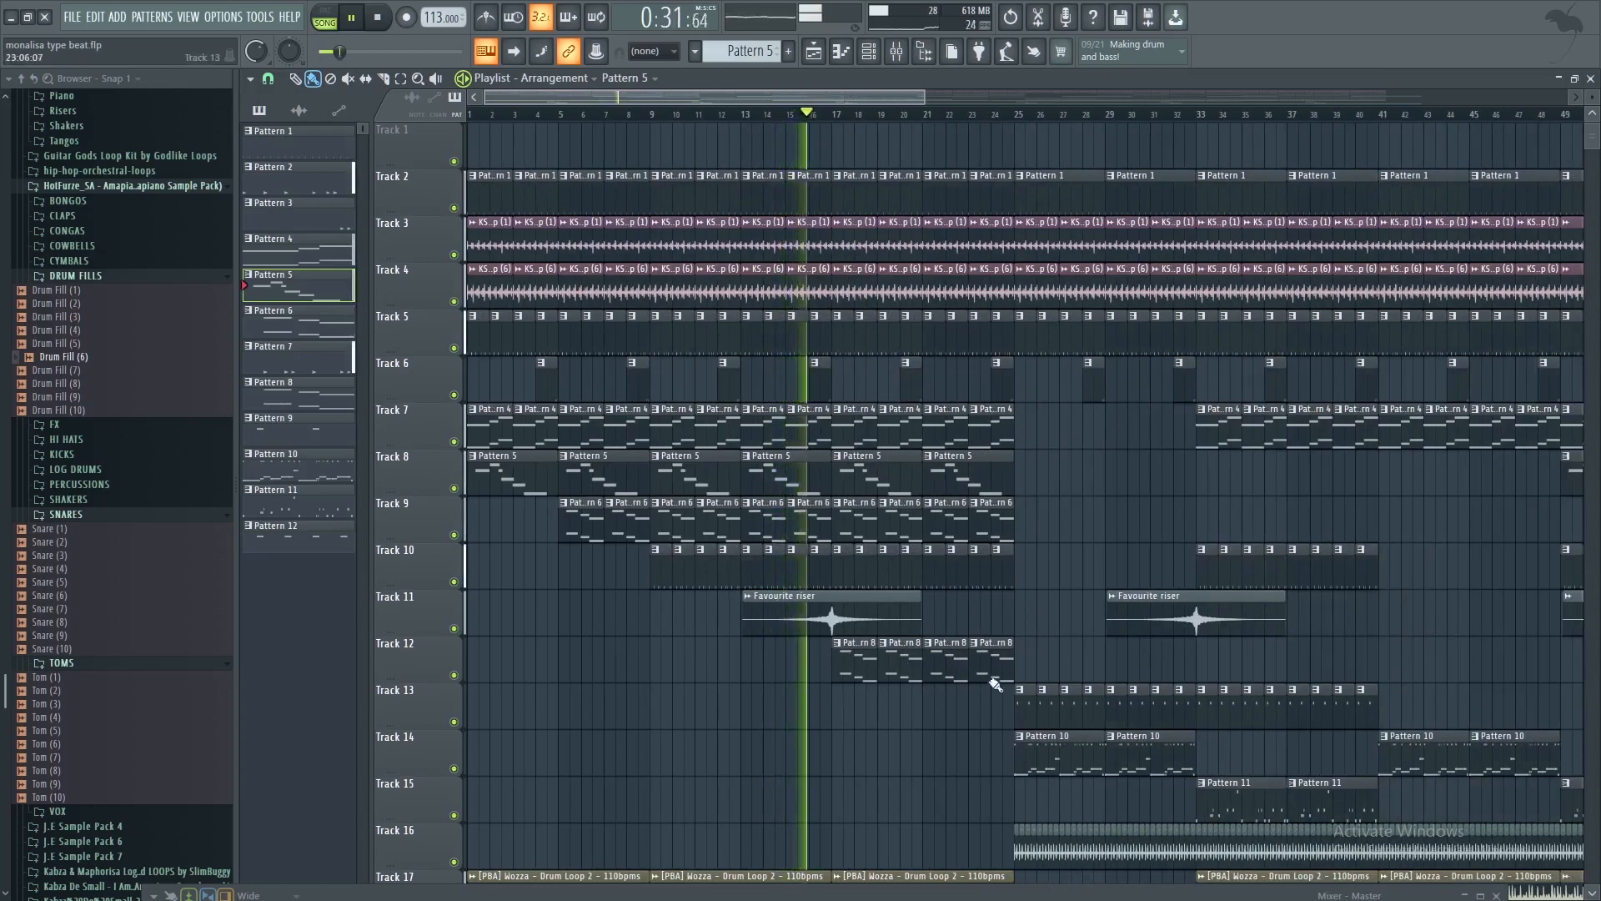
pyautogui.click(870, 52)
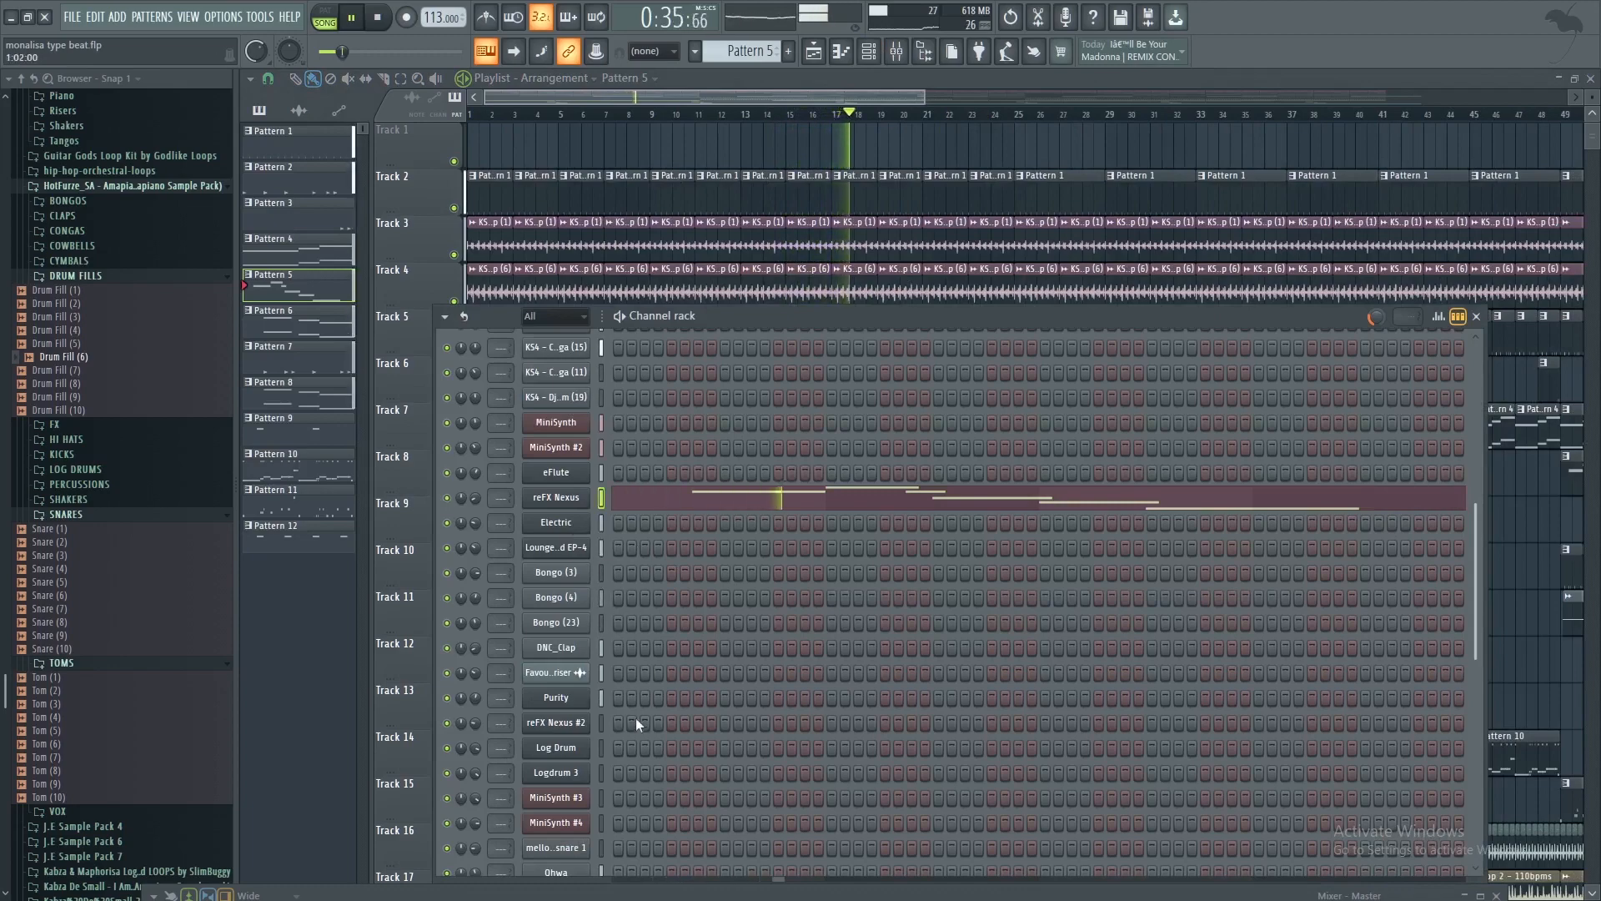
pyautogui.click(896, 52)
# Follow playback across the lower playlist tracks from about bar 19 to bar 23 and fit the full song length in the playlist
pyautogui.scroll(-3, 1089, 517)
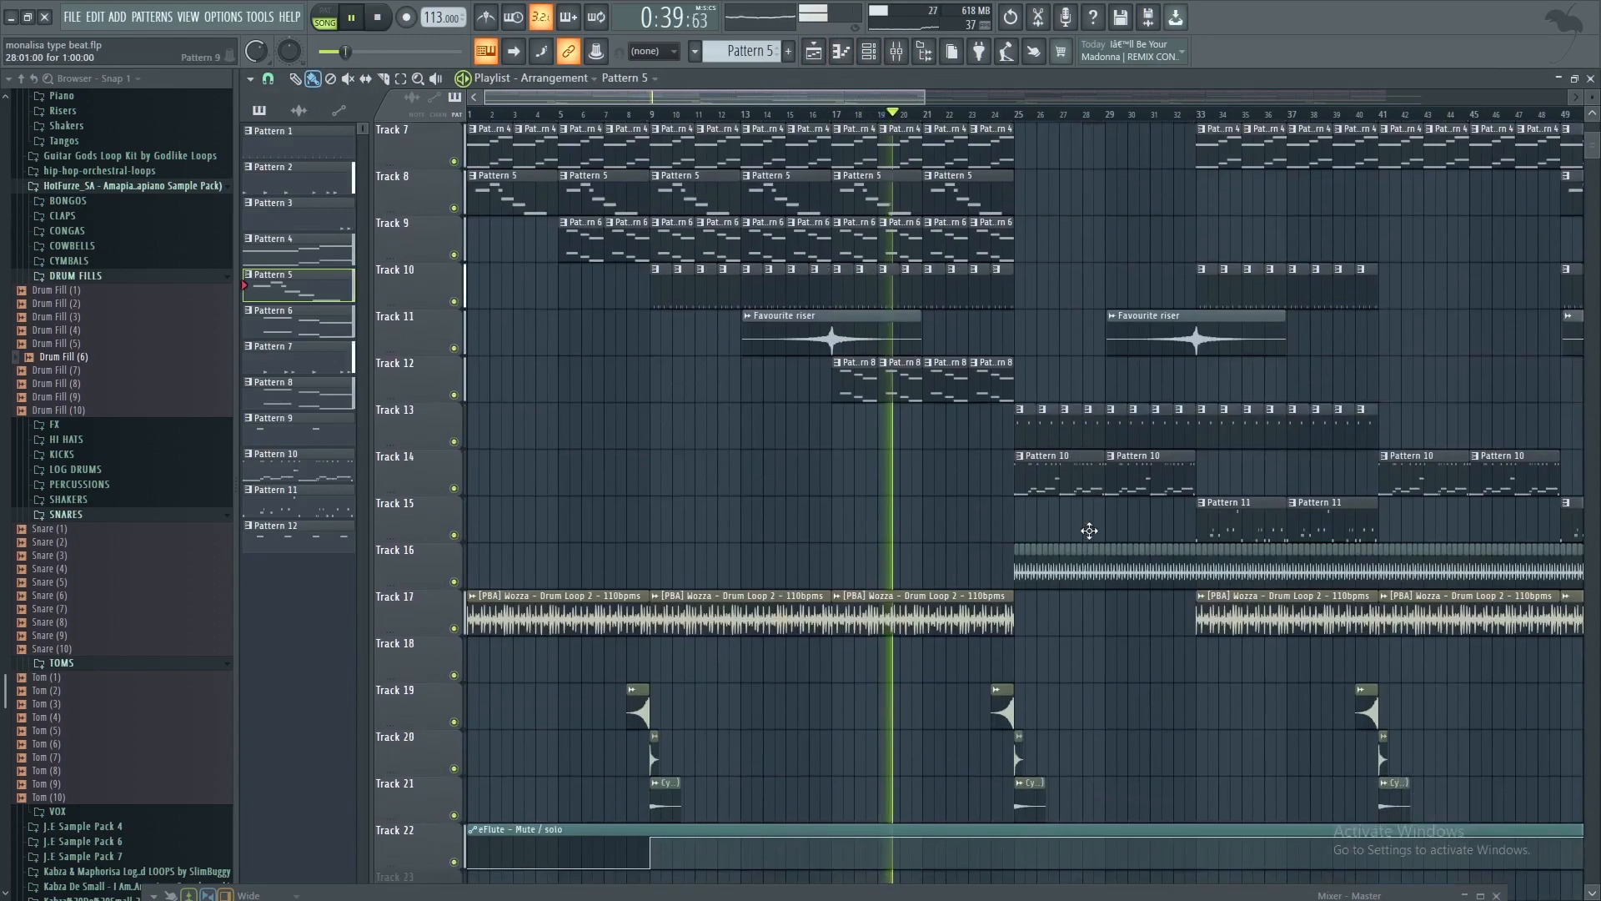
pyautogui.scroll(-2, 1068, 551)
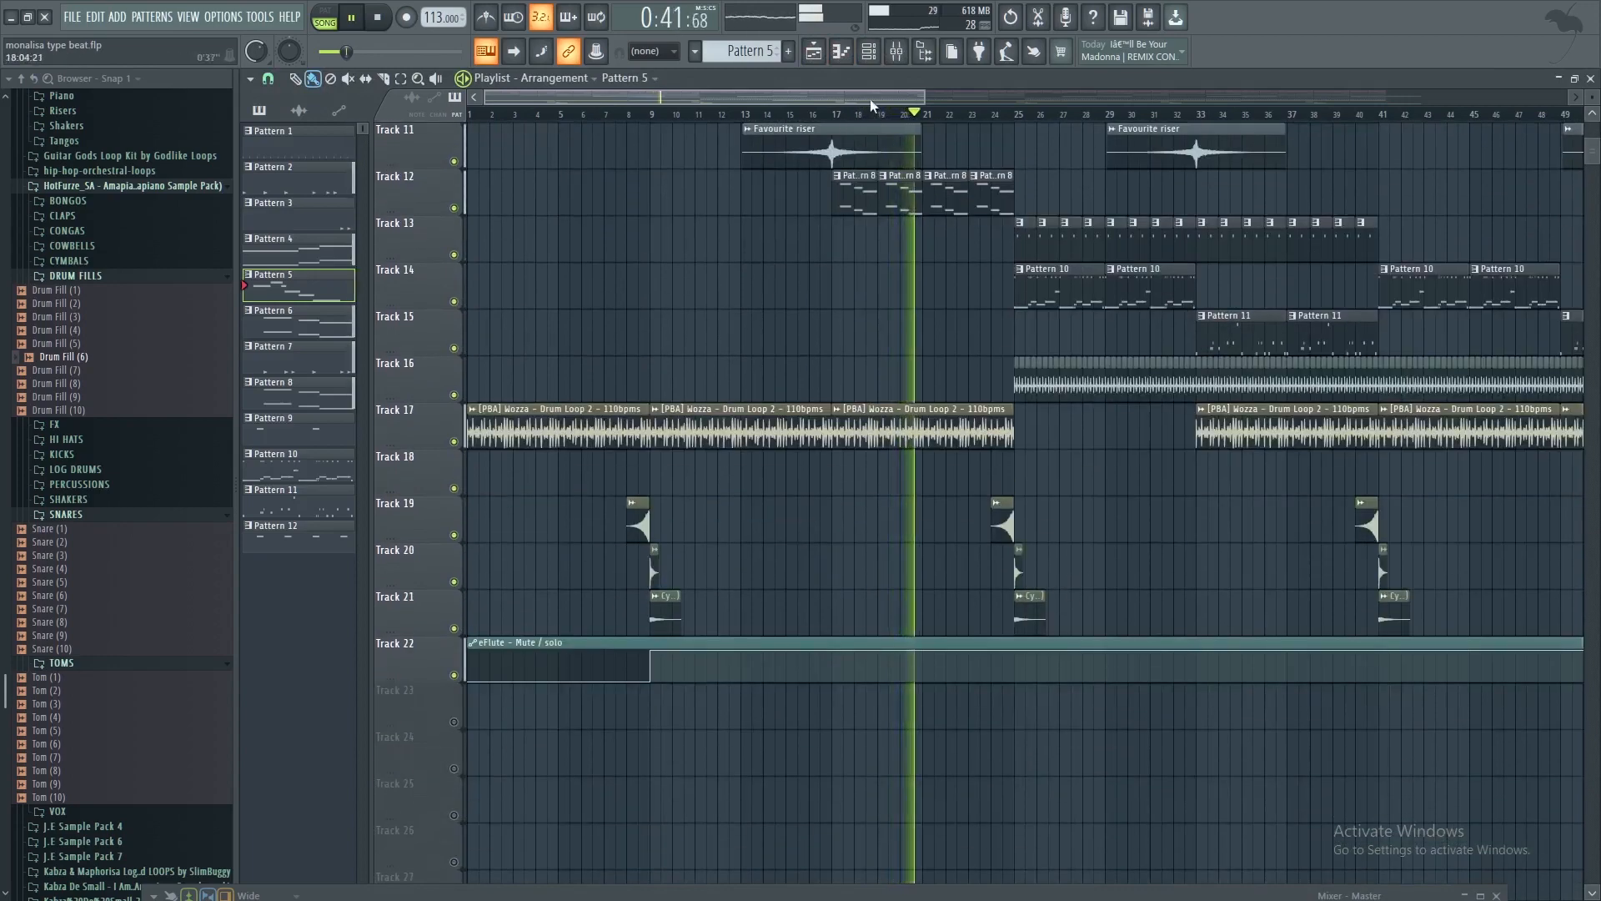
pyautogui.moveTo(869, 100); pyautogui.dragTo(949, 99)
pyautogui.scroll(3, 943, 546)
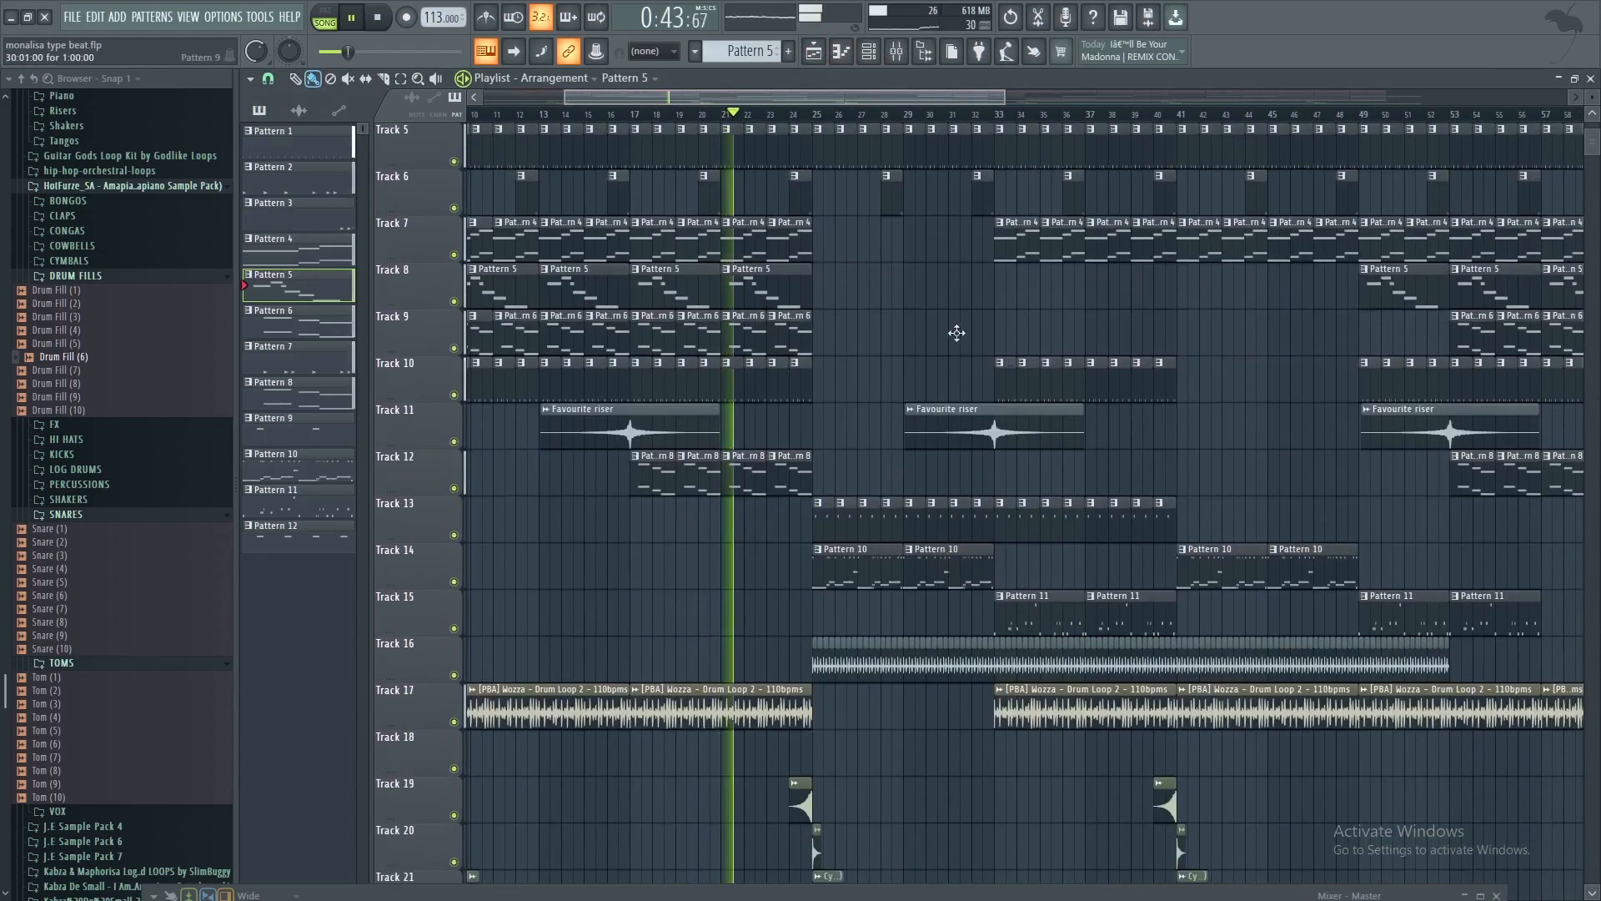
pyautogui.scroll(-2, 882, 129)
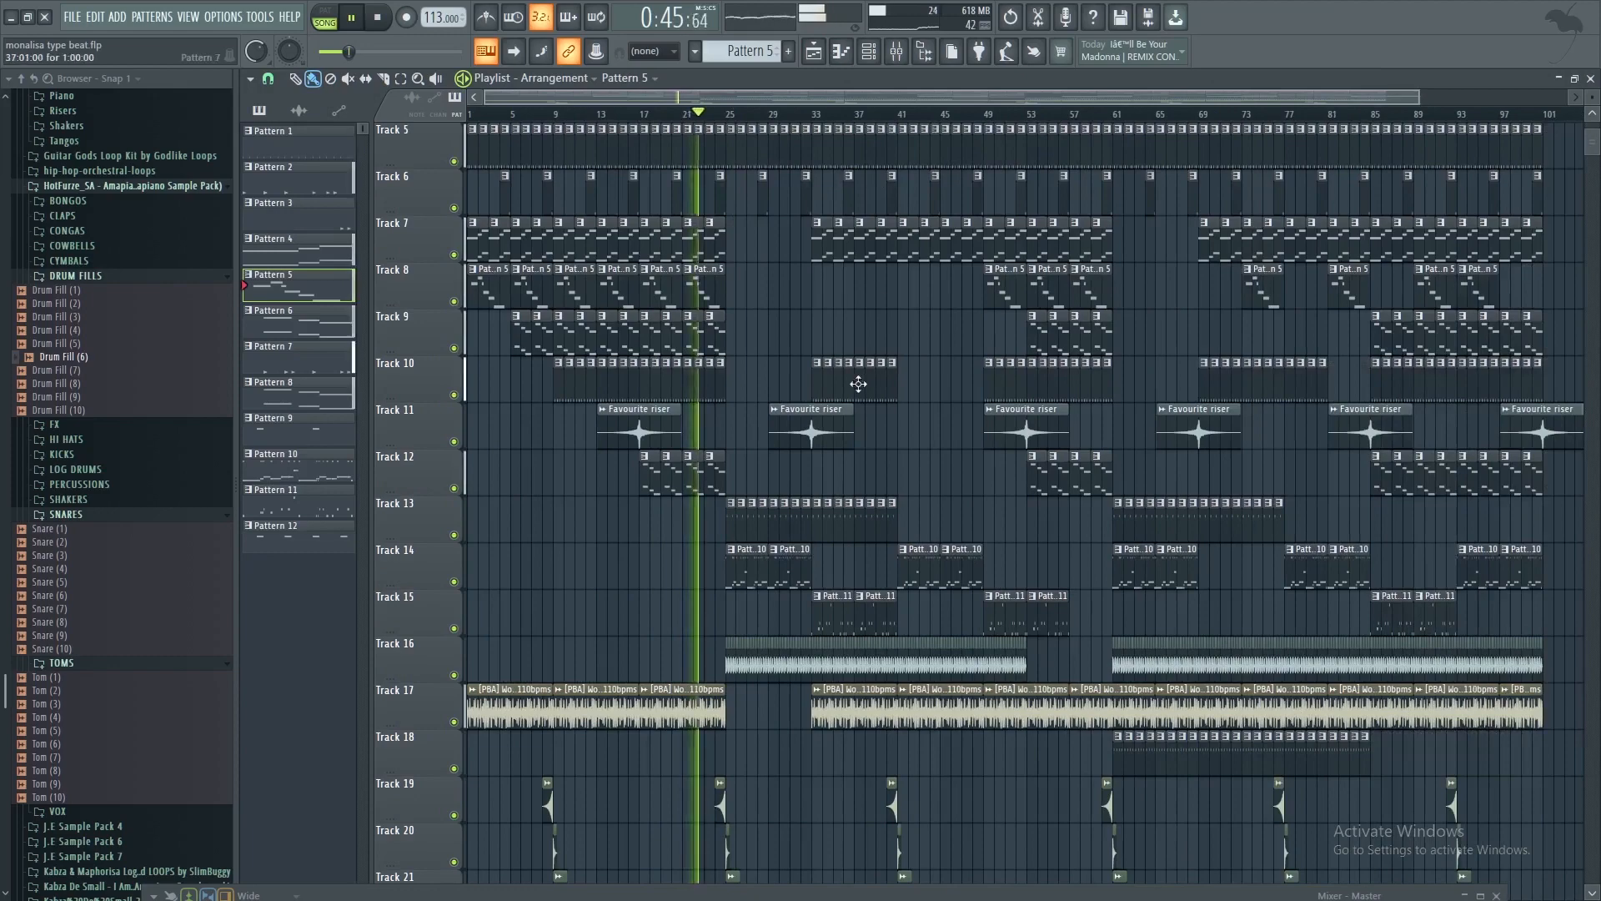
pyautogui.scroll(2, 858, 383)
pyautogui.scroll(-3, 757, 584)
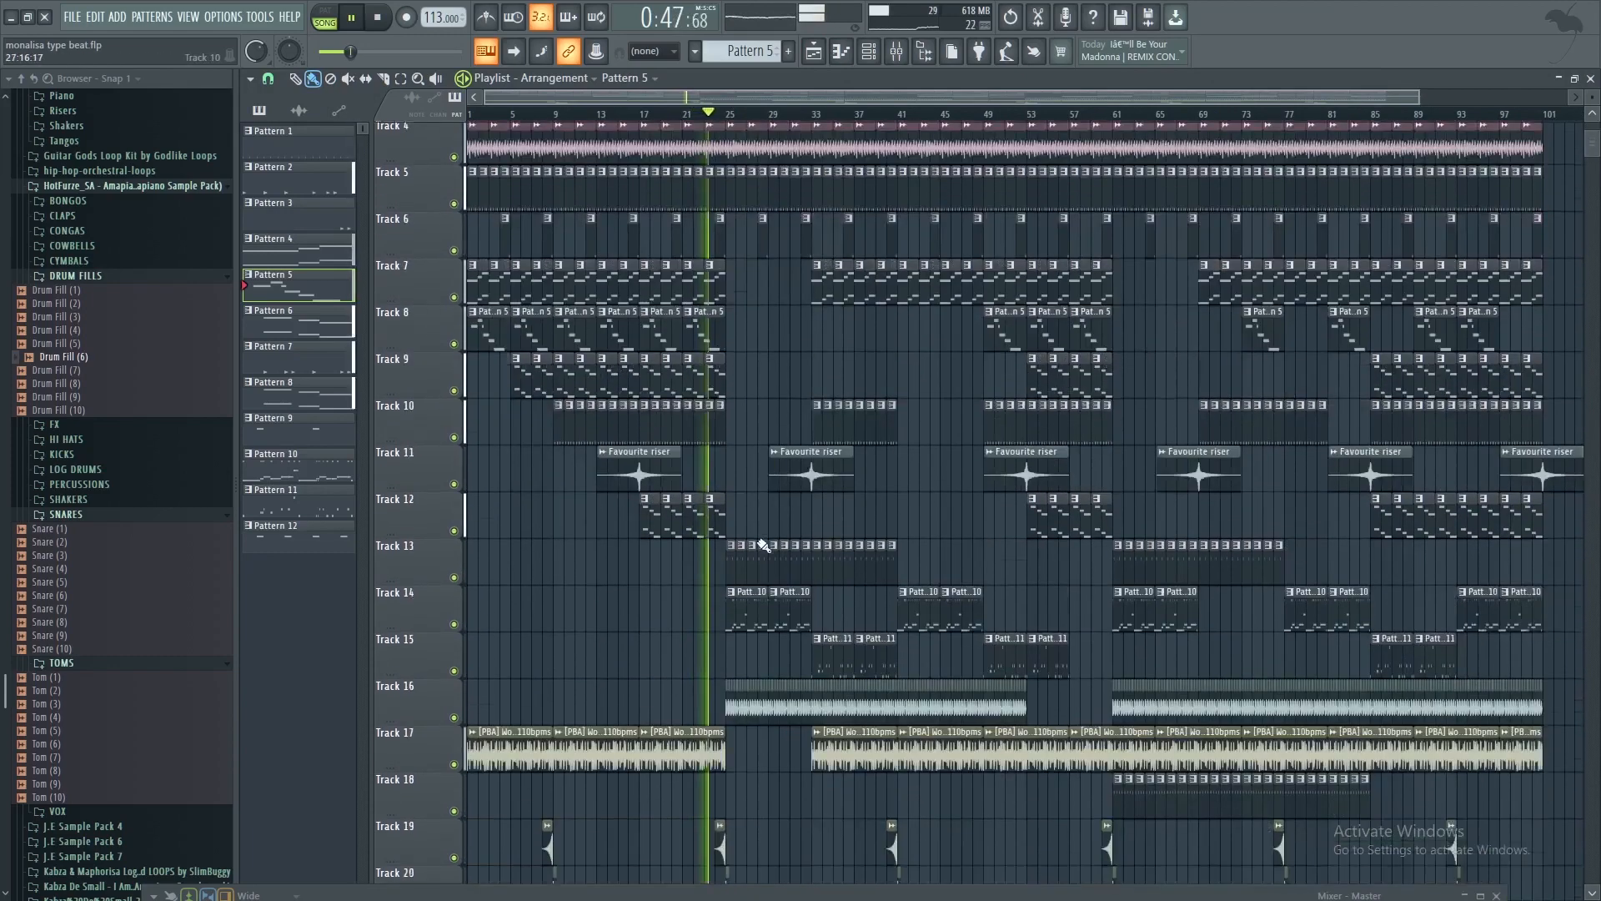
# Follow playback of the section from bar 25 to about bar 35, checking the clips on tracks 2 to 22
pyautogui.scroll(-1, 757, 583)
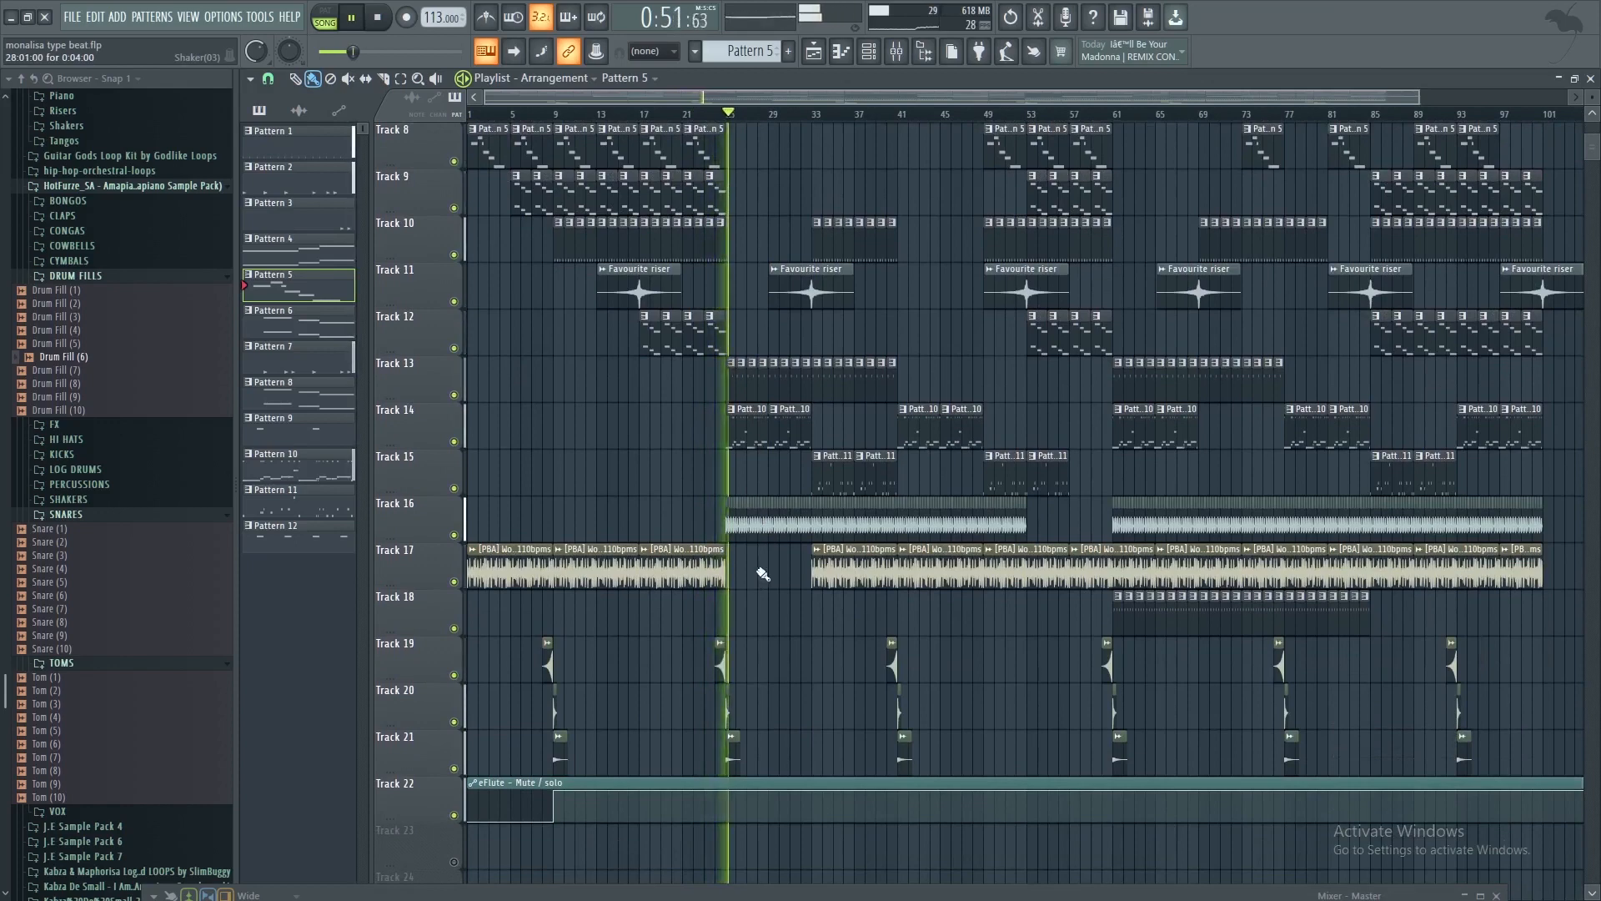
pyautogui.scroll(3, 751, 472)
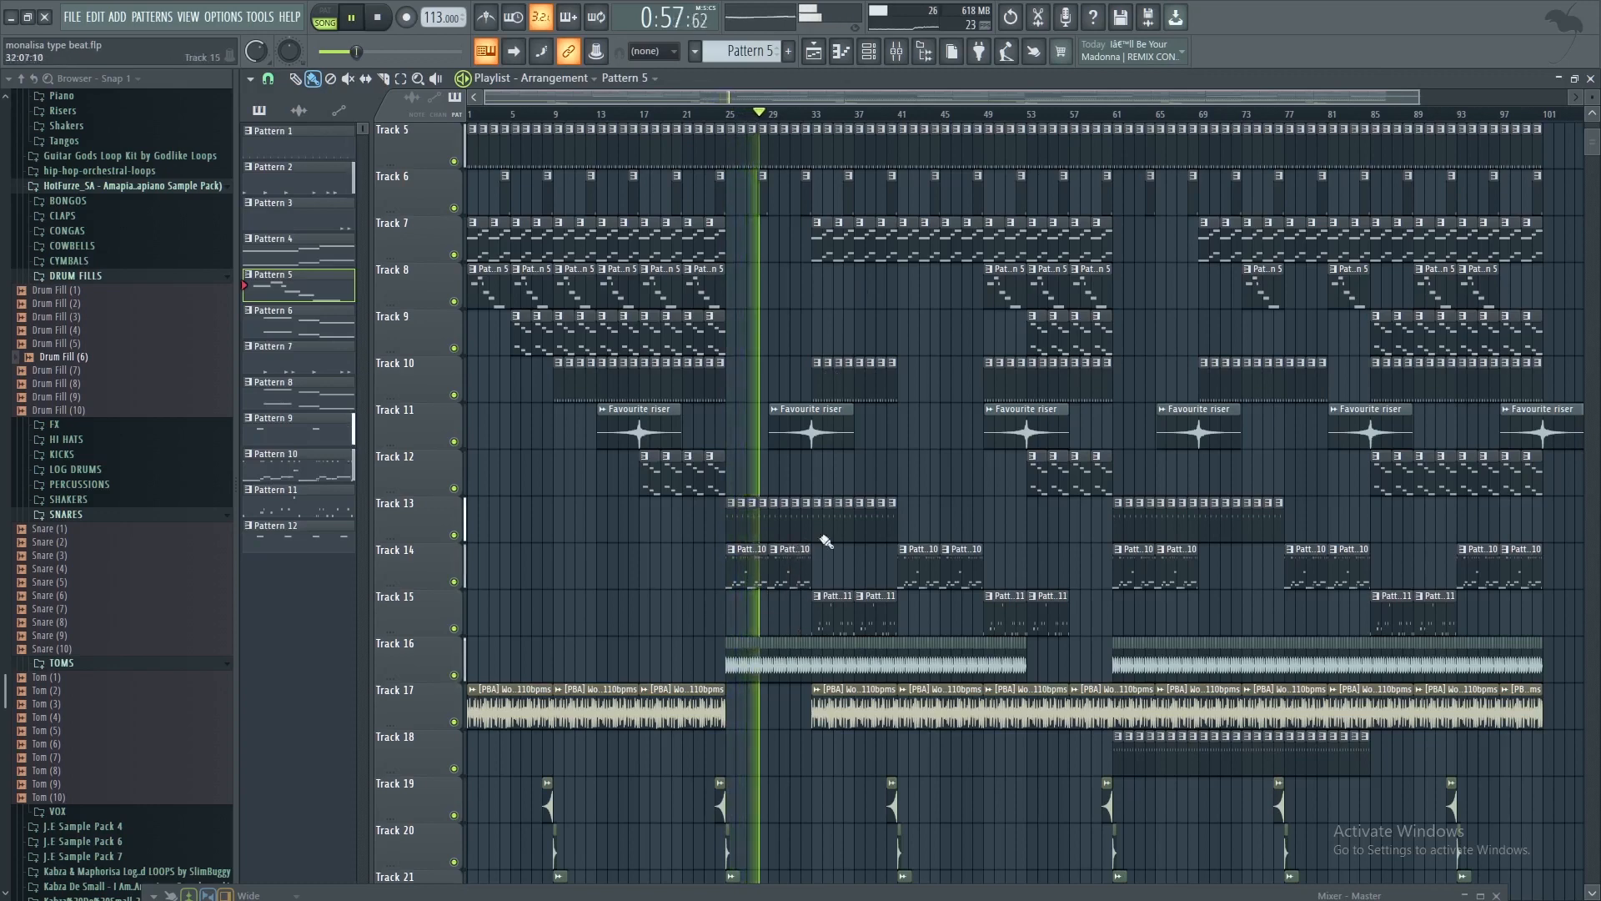
pyautogui.scroll(4, 839, 458)
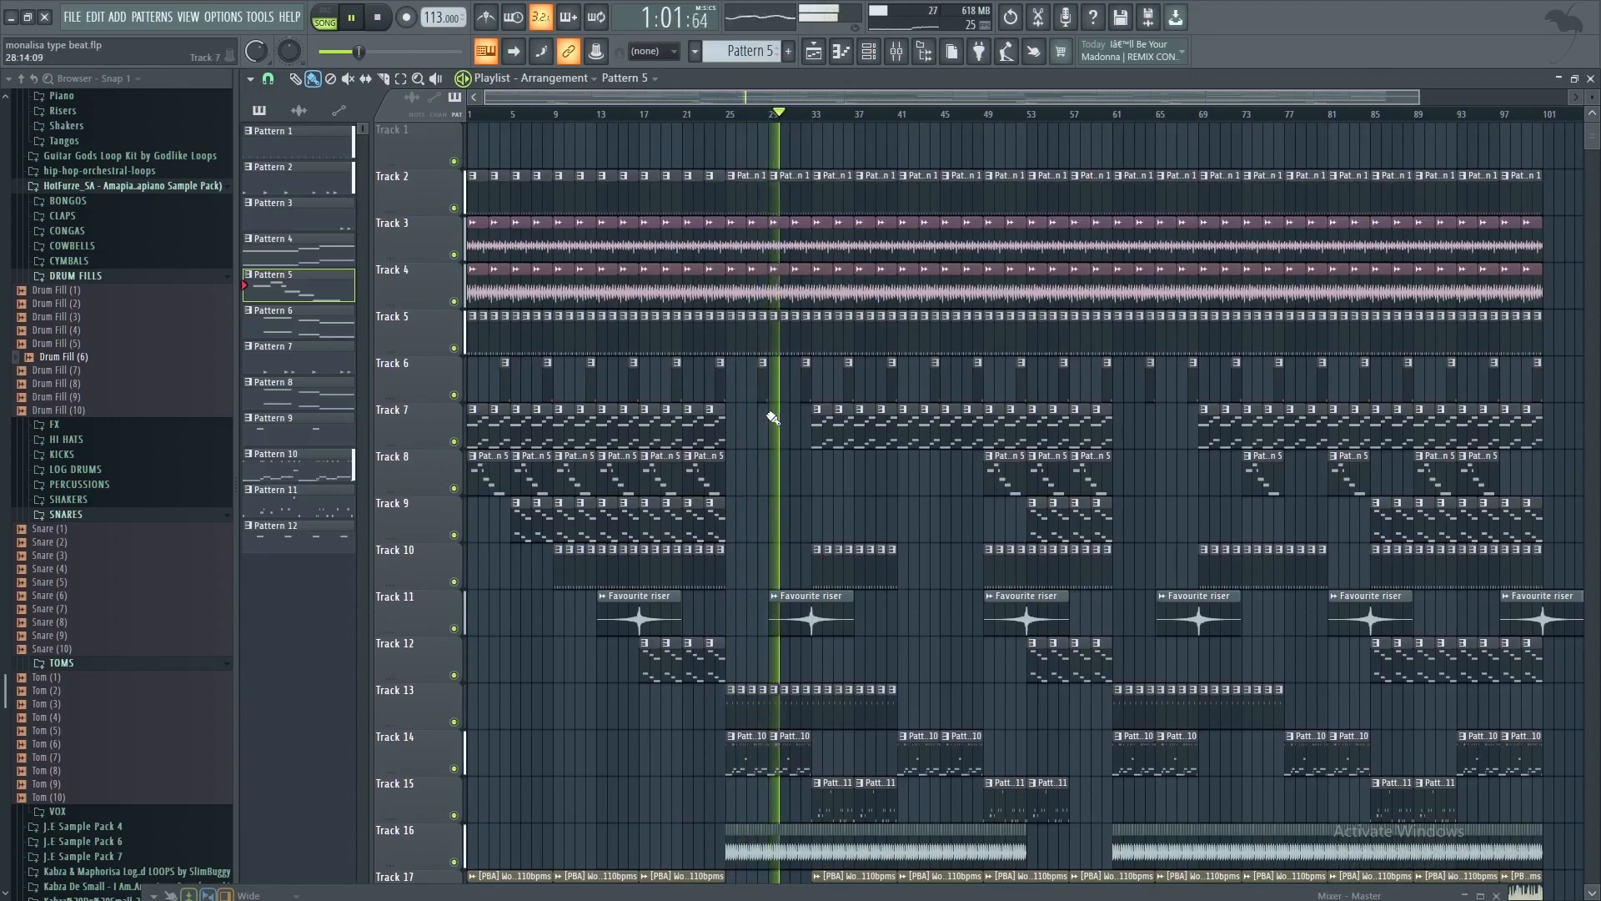
pyautogui.scroll(-4, 834, 500)
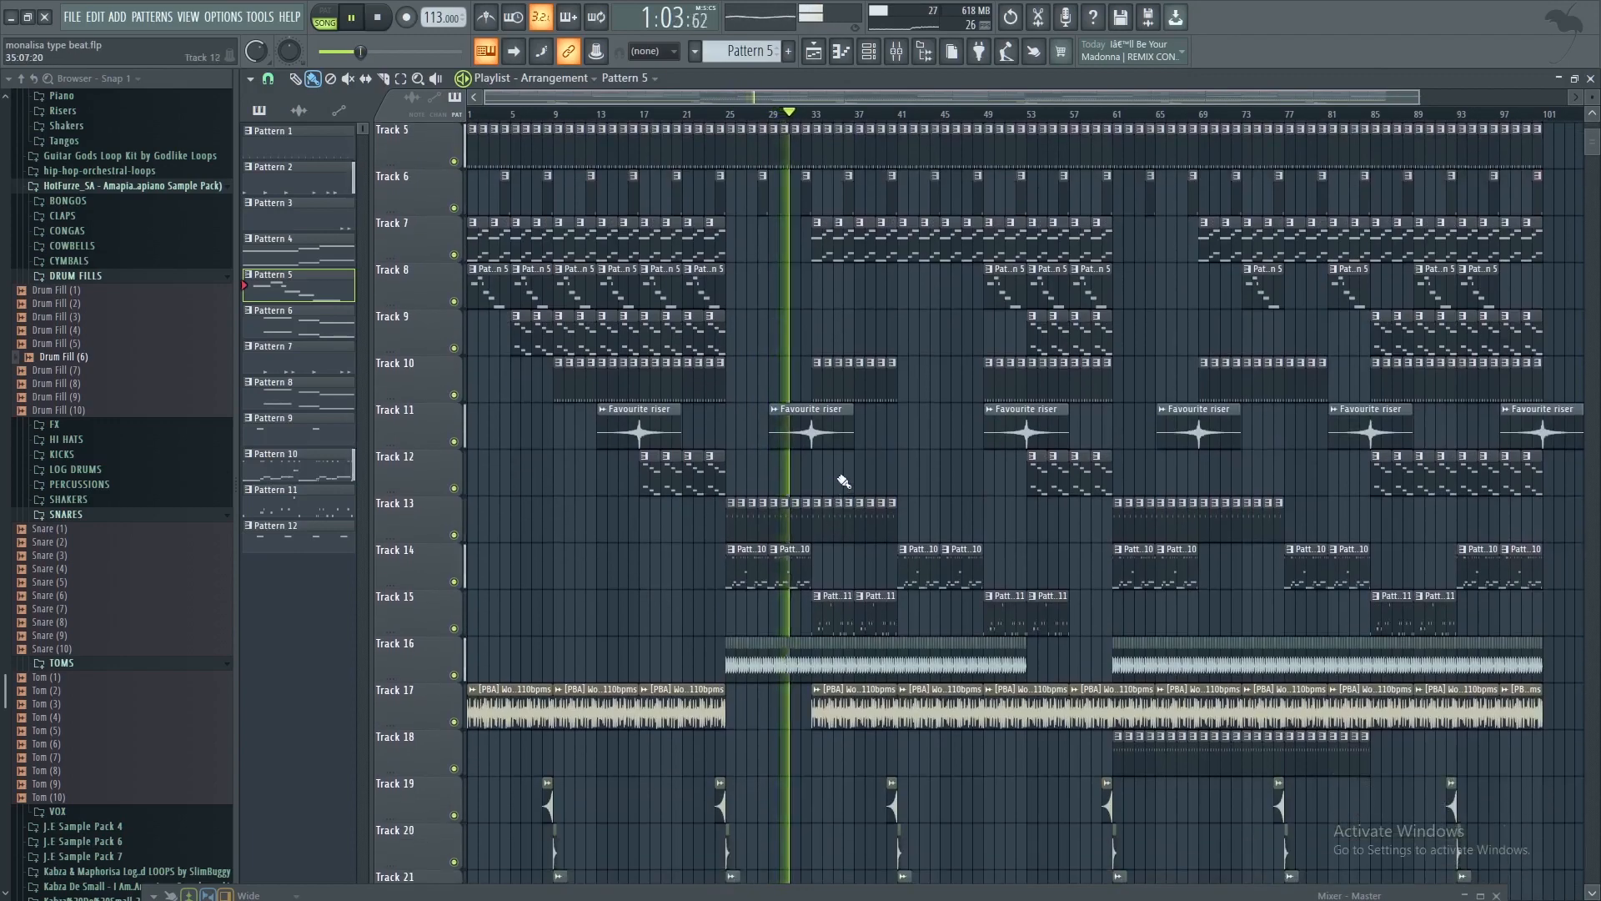
pyautogui.scroll(-4, 833, 442)
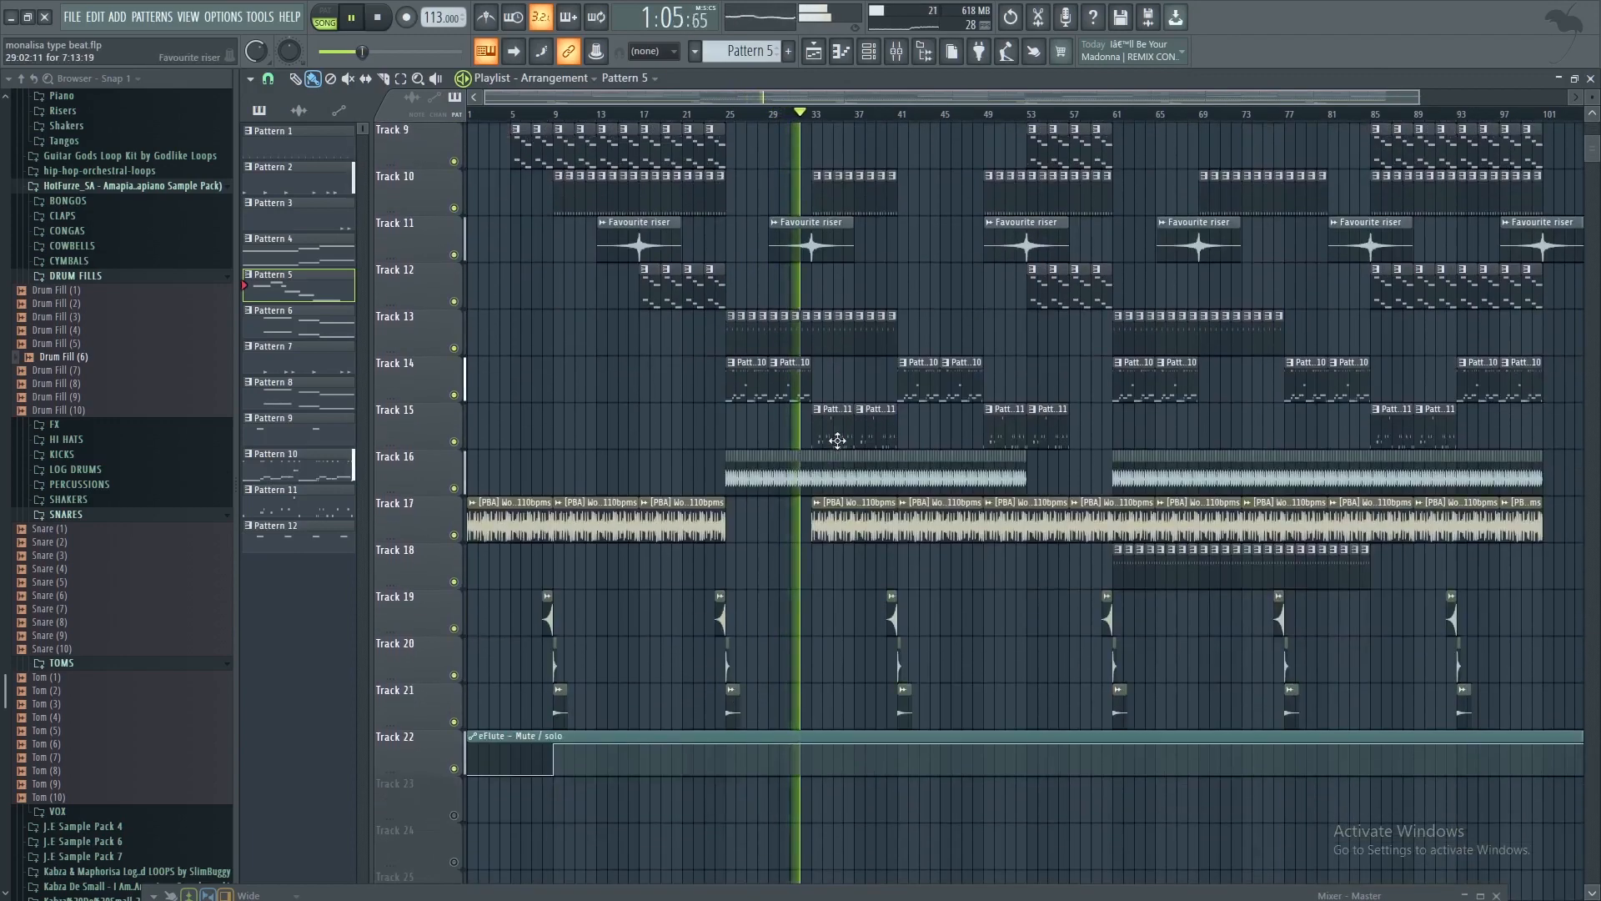
pyautogui.scroll(2, 839, 437)
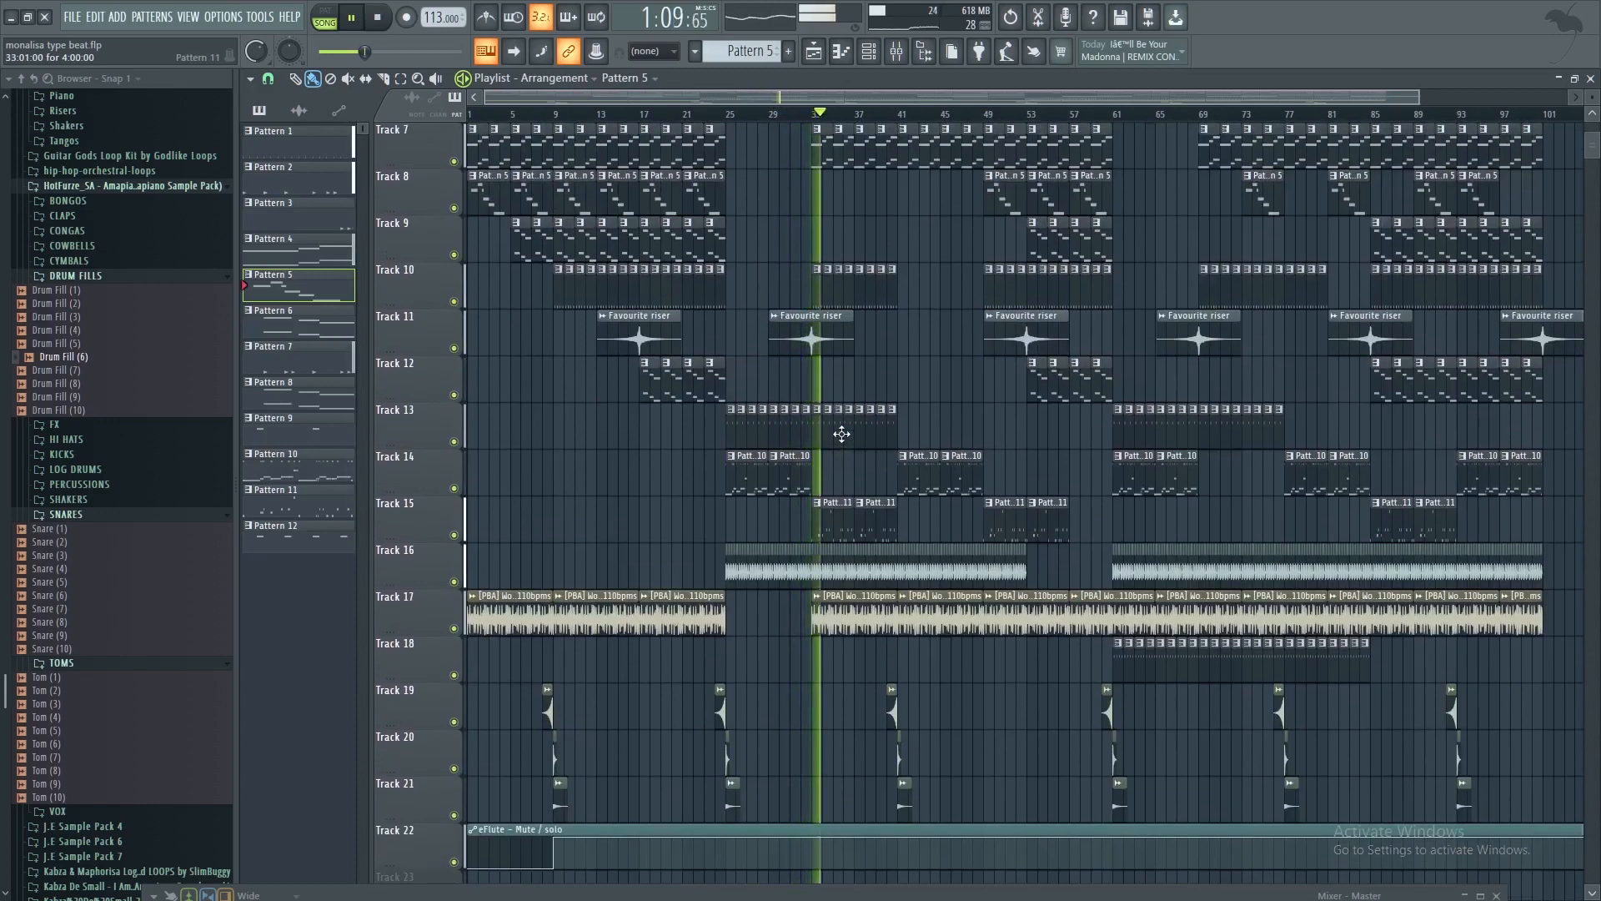
pyautogui.scroll(-2, 872, 457)
pyautogui.scroll(1, 921, 454)
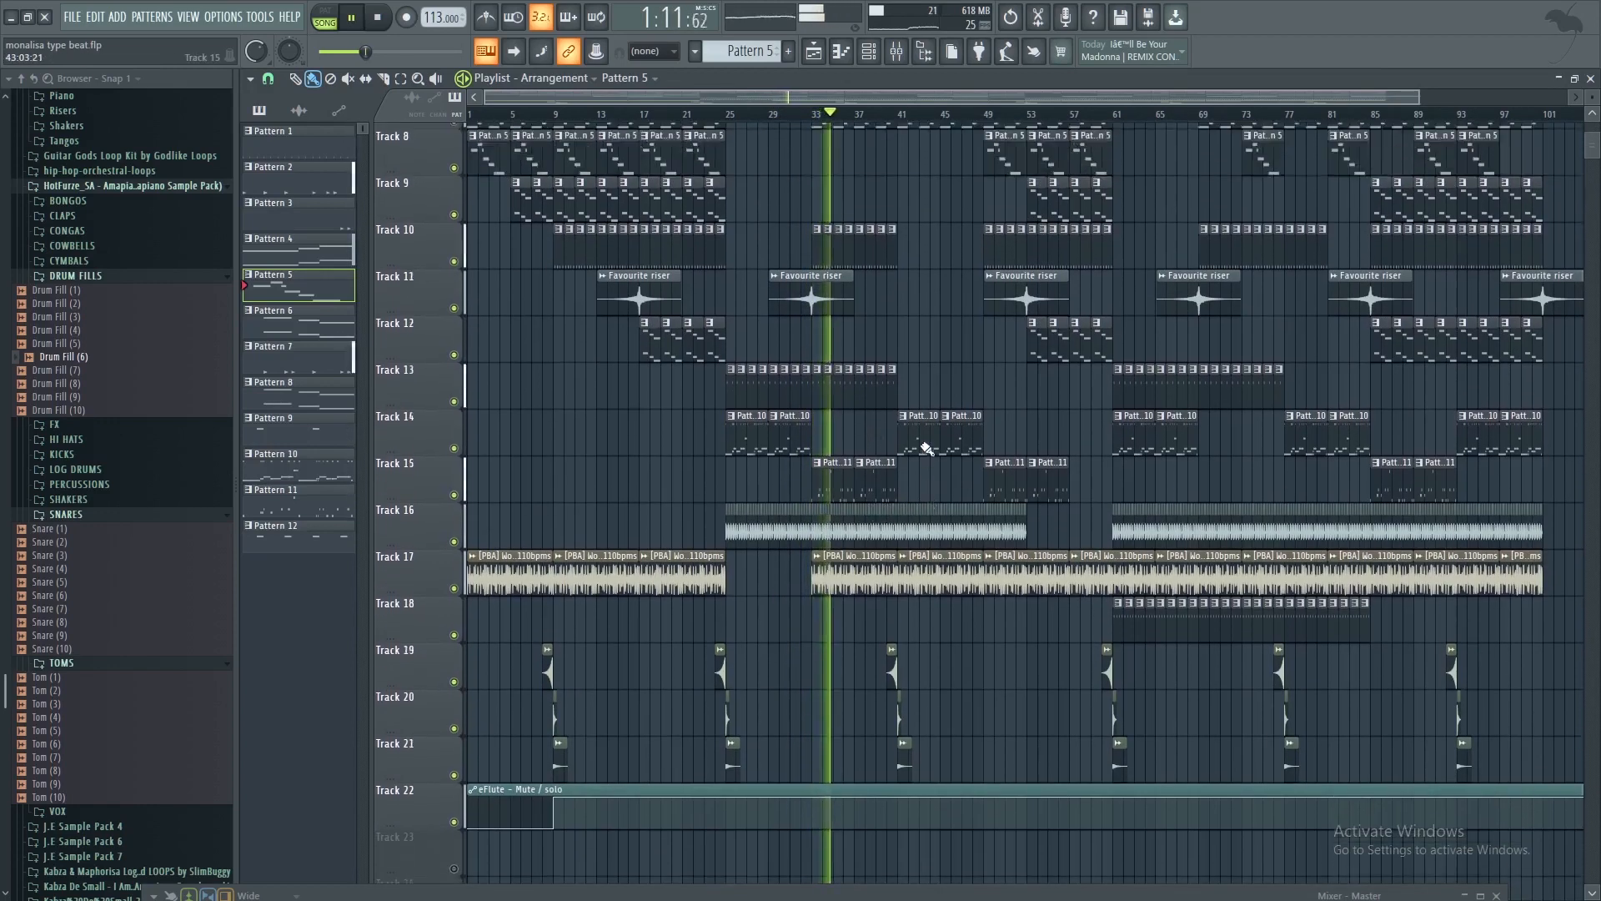
pyautogui.scroll(3, 926, 450)
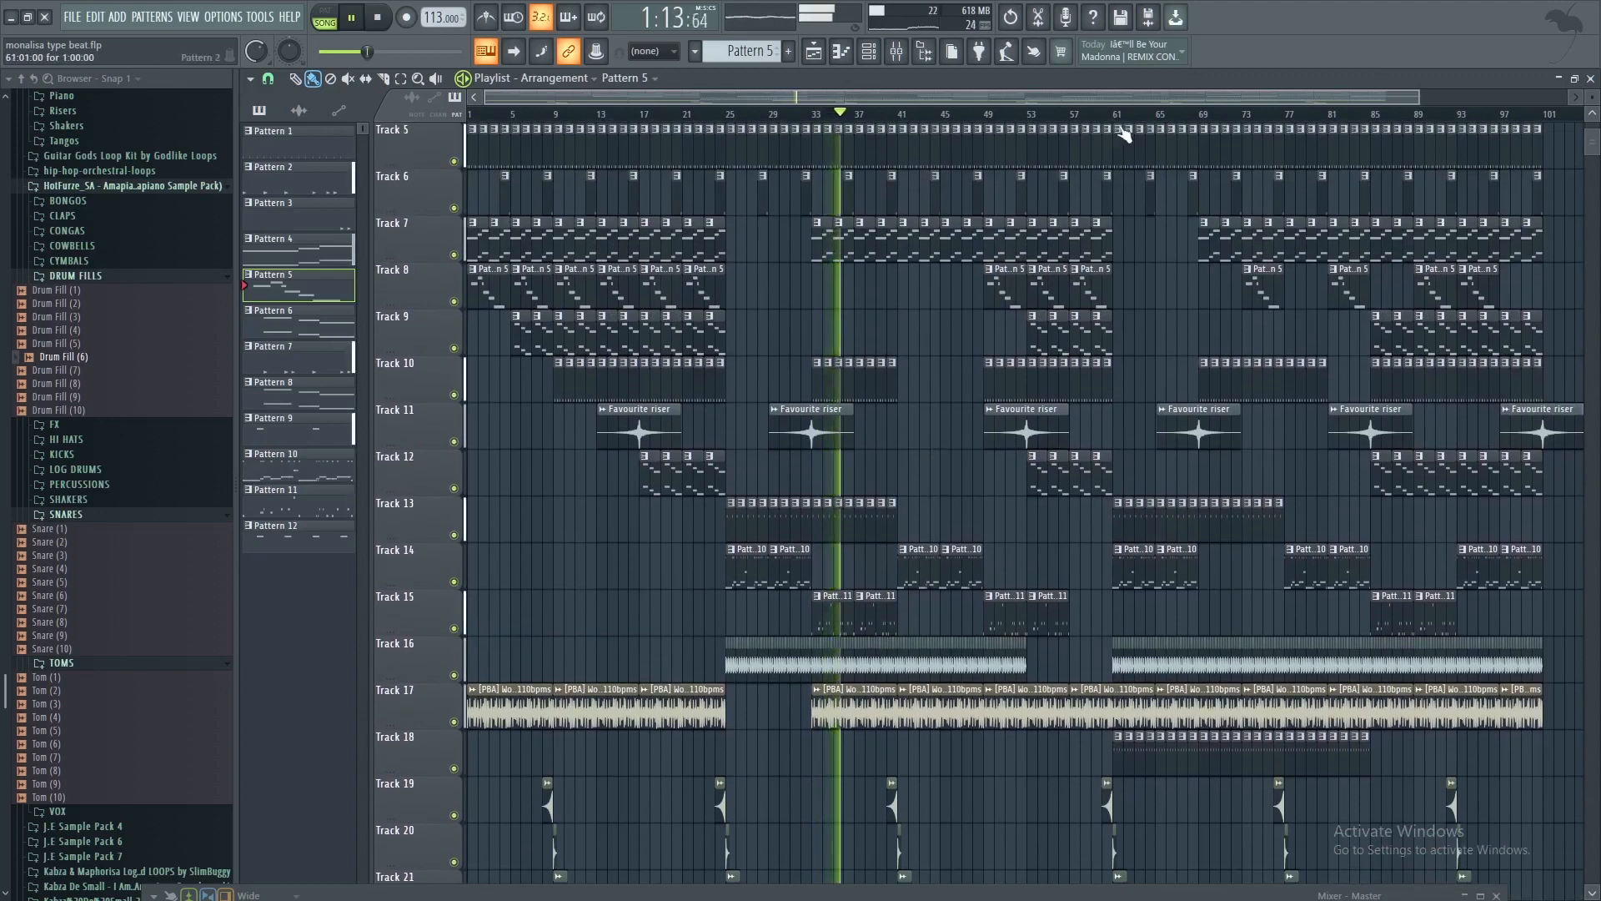
# Play the song from bar 61 to about bar 84, checking the clips across the tracks, and stop playback
pyautogui.click(1118, 113)
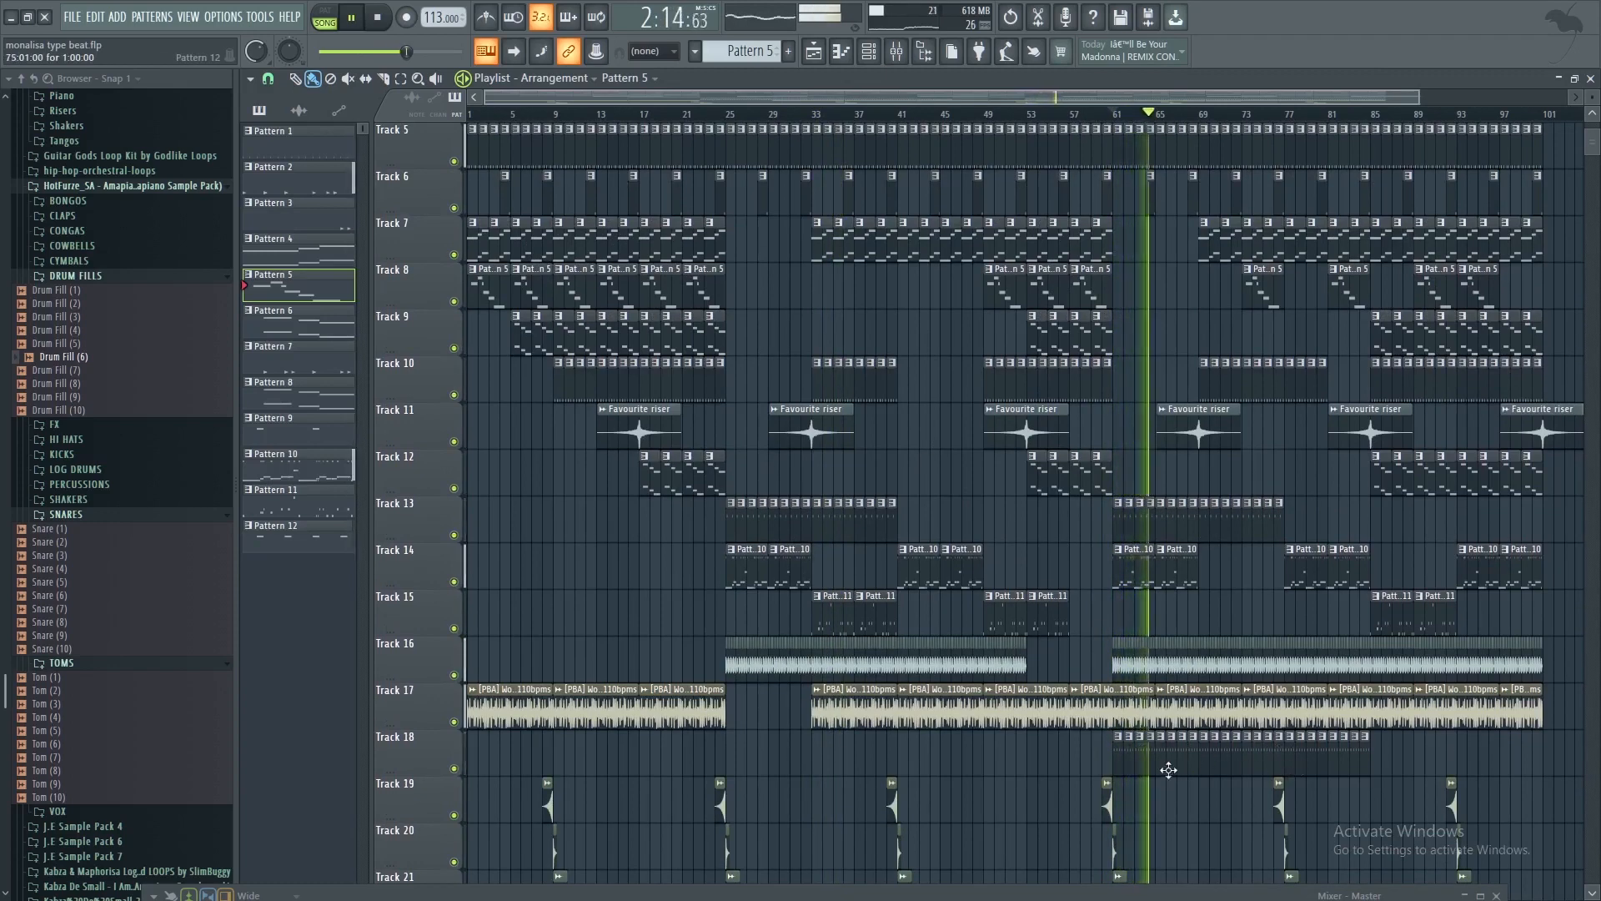
pyautogui.scroll(-4, 1217, 736)
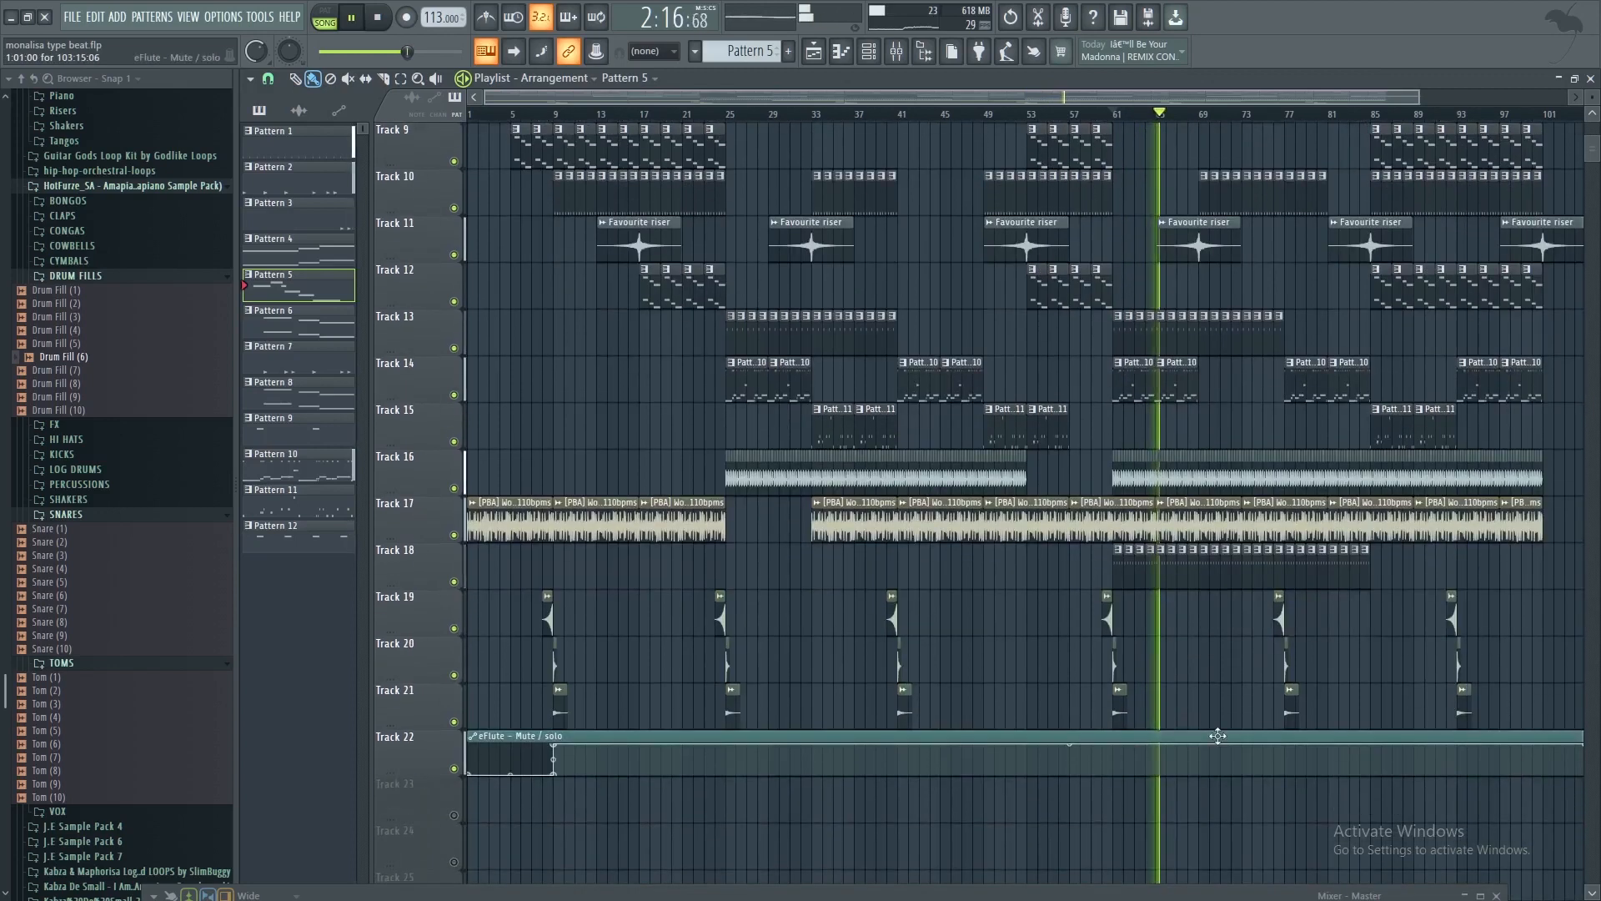
pyautogui.scroll(3, 1293, 609)
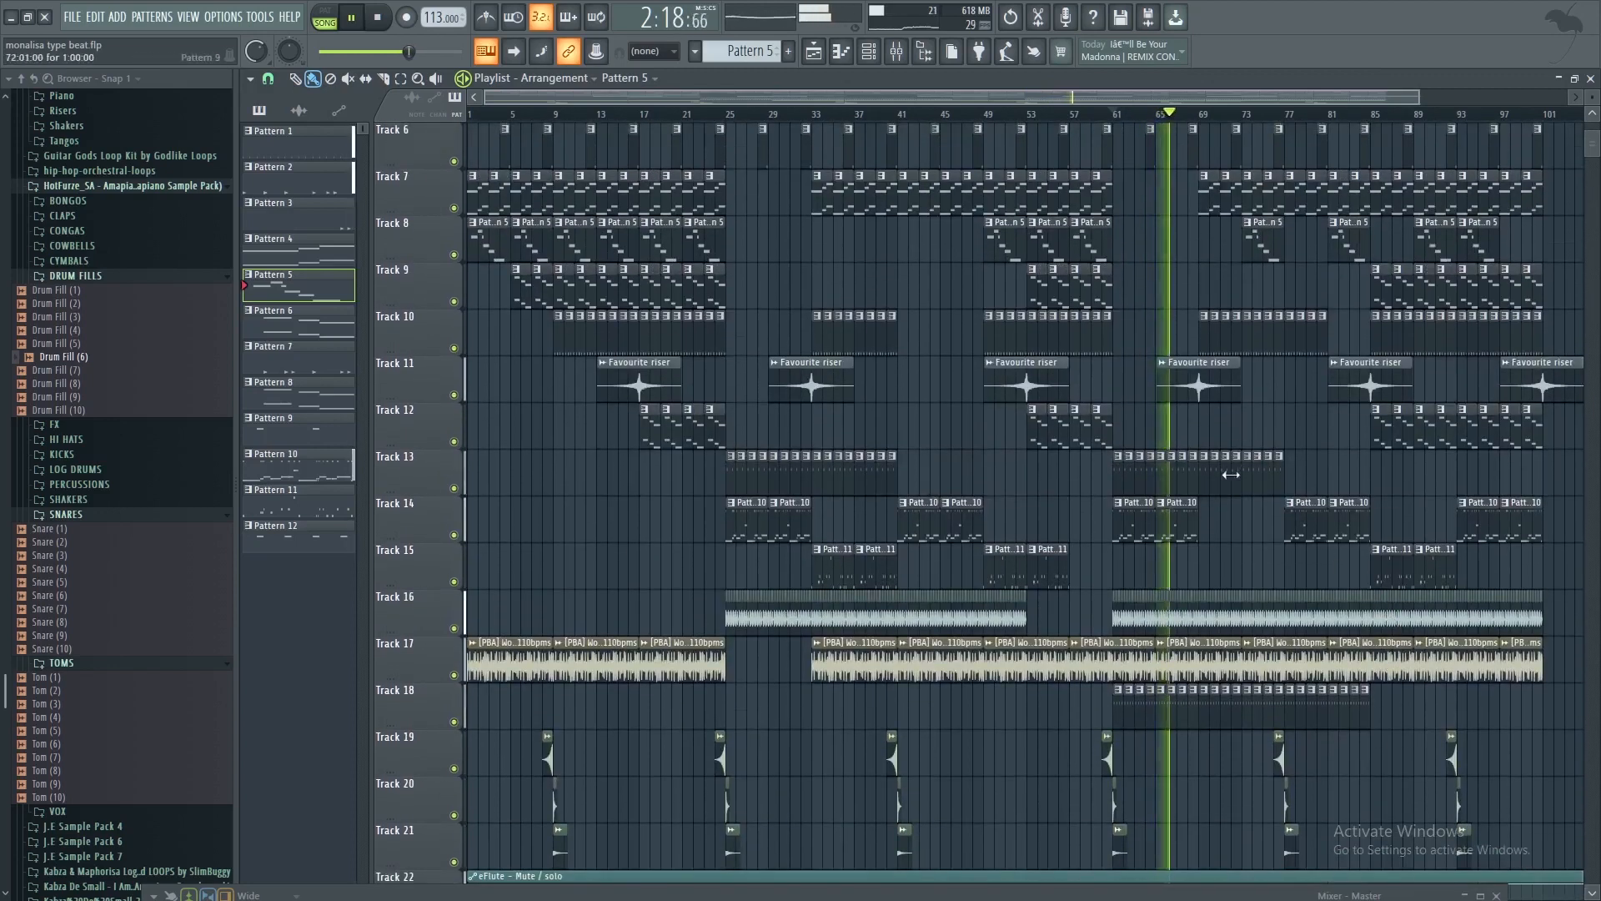
pyautogui.scroll(2, 1231, 474)
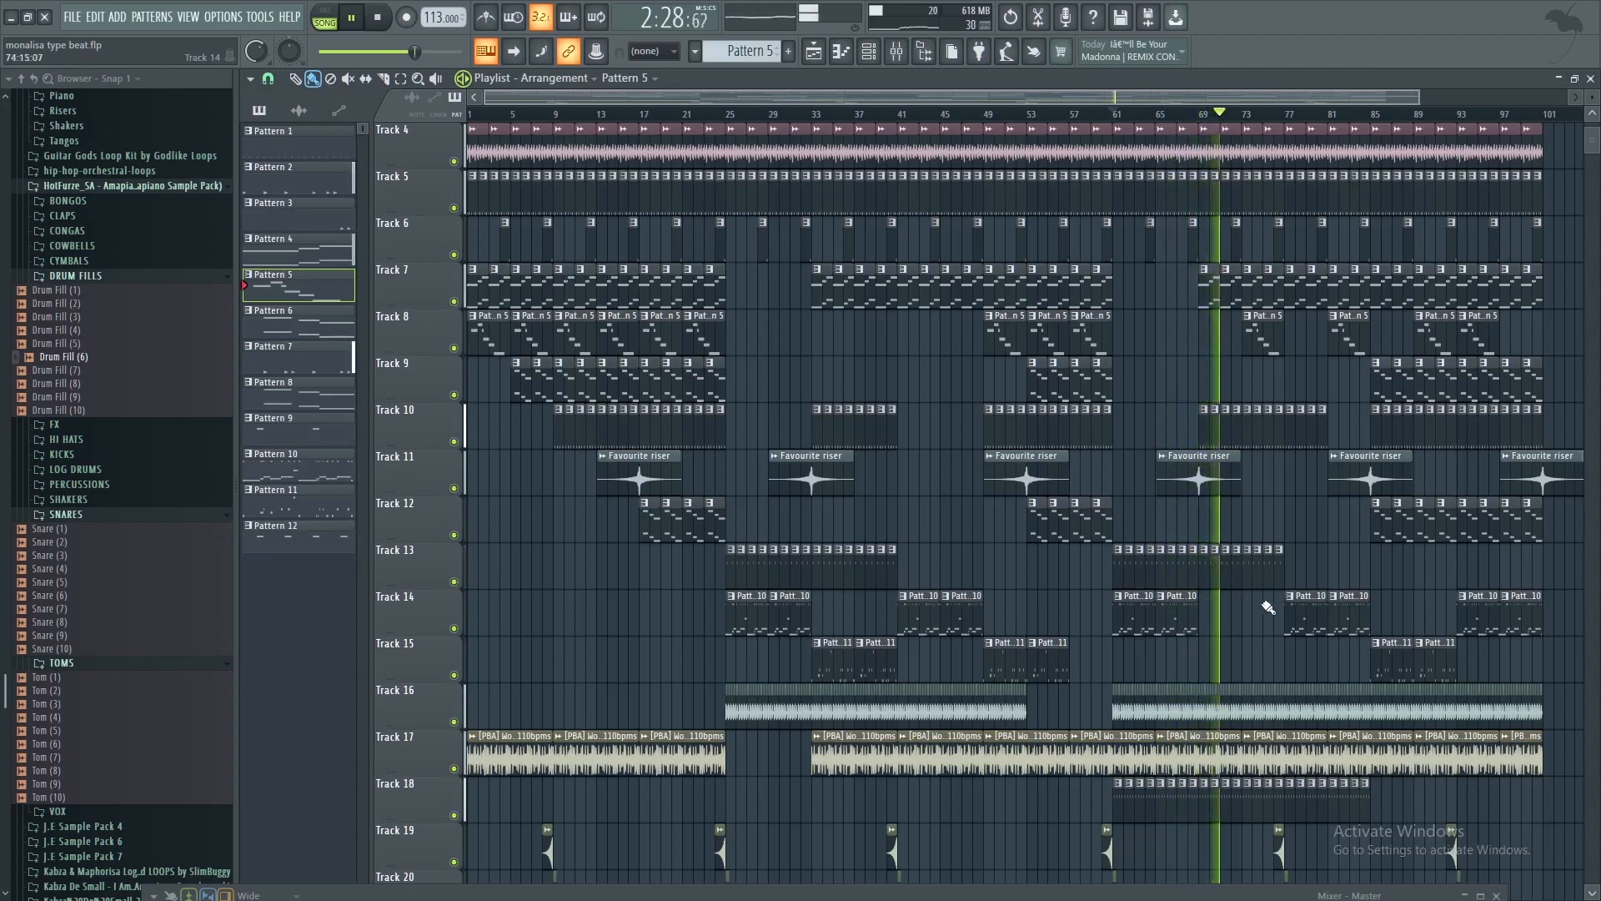
pyautogui.scroll(-3, 1295, 633)
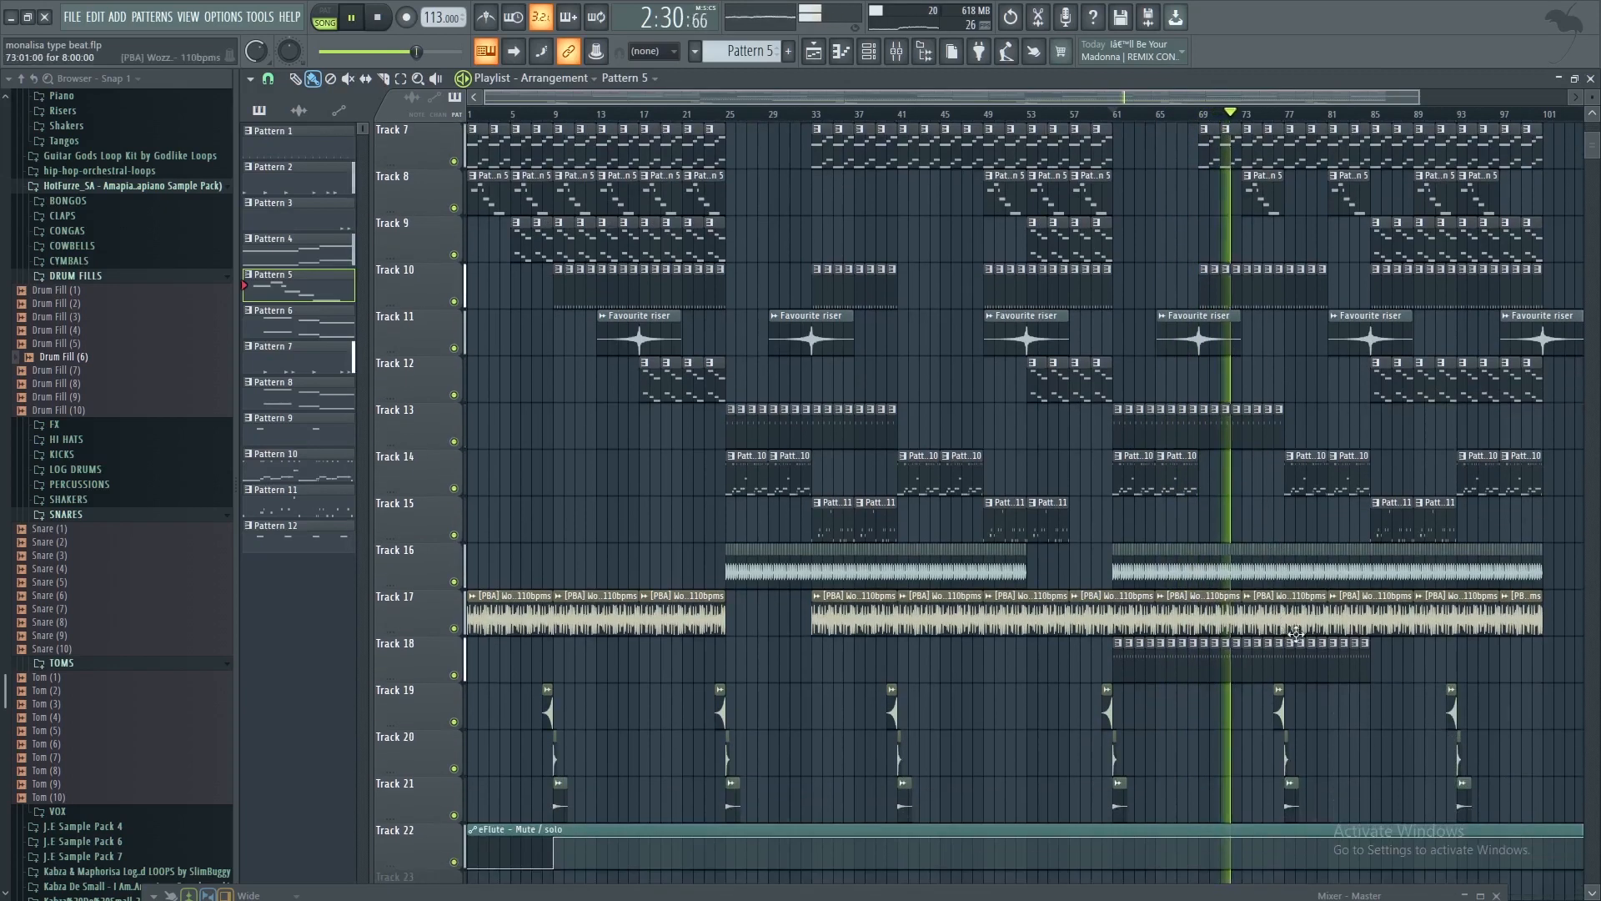
pyautogui.scroll(2, 1308, 458)
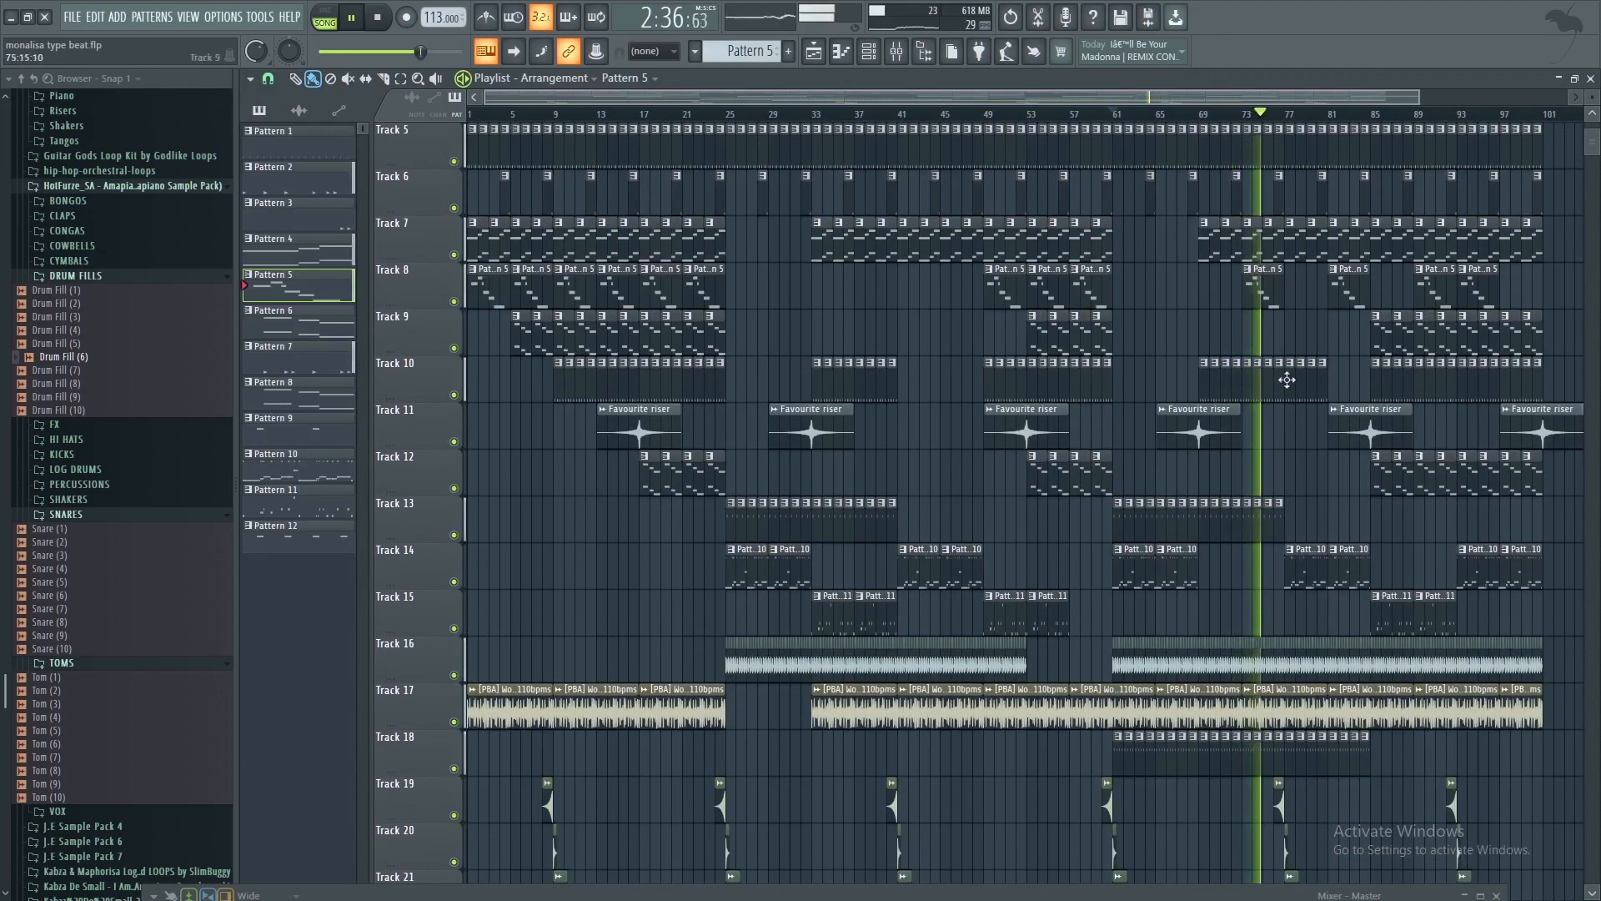
pyautogui.scroll(-5, 1306, 501)
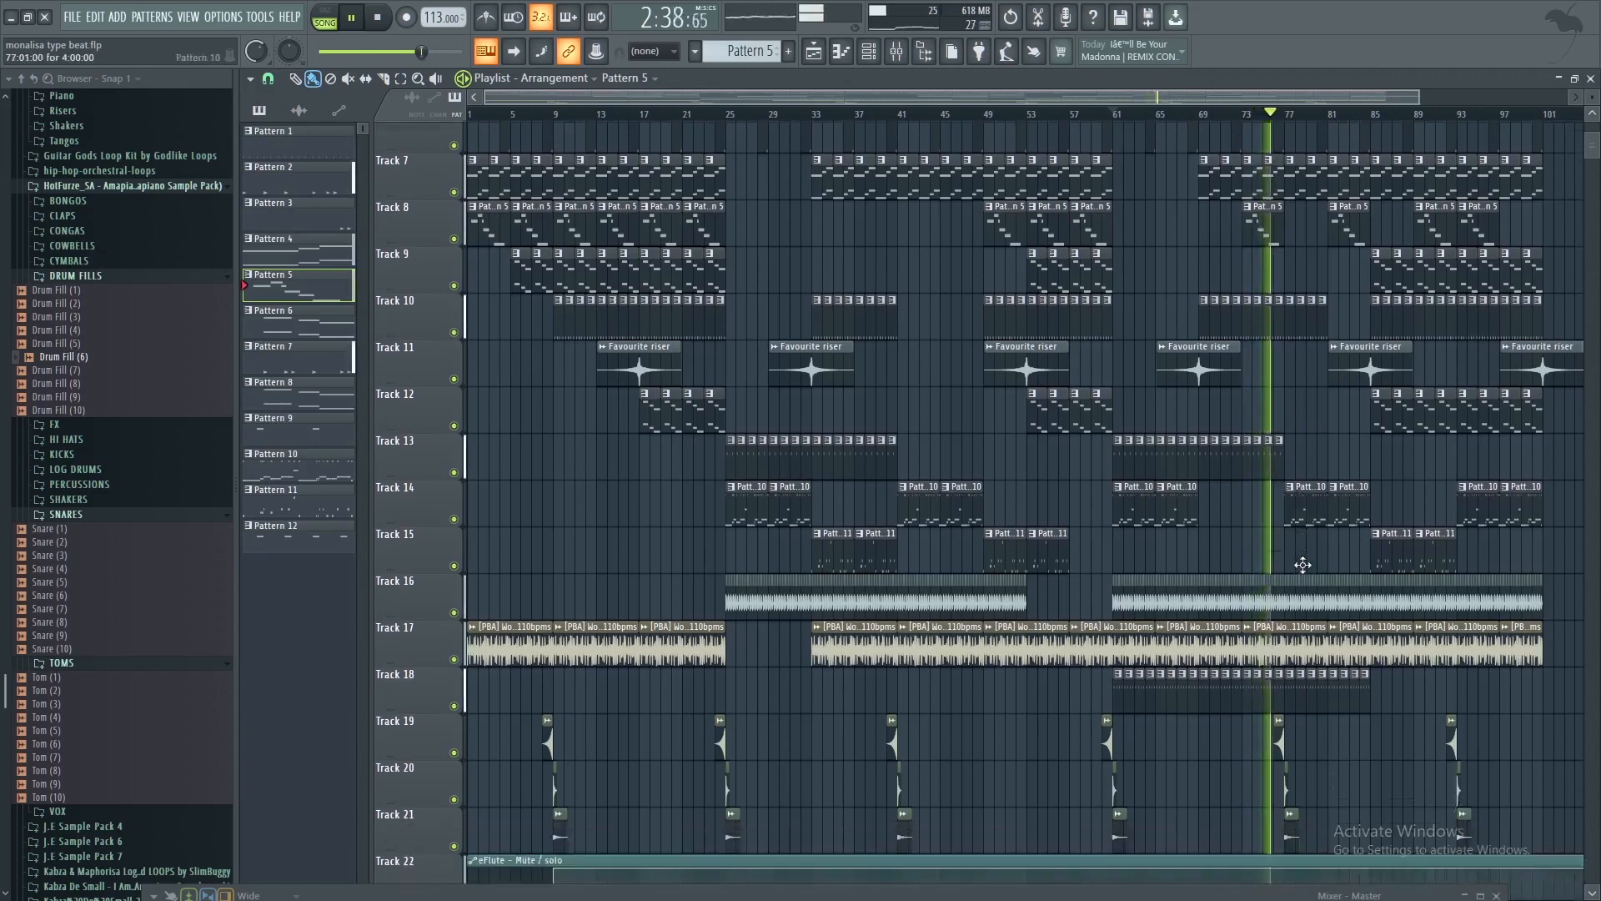
pyautogui.scroll(2, 1302, 564)
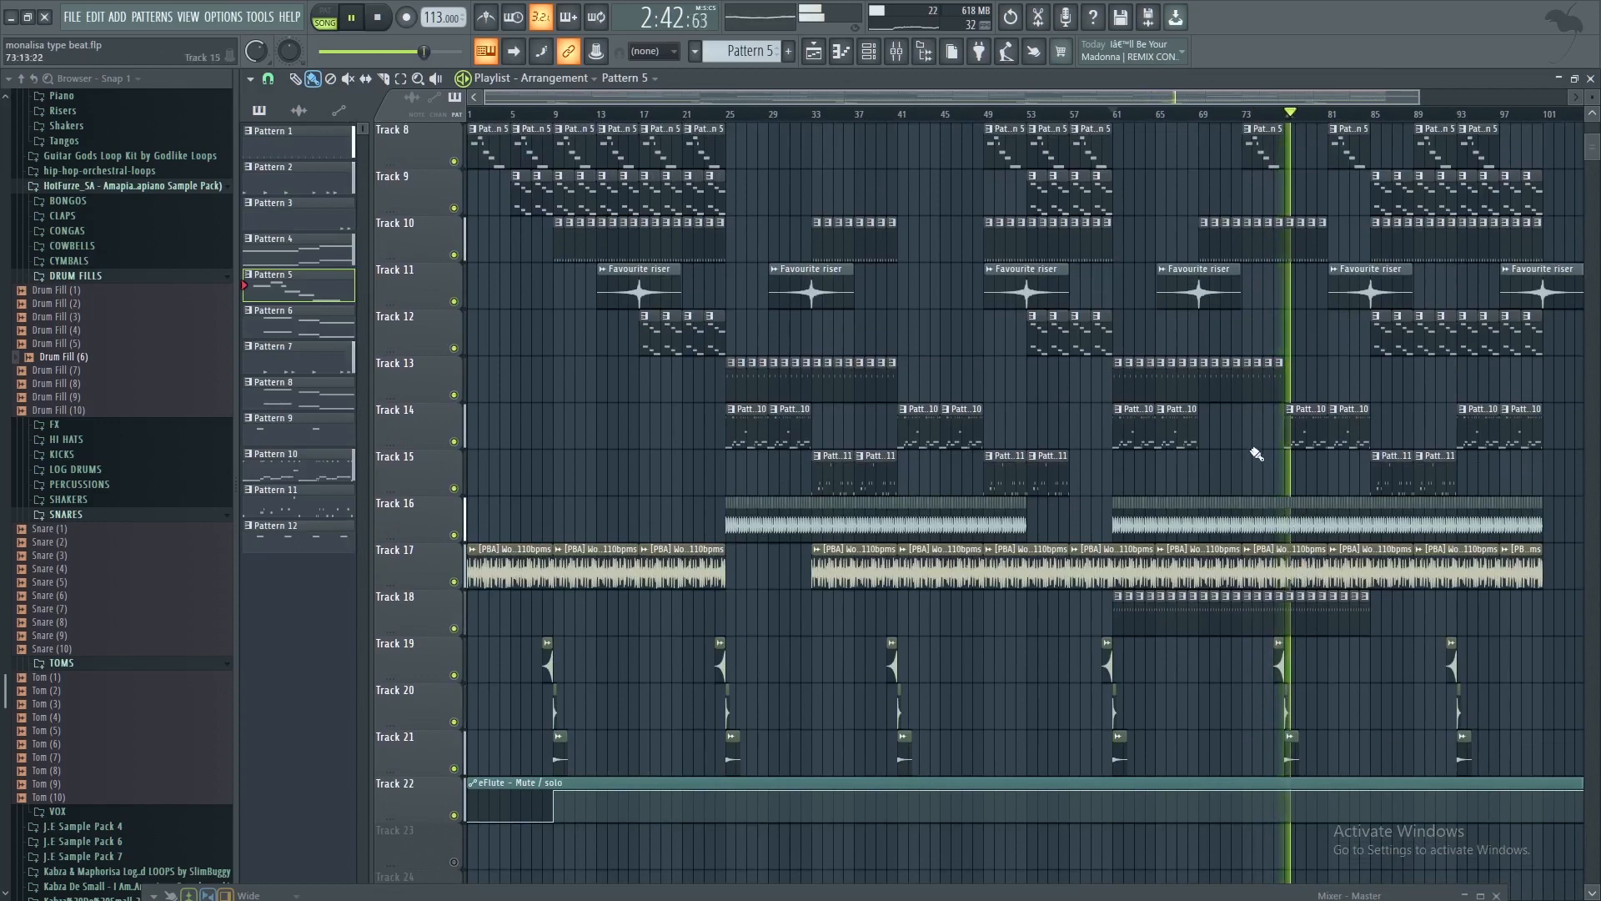
pyautogui.scroll(3, 1256, 455)
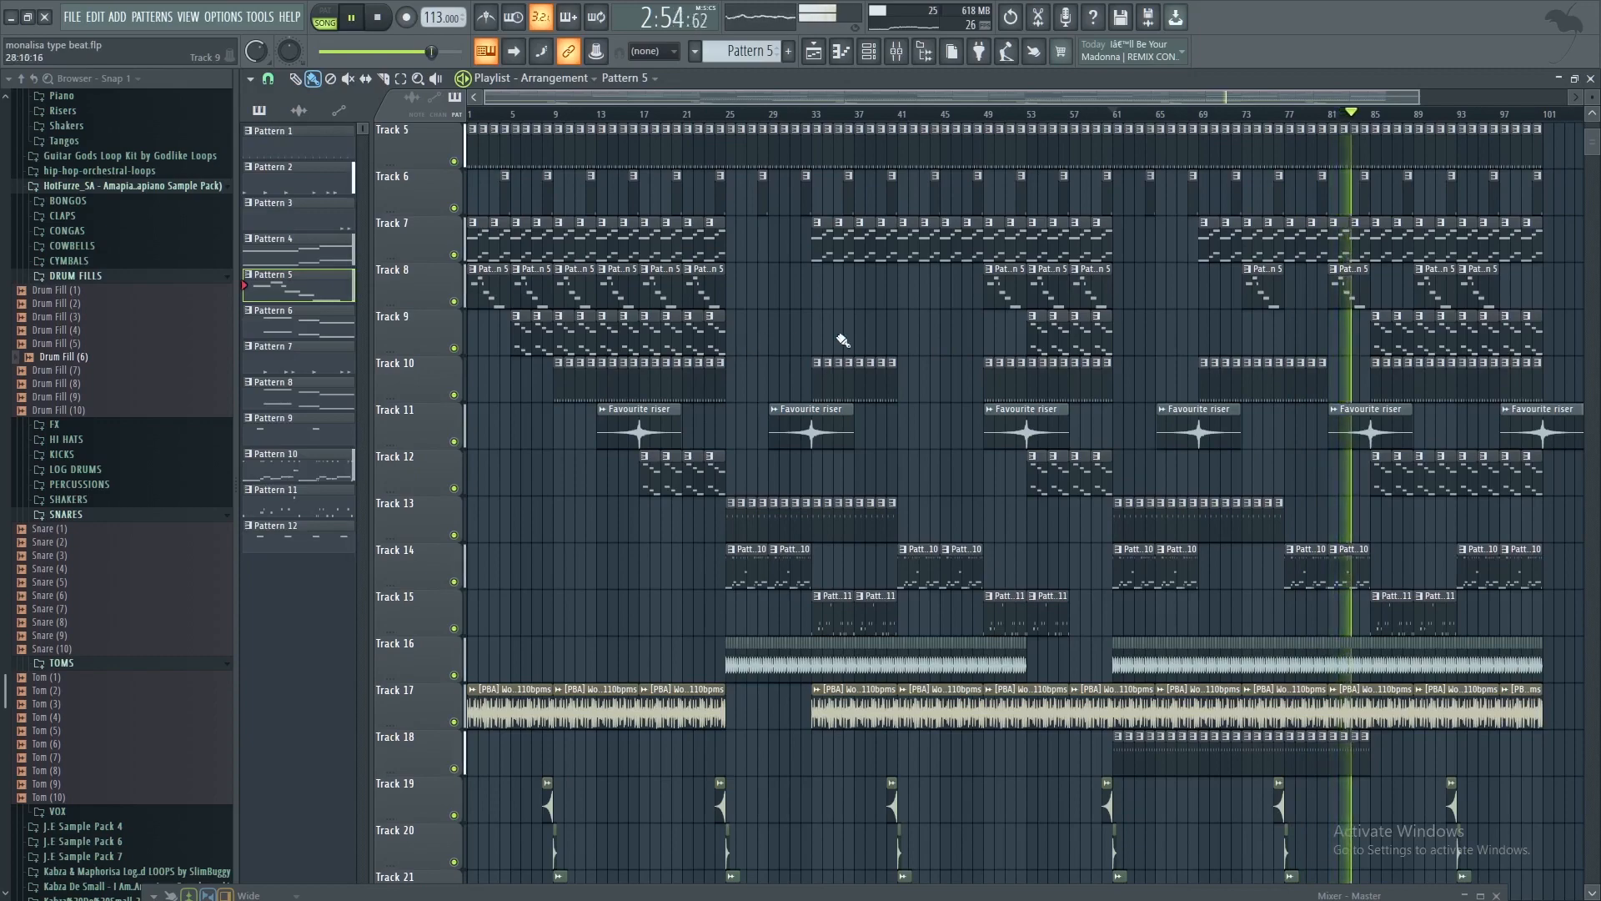
pyautogui.scroll(2, 1026, 382)
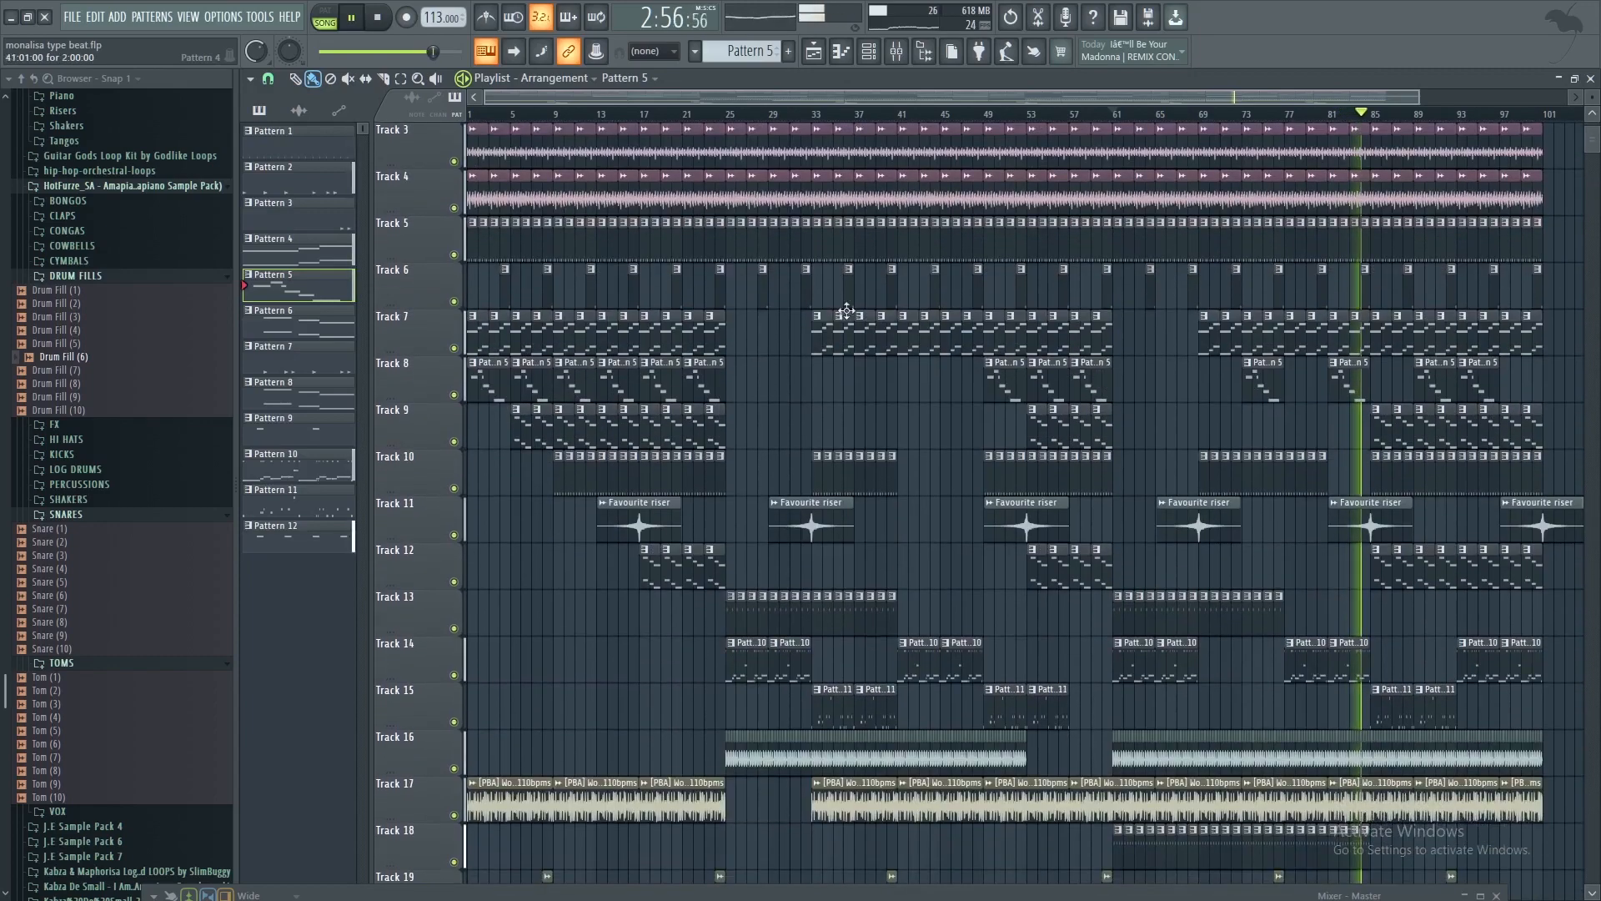
pyautogui.click(382, 27)
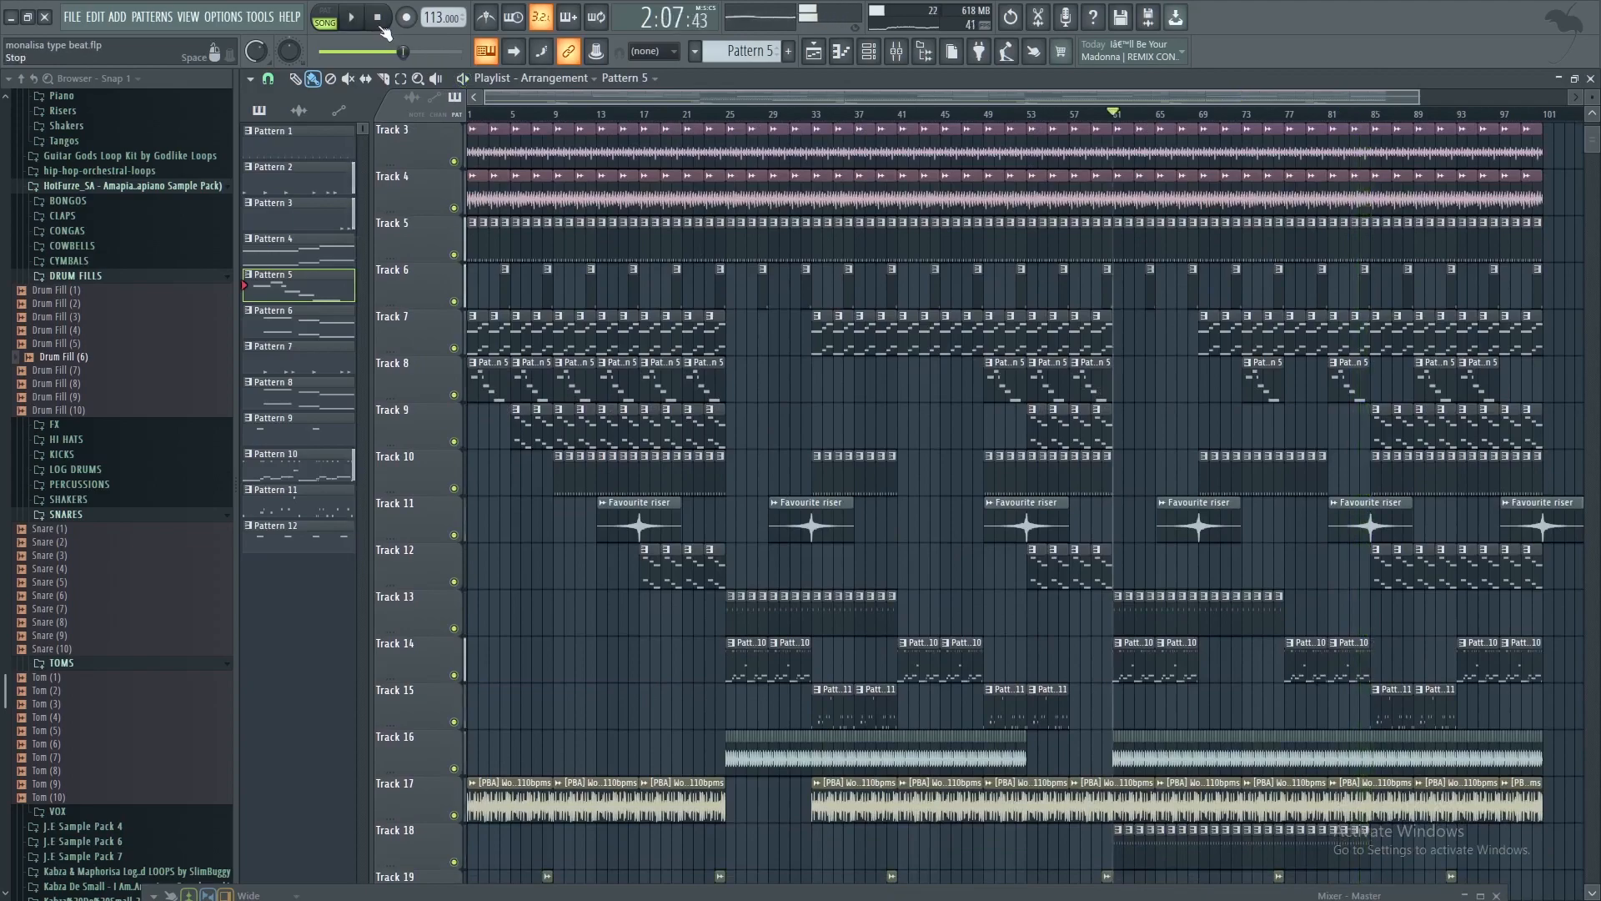